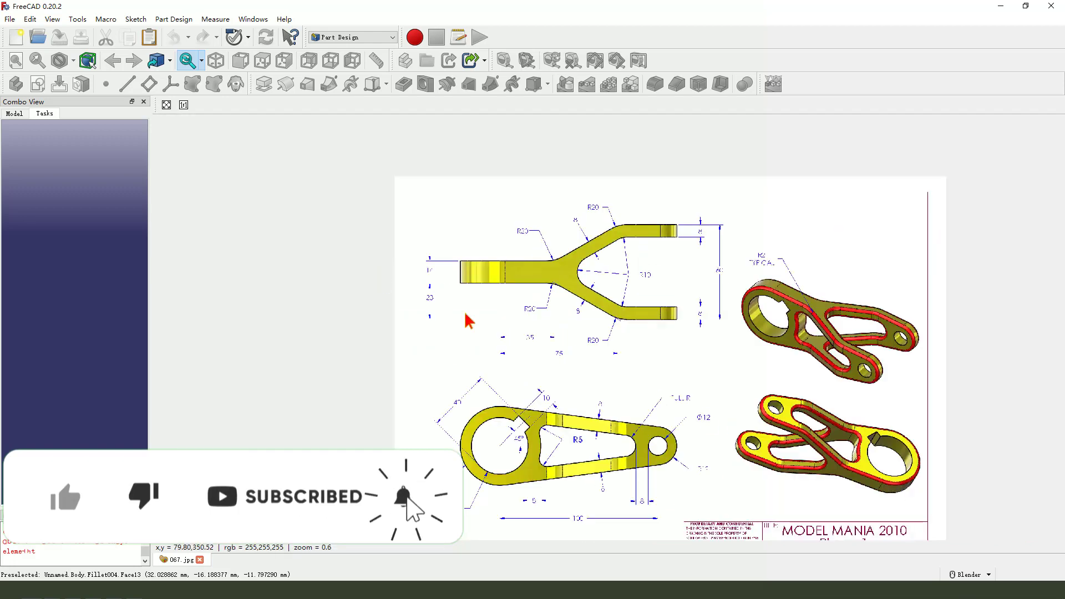
- Examine the swing arm drawing's dimensions in the fork view and the front view
{"action": "middle_click_drag", "start_coordinate": [570, 368], "coordinate": [429, 291]}
{"action": "mouse_move", "coordinate": [344, 280]}
{"action": "left_mouse_down"}
{"action": "mouse_move", "coordinate": [761, 291]}
{"action": "mouse_move", "coordinate": [362, 405]}
{"action": "mouse_move", "coordinate": [383, 290]}
{"action": "left_mouse_up"}
{"action": "left_click_drag", "start_coordinate": [535, 344], "coordinate": [588, 429]}
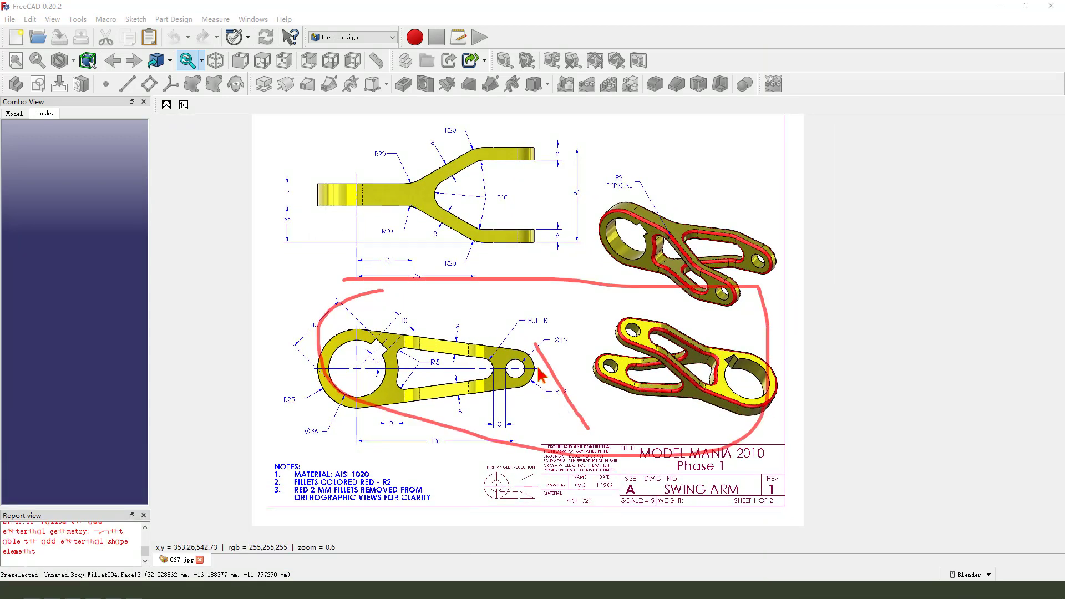
{"action": "scroll", "coordinate": [521, 328], "scroll_direction": "up", "scroll_amount": 4}
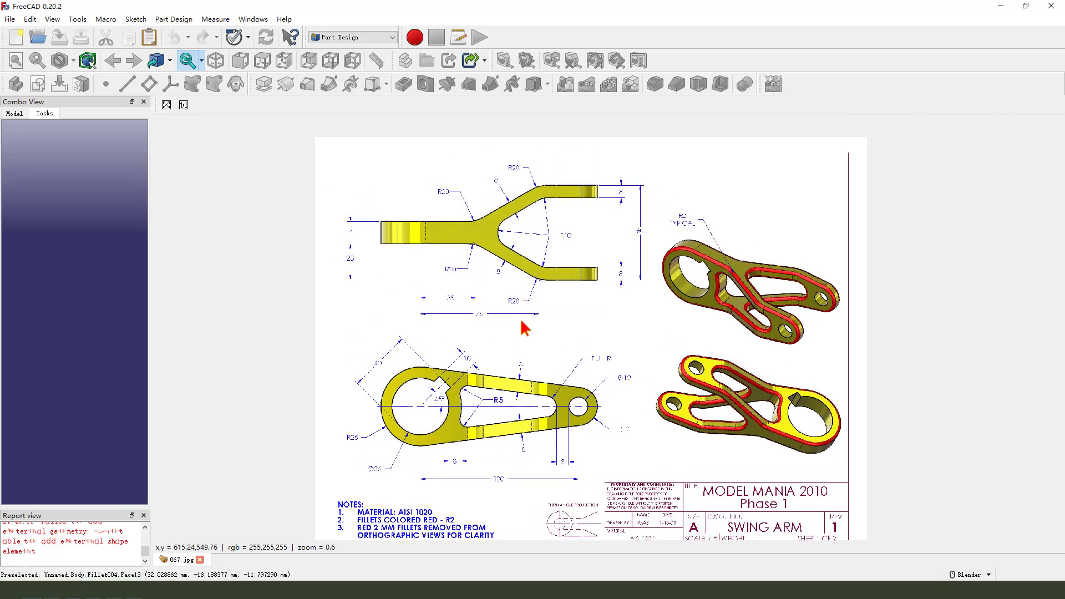
{"action": "middle_click_drag", "start_coordinate": [403, 311], "coordinate": [521, 216]}
{"action": "middle_click_drag", "start_coordinate": [467, 413], "coordinate": [456, 294]}
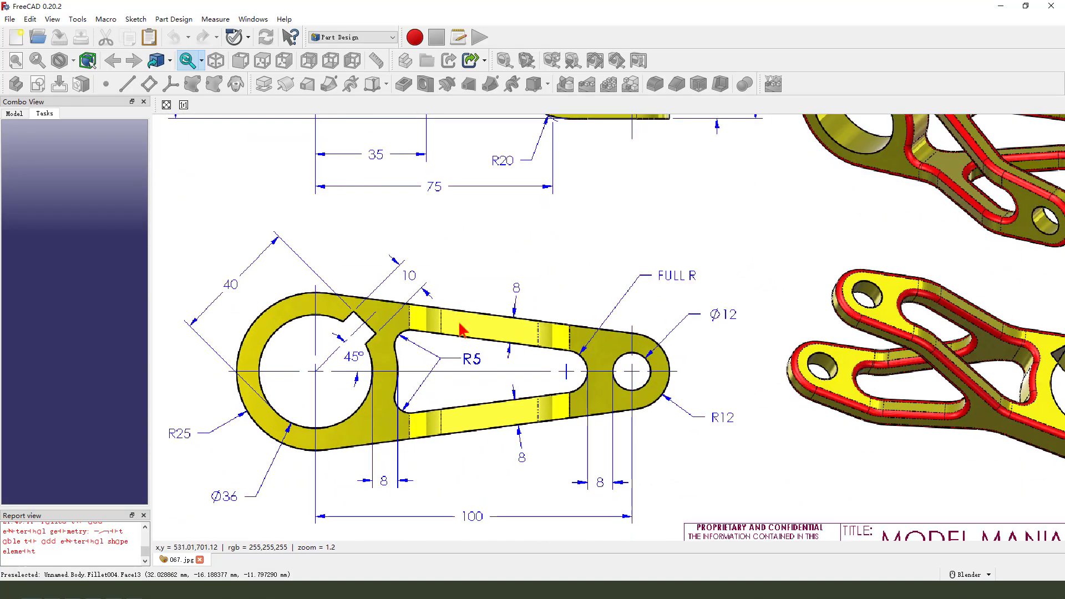
{"action": "scroll", "coordinate": [450, 348], "scroll_direction": "down", "scroll_amount": 1}
{"action": "mouse_move", "coordinate": [594, 284]}
{"action": "middle_mouse_down"}
{"action": "mouse_move", "coordinate": [488, 297]}
{"action": "mouse_move", "coordinate": [444, 282]}
{"action": "middle_mouse_up"}
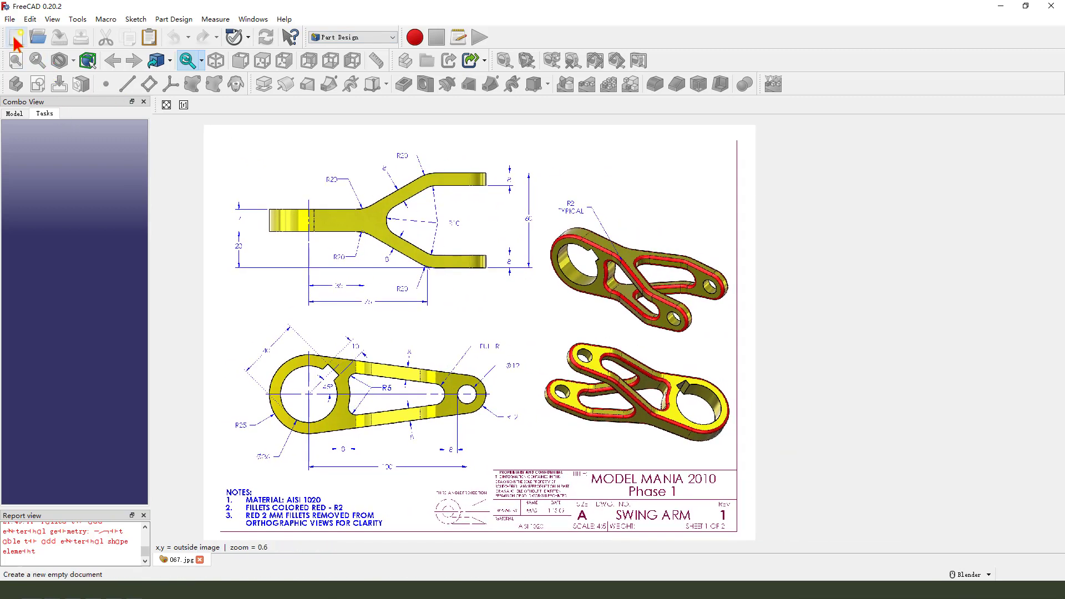
- Create a new document and tile it side by side with the 067.jpg drawing, with the fork view in sight
{"action": "left_click", "coordinate": [16, 38]}
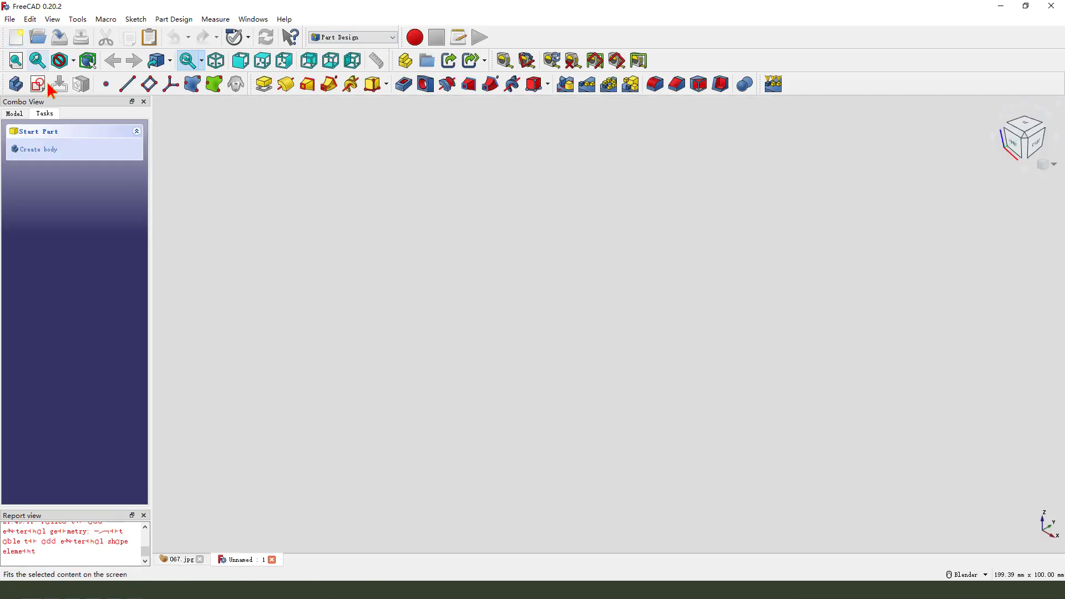
{"action": "left_click", "coordinate": [255, 20]}
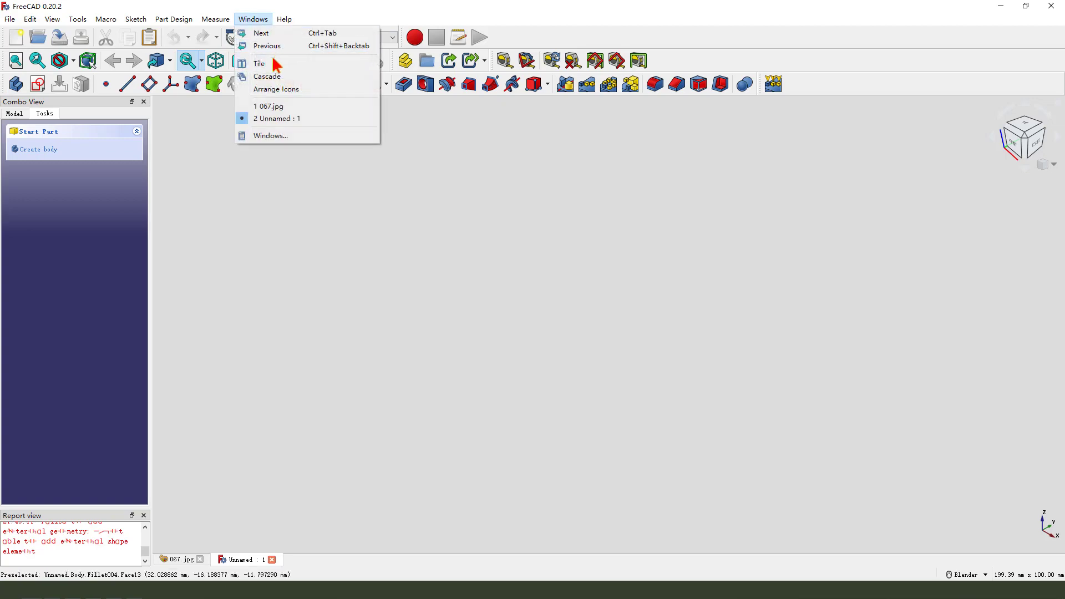
{"action": "left_click", "coordinate": [275, 64]}
{"action": "scroll", "coordinate": [816, 316], "scroll_direction": "up", "scroll_amount": 5}
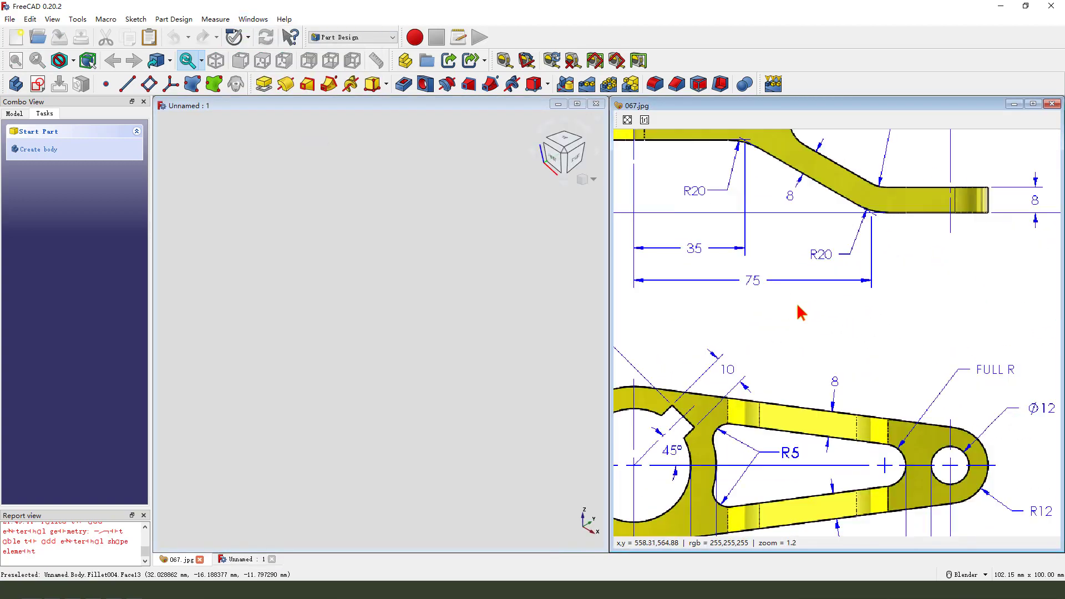
{"action": "middle_click_drag", "start_coordinate": [795, 313], "coordinate": [805, 368]}
- Create a body and start a sketch on its XY plane
{"action": "left_click", "coordinate": [16, 83]}
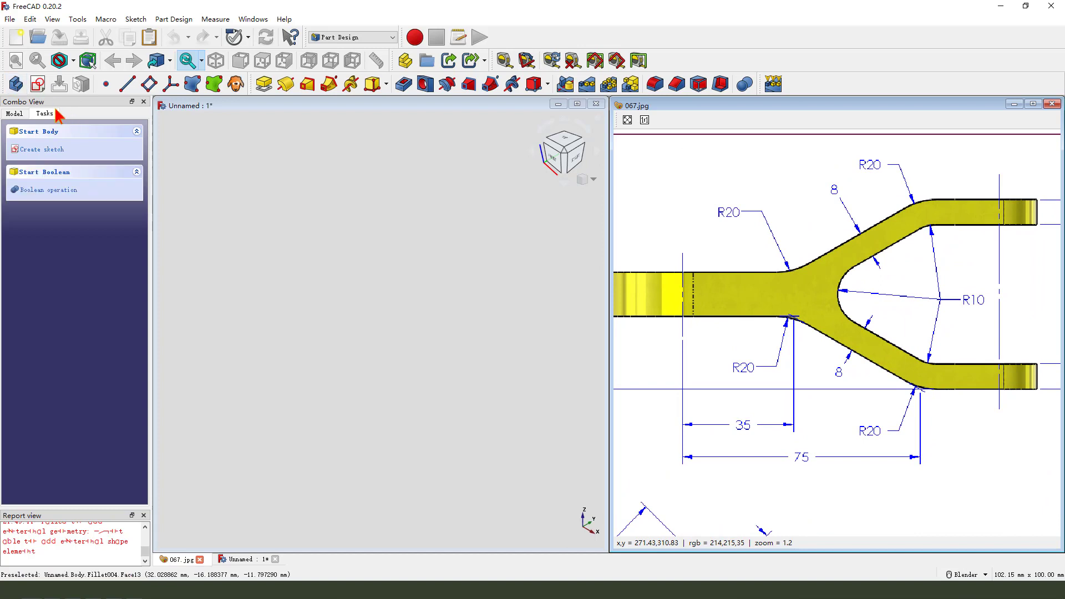
{"action": "left_click", "coordinate": [37, 85]}
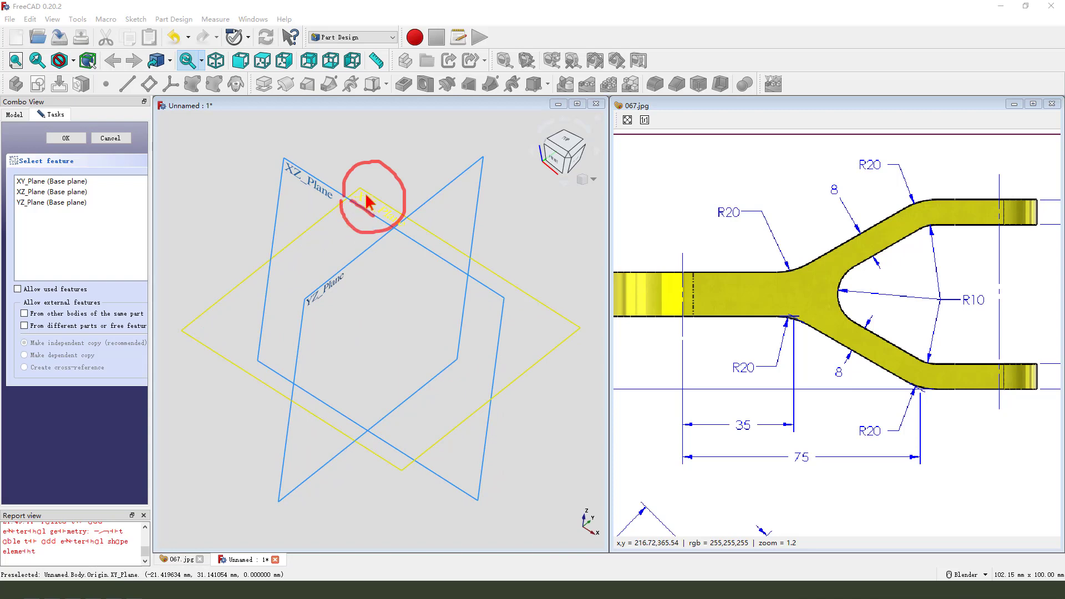
{"action": "left_click", "coordinate": [463, 234]}
{"action": "scroll", "coordinate": [781, 325], "scroll_direction": "down", "scroll_amount": 4}
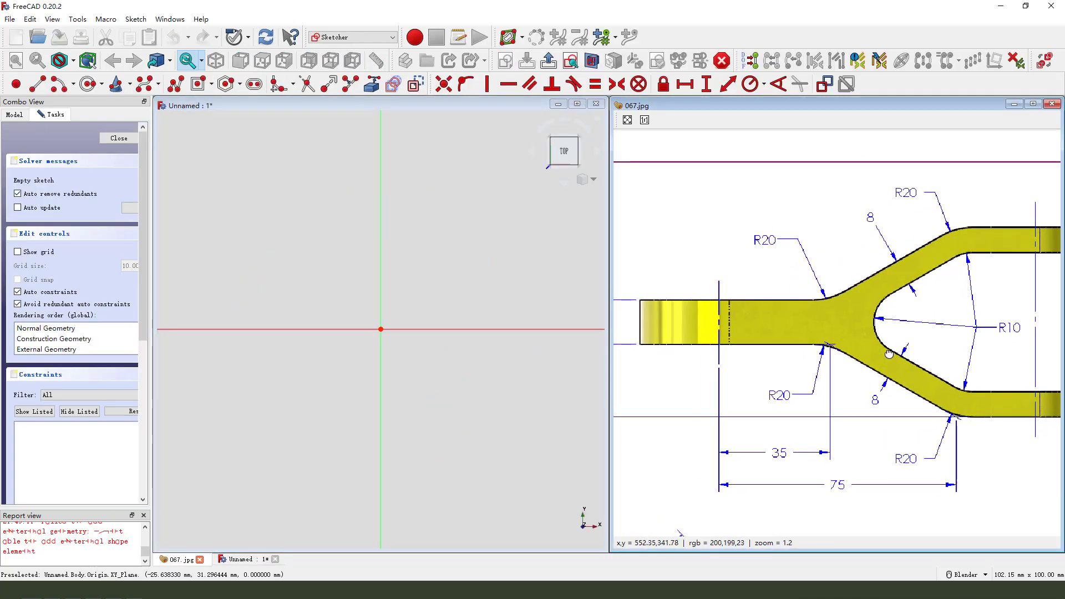
{"action": "mouse_move", "coordinate": [781, 324]}
{"action": "left_mouse_down"}
{"action": "mouse_move", "coordinate": [754, 320]}
{"action": "mouse_move", "coordinate": [915, 269]}
{"action": "left_mouse_up"}
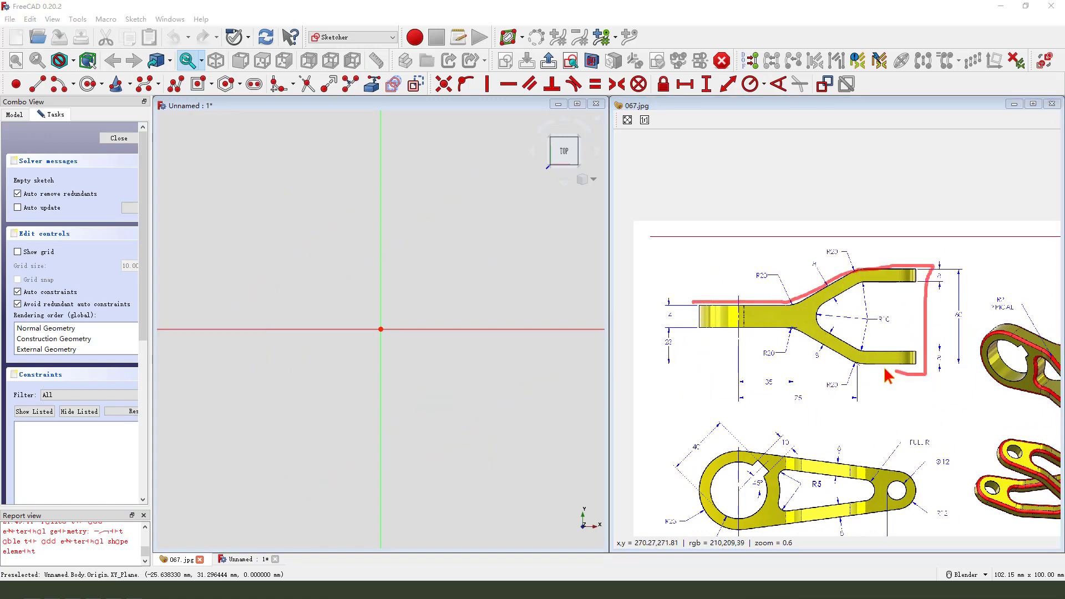
{"action": "mouse_move", "coordinate": [887, 376]}
{"action": "left_mouse_down"}
{"action": "mouse_move", "coordinate": [792, 328]}
{"action": "mouse_move", "coordinate": [693, 321]}
{"action": "left_mouse_up"}
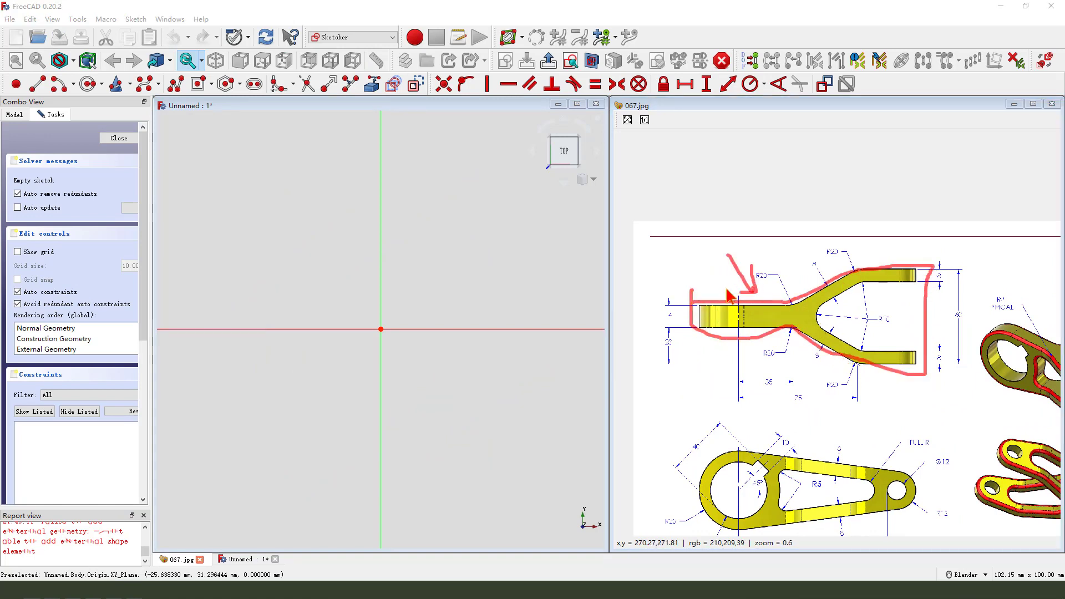
{"action": "key", "text": "Escape"}
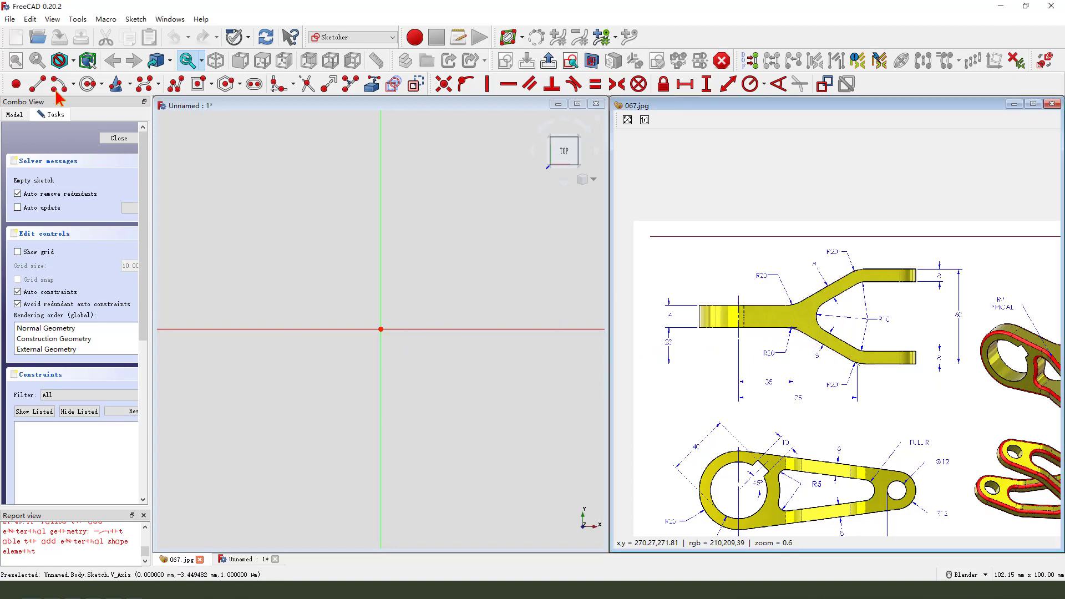
- Sketch a polyline for the vertical end edge, the horizontal upper shank edge reaching the vertical axis, and the upper prong's outline
{"action": "left_click", "coordinate": [176, 84]}
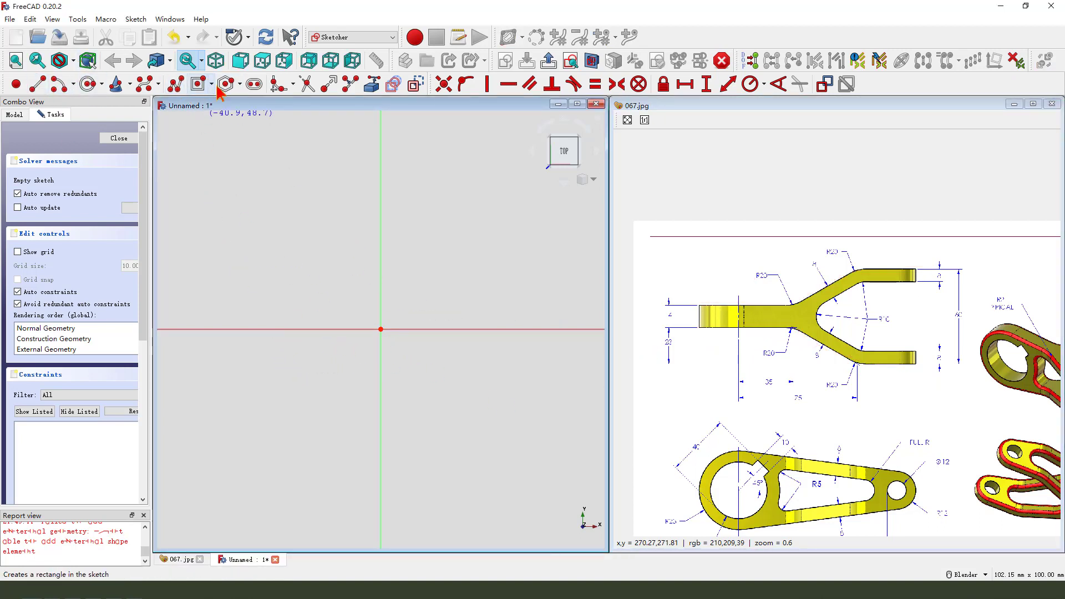
{"action": "left_click", "coordinate": [176, 84]}
{"action": "left_click", "coordinate": [246, 350]}
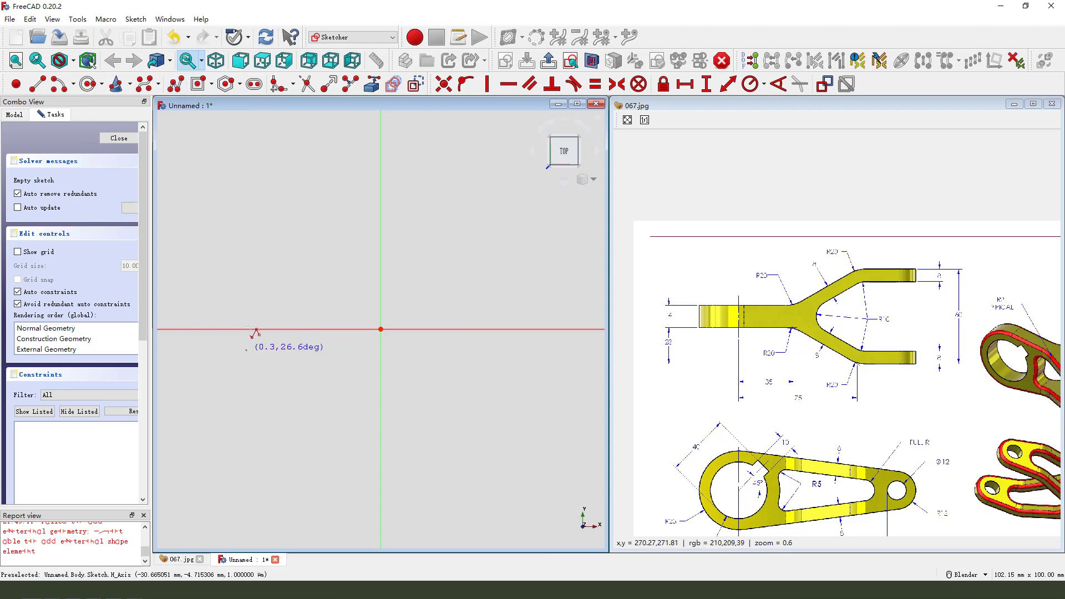
{"action": "left_click", "coordinate": [246, 291]}
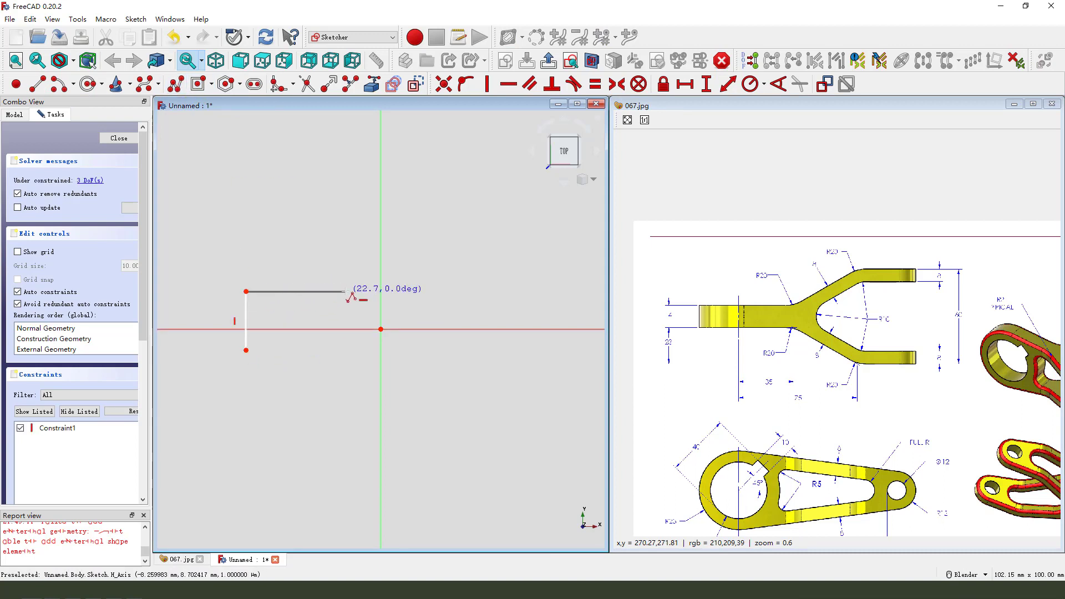
{"action": "left_click", "coordinate": [380, 292]}
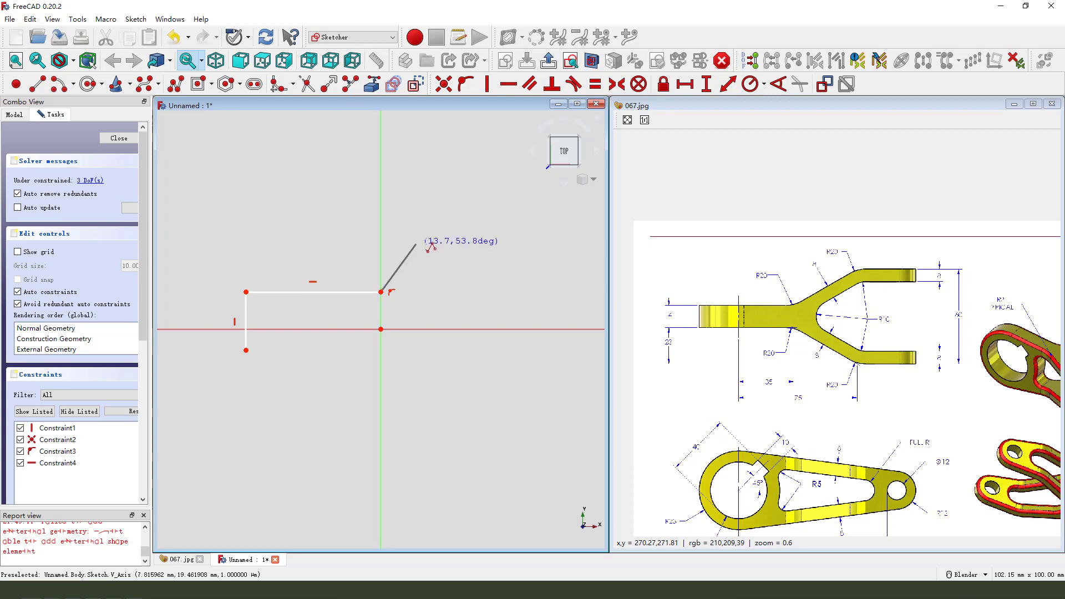
{"action": "left_click", "coordinate": [442, 235]}
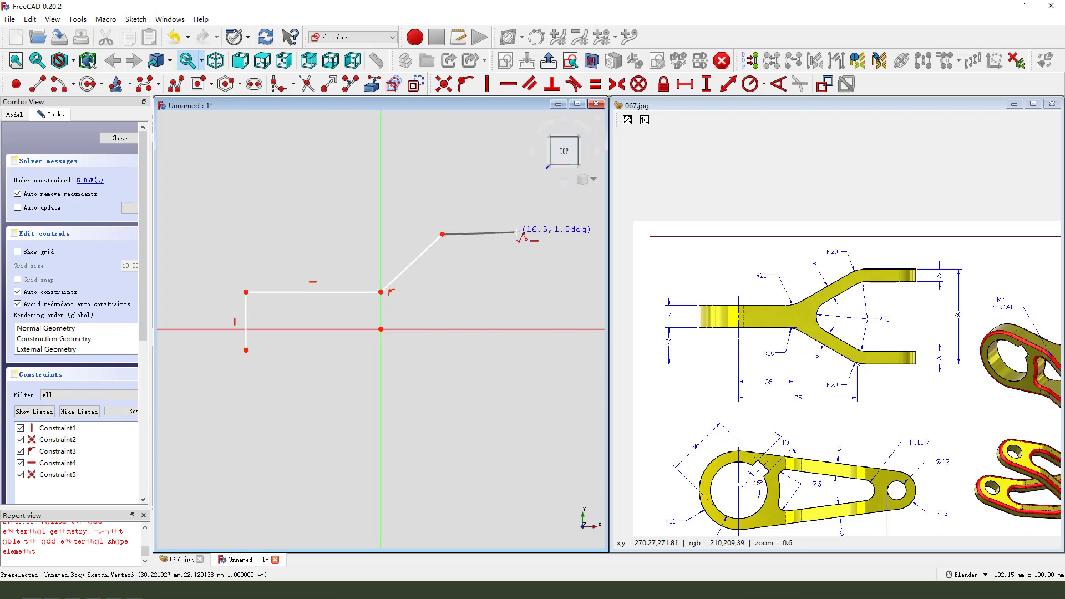
{"action": "left_click", "coordinate": [547, 234]}
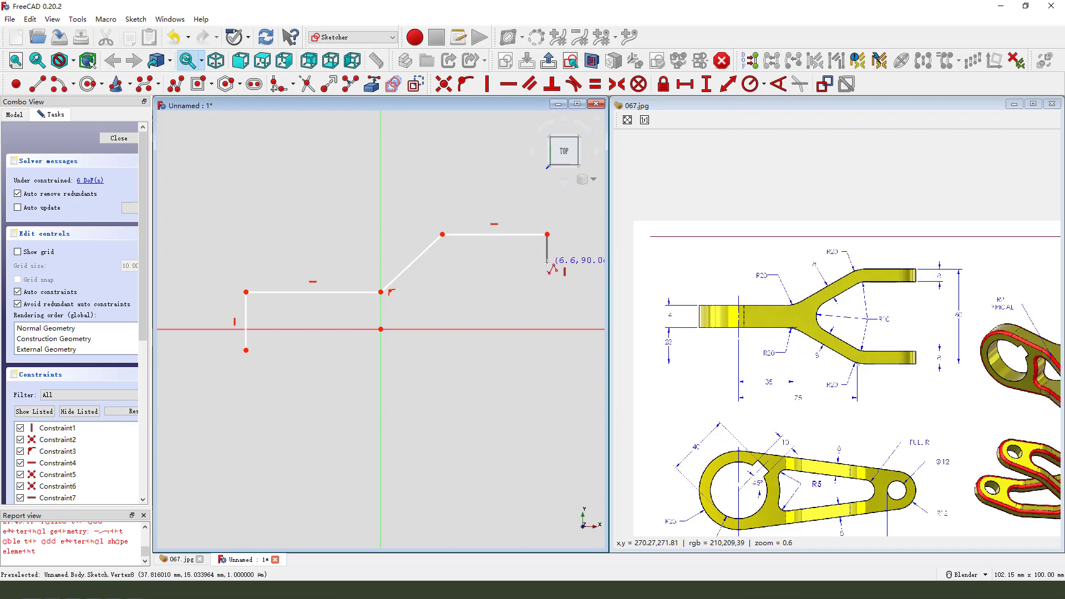
{"action": "left_click", "coordinate": [547, 263]}
{"action": "left_click", "coordinate": [451, 263]}
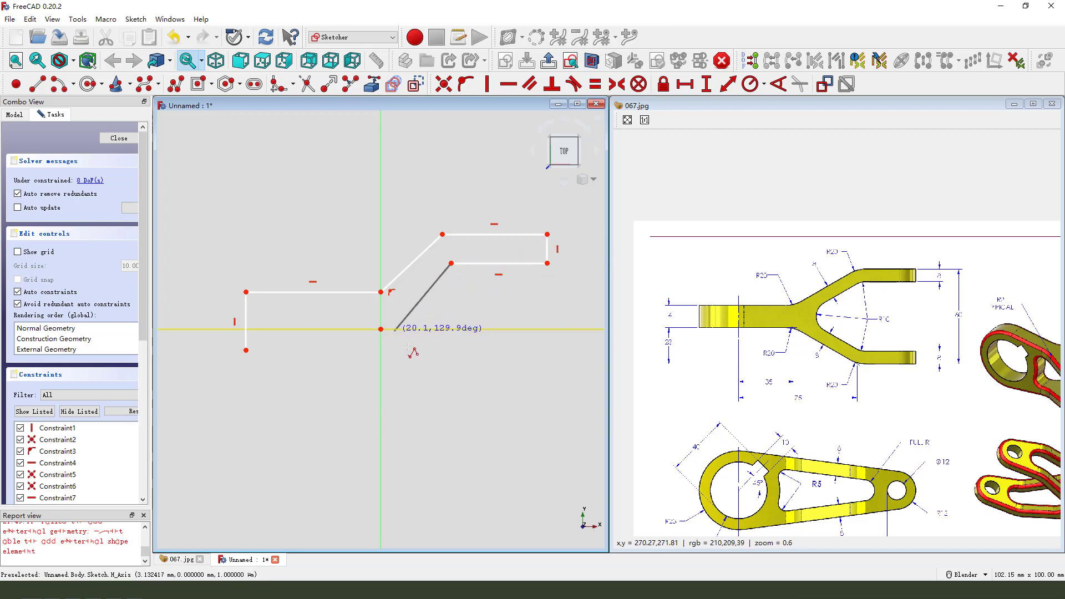
- Continue the polyline through the crotch point on the horizontal axis and around the lower prong, and close it at the end edge
{"action": "left_click", "coordinate": [394, 329]}
{"action": "left_click", "coordinate": [444, 369]}
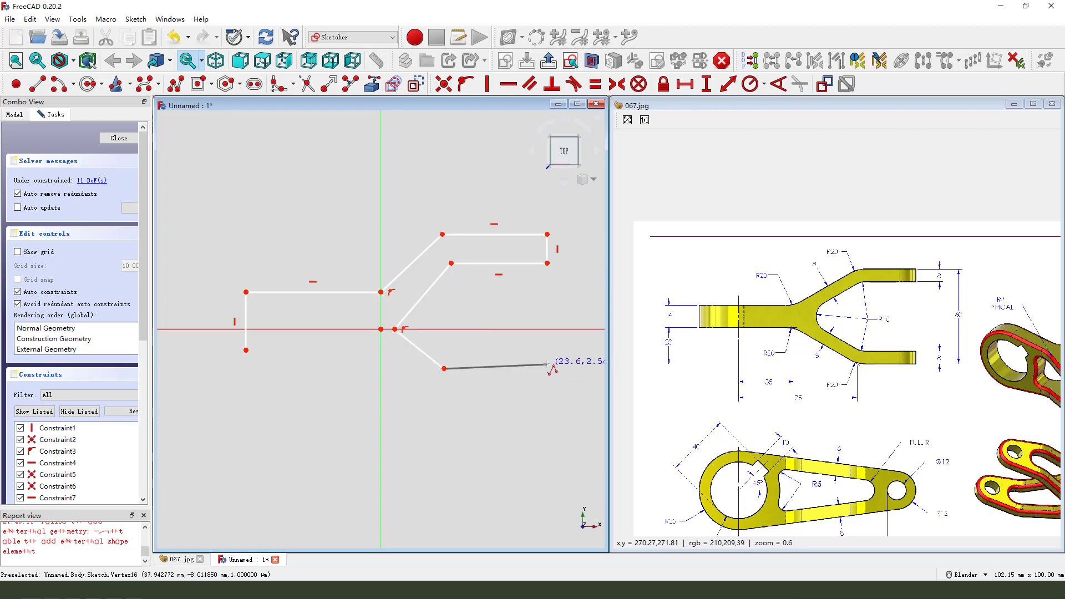
{"action": "left_click", "coordinate": [547, 364]}
{"action": "left_click", "coordinate": [547, 402]}
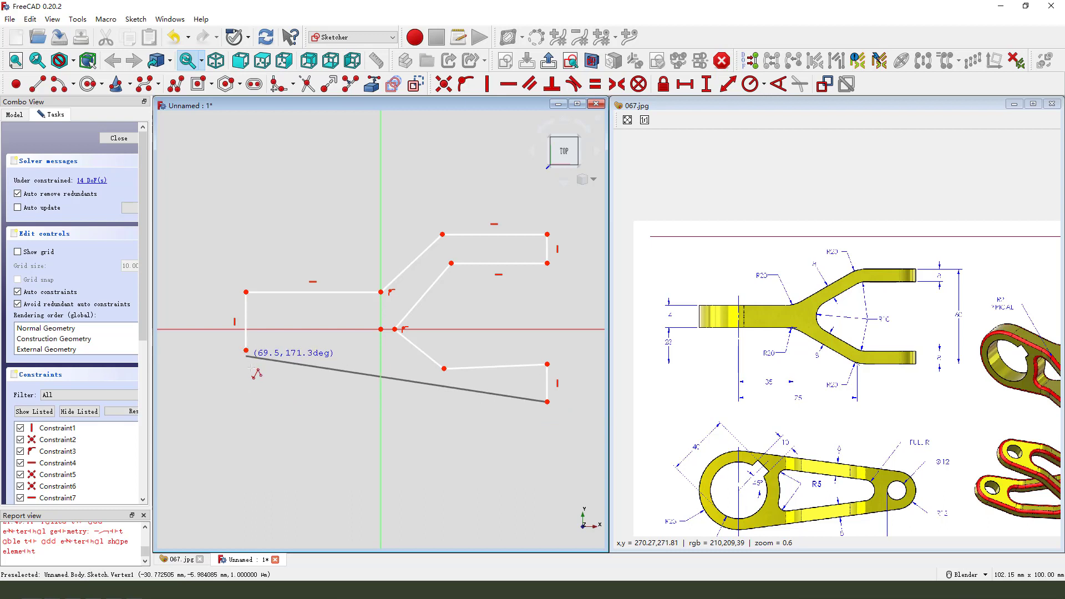
{"action": "left_click", "coordinate": [246, 350]}
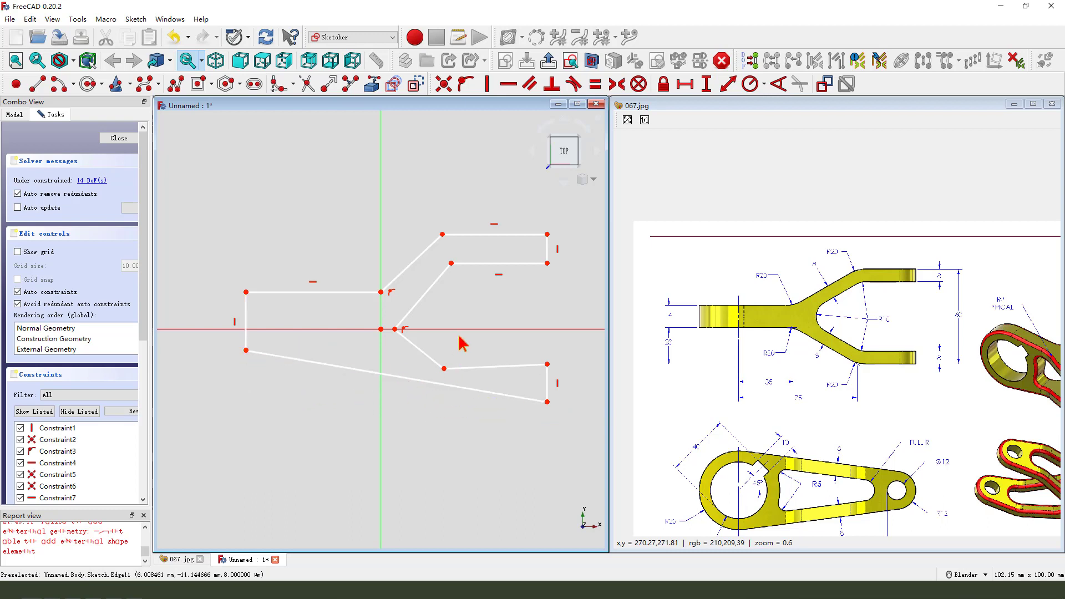
- Constrain the two inner prong corners symmetric about the horizontal axis and make the lower prong's inner edge horizontal
{"action": "scroll", "coordinate": [336, 271], "scroll_direction": "down", "scroll_amount": 1}
{"action": "scroll", "coordinate": [512, 403], "scroll_direction": "up", "scroll_amount": 1}
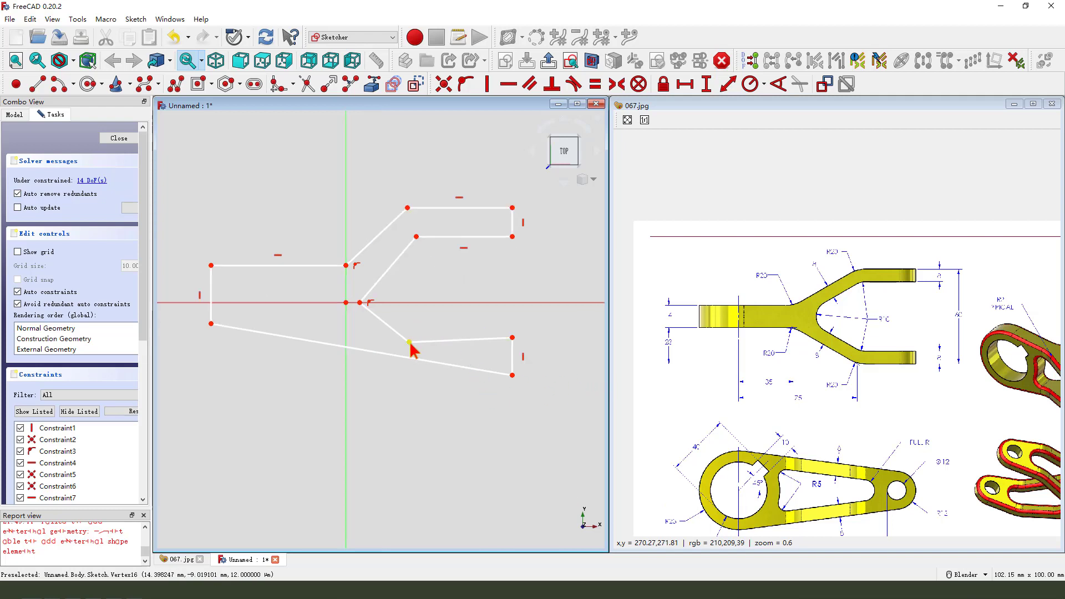
{"action": "mouse_move", "coordinate": [409, 342]}
{"action": "left_mouse_down"}
{"action": "mouse_move", "coordinate": [410, 329]}
{"action": "mouse_move", "coordinate": [419, 339]}
{"action": "left_mouse_up"}
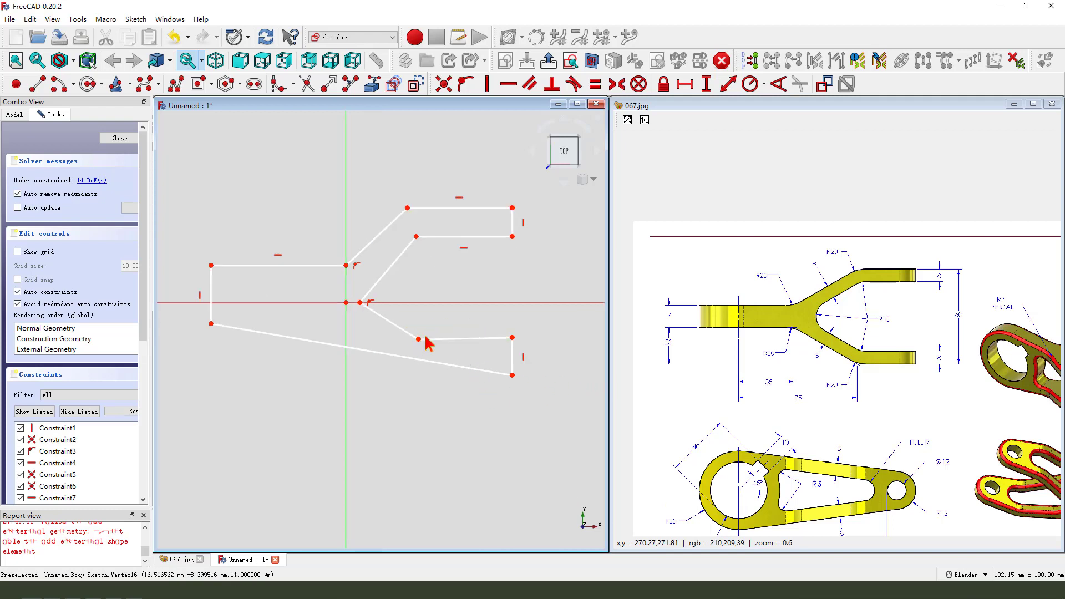
{"action": "left_click", "coordinate": [415, 238]}
{"action": "left_click", "coordinate": [438, 303]}
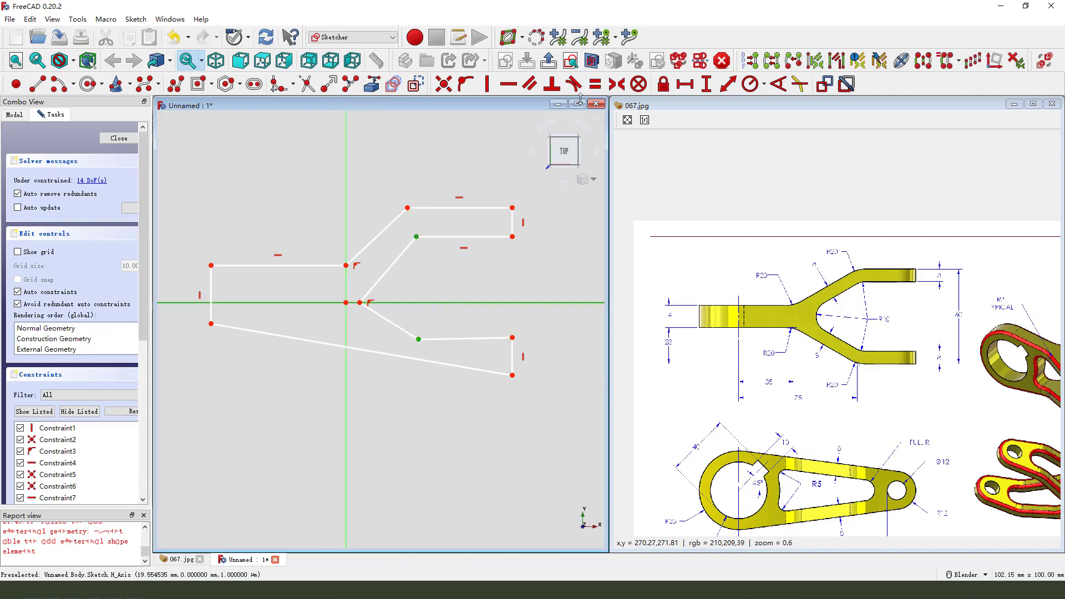
{"action": "left_click", "coordinate": [616, 84]}
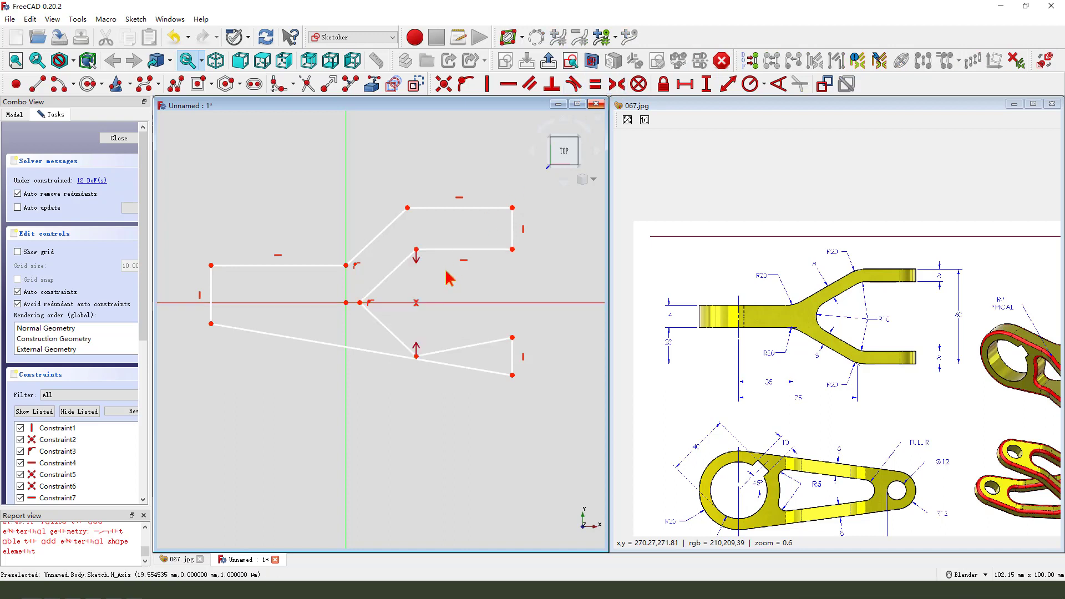
{"action": "left_click", "coordinate": [474, 348]}
{"action": "left_click", "coordinate": [508, 86]}
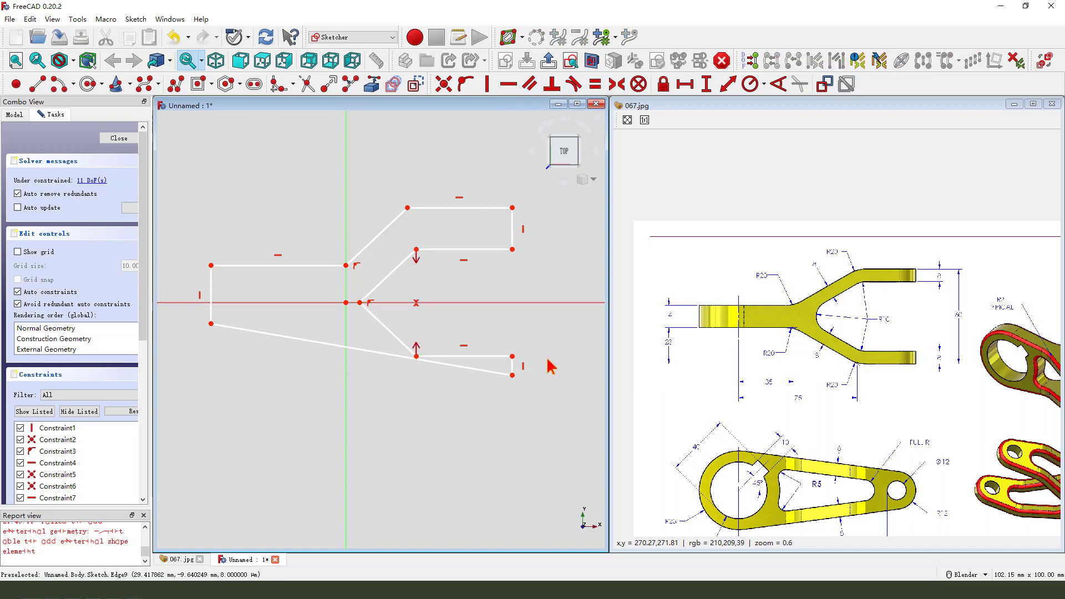
- Move the end edge's lower corner further down and delete the slanted line closing the outline
{"action": "left_click_drag", "start_coordinate": [211, 323], "coordinate": [220, 393]}
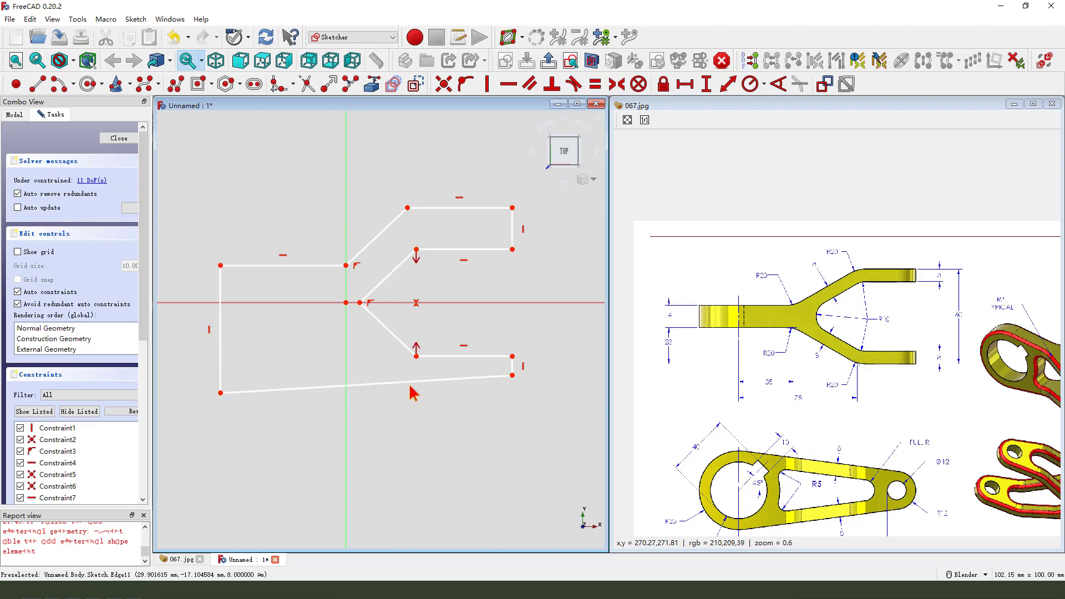
{"action": "left_click", "coordinate": [244, 390]}
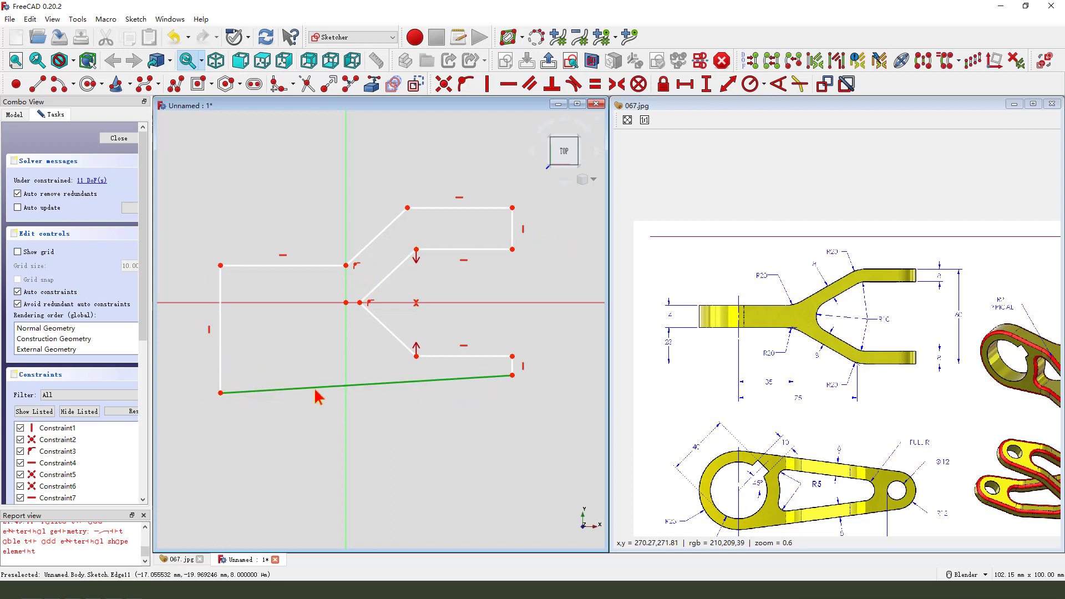
{"action": "key", "text": "Delete"}
- Draw connected lines from the end edge's lower corner horizontally to the vertical axis, then via a bend point to the lower prong's outer corner
{"action": "left_click", "coordinate": [39, 86]}
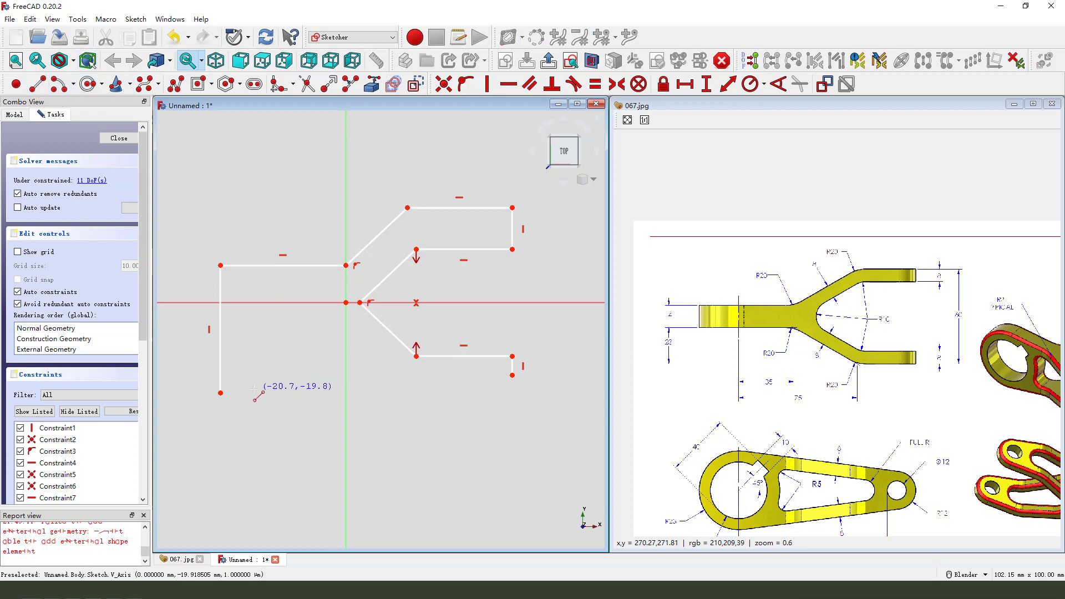
{"action": "left_click", "coordinate": [221, 393]}
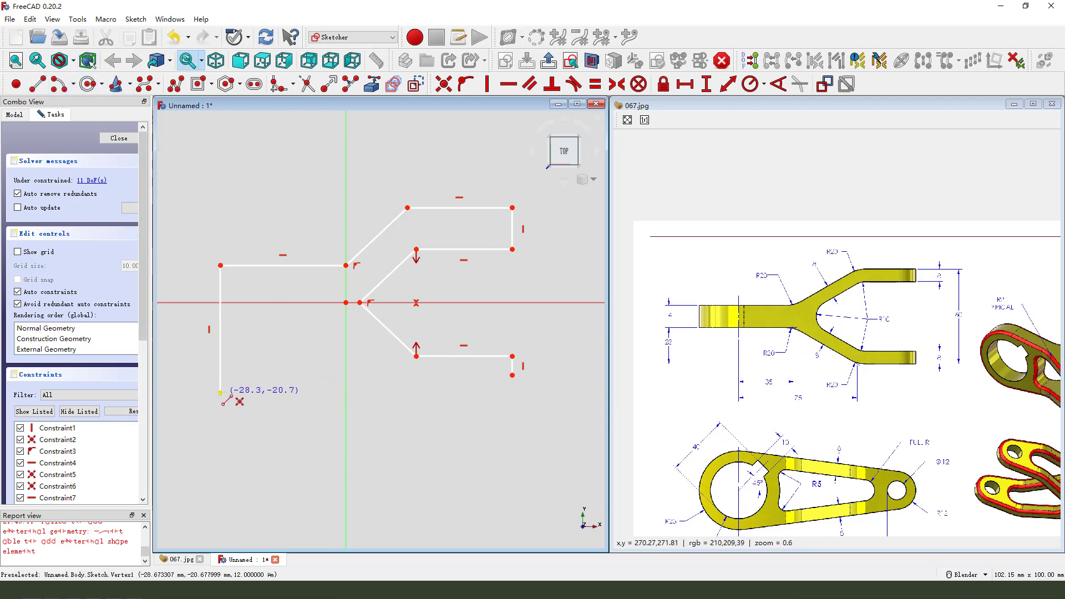
{"action": "left_click", "coordinate": [347, 394]}
{"action": "left_click", "coordinate": [346, 393]}
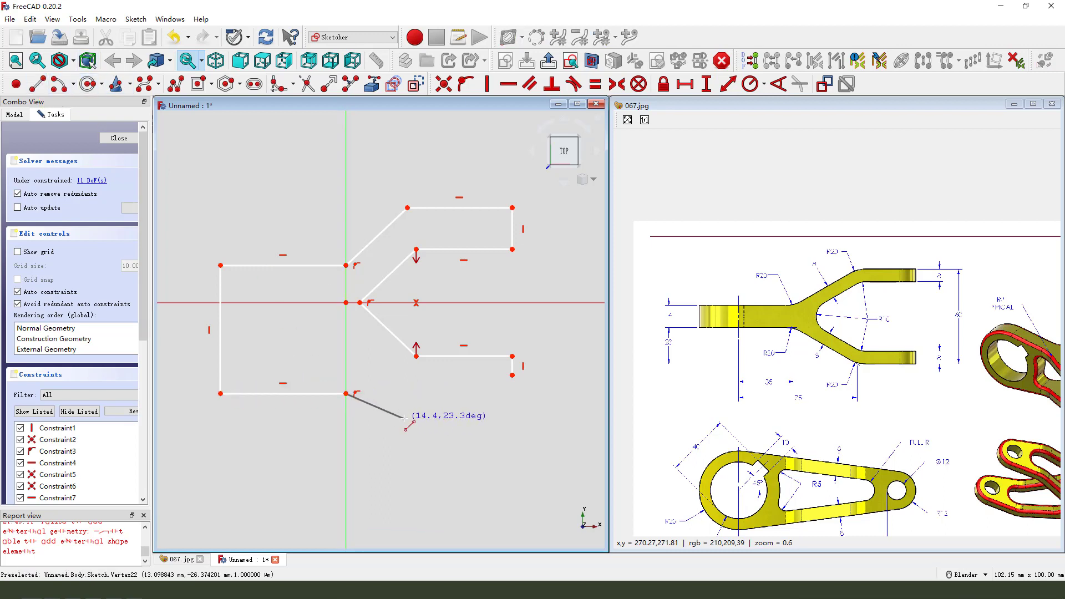
{"action": "left_click", "coordinate": [404, 415]}
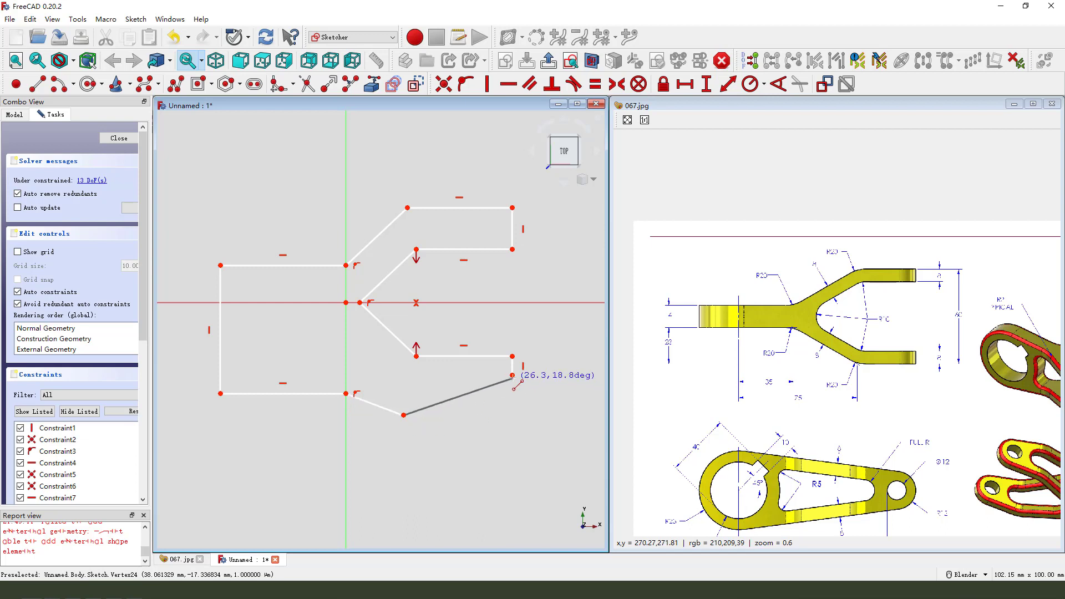
{"action": "left_click", "coordinate": [512, 375]}
{"action": "right_click", "coordinate": [535, 386]}
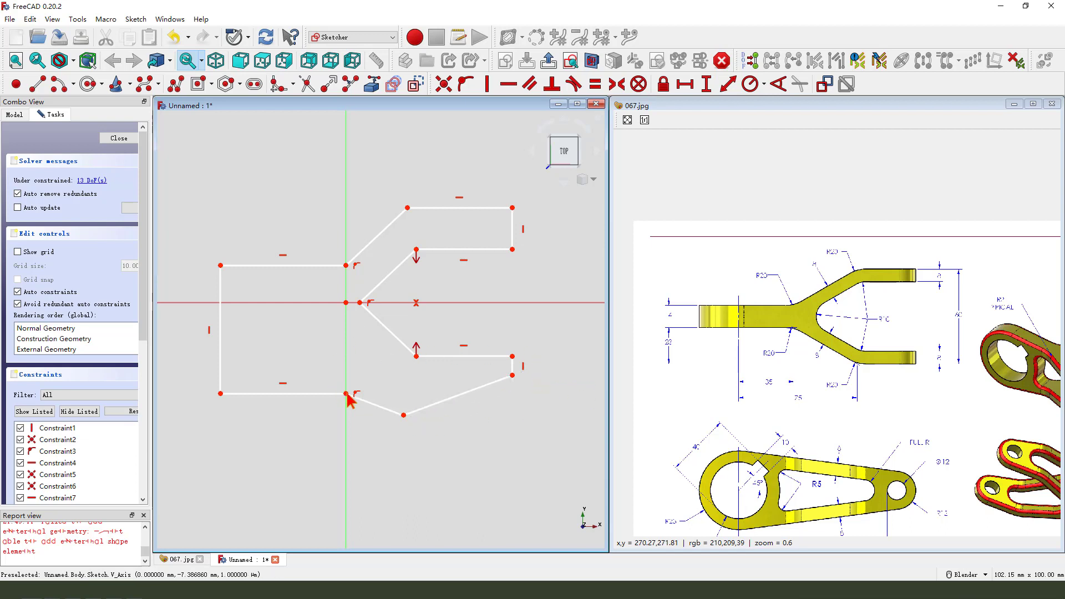
- Constrain the two shank corners on the vertical axis symmetric about the origin and make the lower prong's outer edge horizontal
{"action": "left_click", "coordinate": [346, 265]}
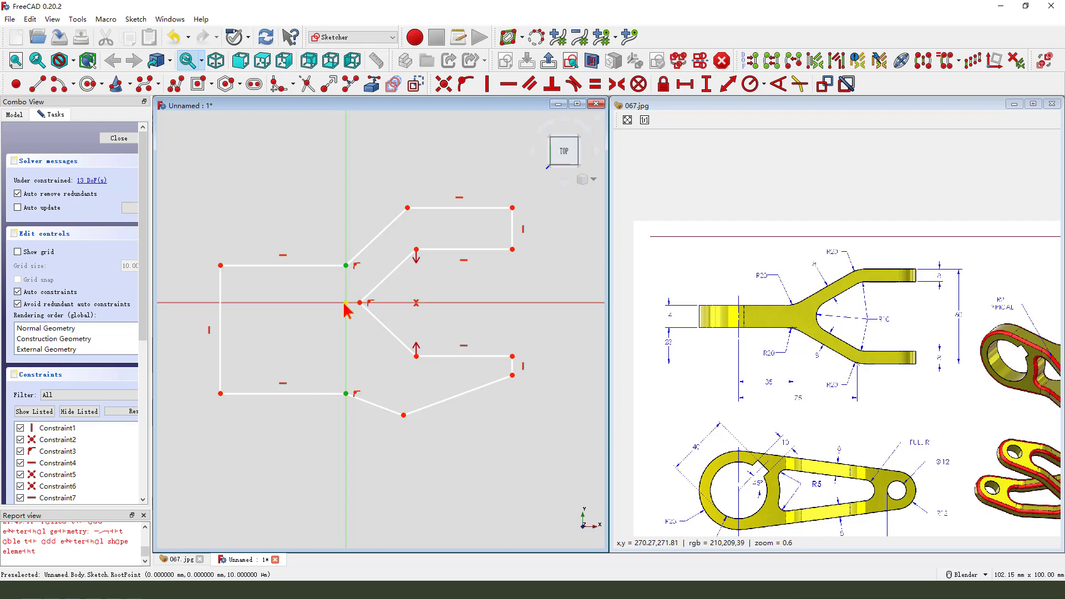
{"action": "left_click", "coordinate": [616, 84]}
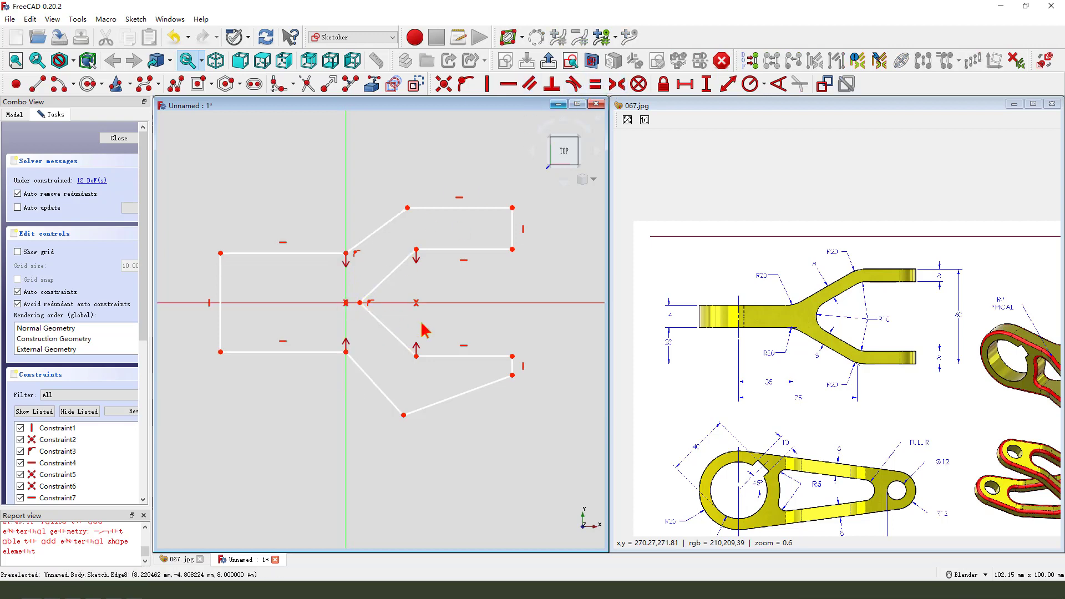
{"action": "left_click", "coordinate": [439, 403]}
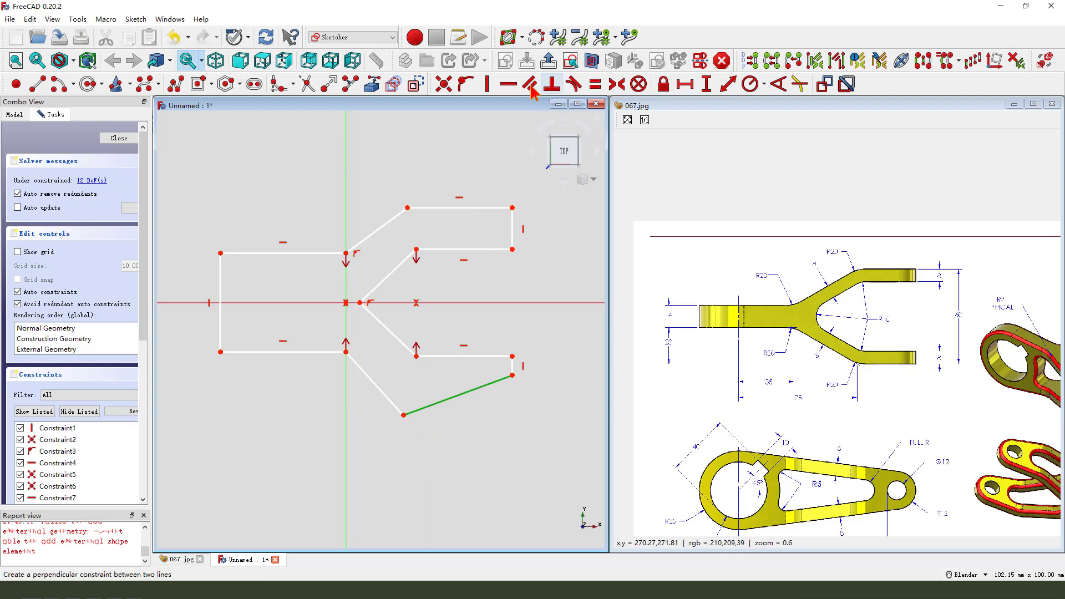
{"action": "left_click", "coordinate": [508, 84]}
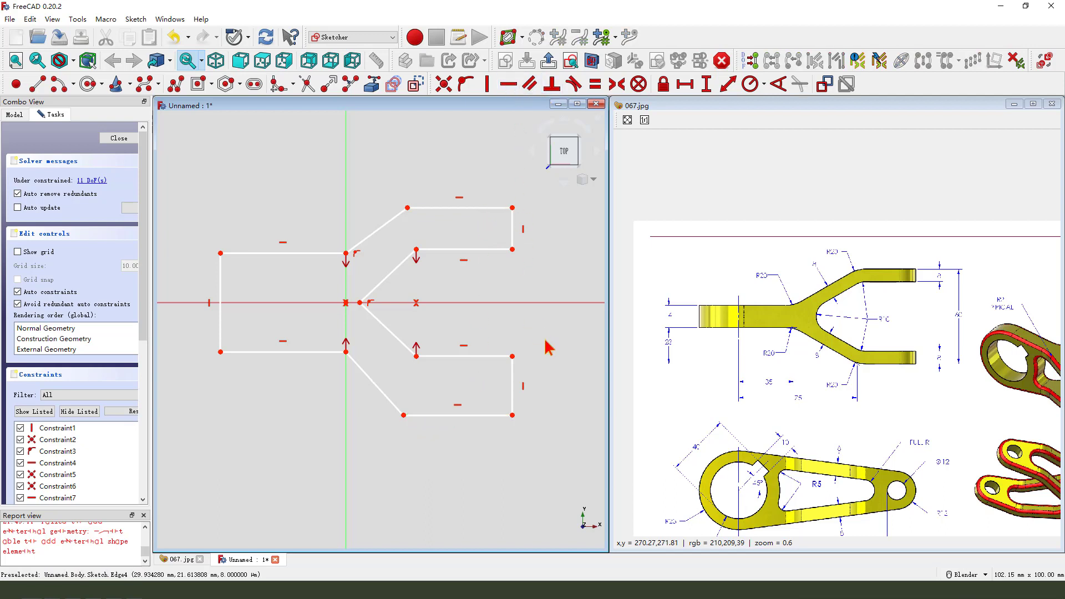
- Constrain the inner end corners of the two prongs symmetric about the horizontal axis
{"action": "left_click", "coordinate": [512, 356]}
{"action": "left_click", "coordinate": [512, 249]}
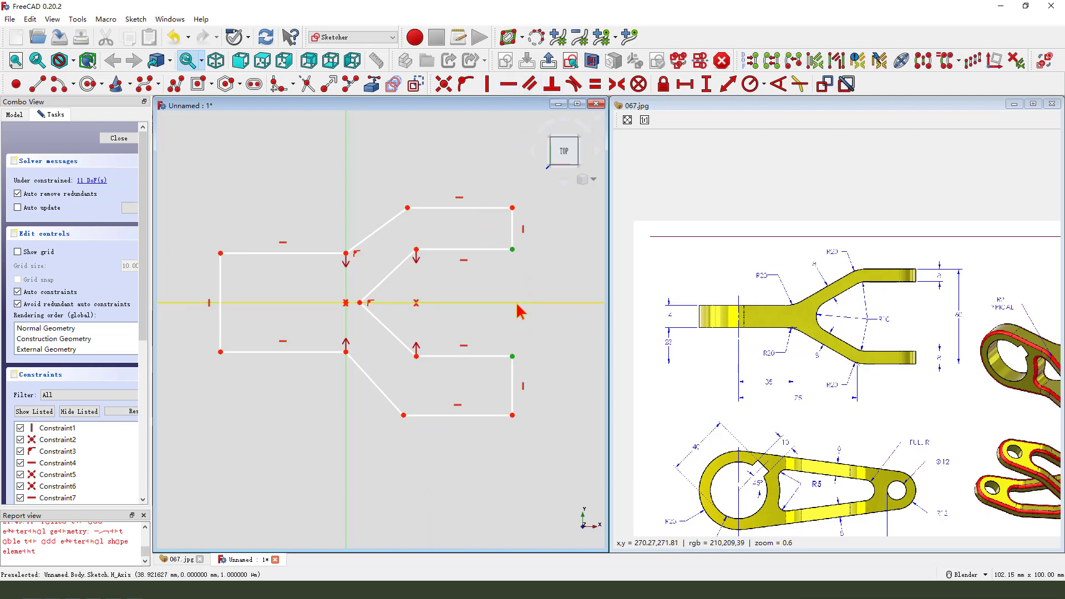
{"action": "left_click", "coordinate": [518, 304]}
{"action": "left_click", "coordinate": [616, 84]}
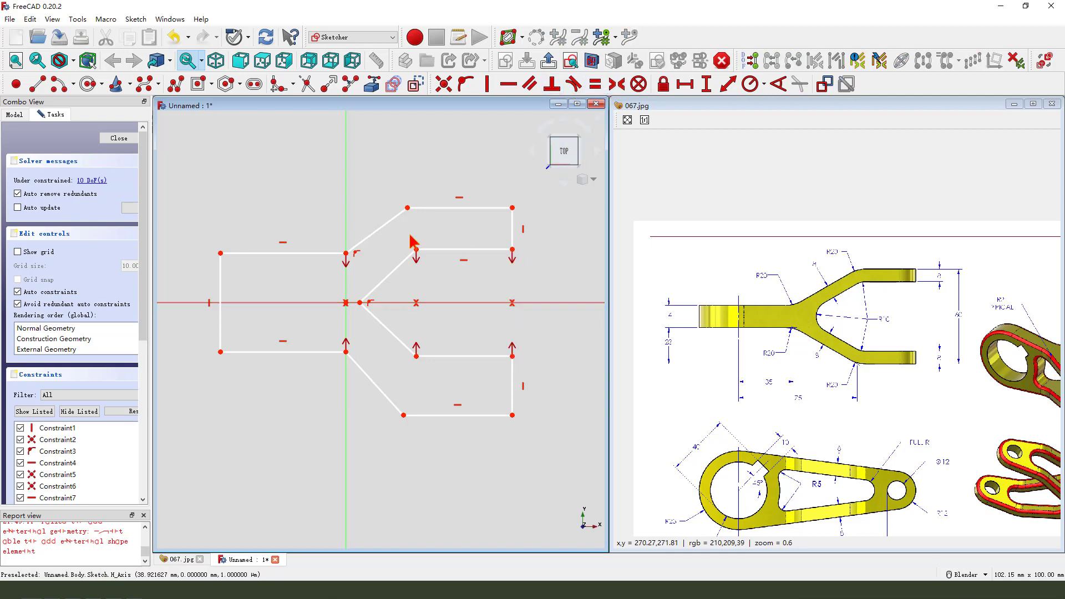
- Make the end edges of the upper and lower prongs equal in length
{"action": "scroll", "coordinate": [410, 235], "scroll_direction": "down", "scroll_amount": 2}
{"action": "scroll", "coordinate": [522, 317], "scroll_direction": "up", "scroll_amount": 2}
{"action": "left_click", "coordinate": [453, 189]}
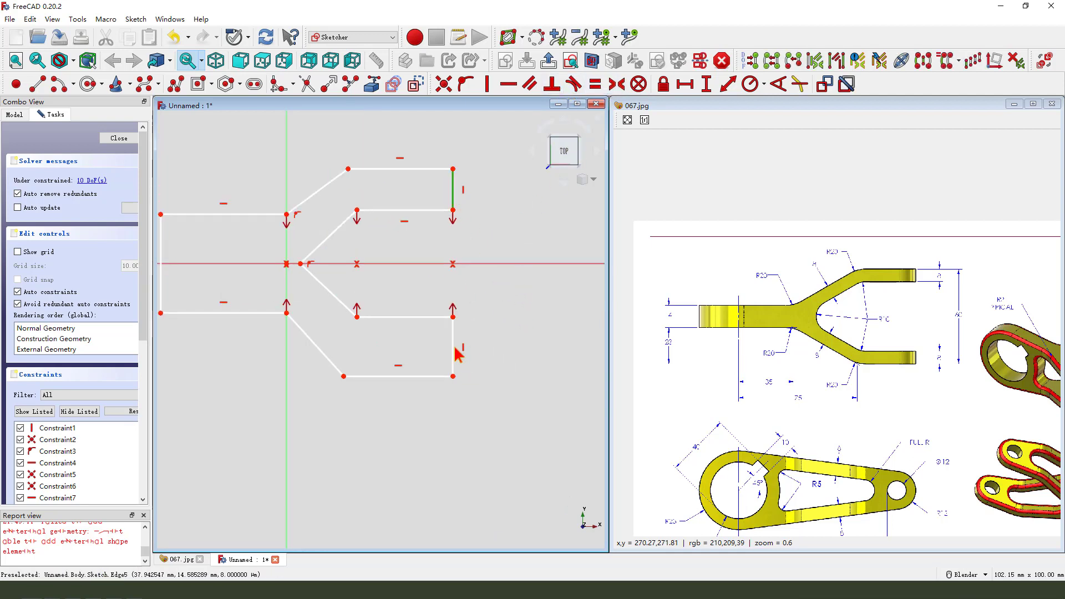
{"action": "left_click", "coordinate": [455, 347]}
{"action": "left_click", "coordinate": [595, 84]}
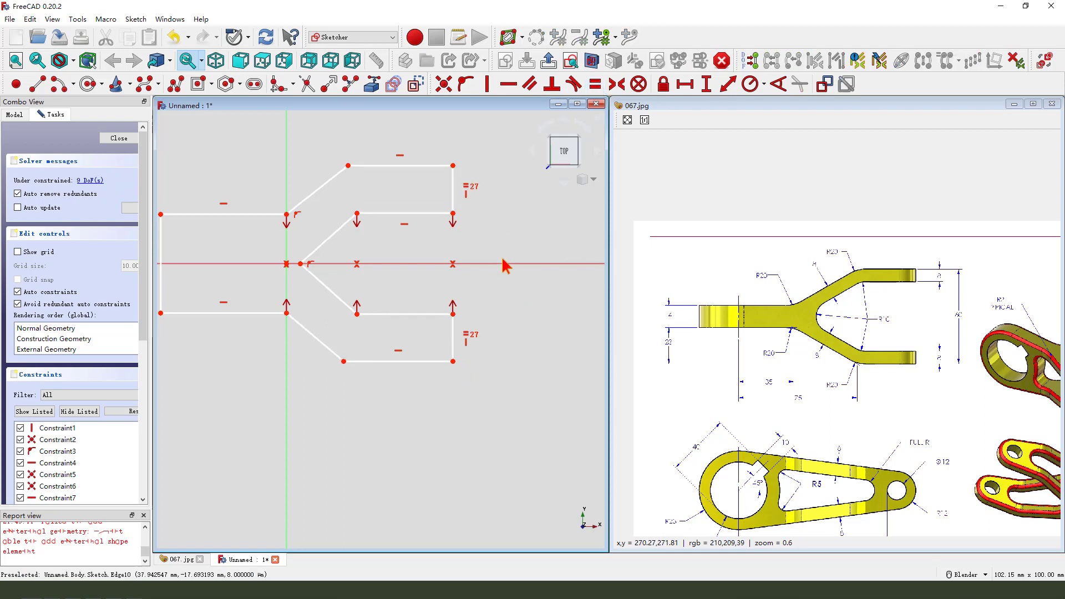
{"action": "scroll", "coordinate": [502, 259], "scroll_direction": "down", "scroll_amount": 1}
{"action": "middle_click_drag", "start_coordinate": [272, 244], "coordinate": [311, 247], "text": "shift"}
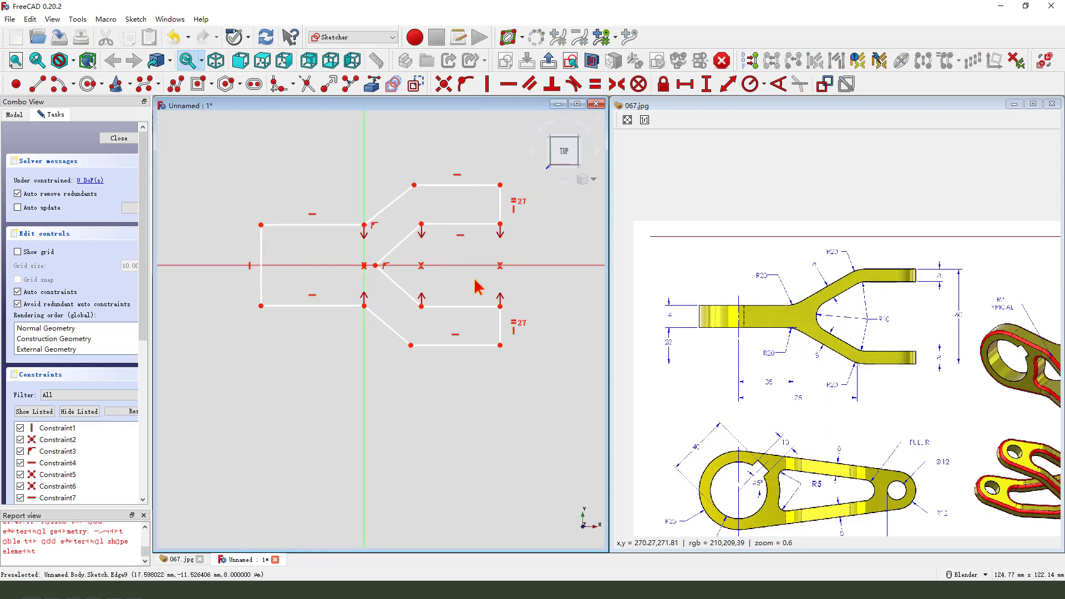
{"action": "scroll", "coordinate": [274, 265], "scroll_direction": "down", "scroll_amount": 1}
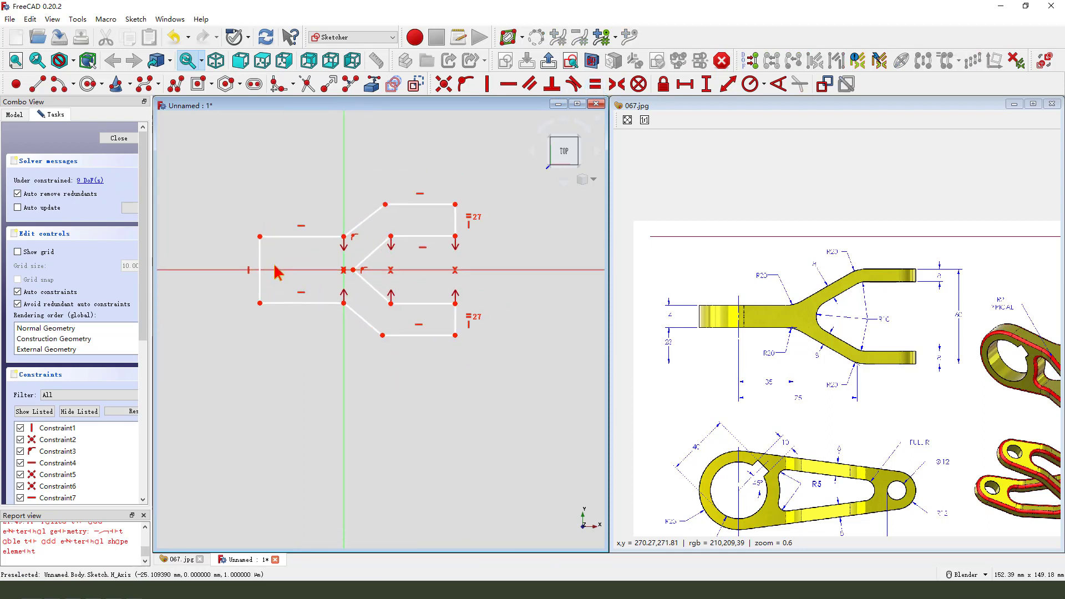
{"action": "left_click", "coordinate": [261, 267]}
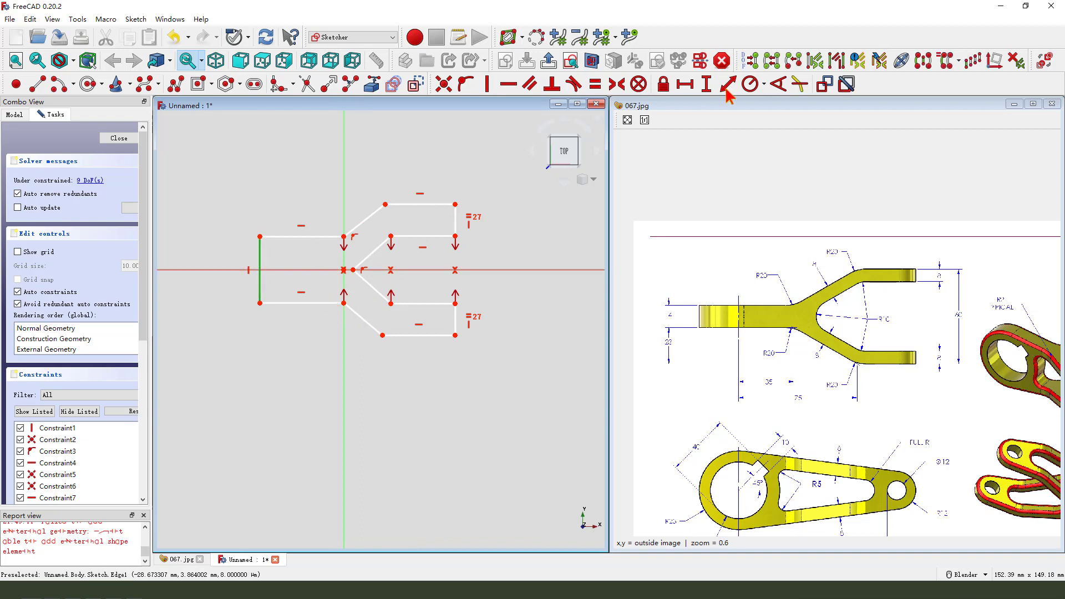
{"action": "left_click", "coordinate": [708, 86]}
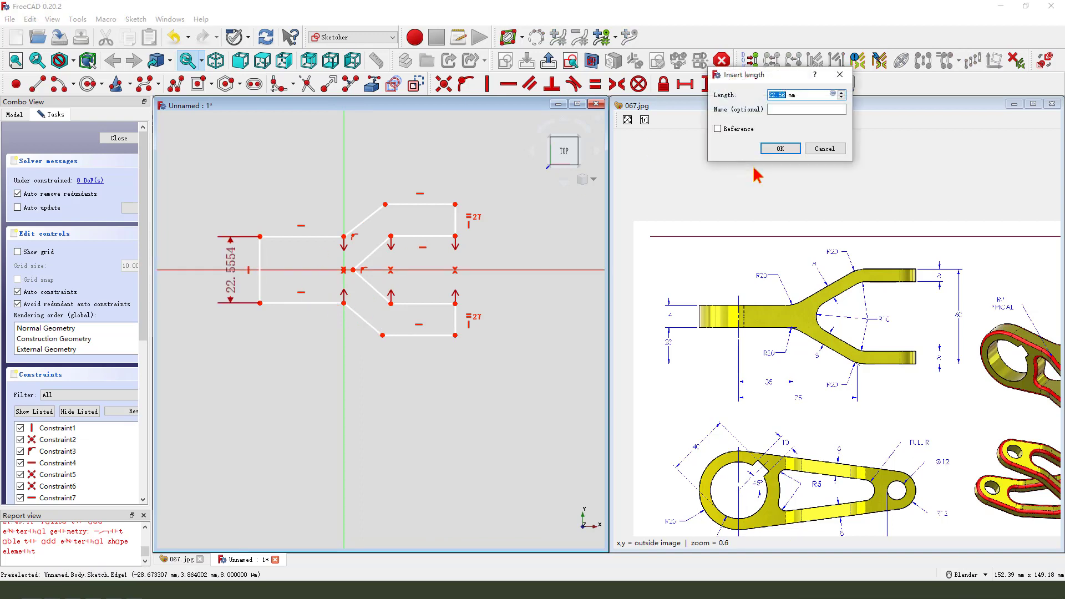
{"action": "left_click", "coordinate": [820, 149]}
- Examine the fork view in the reference drawing for the shank thickness, prong thickness and overall fork width
{"action": "scroll", "coordinate": [678, 332], "scroll_direction": "up", "scroll_amount": 5}
{"action": "scroll", "coordinate": [721, 300], "scroll_direction": "down", "scroll_amount": 5}
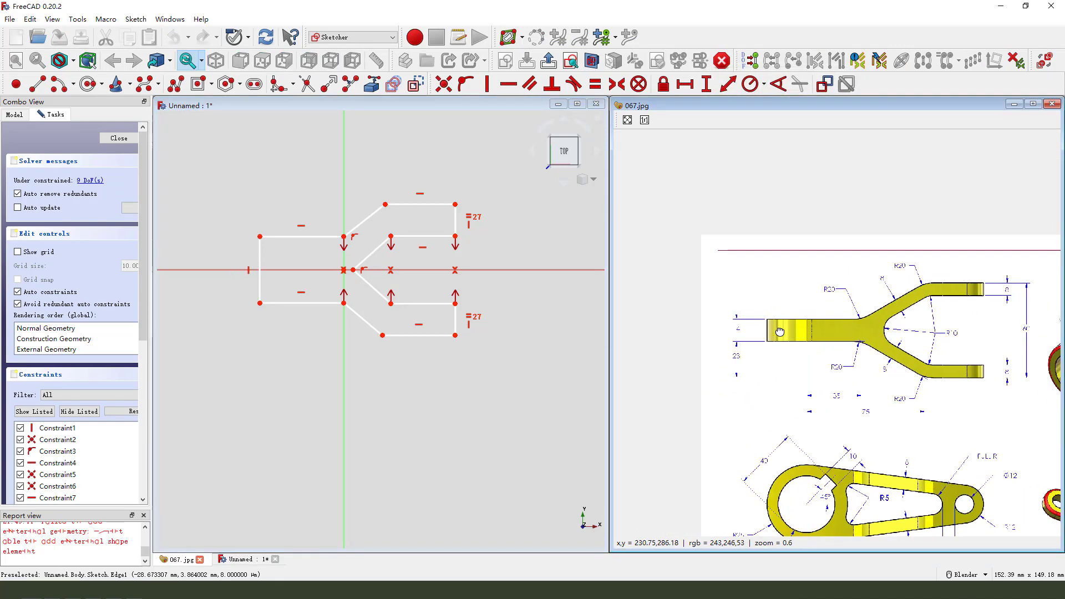
{"action": "middle_click_drag", "start_coordinate": [779, 332], "coordinate": [780, 331]}
{"action": "scroll", "coordinate": [781, 332], "scroll_direction": "up", "scroll_amount": 1}
{"action": "middle_click_drag", "start_coordinate": [697, 340], "coordinate": [714, 348]}
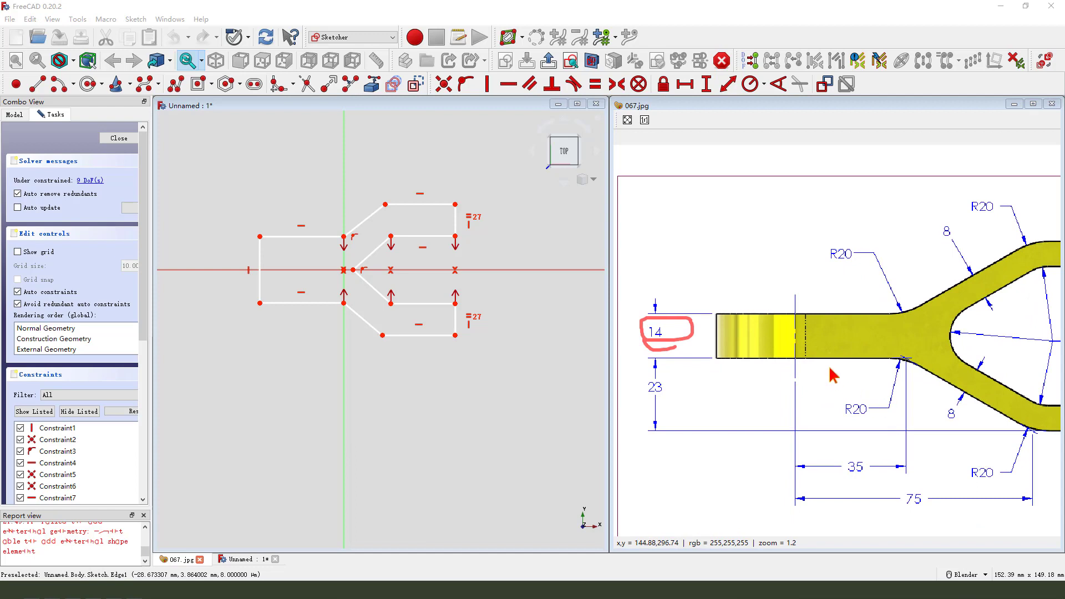
{"action": "middle_click_drag", "start_coordinate": [942, 366], "coordinate": [750, 372]}
{"action": "middle_click_drag", "start_coordinate": [982, 325], "coordinate": [864, 332]}
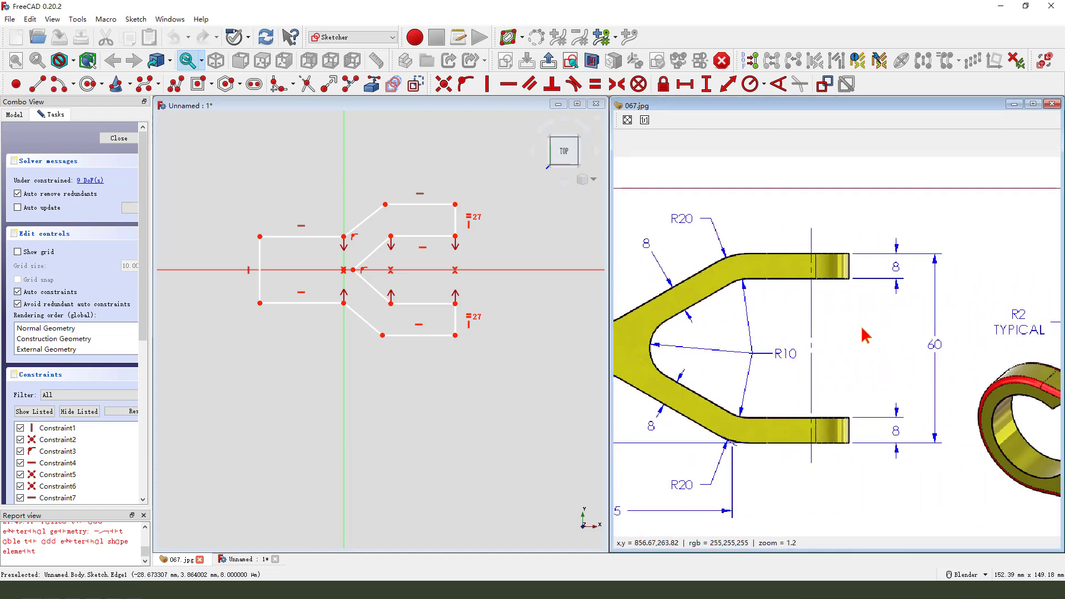
{"action": "left_click_drag", "start_coordinate": [895, 282], "coordinate": [868, 276]}
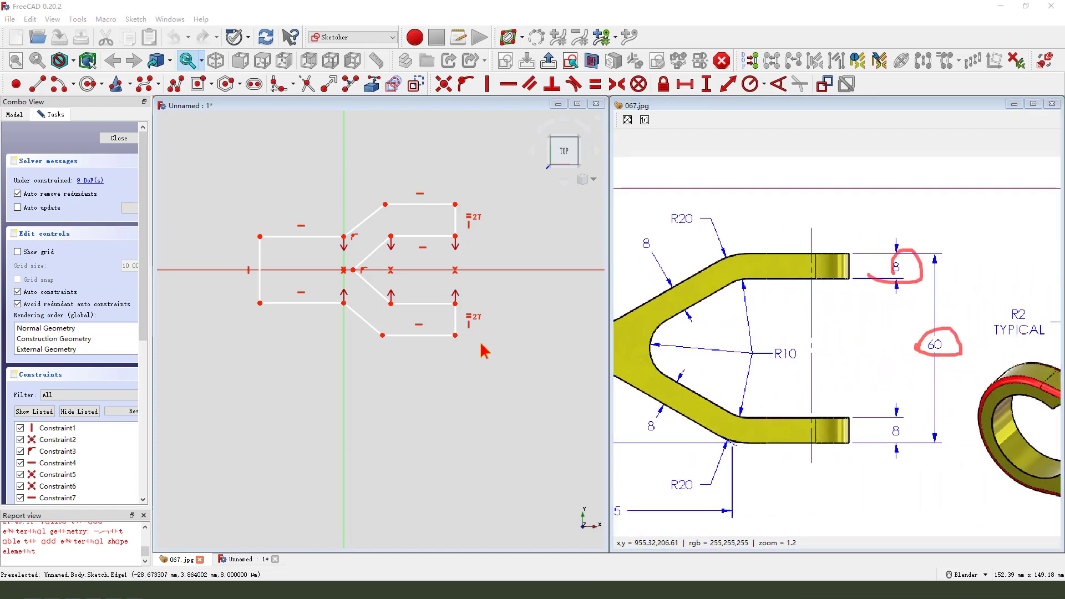
- Set the vertical length of the shank's end edge to 14 mm
{"action": "left_click", "coordinate": [260, 267]}
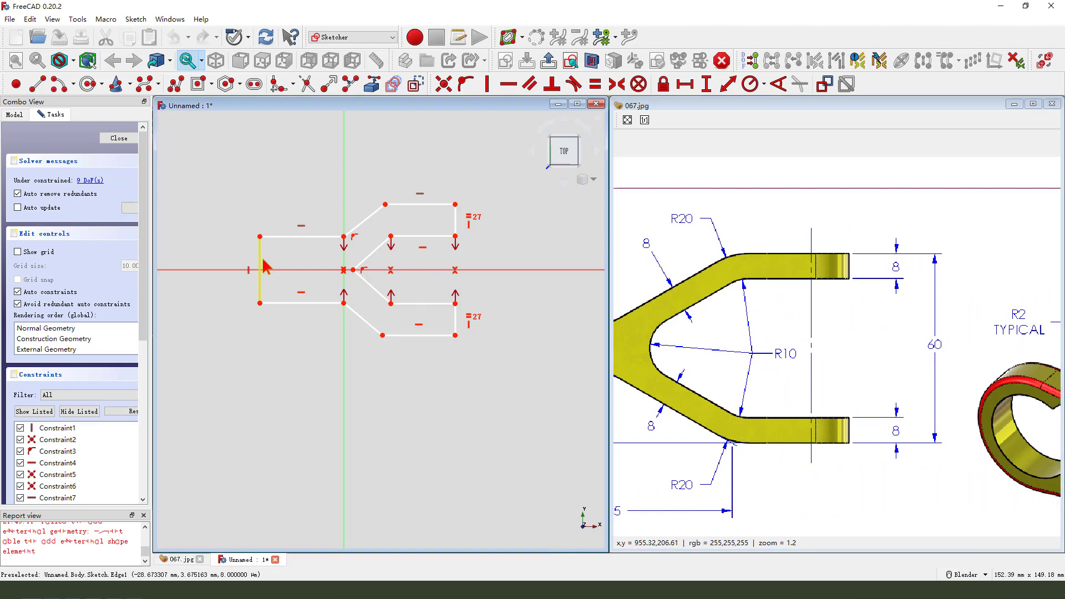
{"action": "left_click", "coordinate": [707, 86]}
{"action": "key", "text": "Return"}
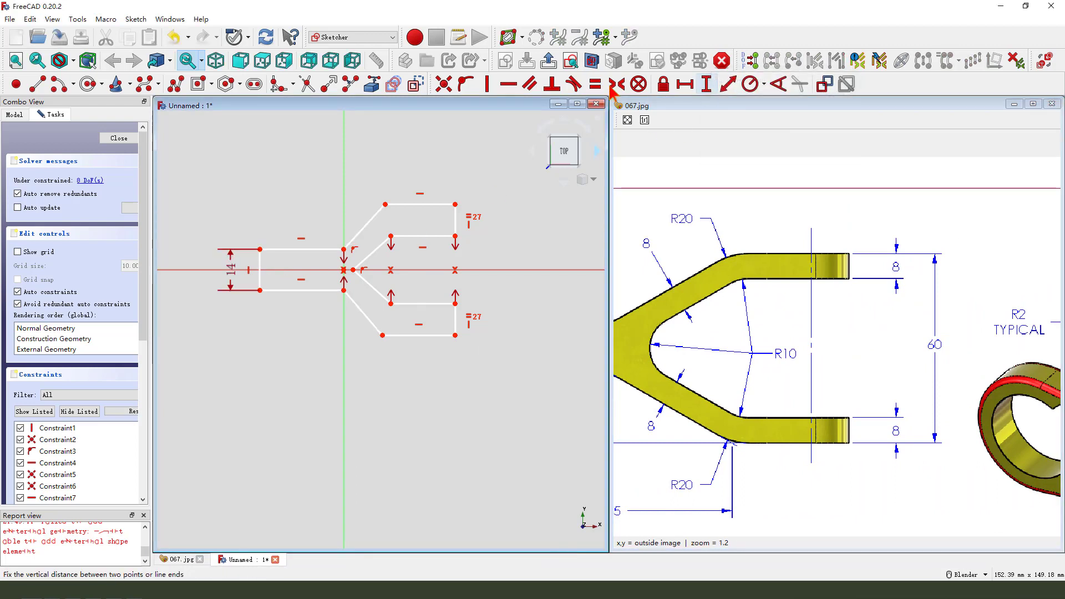
- Set the vertical length of the upper prong's end edge to 8 mm and place the dimension outside the profile
{"action": "left_click", "coordinate": [455, 222]}
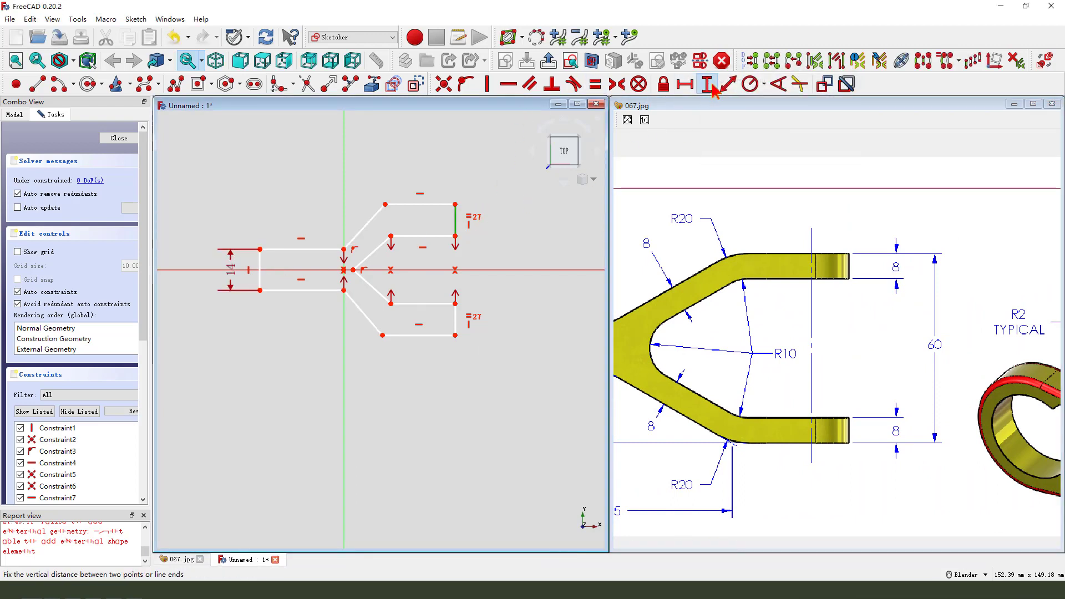
{"action": "left_click", "coordinate": [706, 84]}
{"action": "type", "text": "8"}
{"action": "key", "text": "Return"}
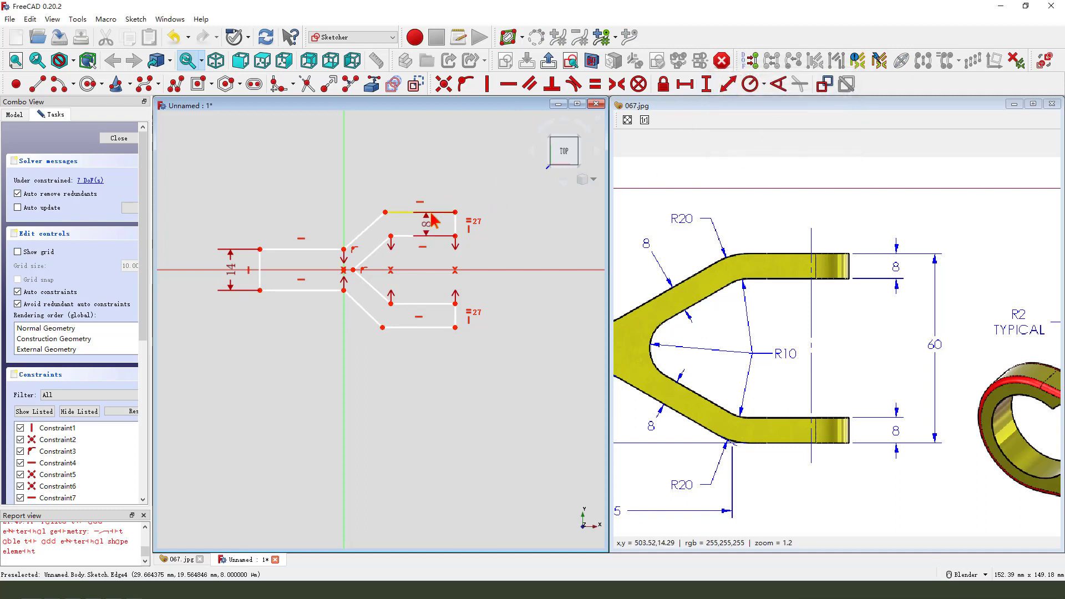
{"action": "left_click_drag", "start_coordinate": [429, 227], "coordinate": [509, 191]}
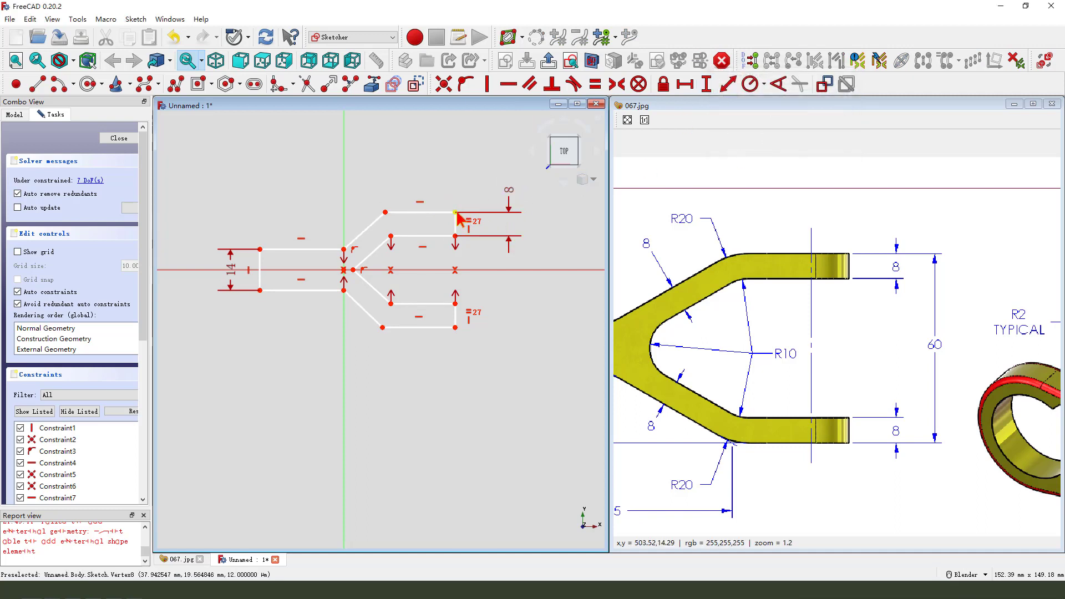
- Set the vertical distance between the outer end corners of the two prongs to 60 mm and place the dimension beside the fork
{"action": "left_click", "coordinate": [455, 213]}
{"action": "left_click", "coordinate": [455, 328]}
{"action": "left_click", "coordinate": [706, 85]}
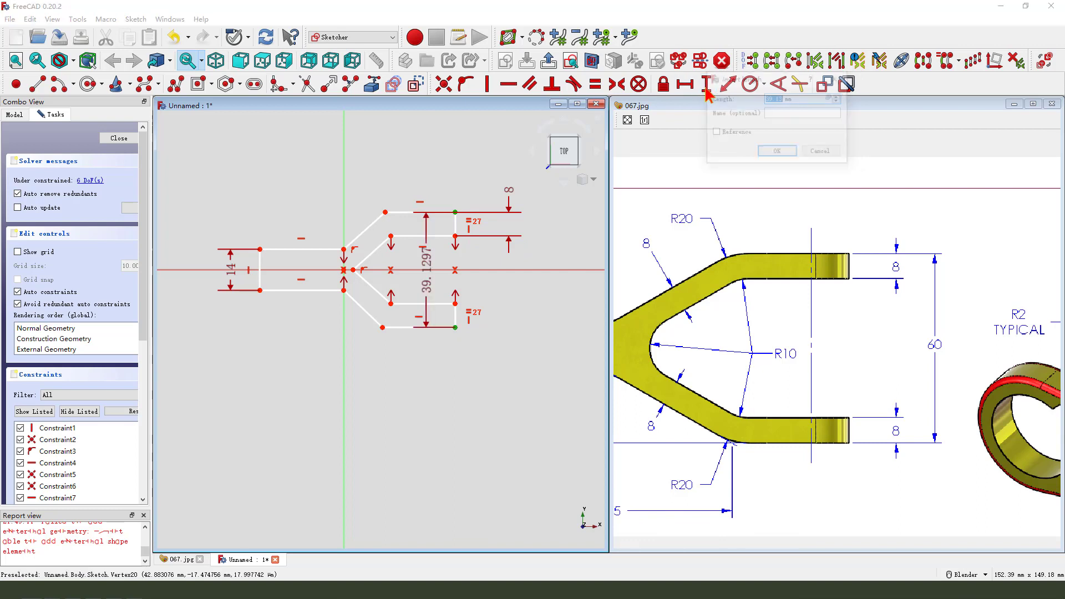
{"action": "key", "text": "Return"}
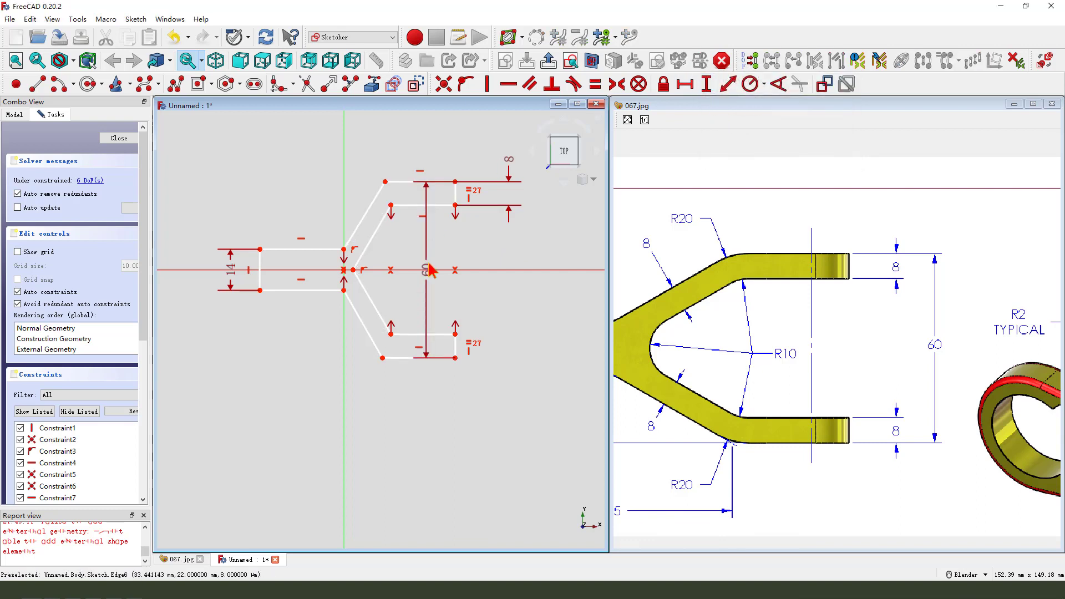
{"action": "scroll", "coordinate": [362, 294], "scroll_direction": "down", "scroll_amount": 2}
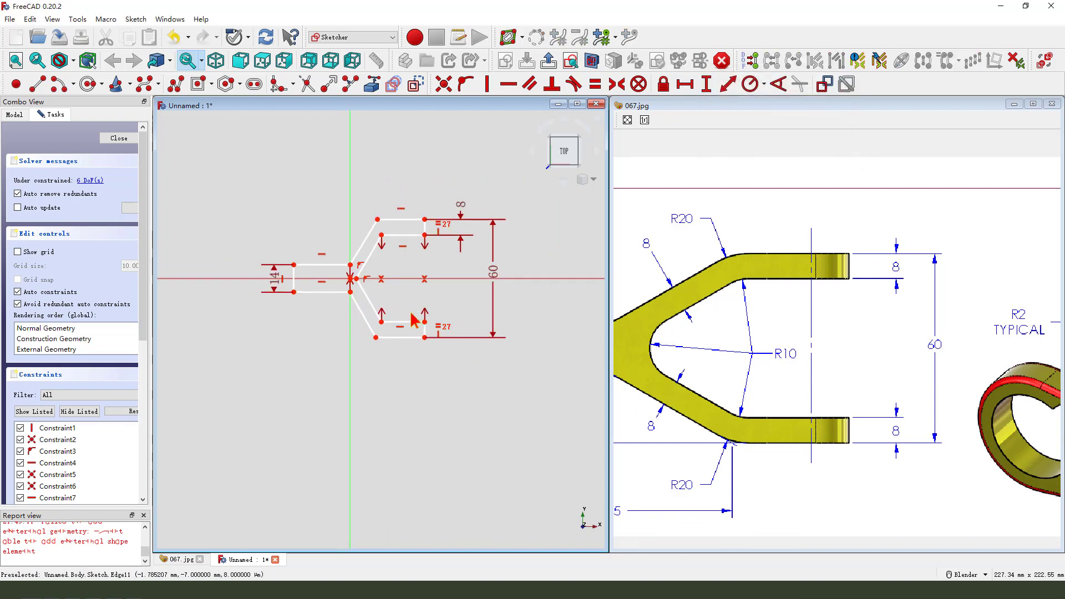
- Examine the drawing for the horizontal positions of the fork's two lower outer bend points
{"action": "left_click_drag", "start_coordinate": [743, 380], "coordinate": [855, 336]}
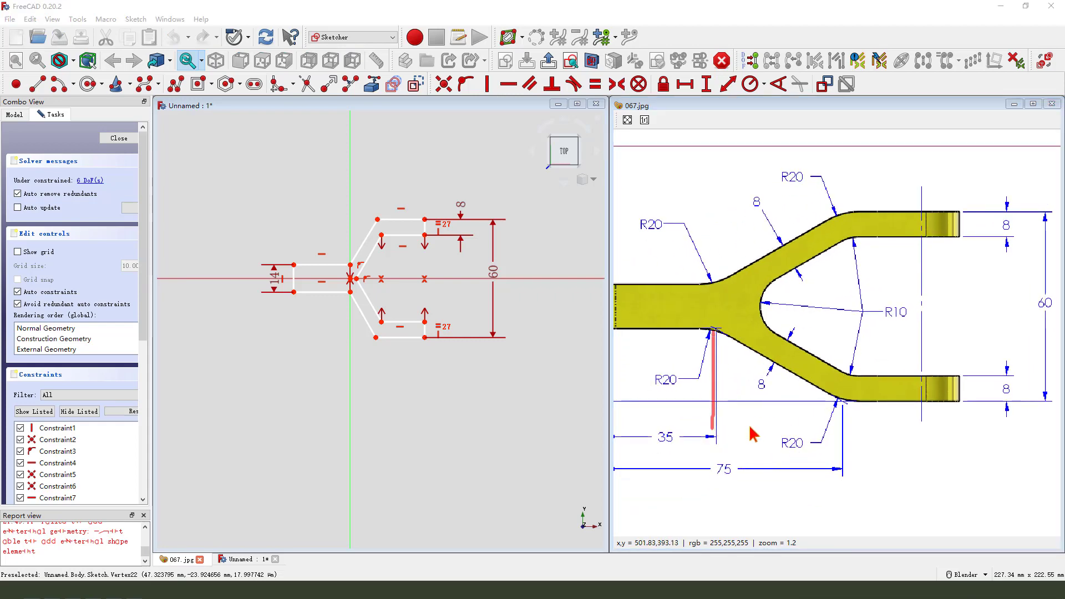
{"action": "middle_click_drag", "start_coordinate": [739, 388], "coordinate": [819, 366]}
{"action": "right_click_drag", "start_coordinate": [755, 404], "coordinate": [756, 422]}
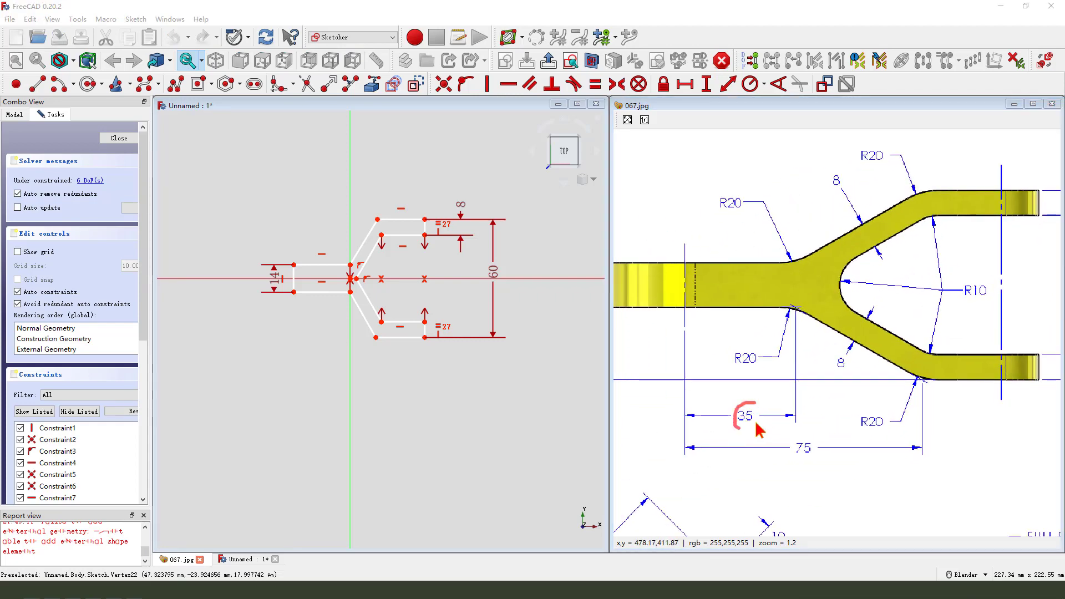
{"action": "left_click_drag", "start_coordinate": [758, 430], "coordinate": [757, 401]}
{"action": "left_click_drag", "start_coordinate": [797, 325], "coordinate": [797, 399]}
{"action": "left_click_drag", "start_coordinate": [798, 383], "coordinate": [915, 381]}
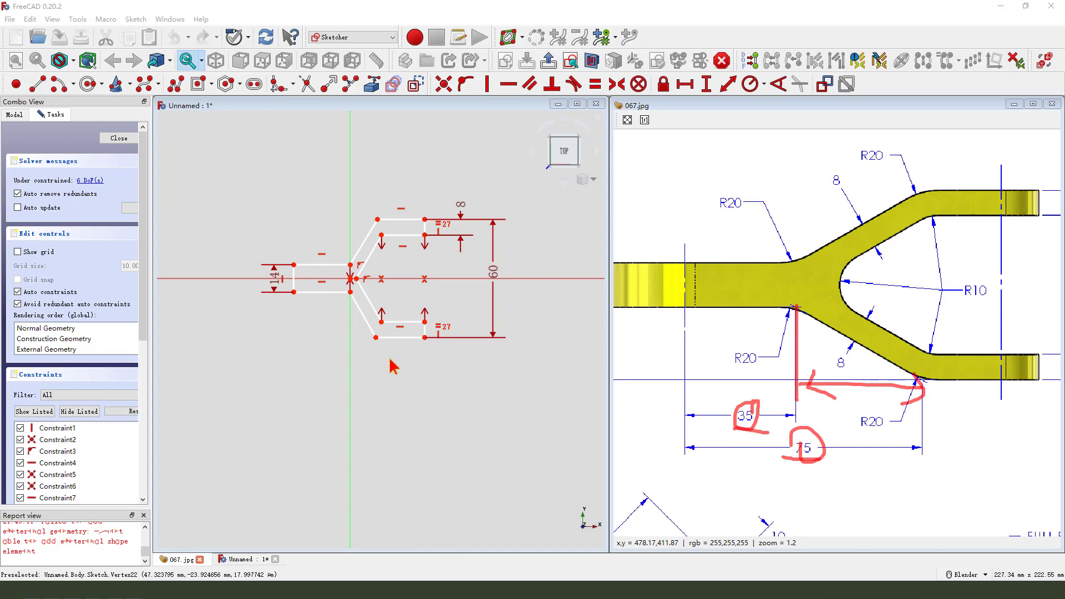
{"action": "key", "text": "Escape"}
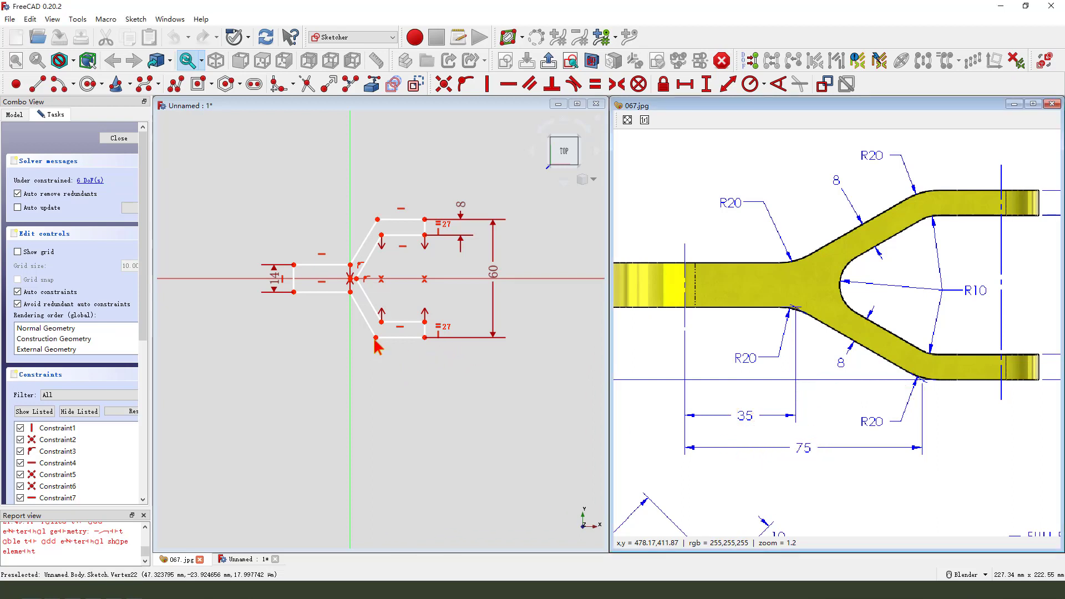
- Set the horizontal distance from the shank's lower corner to the lower prong's outer bend point to 40 mm and move the inner prong corner towards the end edge
{"action": "left_click", "coordinate": [375, 337]}
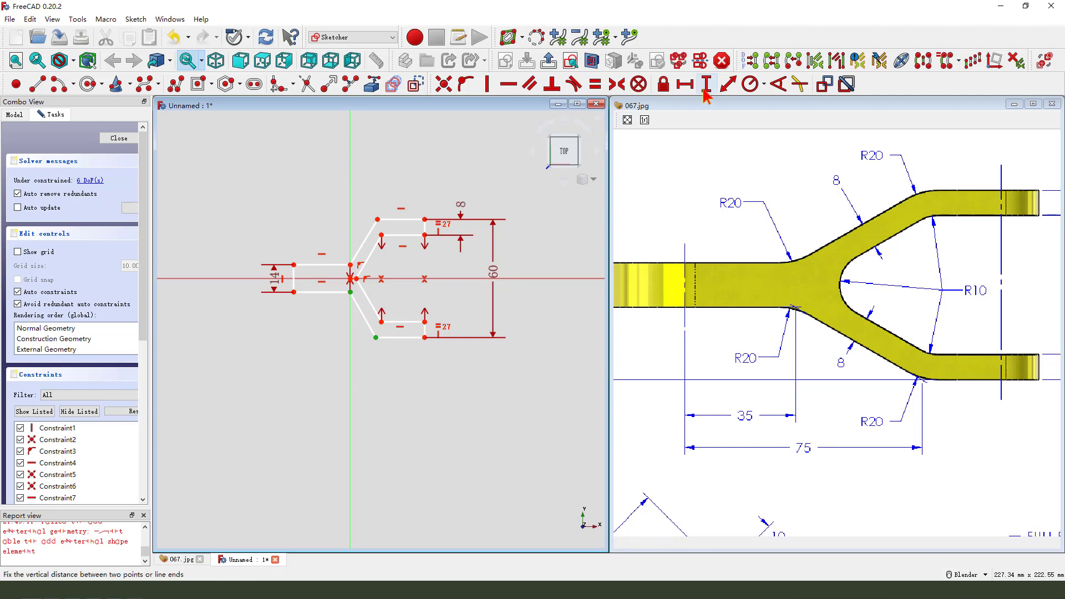
{"action": "left_click", "coordinate": [685, 83]}
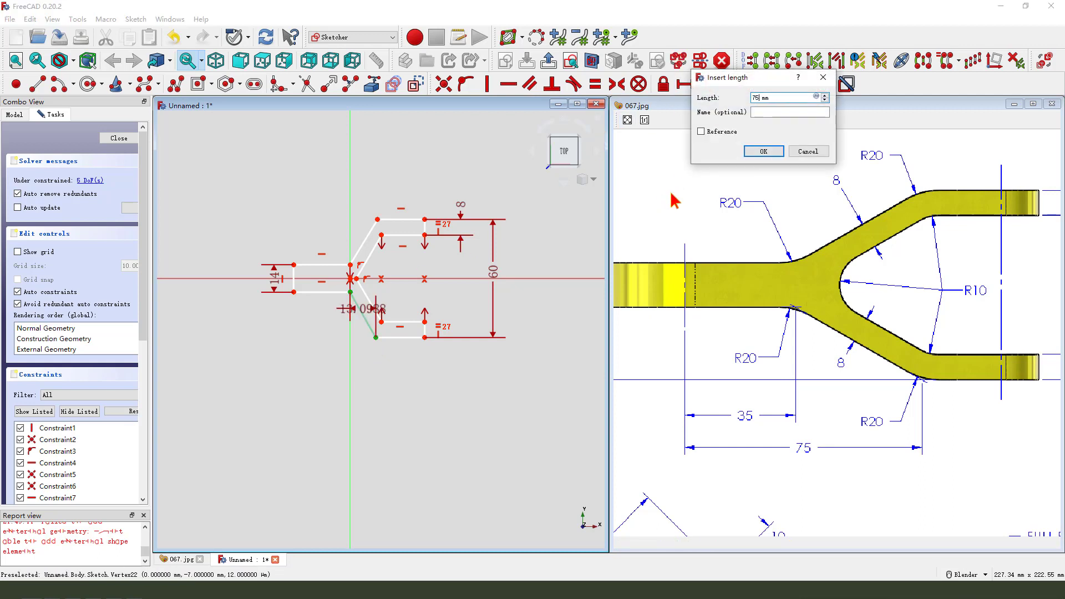
{"action": "key", "text": "Return"}
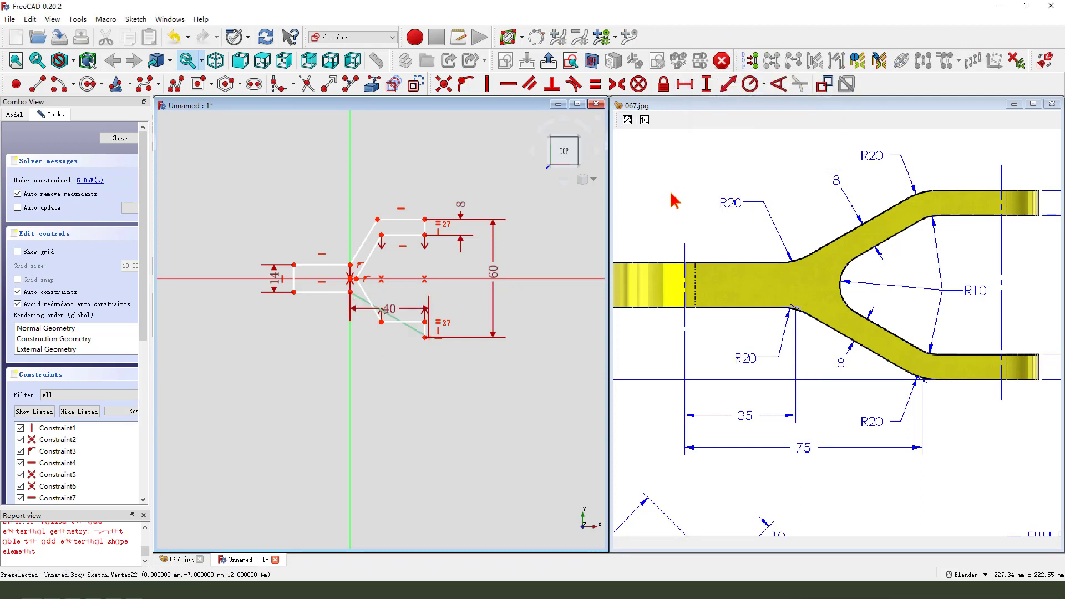
{"action": "left_click_drag", "start_coordinate": [391, 310], "coordinate": [391, 379]}
{"action": "left_click_drag", "start_coordinate": [381, 321], "coordinate": [411, 309]}
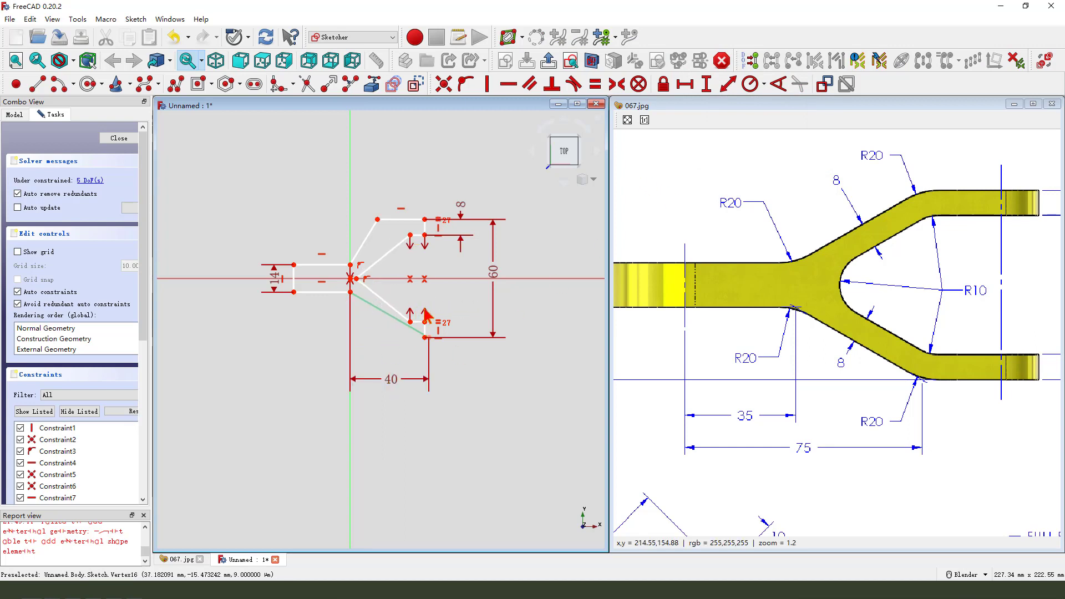
- Make the upper prong's slanted outer and inner edges parallel and shift the inner fork vertex back towards the shank
{"action": "scroll", "coordinate": [416, 255], "scroll_direction": "up", "scroll_amount": 2}
{"action": "left_click_drag", "start_coordinate": [379, 247], "coordinate": [377, 246]}
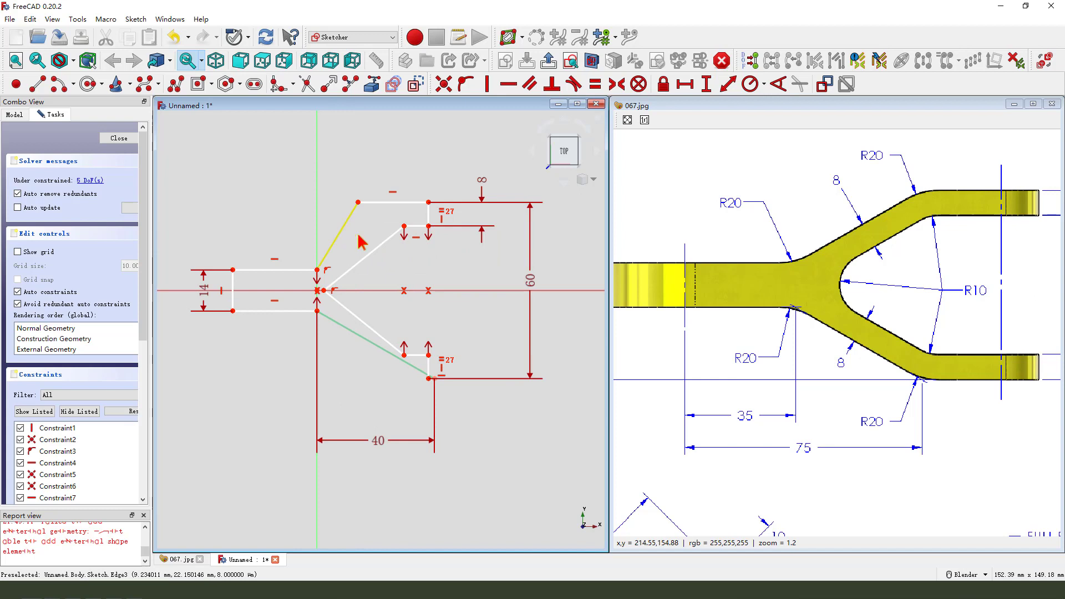
{"action": "left_click", "coordinate": [367, 253]}
{"action": "left_click", "coordinate": [373, 266]}
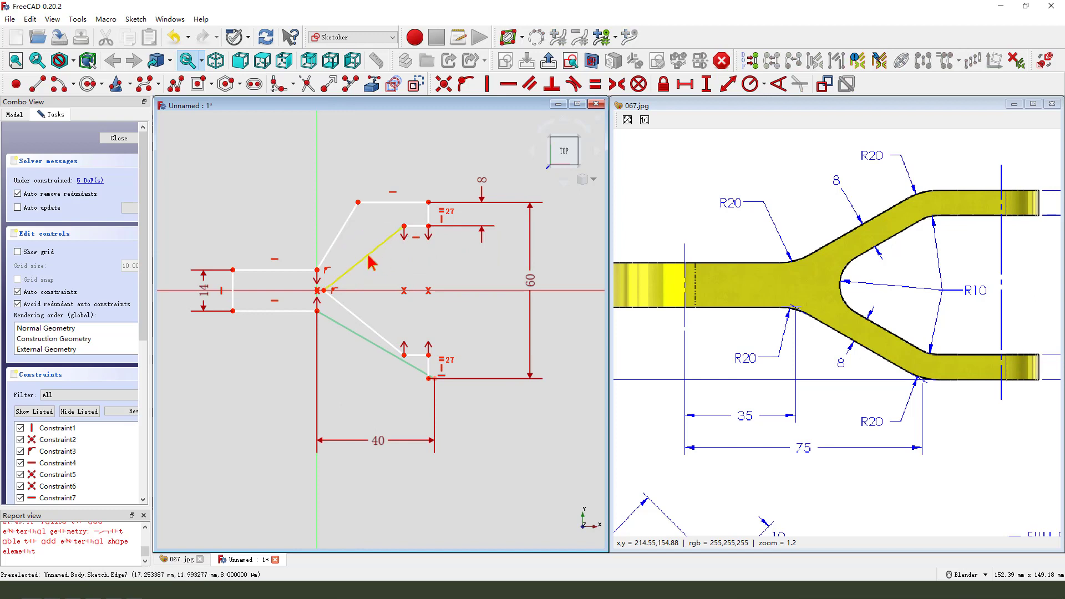
{"action": "left_click", "coordinate": [371, 264]}
{"action": "left_click", "coordinate": [340, 232]}
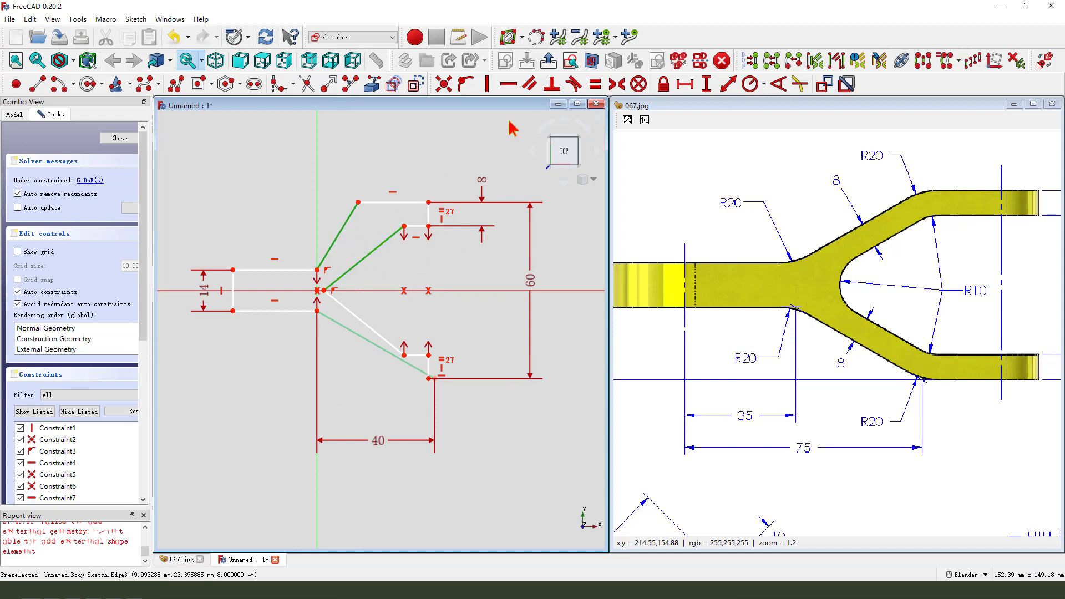
{"action": "left_click", "coordinate": [531, 85]}
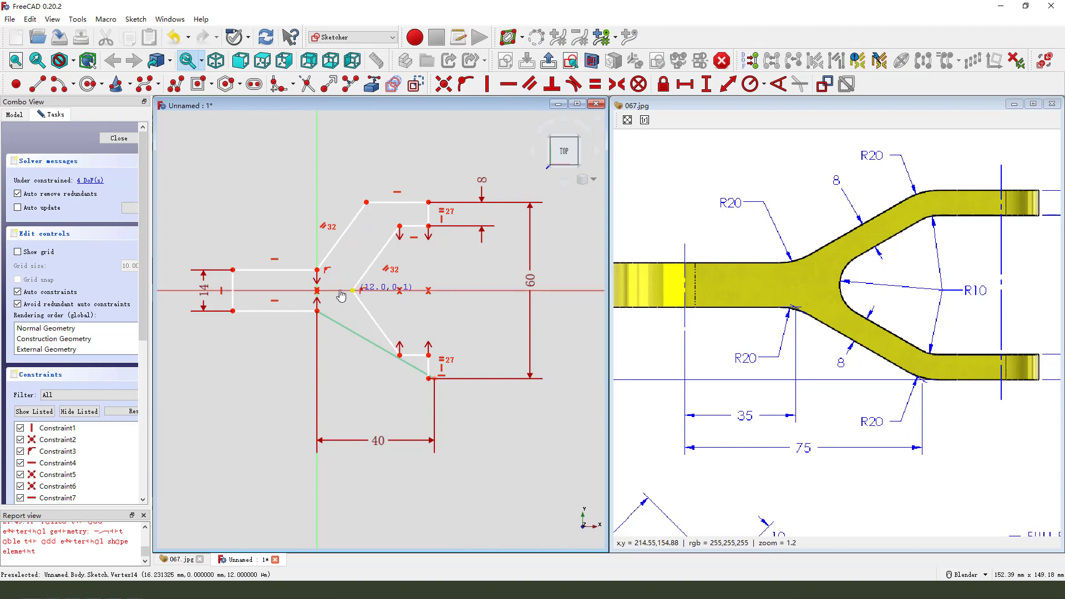
{"action": "left_click_drag", "start_coordinate": [340, 295], "coordinate": [328, 292]}
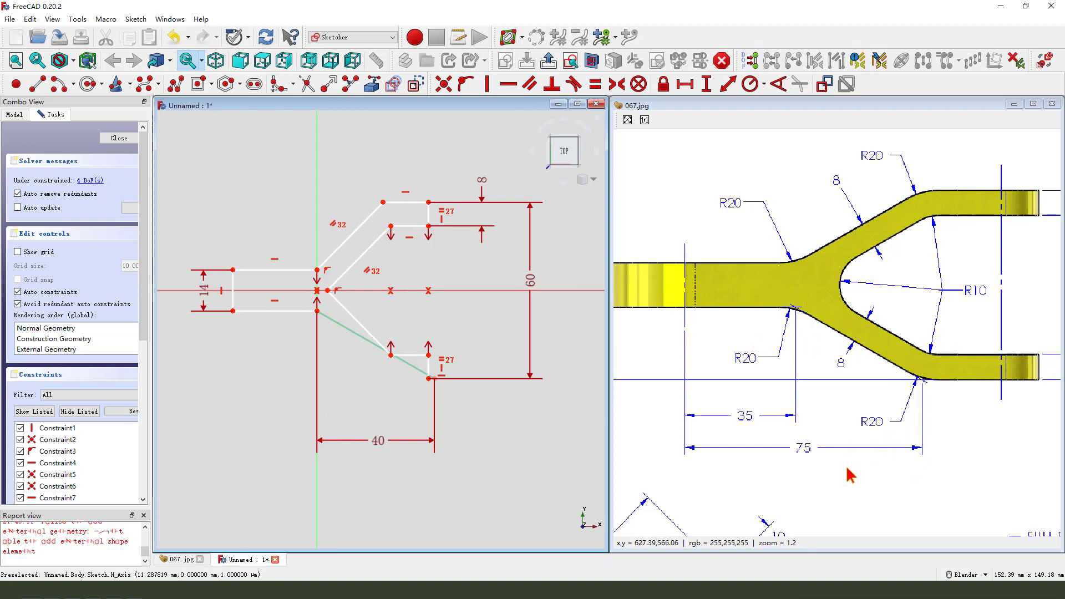
- Extend the prong ends away from the shank, make the lower prong's slanted edges parallel and move the inner fork vertex clear of the shank
{"action": "mouse_move", "coordinate": [799, 441]}
{"action": "left_mouse_down"}
{"action": "mouse_move", "coordinate": [786, 462]}
{"action": "mouse_move", "coordinate": [797, 432]}
{"action": "left_mouse_up"}
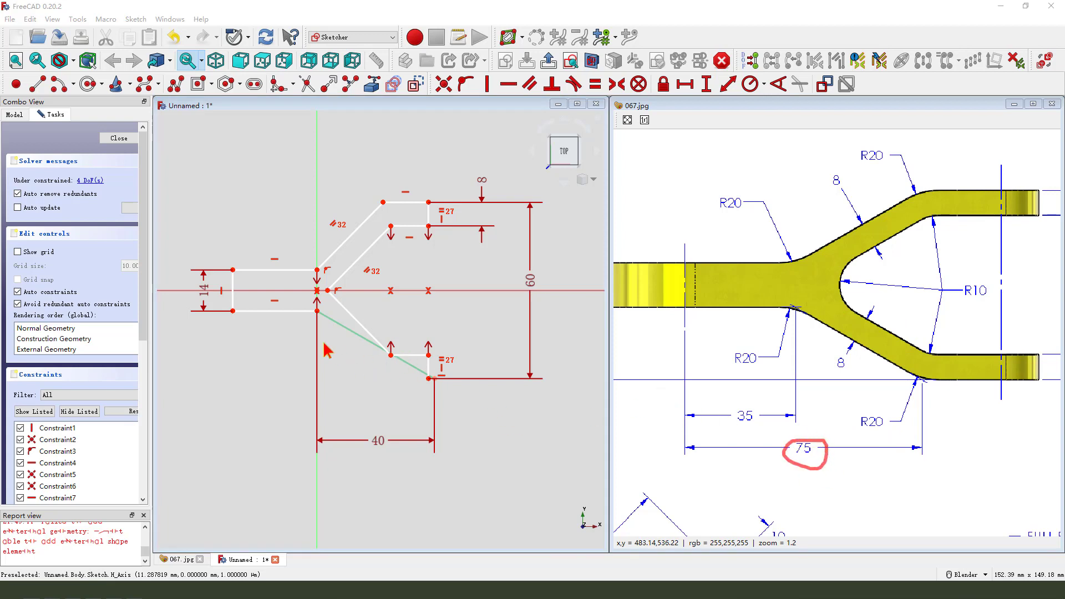
{"action": "key", "text": "Escape"}
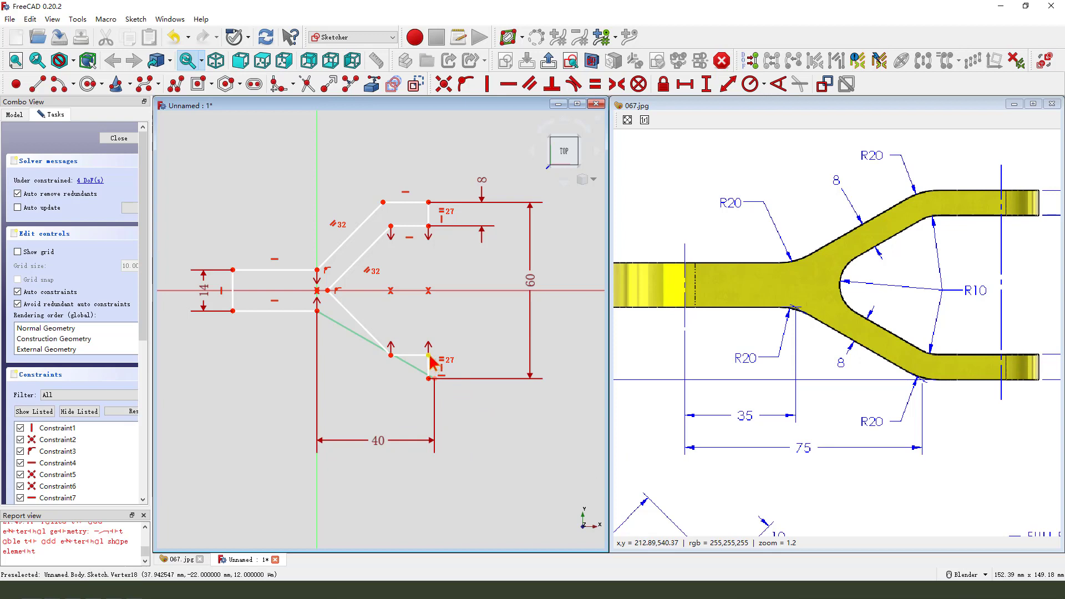
{"action": "left_click_drag", "start_coordinate": [428, 364], "coordinate": [514, 367]}
{"action": "left_click_drag", "start_coordinate": [391, 356], "coordinate": [399, 328]}
{"action": "left_click", "coordinate": [396, 332]}
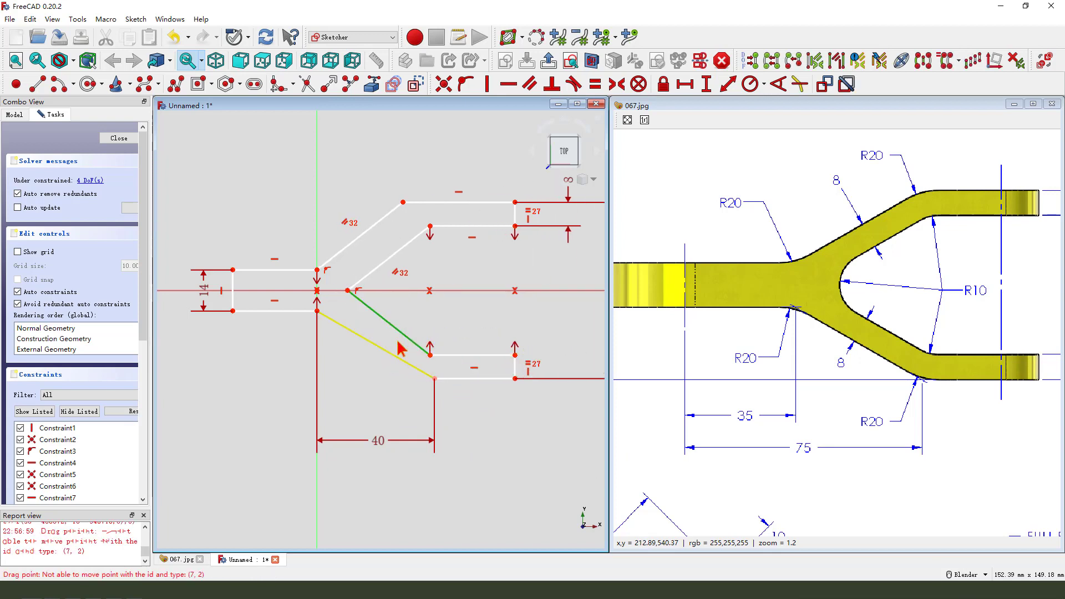
{"action": "left_click", "coordinate": [399, 349]}
{"action": "left_click", "coordinate": [529, 84]}
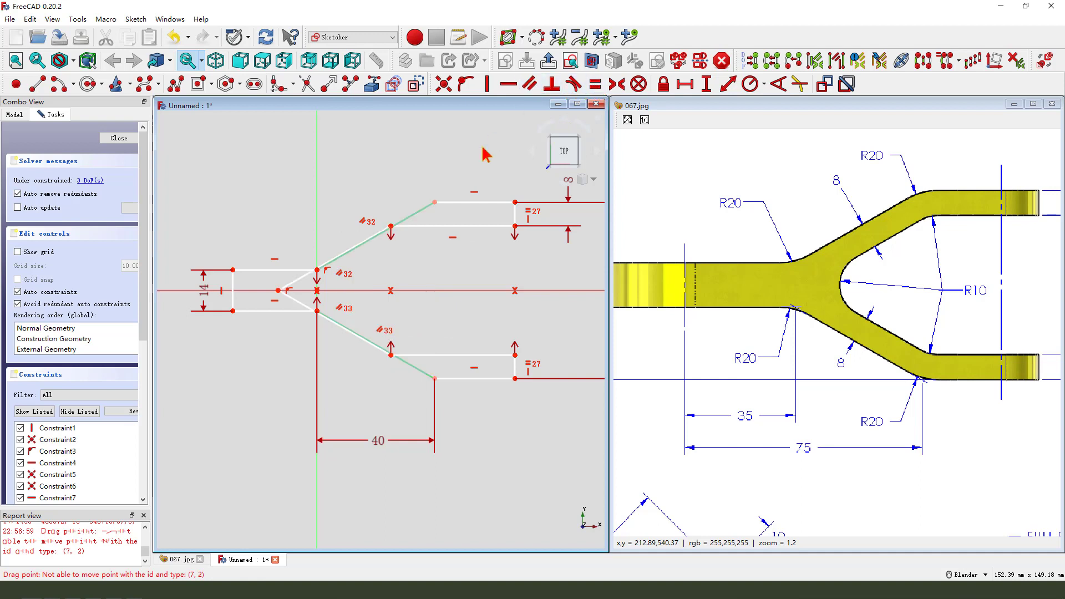
{"action": "left_click_drag", "start_coordinate": [280, 291], "coordinate": [341, 292]}
{"action": "scroll", "coordinate": [255, 320], "scroll_direction": "down", "scroll_amount": 2}
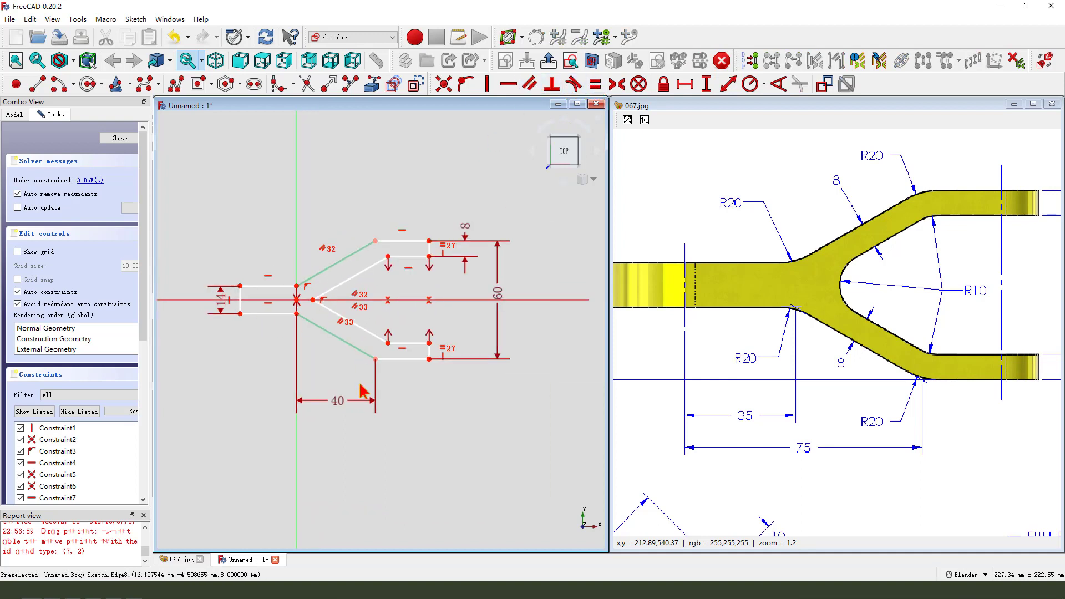
- Set the horizontal length of the lower prong's straight outer edge to 80 mm and place the dimension below the profile
{"action": "left_click_drag", "start_coordinate": [432, 363], "coordinate": [501, 363]}
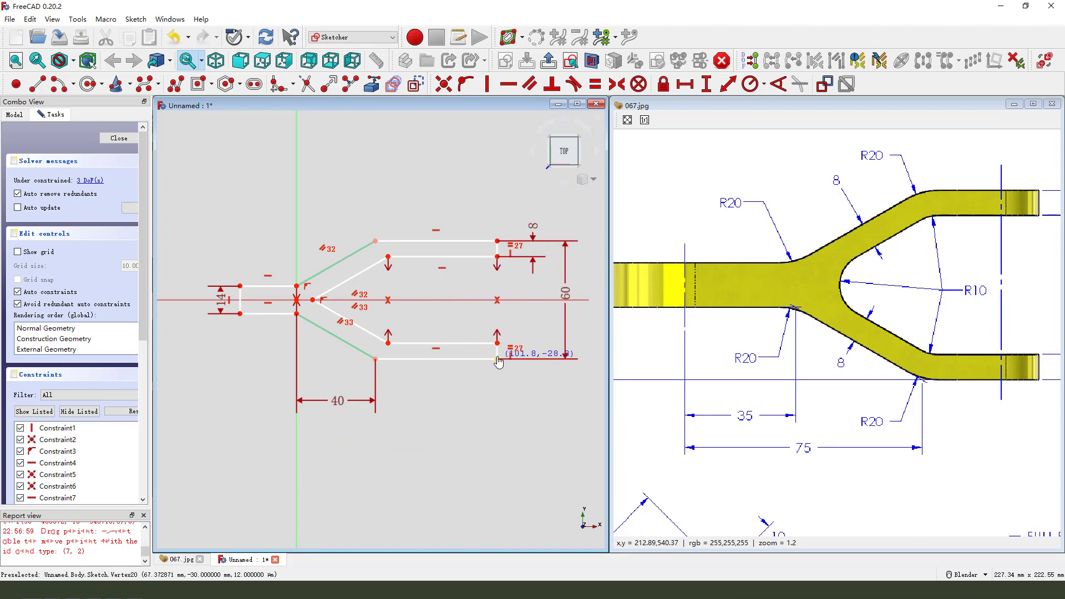
{"action": "left_click", "coordinate": [468, 360]}
{"action": "left_click", "coordinate": [686, 85]}
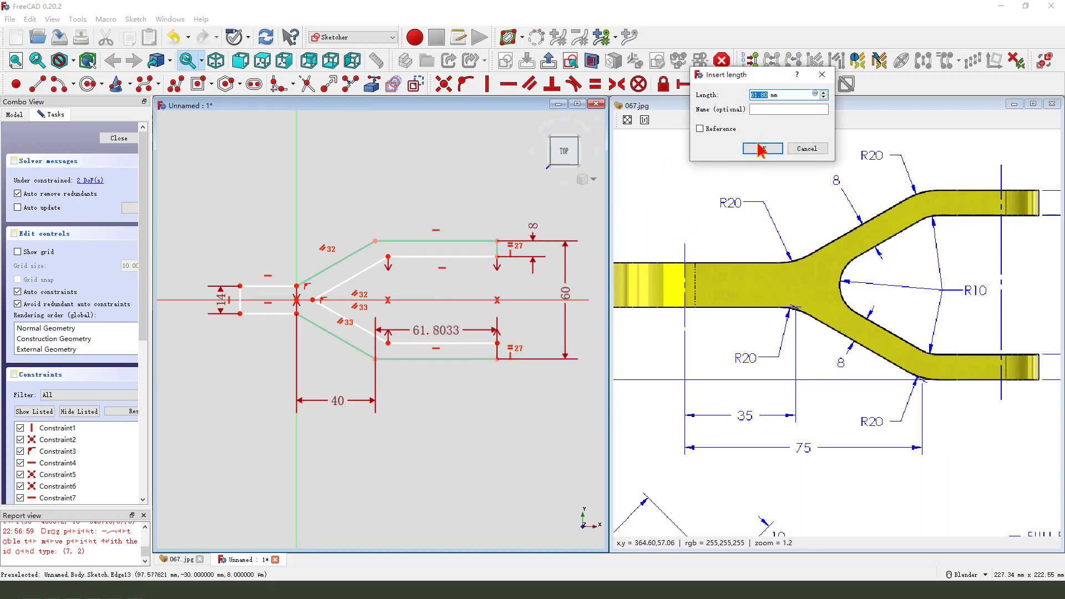
{"action": "type", "text": "80"}
{"action": "left_click", "coordinate": [776, 148]}
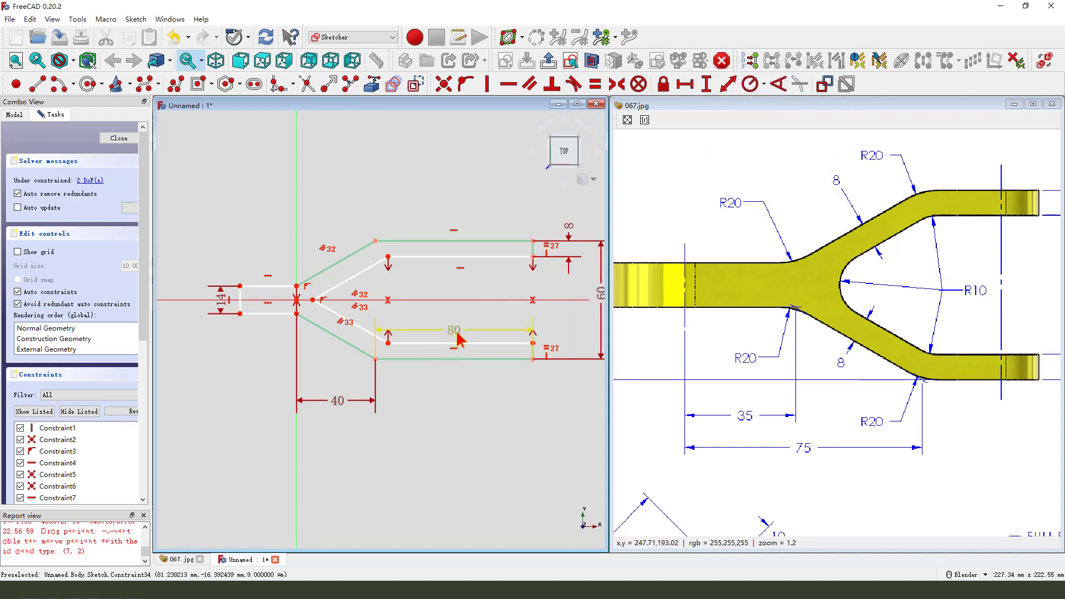
{"action": "left_click_drag", "start_coordinate": [458, 339], "coordinate": [458, 395]}
{"action": "scroll", "coordinate": [484, 344], "scroll_direction": "up", "scroll_amount": 2}
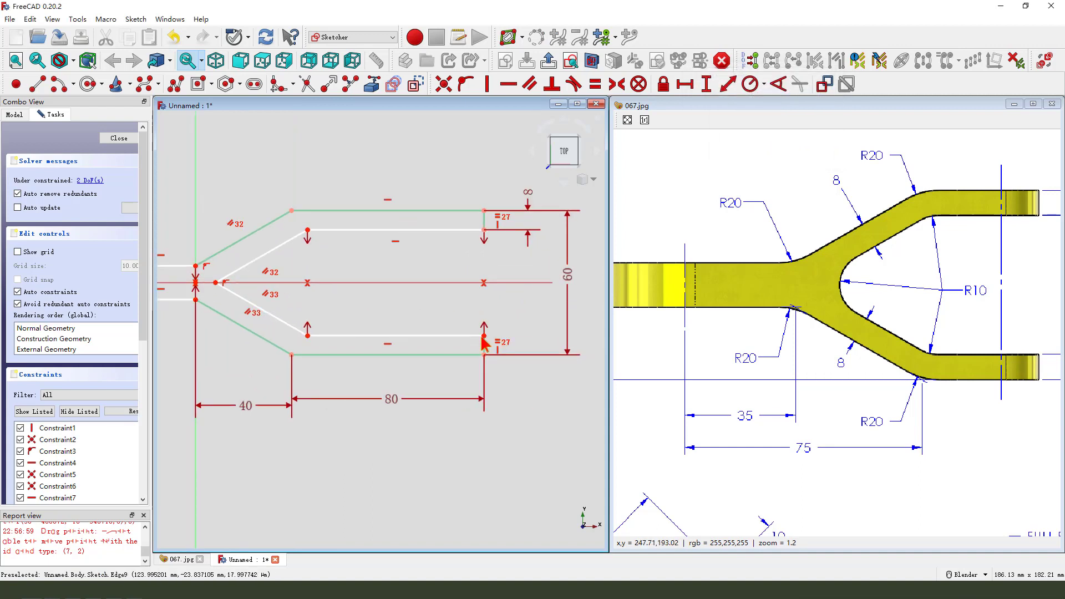
{"action": "scroll", "coordinate": [446, 322], "scroll_direction": "down", "scroll_amount": 1}
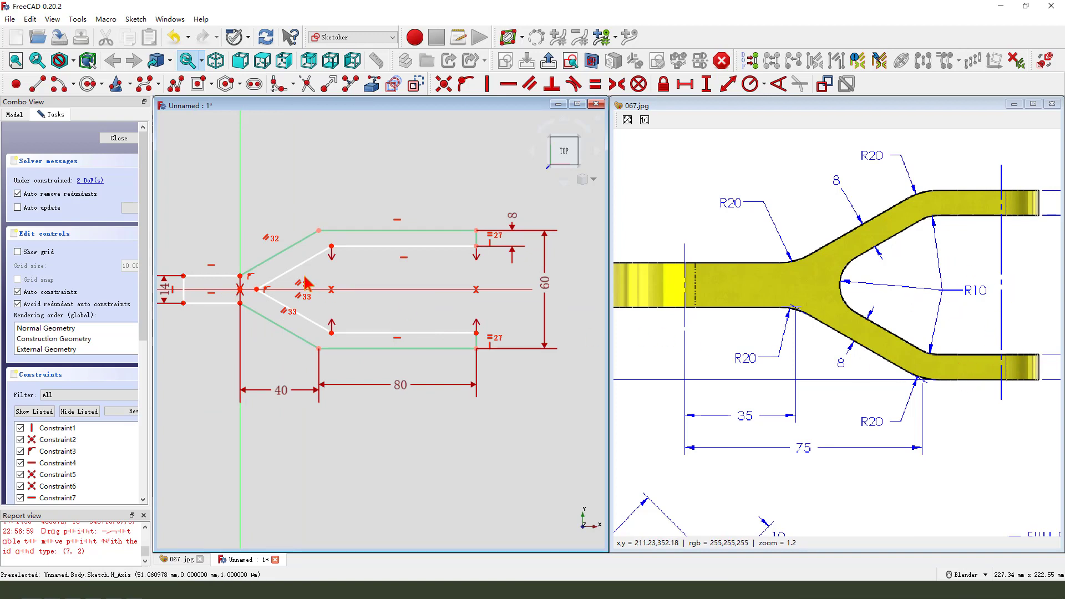
- Set the distance from the inner fork vertex to the upper prong's slanted outer edge to 8 mm and place the dimension beside that prong
{"action": "left_click", "coordinate": [256, 289]}
{"action": "left_click", "coordinate": [252, 269]}
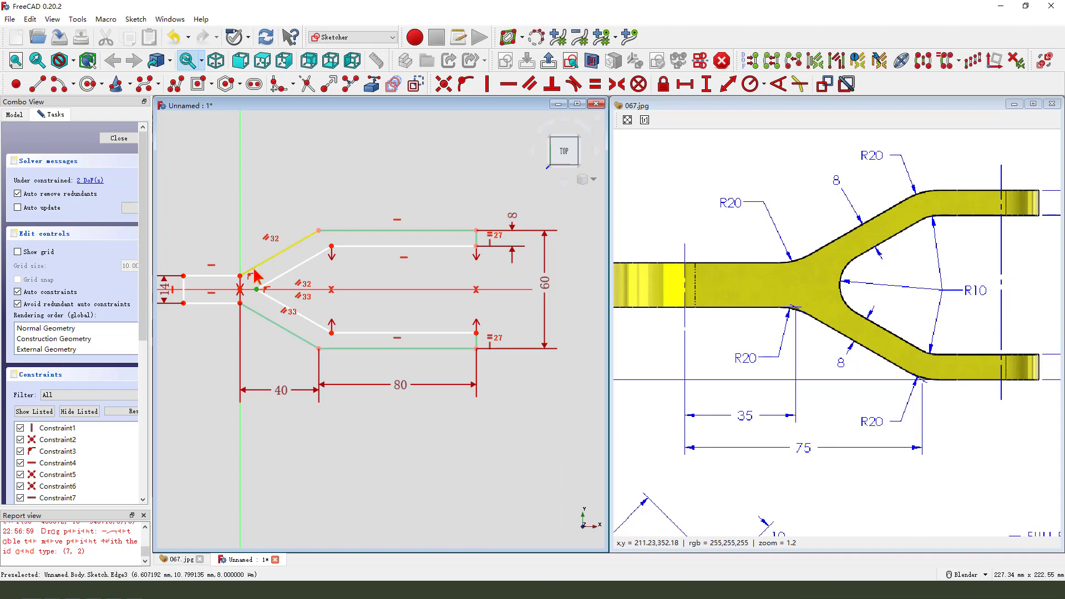
{"action": "left_click", "coordinate": [728, 85]}
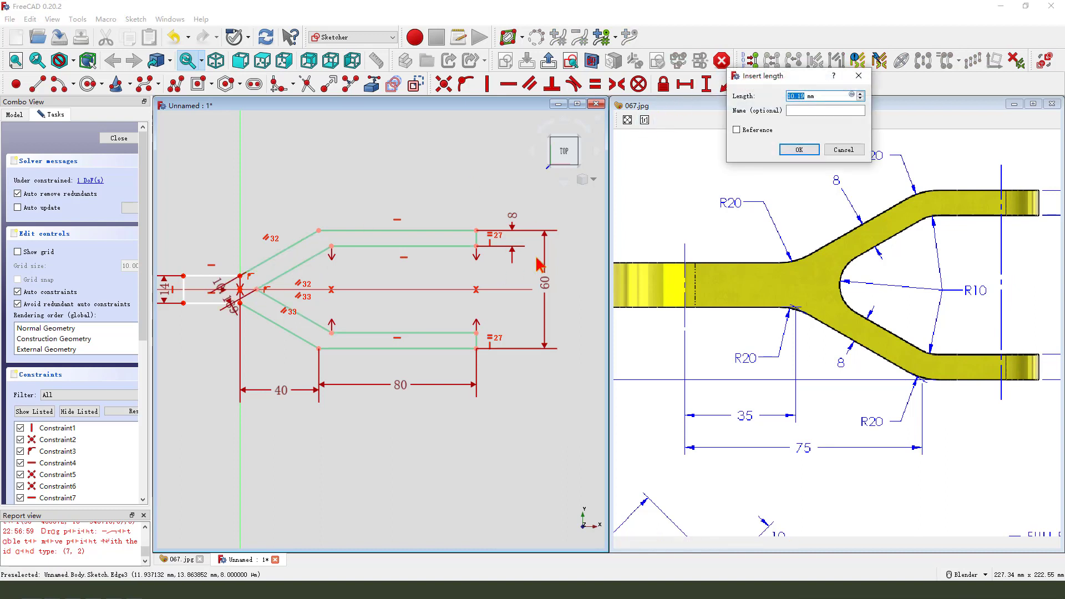
{"action": "type", "text": "8"}
{"action": "key", "text": "Return"}
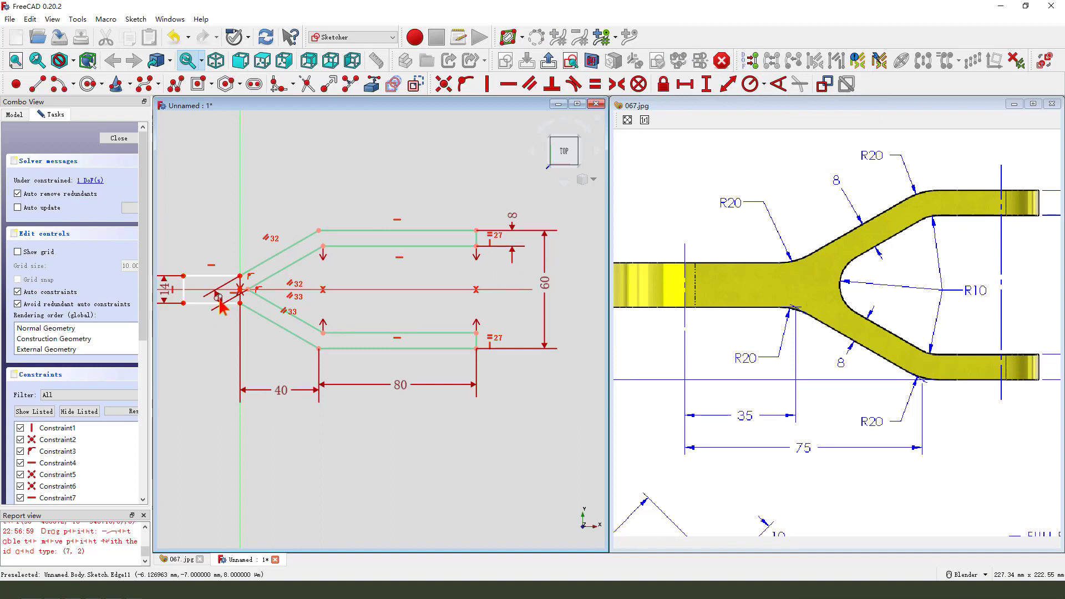
{"action": "left_click_drag", "start_coordinate": [218, 300], "coordinate": [265, 270]}
{"action": "middle_click_drag", "start_coordinate": [228, 300], "coordinate": [303, 288], "text": "shift"}
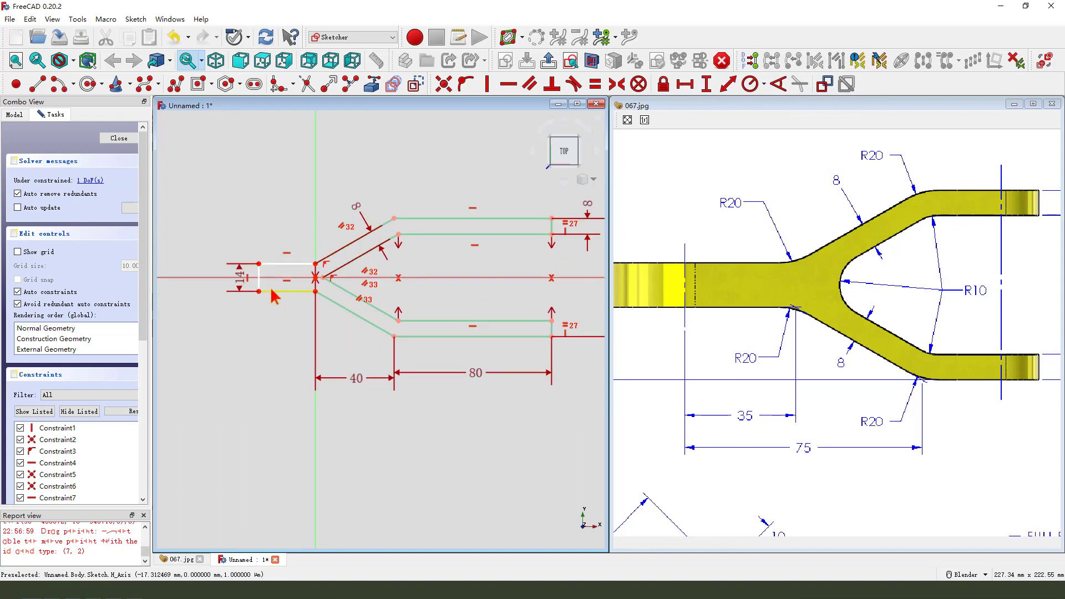
- Set the horizontal length of the shank to 80 mm and place the dimension below the shank
{"action": "left_click", "coordinate": [684, 84]}
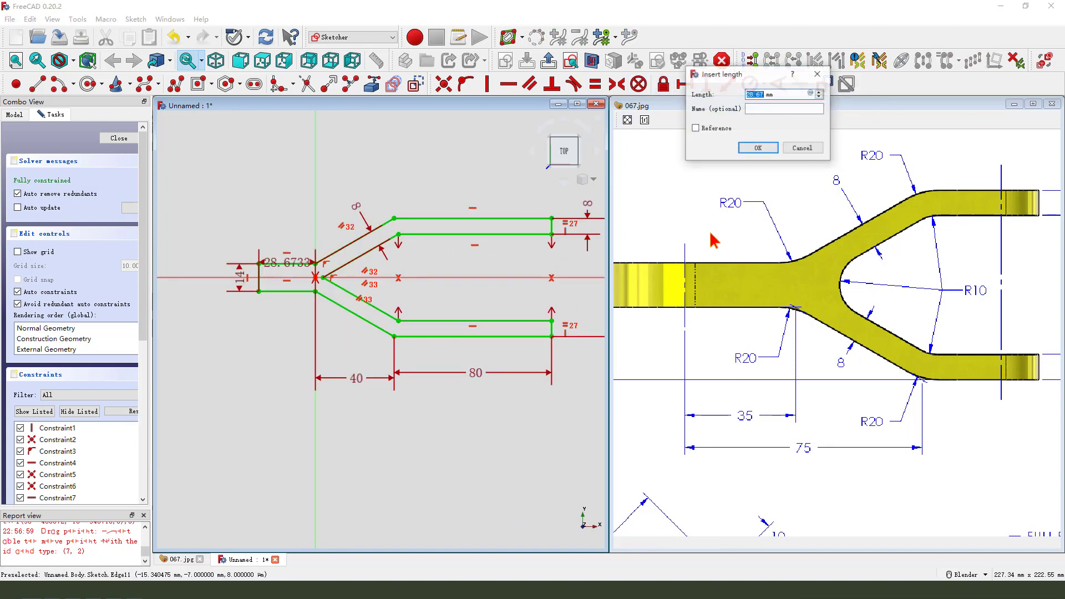
{"action": "type", "text": "80"}
{"action": "key", "text": "Return"}
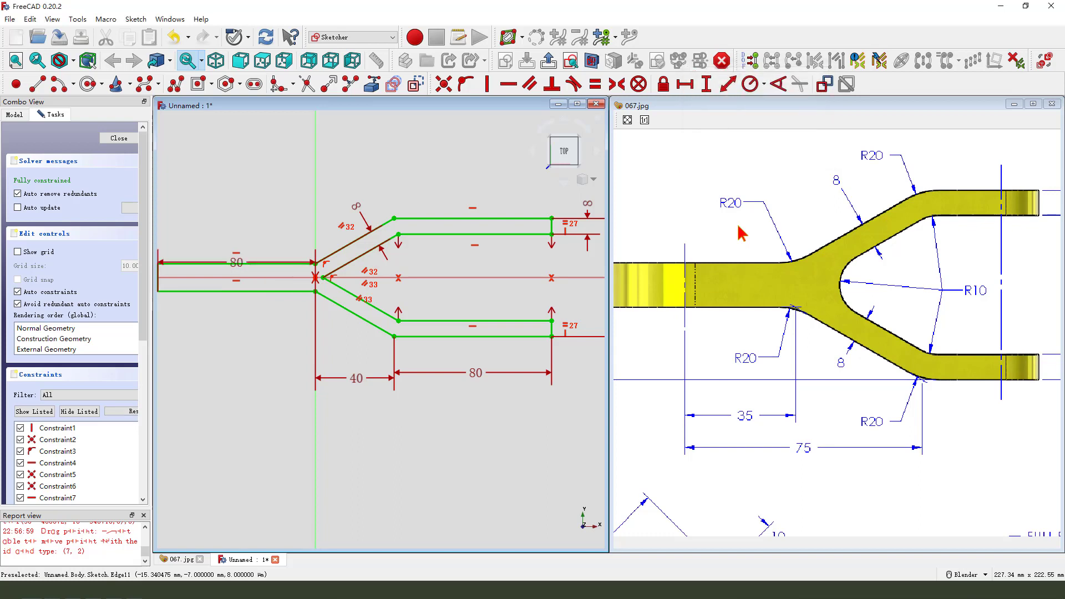
{"action": "scroll", "coordinate": [541, 283], "scroll_direction": "down", "scroll_amount": 2}
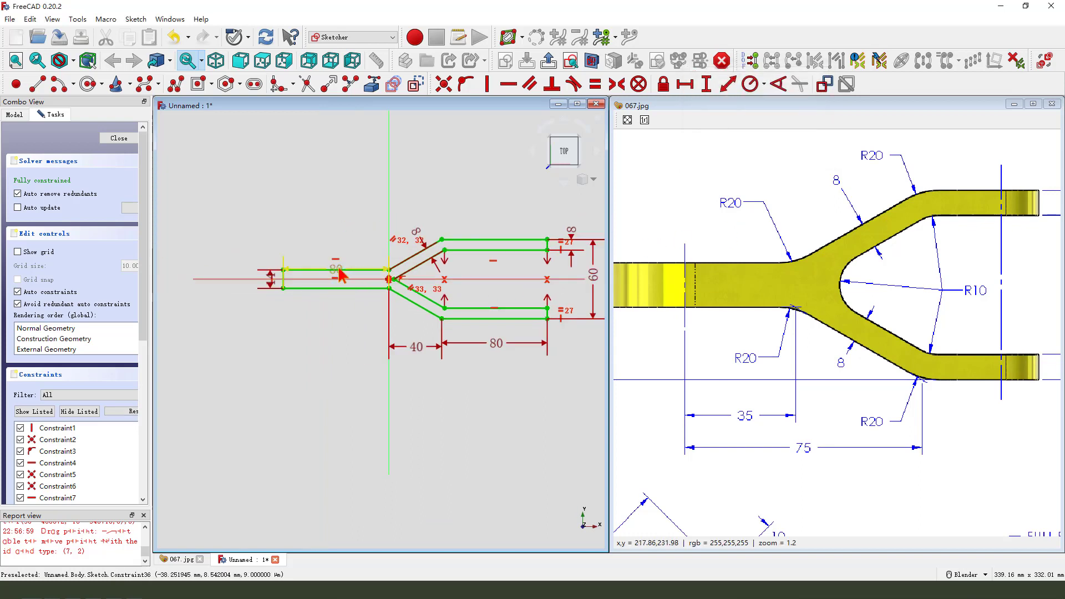
{"action": "mouse_move", "coordinate": [339, 270]}
{"action": "left_mouse_down"}
{"action": "mouse_move", "coordinate": [344, 356]}
{"action": "mouse_move", "coordinate": [348, 345]}
{"action": "left_mouse_up"}
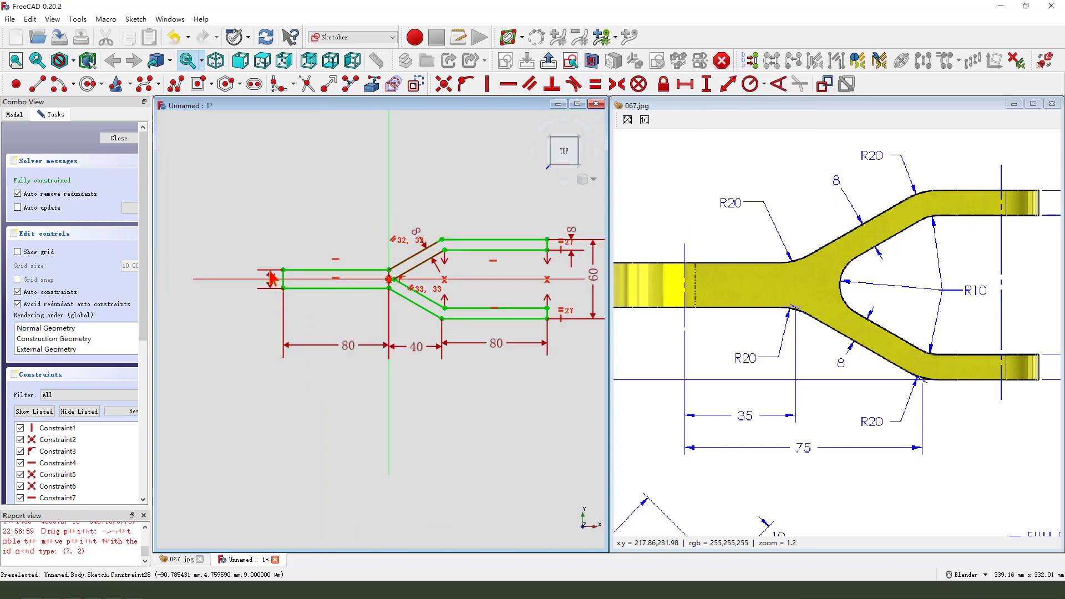
- Reposition the 14 mm shank-width dimension and the 60 mm overall fork dimension clear of the profile
{"action": "left_click_drag", "start_coordinate": [262, 239], "coordinate": [252, 247]}
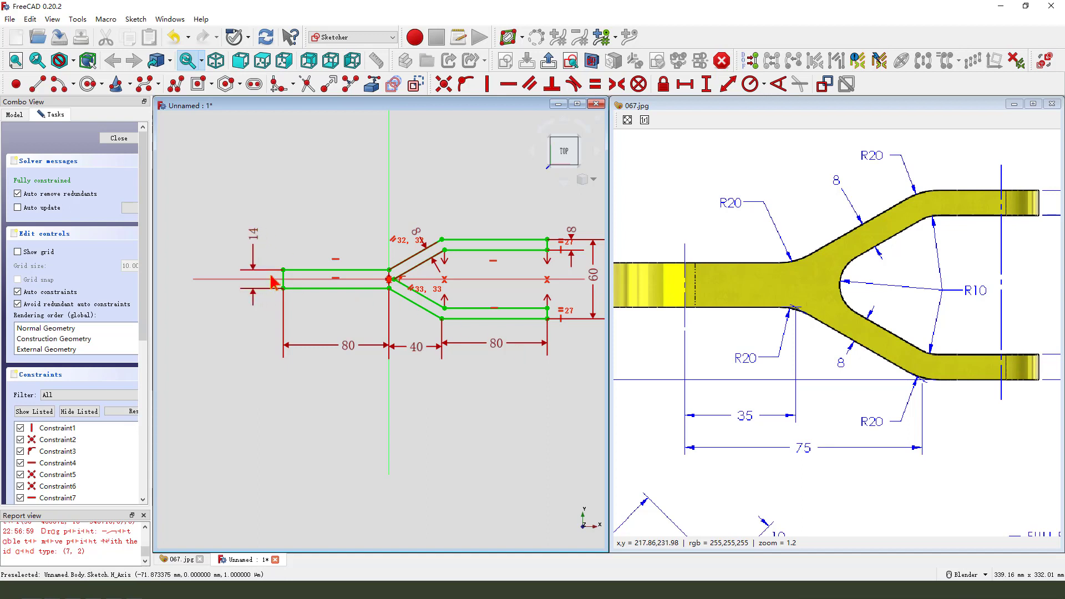
{"action": "middle_click_drag", "start_coordinate": [503, 282], "coordinate": [389, 281], "text": "shift"}
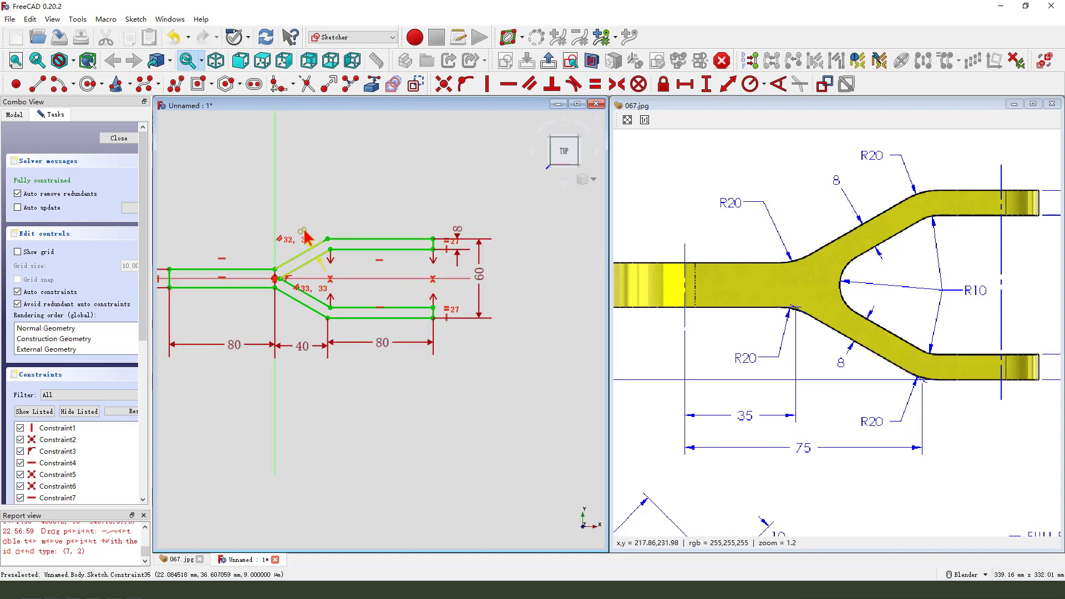
{"action": "left_click_drag", "start_coordinate": [479, 275], "coordinate": [503, 276]}
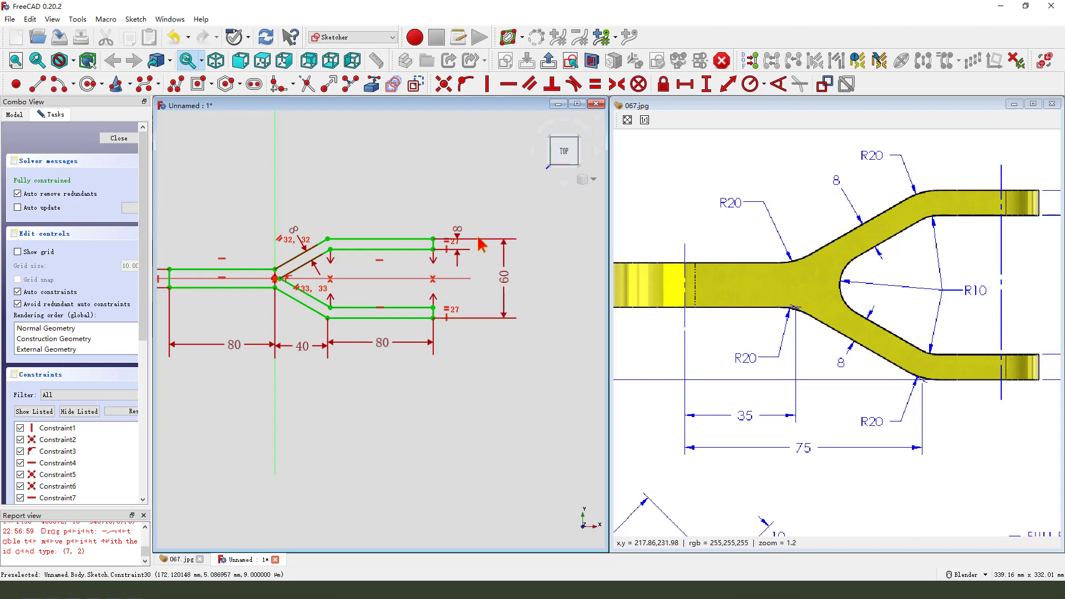
{"action": "scroll", "coordinate": [468, 270], "scroll_direction": "down", "scroll_amount": 2}
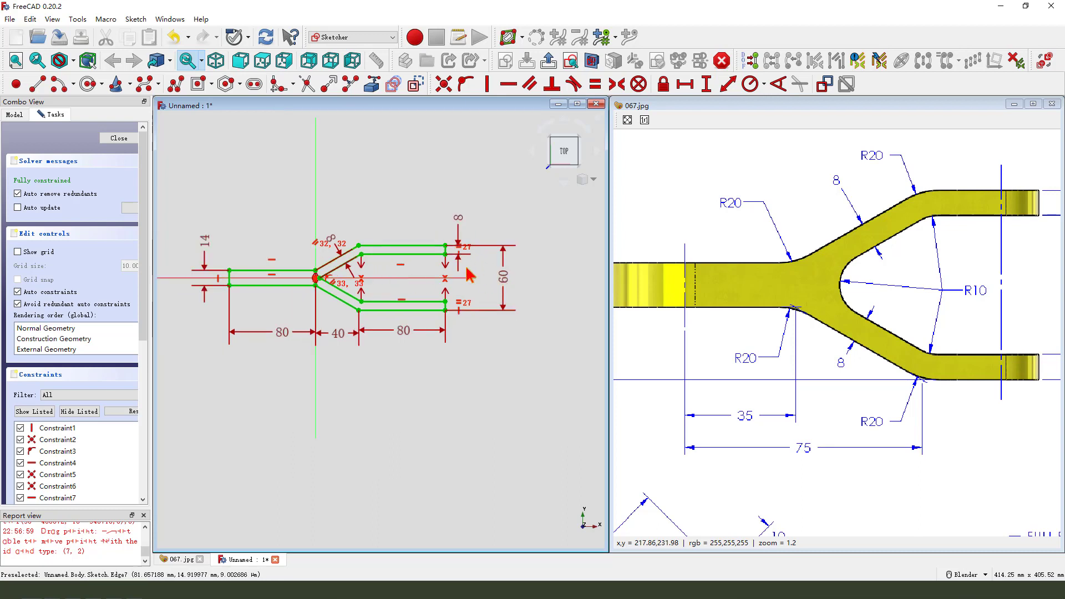
{"action": "mouse_move", "coordinate": [368, 379]}
{"action": "left_mouse_down"}
{"action": "mouse_move", "coordinate": [488, 247]}
{"action": "mouse_move", "coordinate": [332, 373]}
{"action": "left_mouse_up"}
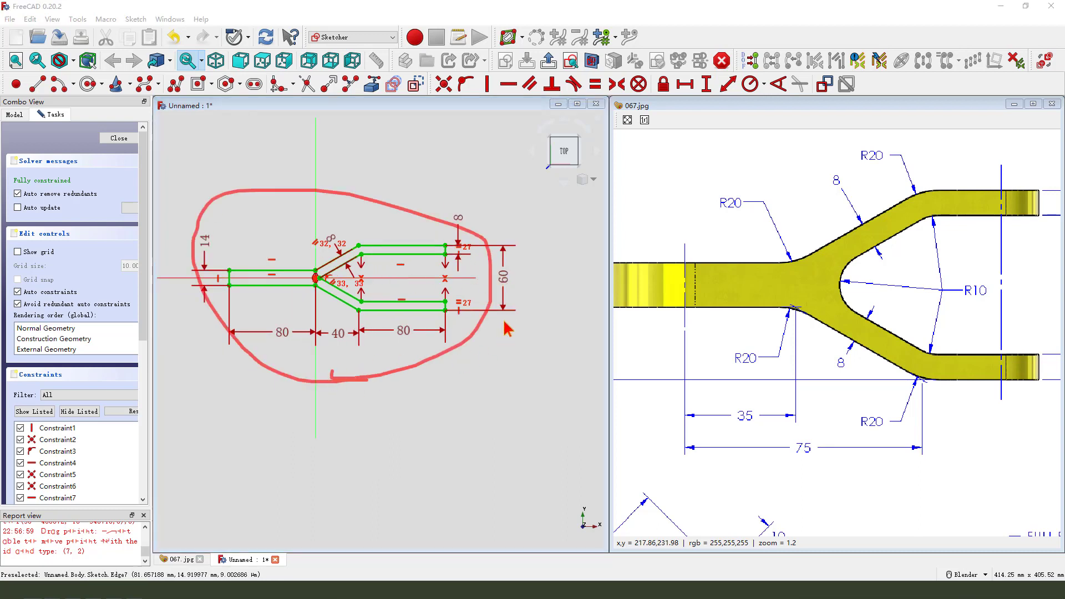
{"action": "key", "text": "Escape"}
- Finish the fork sketch and pad it 100 mm symmetric to the sketch plane
{"action": "left_click", "coordinate": [549, 61]}
{"action": "scroll", "coordinate": [431, 305], "scroll_direction": "down", "scroll_amount": 7}
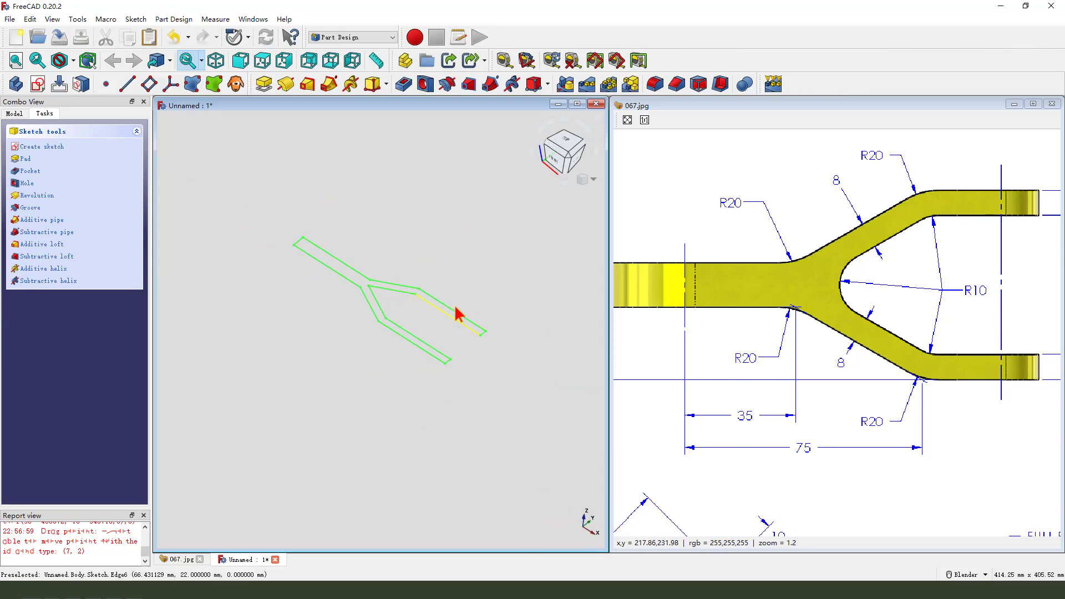
{"action": "left_click", "coordinate": [264, 84]}
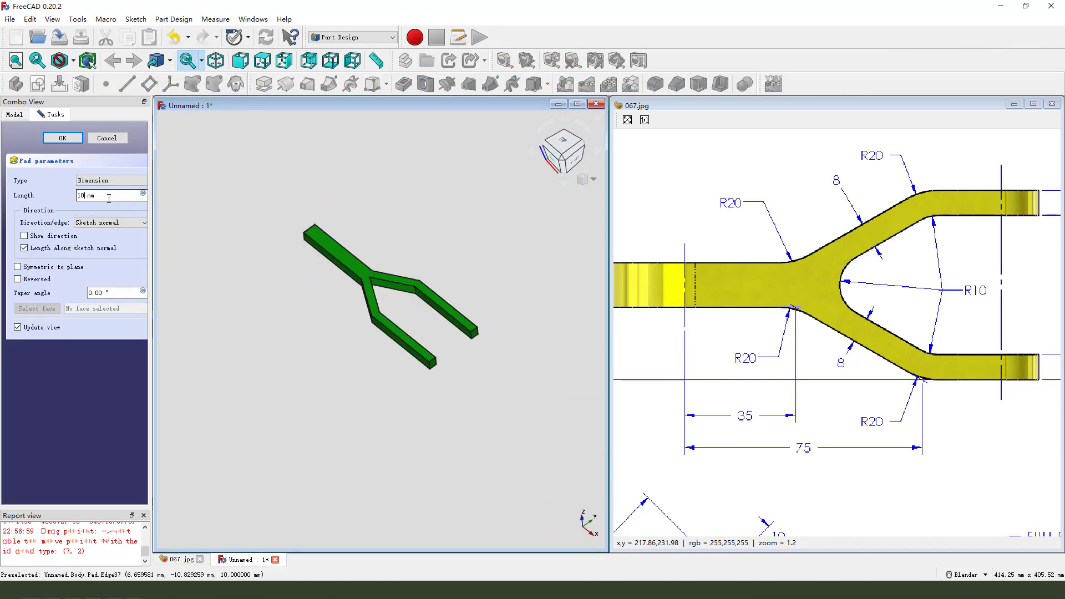
{"action": "left_click", "coordinate": [17, 267]}
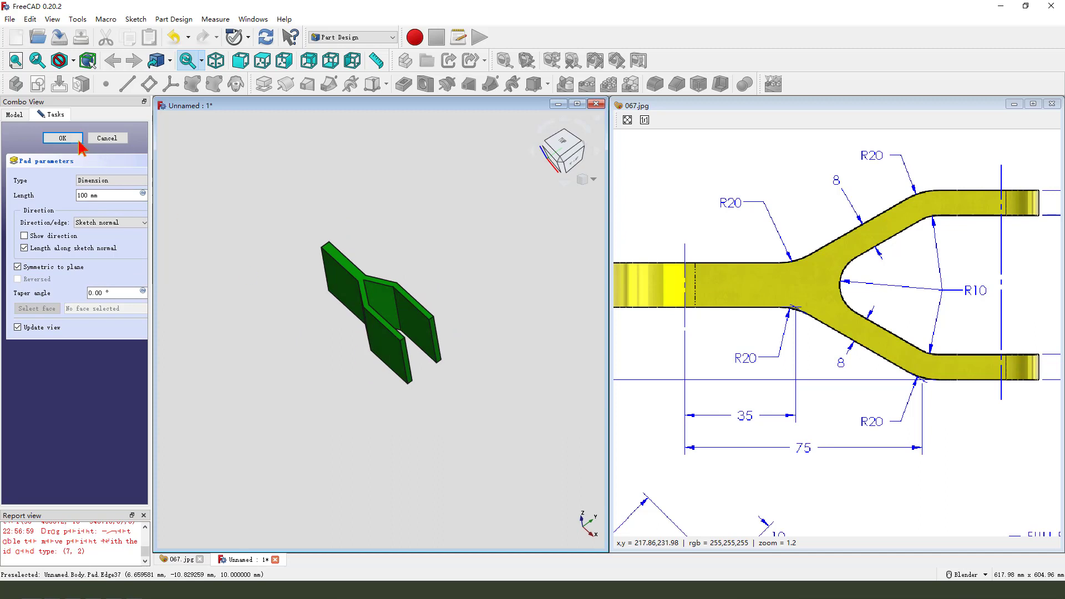
{"action": "left_click", "coordinate": [79, 142]}
- Compare the padded fork with the drawing's top view and examine its prong thicknesses and corner radii
{"action": "mouse_move", "coordinate": [405, 361]}
{"action": "middle_mouse_down"}
{"action": "mouse_move", "coordinate": [418, 371]}
{"action": "mouse_move", "coordinate": [409, 363]}
{"action": "middle_mouse_up"}
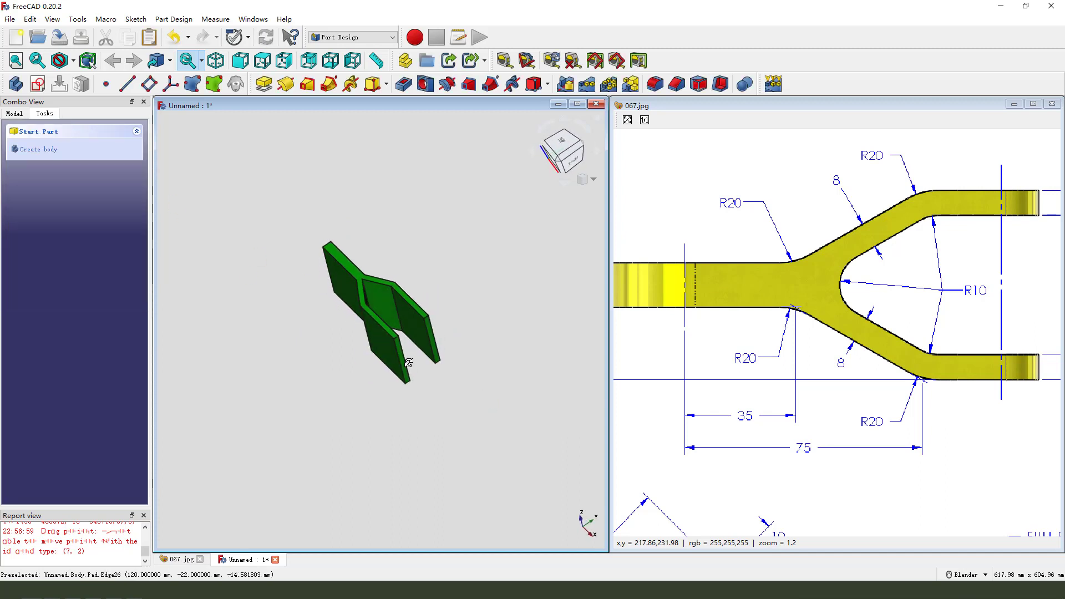
{"action": "middle_click_drag", "start_coordinate": [916, 270], "coordinate": [726, 294]}
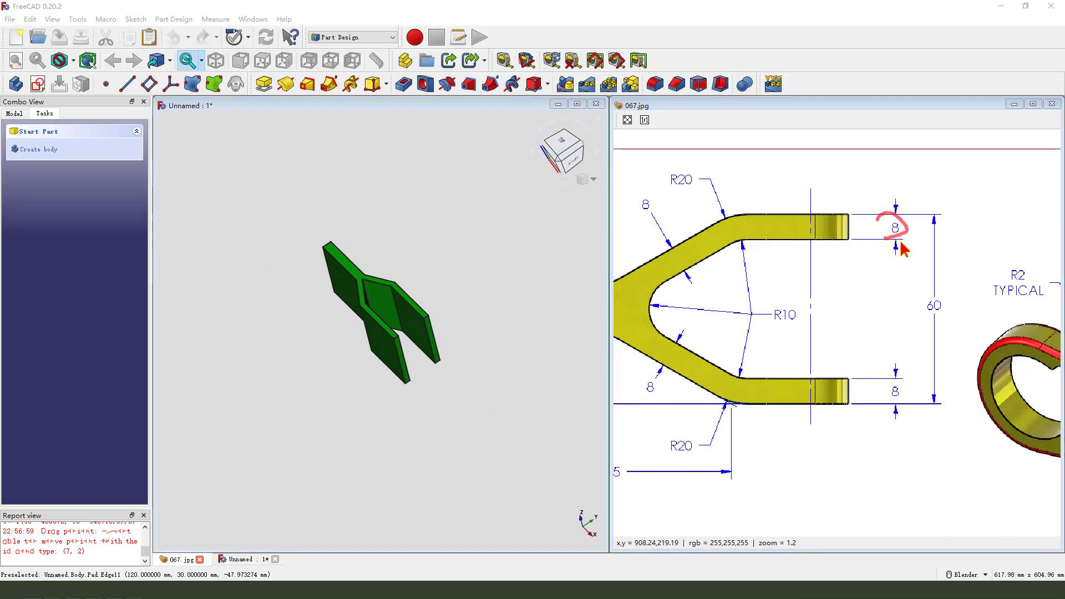
{"action": "middle_click_drag", "start_coordinate": [407, 323], "coordinate": [429, 349]}
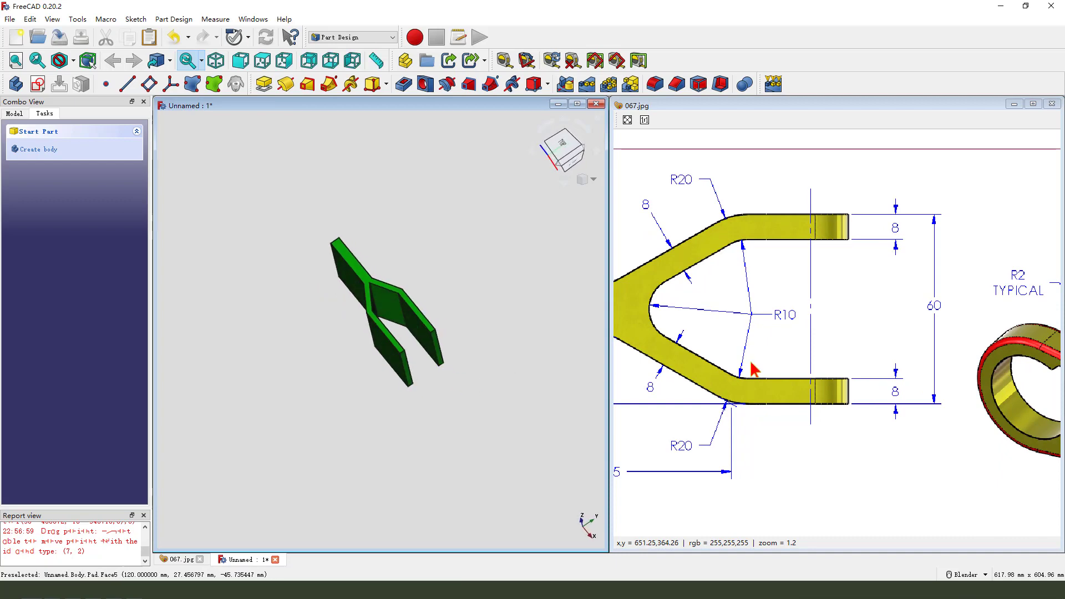
{"action": "middle_click_drag", "start_coordinate": [718, 348], "coordinate": [817, 338]}
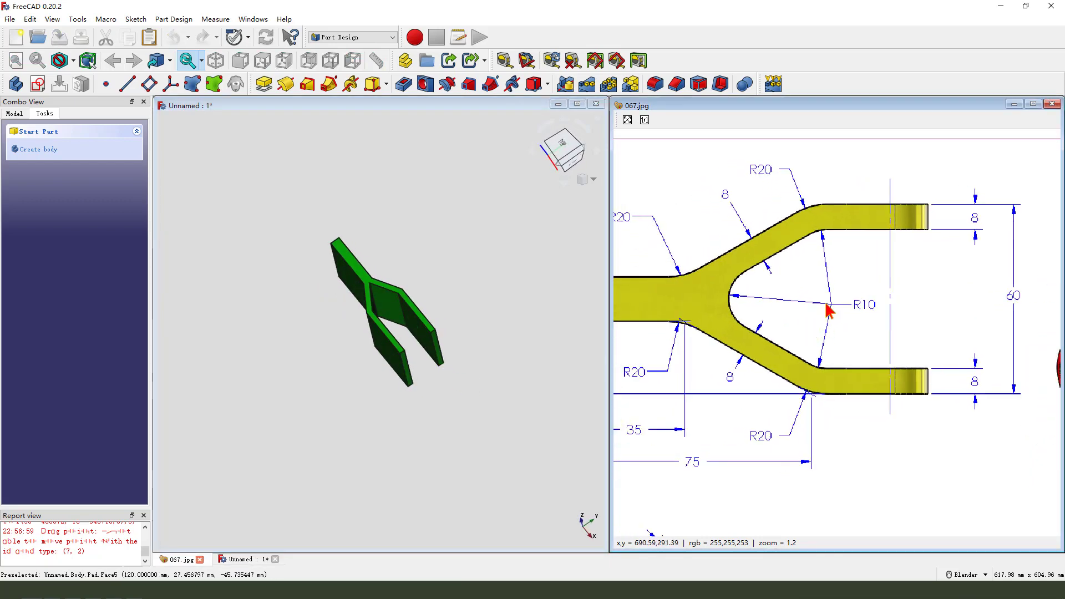
- Examine the three R10 inner corners on the drawing and the matching inner edges of the padded fork
{"action": "left_click_drag", "start_coordinate": [873, 285], "coordinate": [874, 327]}
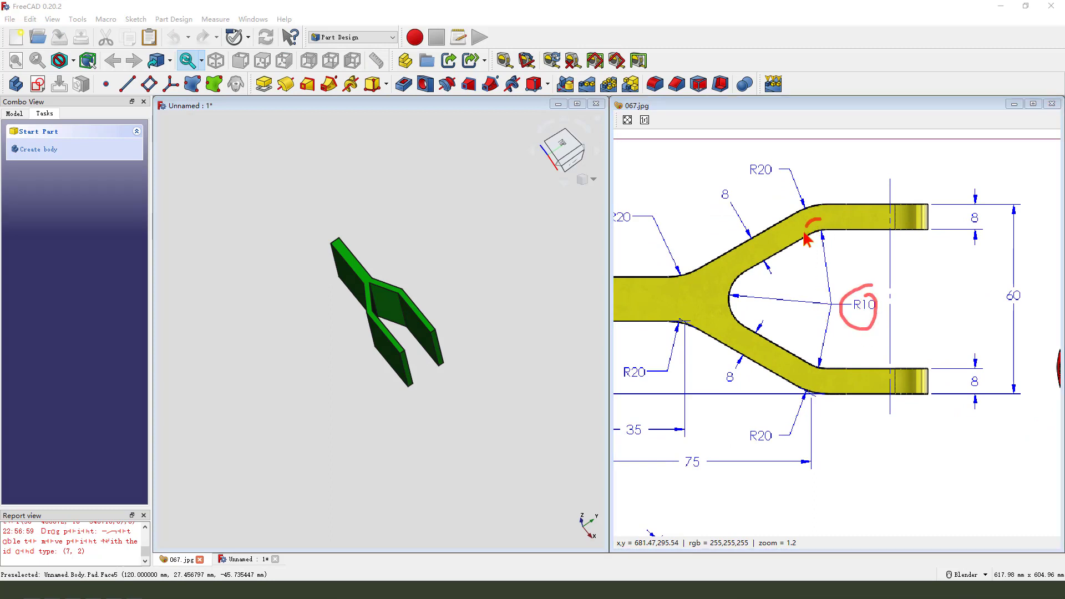
{"action": "left_click_drag", "start_coordinate": [739, 283], "coordinate": [737, 311]}
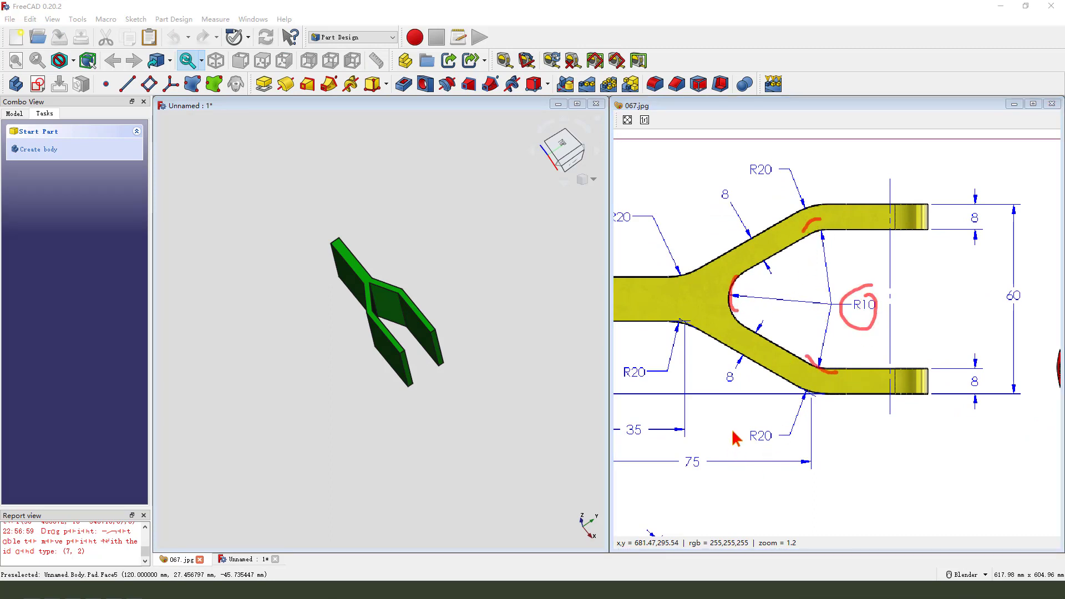
{"action": "key", "text": "Escape"}
{"action": "scroll", "coordinate": [367, 301], "scroll_direction": "up", "scroll_amount": 2}
{"action": "middle_click_drag", "start_coordinate": [416, 309], "coordinate": [397, 314]}
{"action": "scroll", "coordinate": [397, 314], "scroll_direction": "up", "scroll_amount": 2}
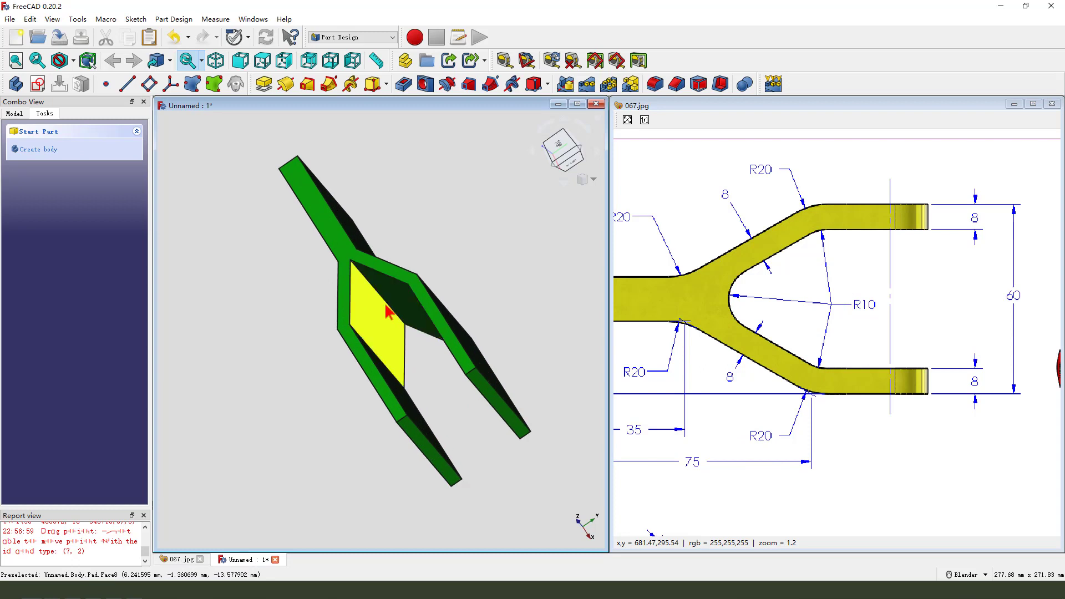
{"action": "scroll", "coordinate": [394, 316], "scroll_direction": "up", "scroll_amount": 2}
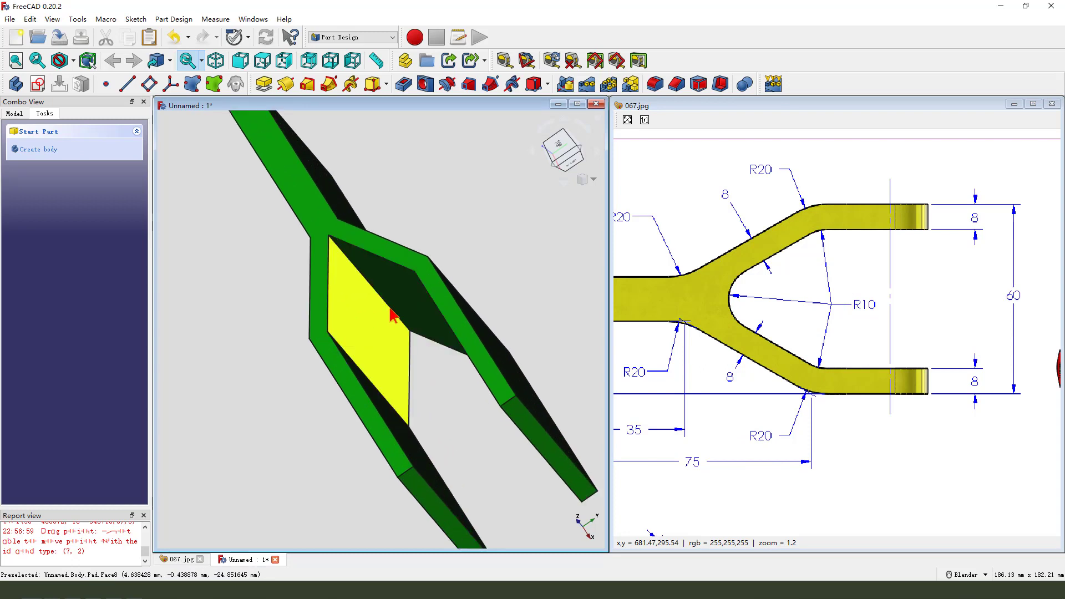
{"action": "scroll", "coordinate": [333, 250], "scroll_direction": "up", "scroll_amount": 4}
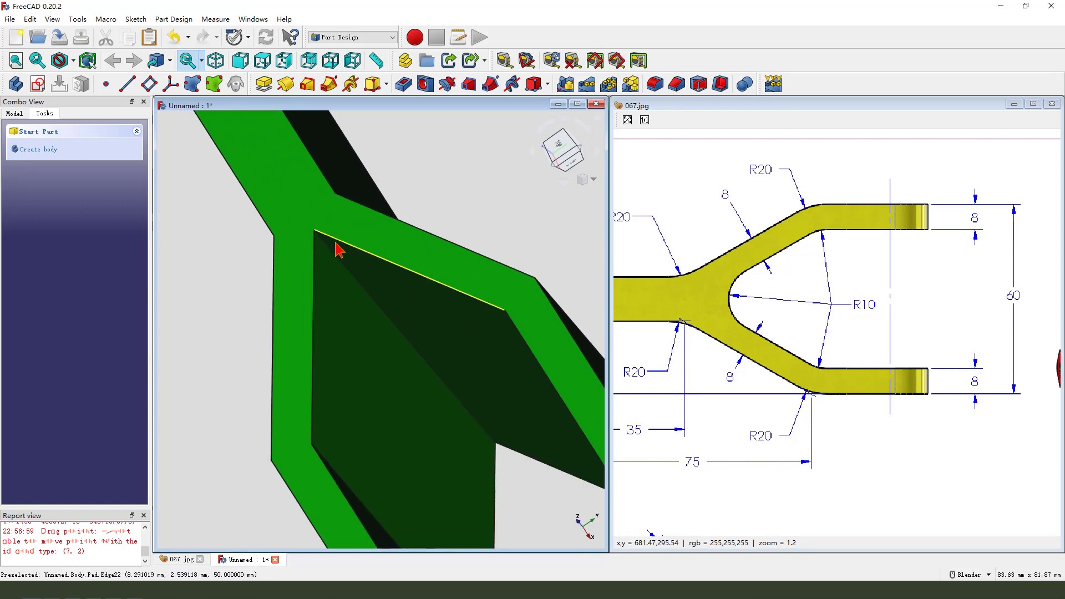
{"action": "left_click", "coordinate": [329, 246]}
{"action": "scroll", "coordinate": [310, 222], "scroll_direction": "down", "scroll_amount": 5}
{"action": "middle_click_drag", "start_coordinate": [338, 294], "coordinate": [364, 342]}
{"action": "middle_click_drag", "start_coordinate": [379, 387], "coordinate": [440, 347]}
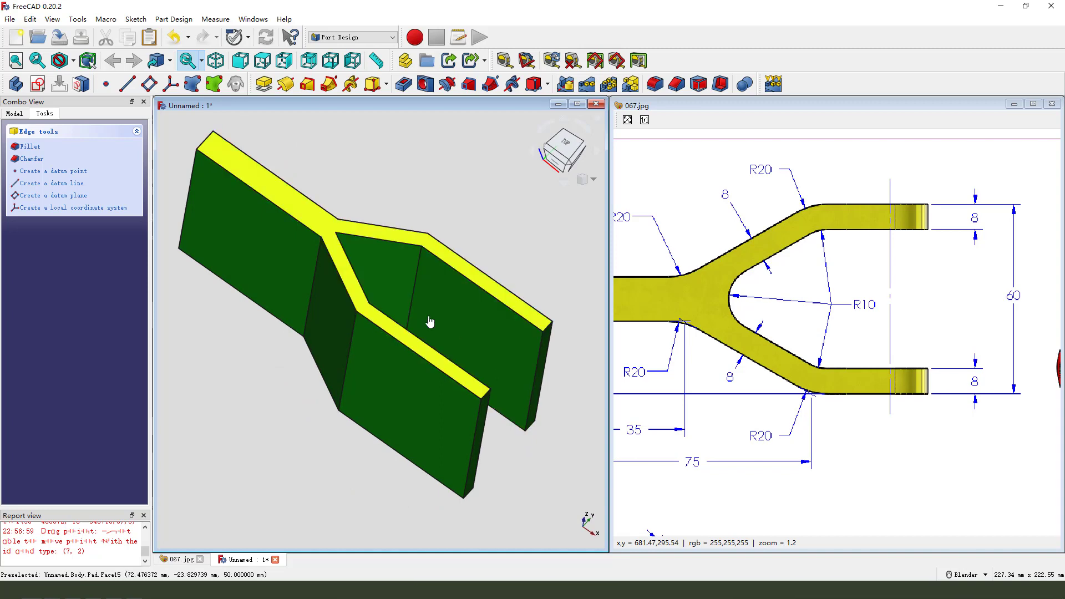
{"action": "left_click", "coordinate": [468, 224]}
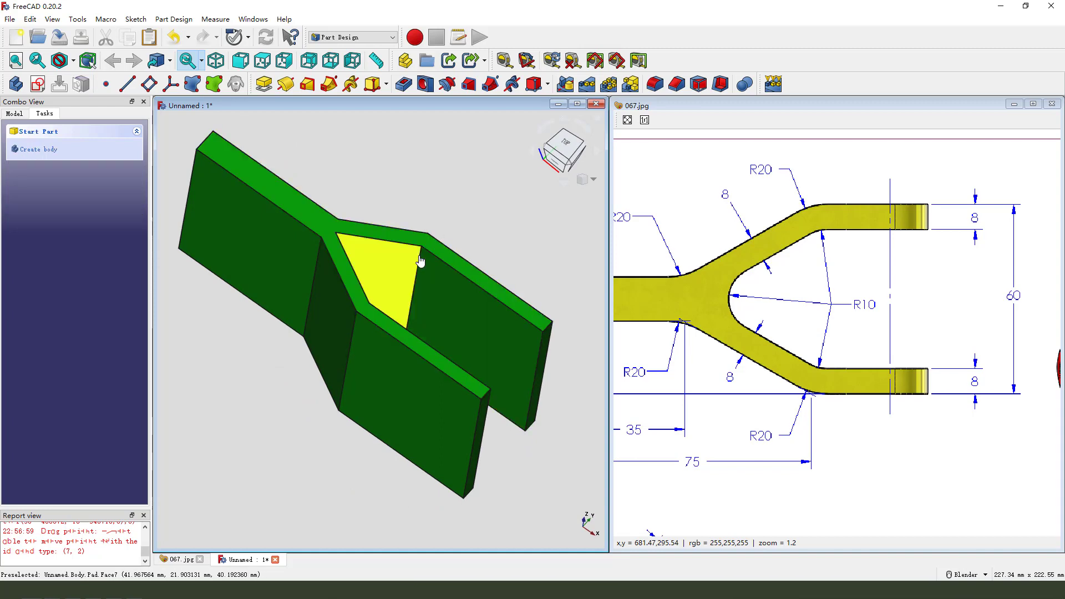
- Change the model's display style to wireframe
{"action": "mouse_move", "coordinate": [426, 230]}
{"action": "middle_mouse_down"}
{"action": "mouse_move", "coordinate": [418, 245]}
{"action": "mouse_move", "coordinate": [442, 237]}
{"action": "middle_mouse_up"}
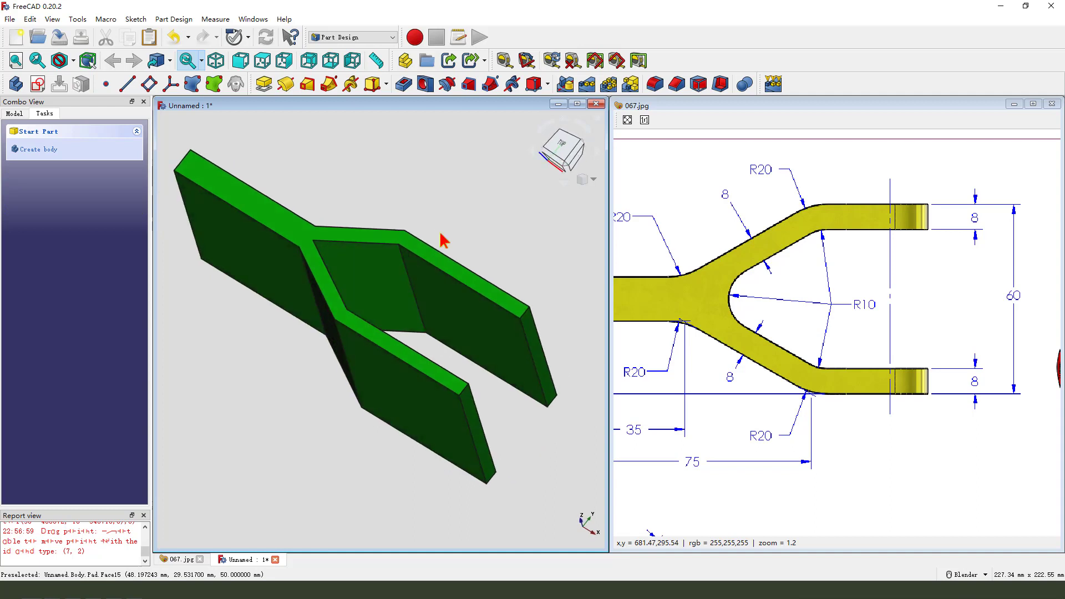
{"action": "left_click", "coordinate": [73, 61]}
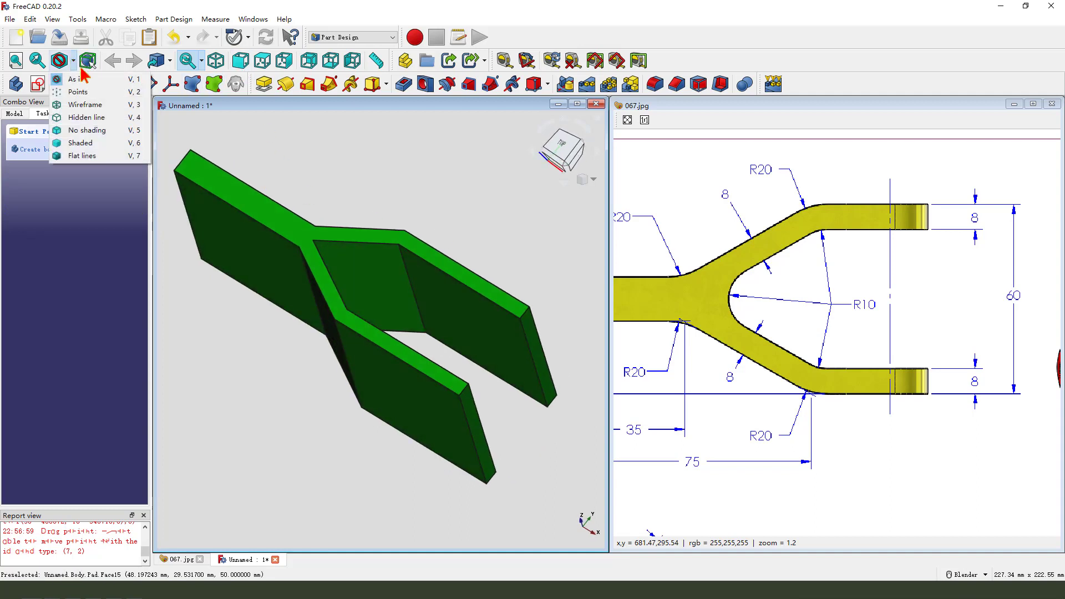
{"action": "left_click", "coordinate": [87, 107]}
- Fillet the fork's three inner corner edges, at the crotch and at both prong bends, with a 10 mm radius
{"action": "scroll", "coordinate": [405, 327], "scroll_direction": "up", "scroll_amount": 1}
{"action": "left_click", "coordinate": [411, 267]}
{"action": "middle_click_drag", "start_coordinate": [410, 268], "coordinate": [395, 342]}
{"action": "left_click", "coordinate": [301, 276], "text": "ctrl"}
{"action": "left_click", "coordinate": [372, 380], "text": "ctrl"}
{"action": "scroll", "coordinate": [355, 386], "scroll_direction": "down", "scroll_amount": 3}
{"action": "left_click", "coordinate": [655, 83]}
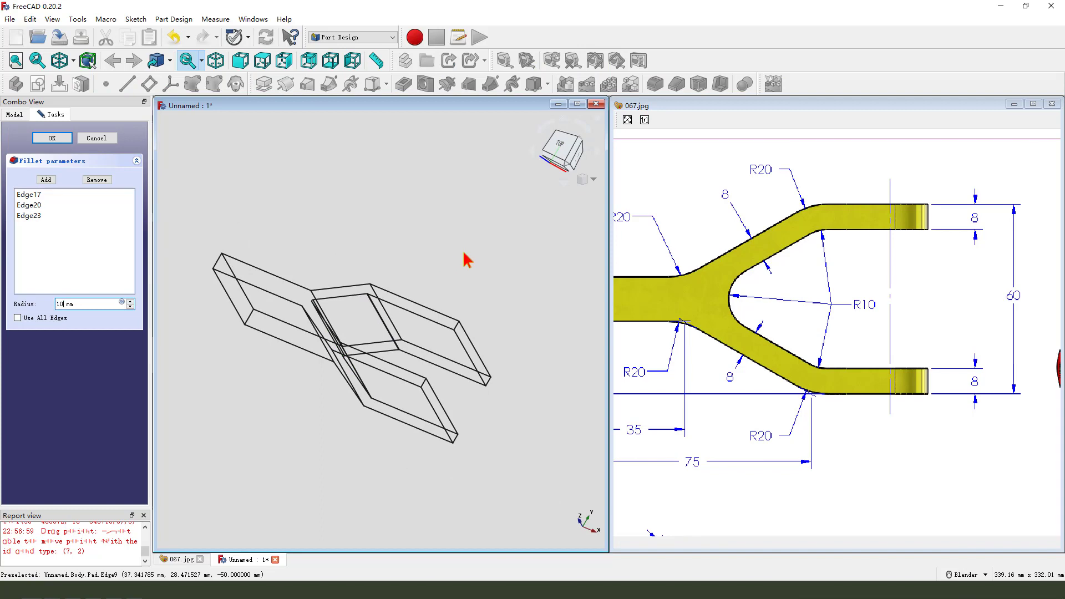
{"action": "key", "text": "Return"}
{"action": "mouse_move", "coordinate": [466, 260]}
{"action": "middle_mouse_down"}
{"action": "mouse_move", "coordinate": [494, 240]}
{"action": "mouse_move", "coordinate": [475, 242]}
{"action": "middle_mouse_up"}
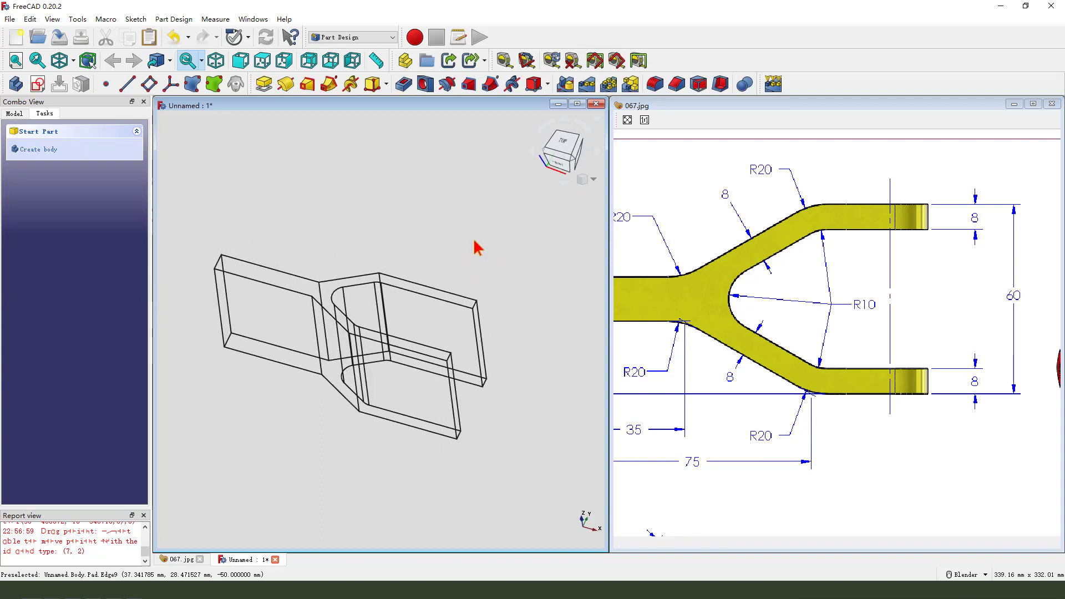
- Fillet the four outer corner edges, at the shank junction and at both prong bends, with a 20 mm radius
{"action": "middle_click_drag", "start_coordinate": [807, 383], "coordinate": [844, 384]}
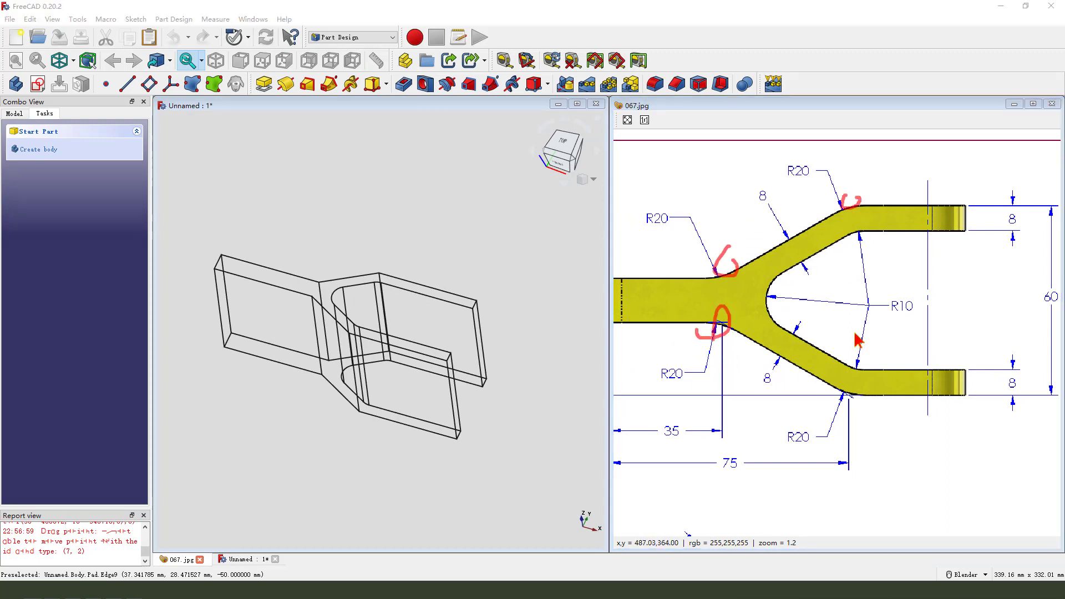
{"action": "left_click", "coordinate": [314, 317]}
{"action": "middle_click_drag", "start_coordinate": [397, 380], "coordinate": [378, 410]}
{"action": "left_click", "coordinate": [354, 394], "text": "ctrl"}
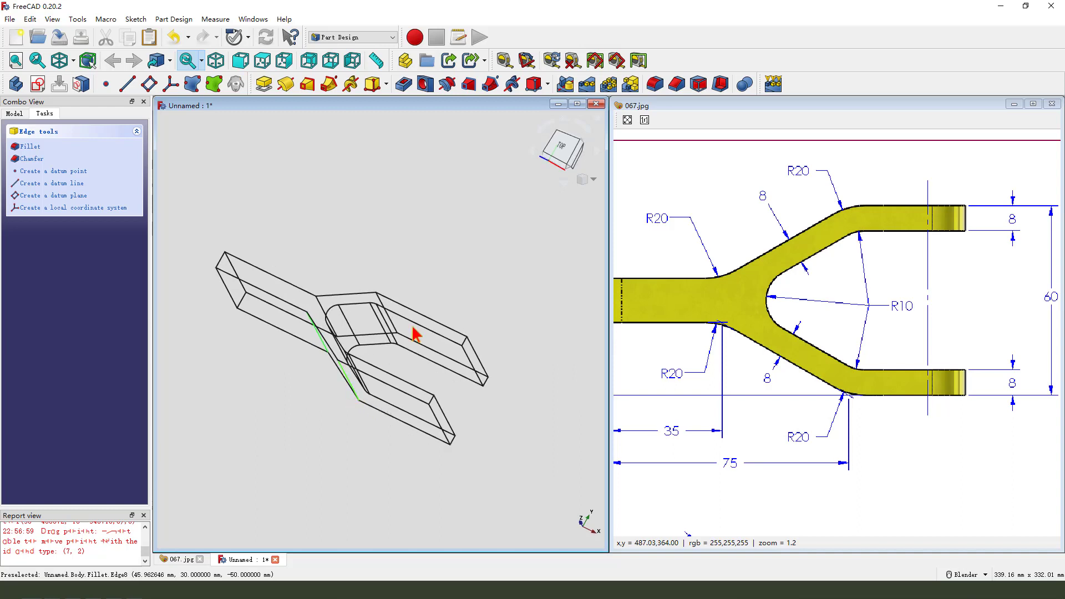
{"action": "middle_click_drag", "start_coordinate": [414, 335], "coordinate": [339, 330]}
{"action": "scroll", "coordinate": [339, 330], "scroll_direction": "up", "scroll_amount": 1}
{"action": "left_click", "coordinate": [346, 288], "text": "ctrl"}
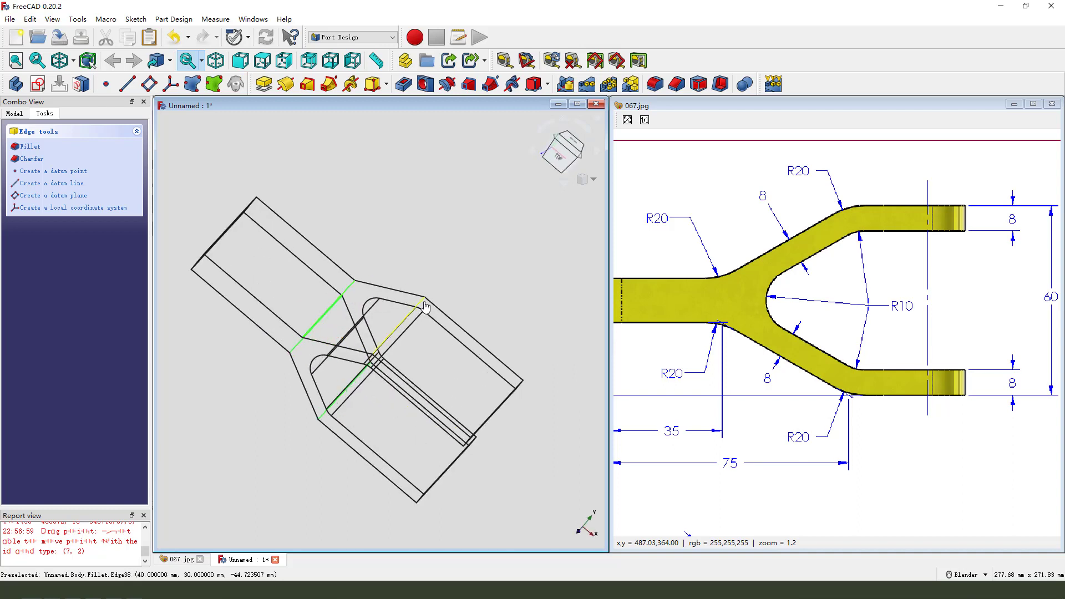
{"action": "left_click", "coordinate": [420, 302], "text": "ctrl"}
{"action": "middle_click_drag", "start_coordinate": [453, 365], "coordinate": [473, 308]}
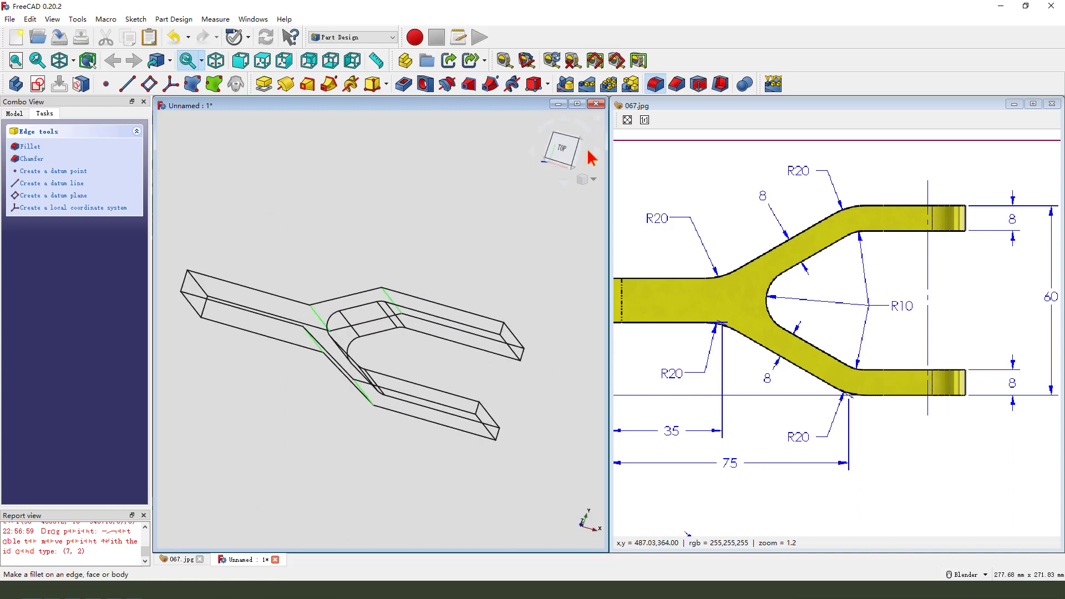
{"action": "left_click", "coordinate": [654, 84]}
{"action": "key", "text": "Return"}
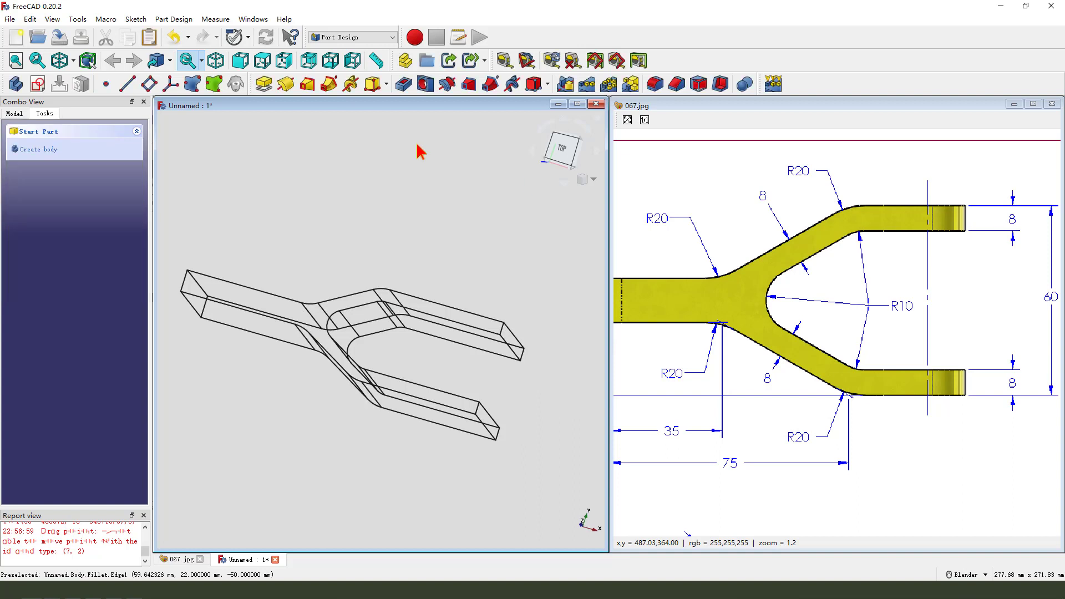
- Return the model from wireframe to the As is display style
{"action": "middle_click_drag", "start_coordinate": [371, 260], "coordinate": [448, 267]}
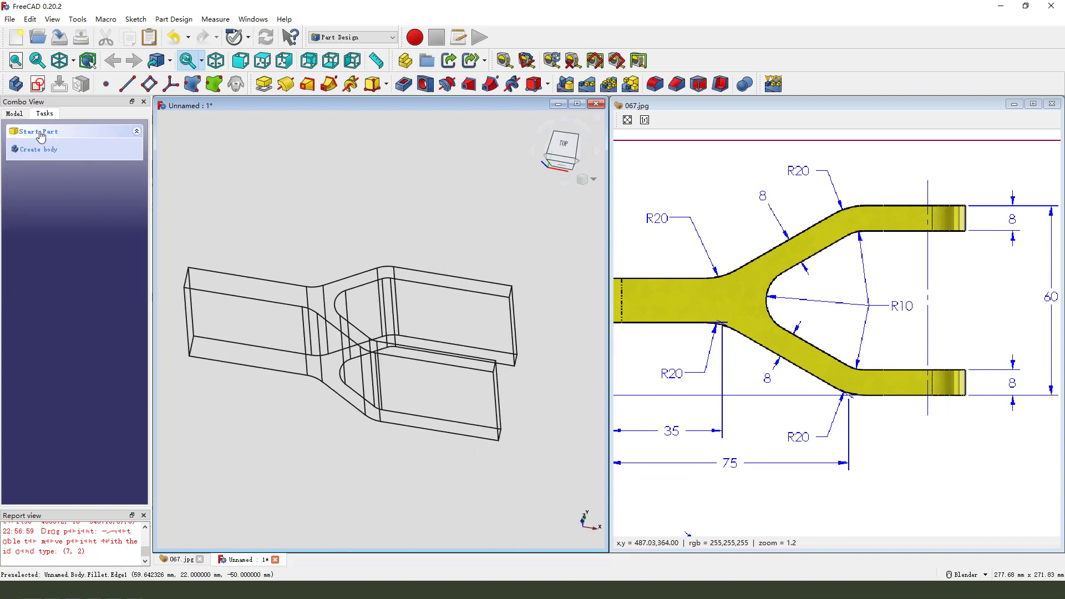
{"action": "left_click", "coordinate": [72, 61]}
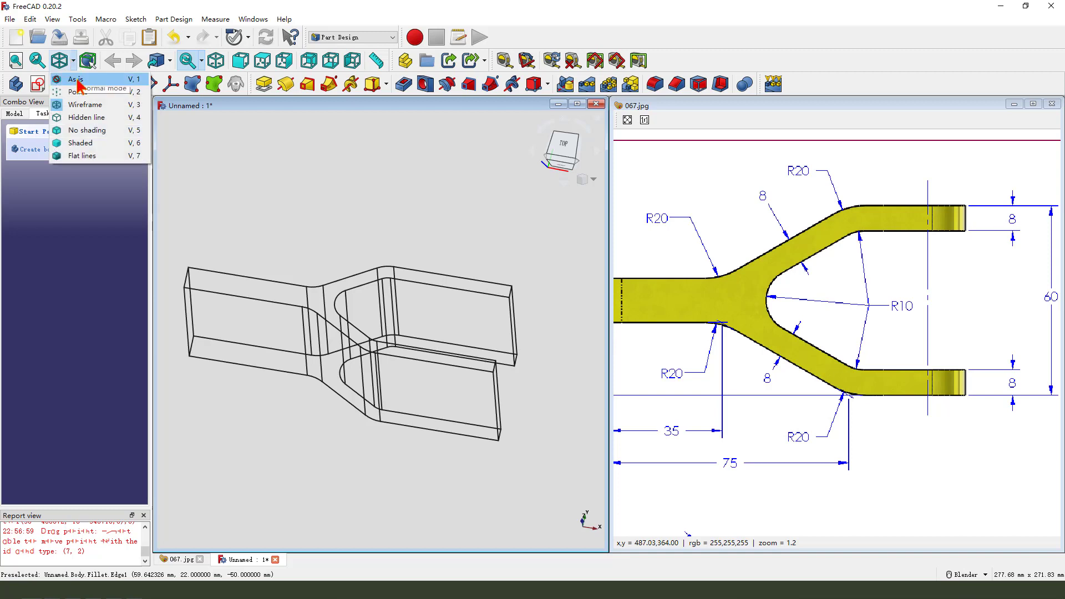
{"action": "left_click", "coordinate": [76, 80]}
{"action": "mouse_move", "coordinate": [388, 318]}
{"action": "middle_mouse_down"}
{"action": "mouse_move", "coordinate": [380, 333]}
{"action": "mouse_move", "coordinate": [333, 333]}
{"action": "mouse_move", "coordinate": [453, 321]}
{"action": "mouse_move", "coordinate": [464, 299]}
{"action": "mouse_move", "coordinate": [431, 304]}
{"action": "mouse_move", "coordinate": [473, 368]}
{"action": "mouse_move", "coordinate": [478, 361]}
{"action": "middle_mouse_up"}
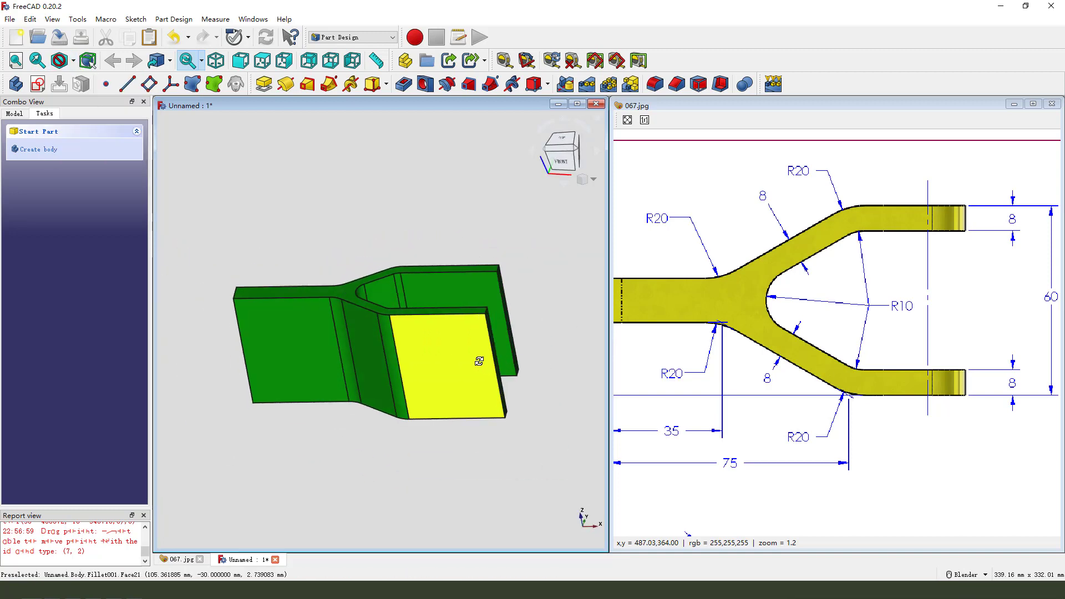
- Examine the drawing's side view for the arm outline, the large and small holes, and the inner cutout
{"action": "scroll", "coordinate": [824, 363], "scroll_direction": "down", "scroll_amount": 8}
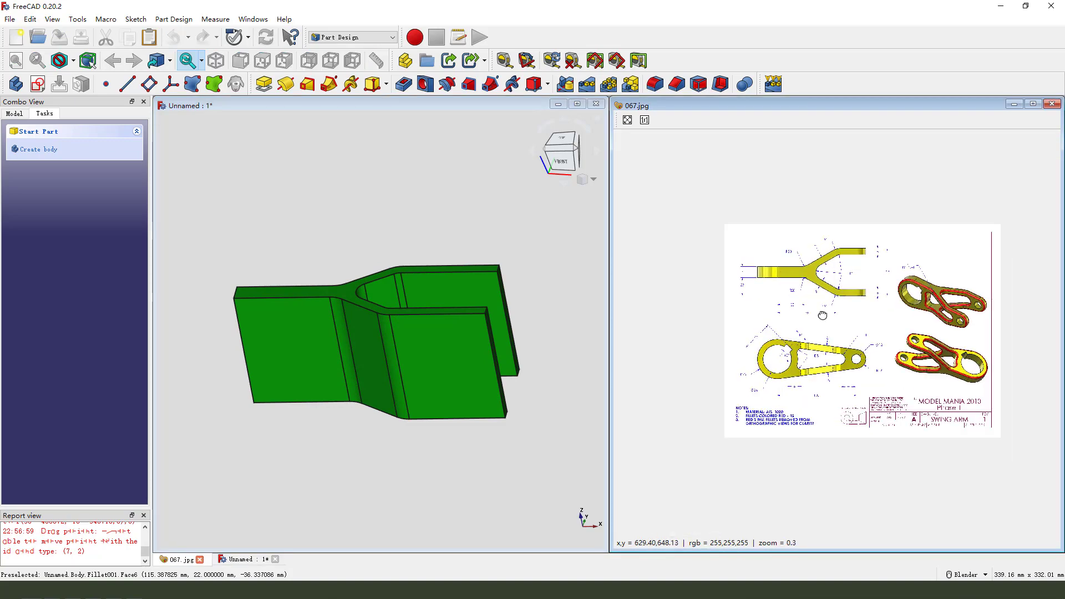
{"action": "middle_click_drag", "start_coordinate": [822, 315], "coordinate": [799, 279]}
{"action": "scroll", "coordinate": [799, 278], "scroll_direction": "up", "scroll_amount": 2}
{"action": "scroll", "coordinate": [774, 327], "scroll_direction": "down", "scroll_amount": 2}
{"action": "mouse_move", "coordinate": [752, 322]}
{"action": "middle_mouse_down"}
{"action": "mouse_move", "coordinate": [797, 328]}
{"action": "mouse_move", "coordinate": [836, 301]}
{"action": "mouse_move", "coordinate": [804, 333]}
{"action": "middle_mouse_up"}
{"action": "scroll", "coordinate": [811, 331], "scroll_direction": "up", "scroll_amount": 2}
{"action": "scroll", "coordinate": [795, 309], "scroll_direction": "down", "scroll_amount": 1}
{"action": "scroll", "coordinate": [812, 309], "scroll_direction": "up", "scroll_amount": 1}
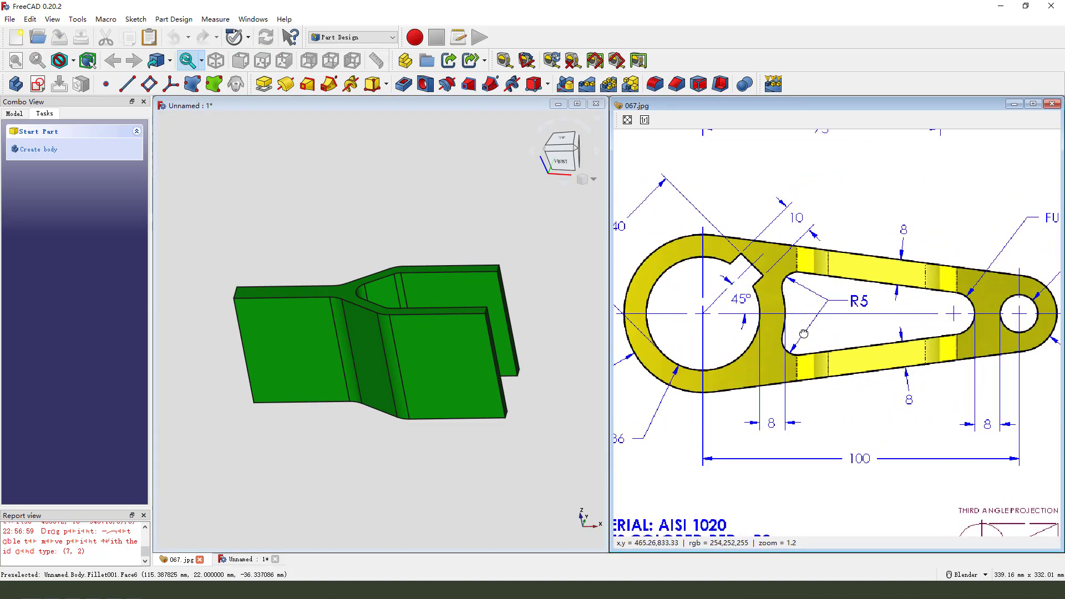
{"action": "mouse_move", "coordinate": [646, 250]}
{"action": "left_mouse_down"}
{"action": "mouse_move", "coordinate": [835, 221]}
{"action": "mouse_move", "coordinate": [1061, 308]}
{"action": "mouse_move", "coordinate": [693, 415]}
{"action": "mouse_move", "coordinate": [712, 242]}
{"action": "left_mouse_up"}
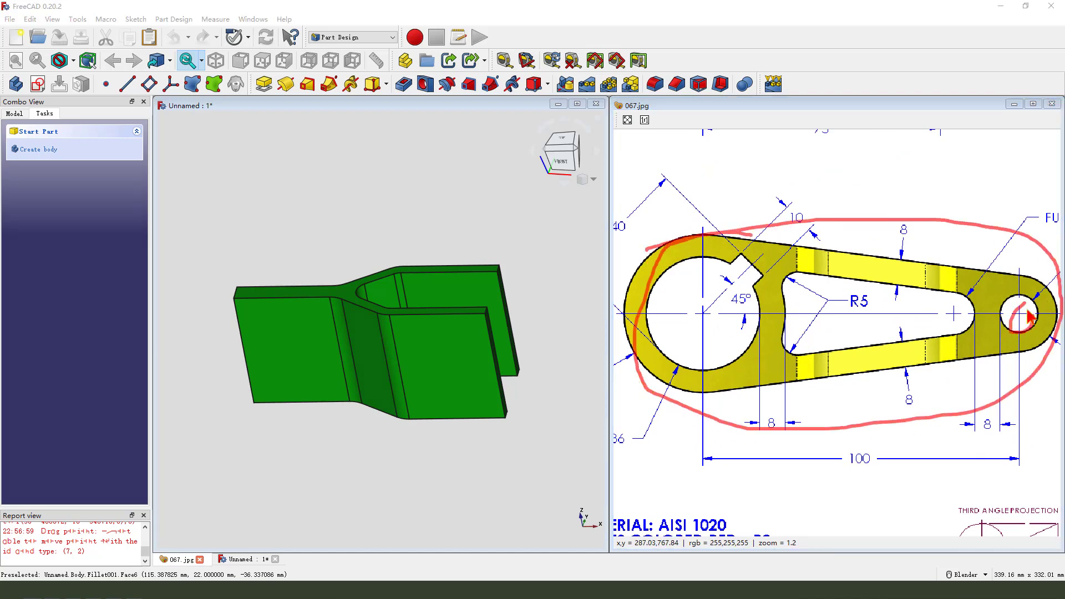
{"action": "key", "text": "Escape"}
{"action": "middle_click_drag", "start_coordinate": [726, 353], "coordinate": [743, 355]}
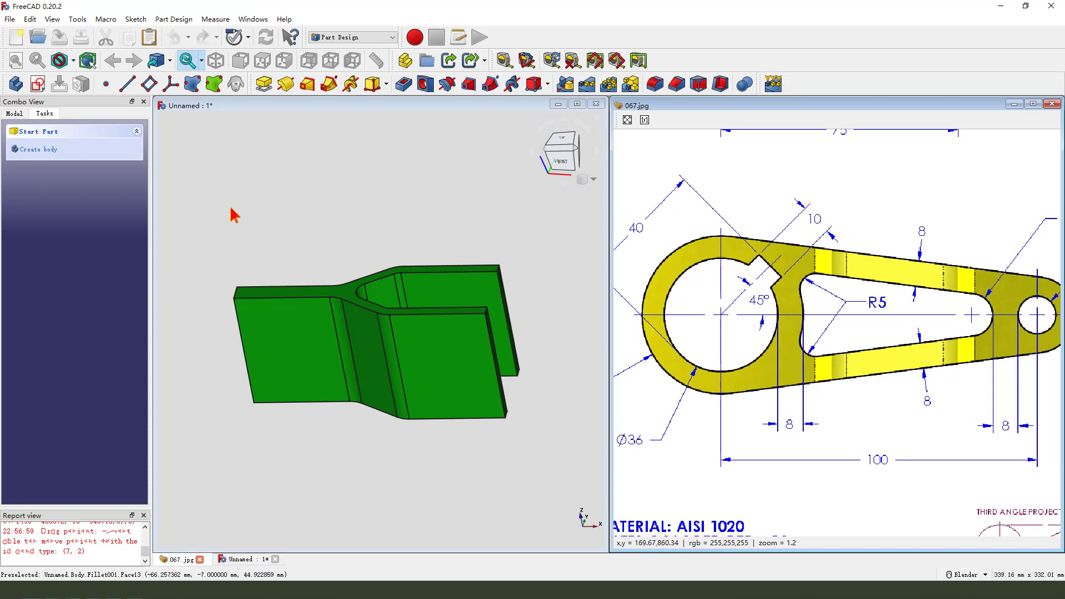
- Start a new sketch on the XZ plane and turn on the section view of the body
{"action": "left_click", "coordinate": [38, 84]}
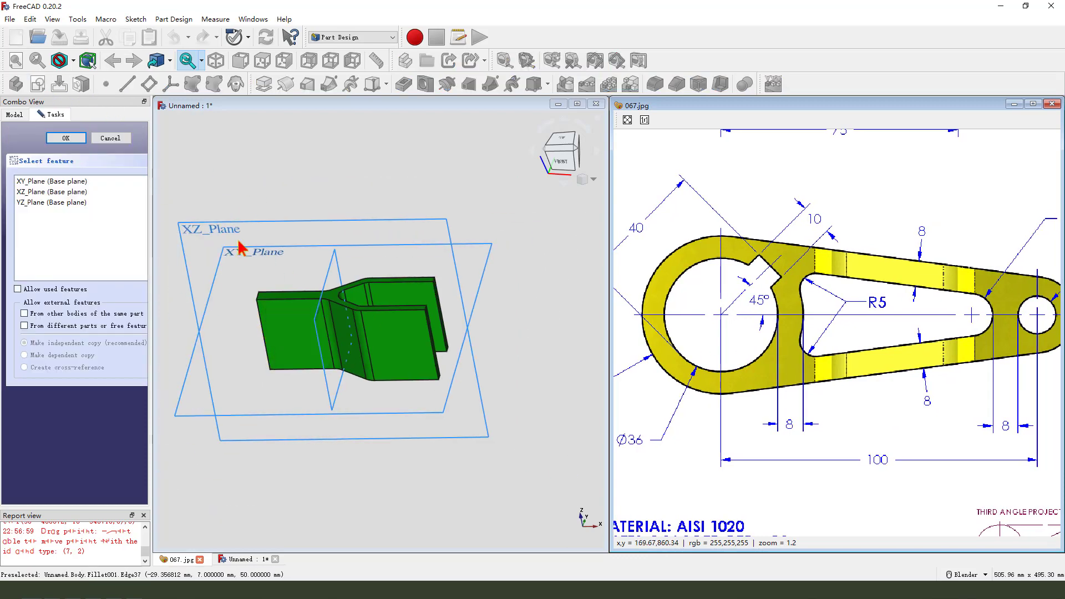
{"action": "left_click_drag", "start_coordinate": [173, 221], "coordinate": [186, 234]}
{"action": "key", "text": "Escape"}
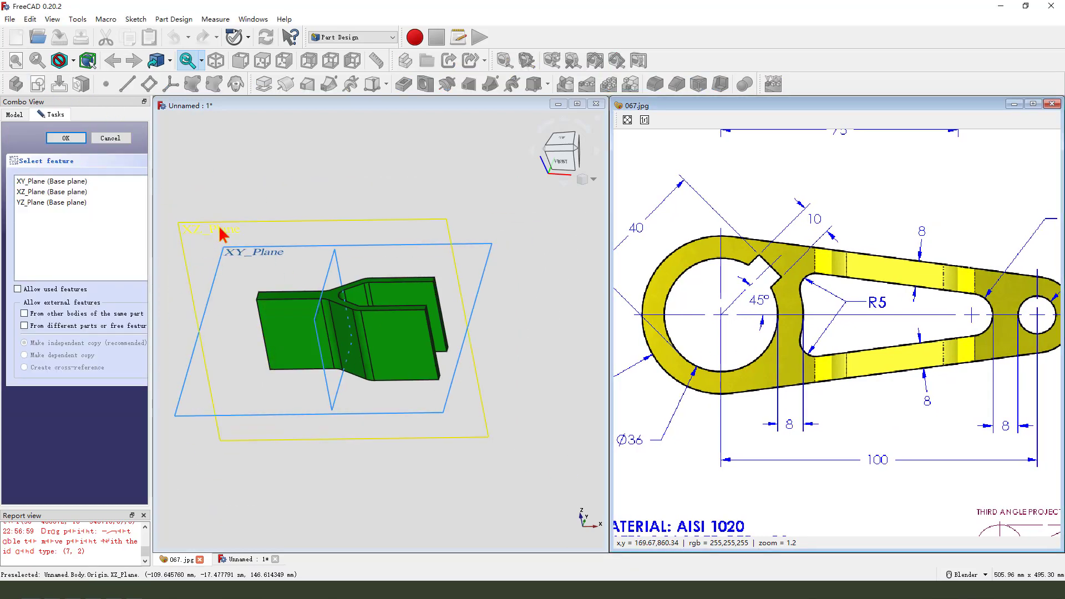
{"action": "left_click", "coordinate": [222, 234]}
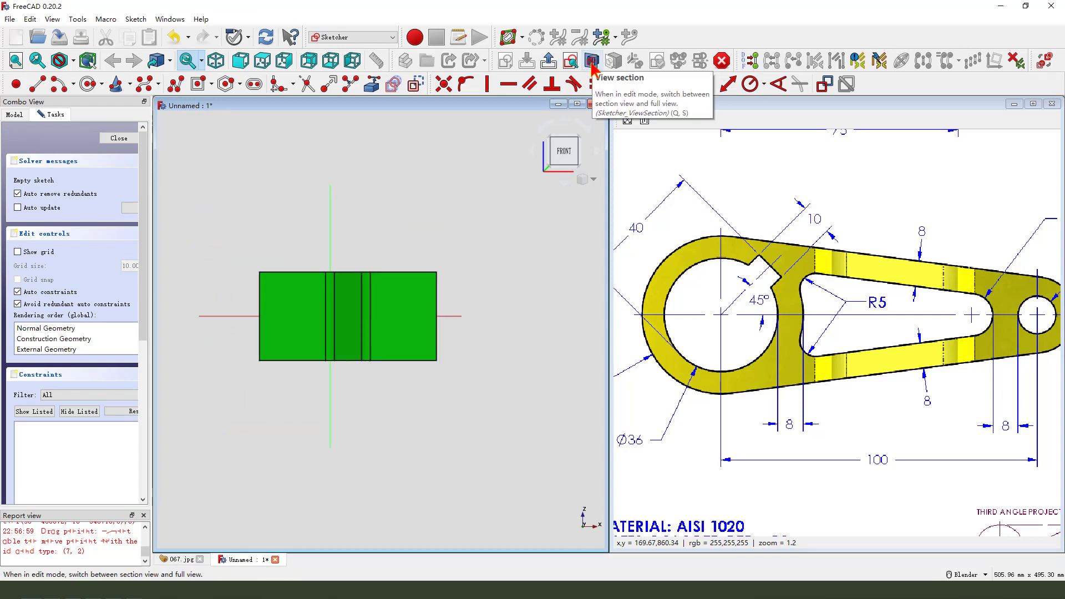
{"action": "left_click", "coordinate": [592, 65]}
{"action": "scroll", "coordinate": [317, 335], "scroll_direction": "up", "scroll_amount": 1}
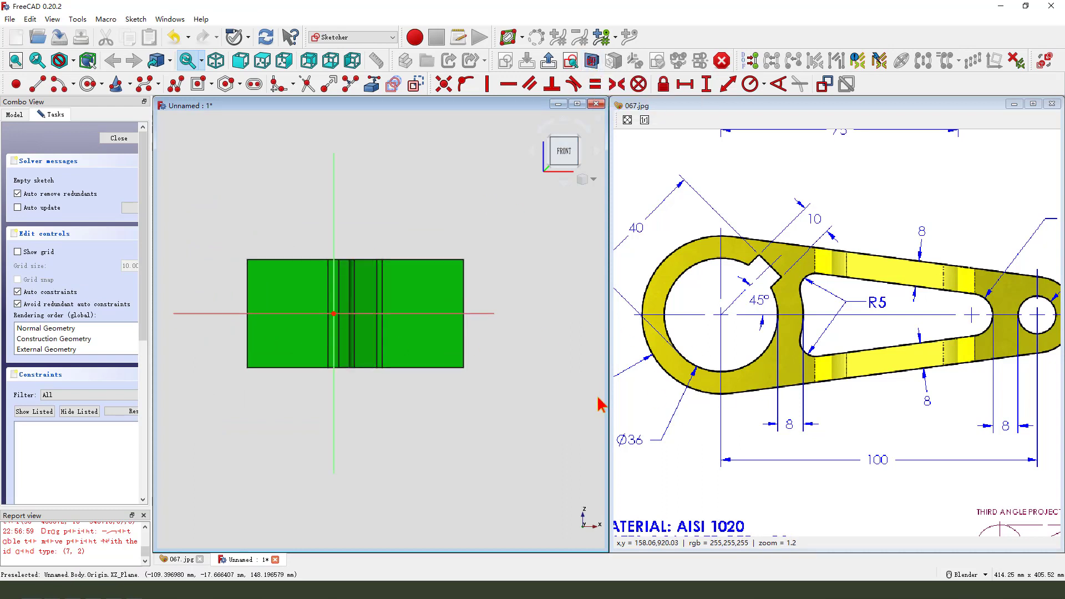
- Sketch a horizontal slot with both arc centres on the horizontal axis, about 129 mm between centres, spanning the vertical axis
{"action": "scroll", "coordinate": [765, 321], "scroll_direction": "down", "scroll_amount": 3}
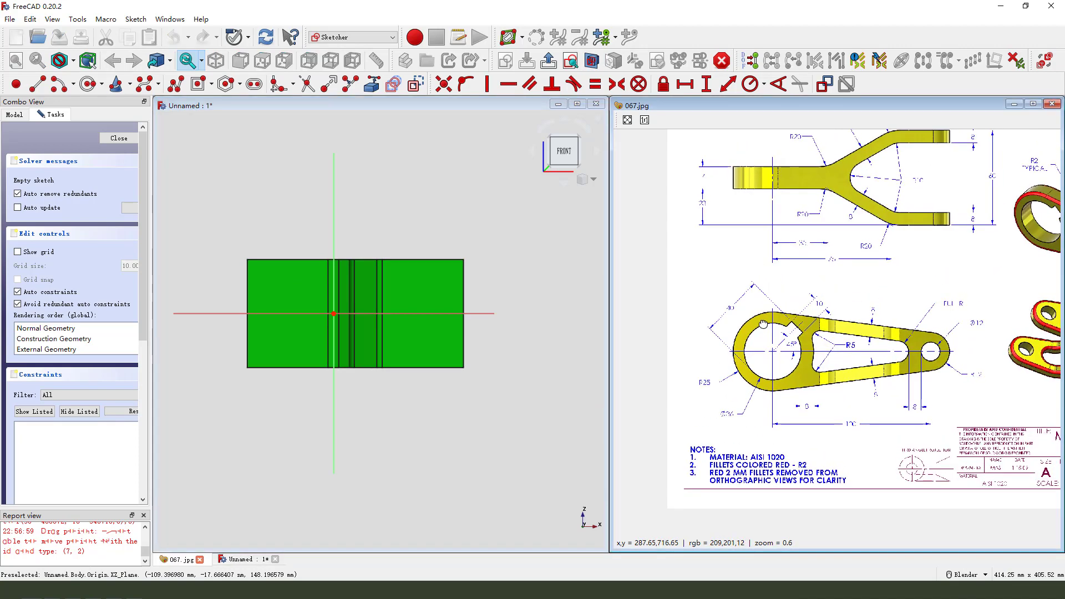
{"action": "scroll", "coordinate": [810, 391], "scroll_direction": "up", "scroll_amount": 3}
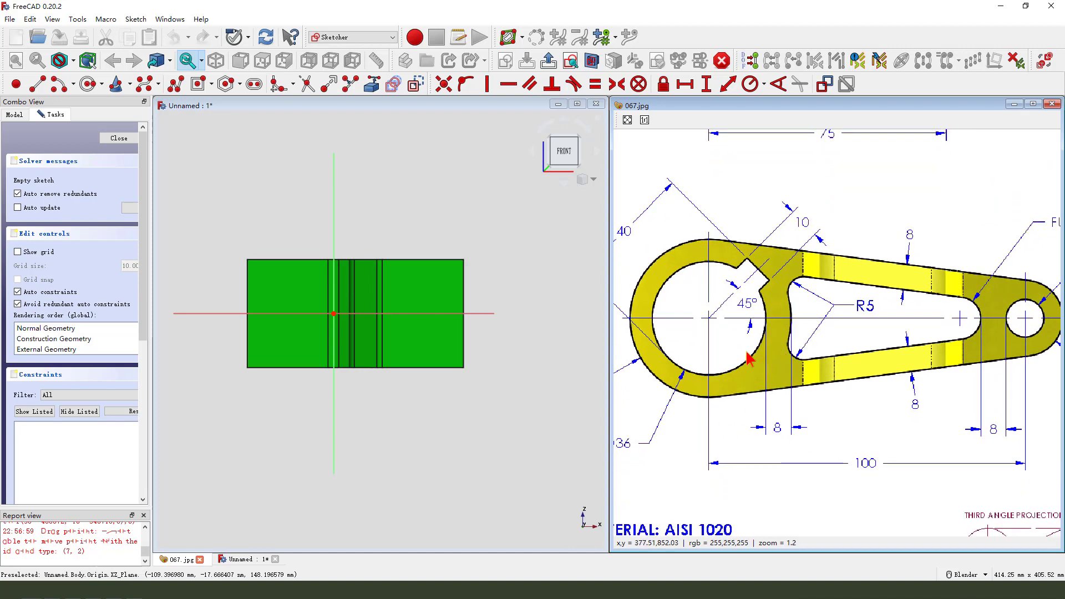
{"action": "scroll", "coordinate": [748, 355], "scroll_direction": "down", "scroll_amount": 3}
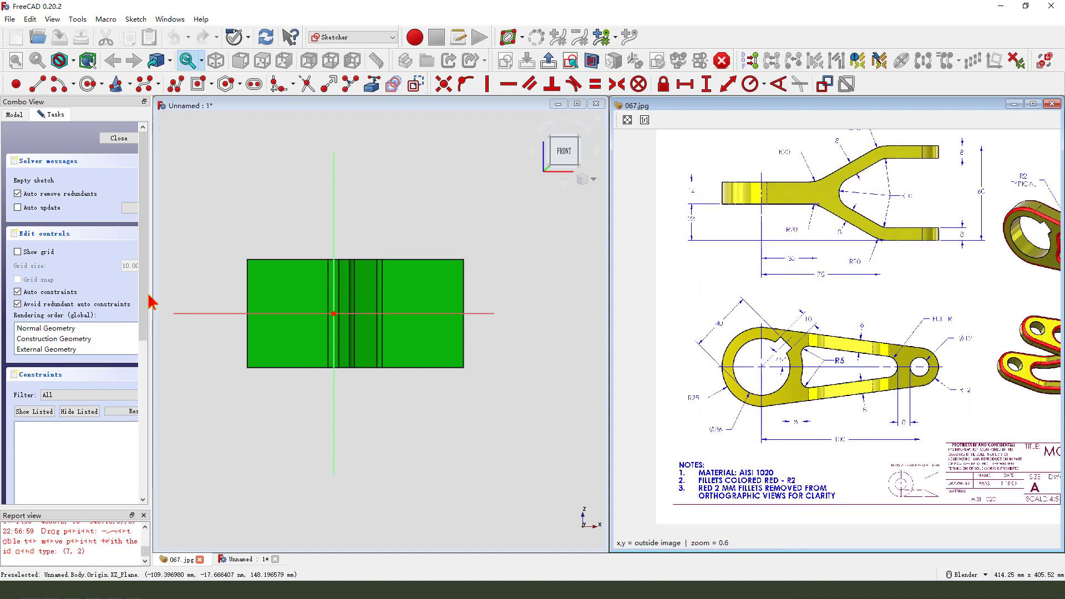
{"action": "left_click", "coordinate": [283, 343]}
{"action": "scroll", "coordinate": [283, 338], "scroll_direction": "up", "scroll_amount": 2}
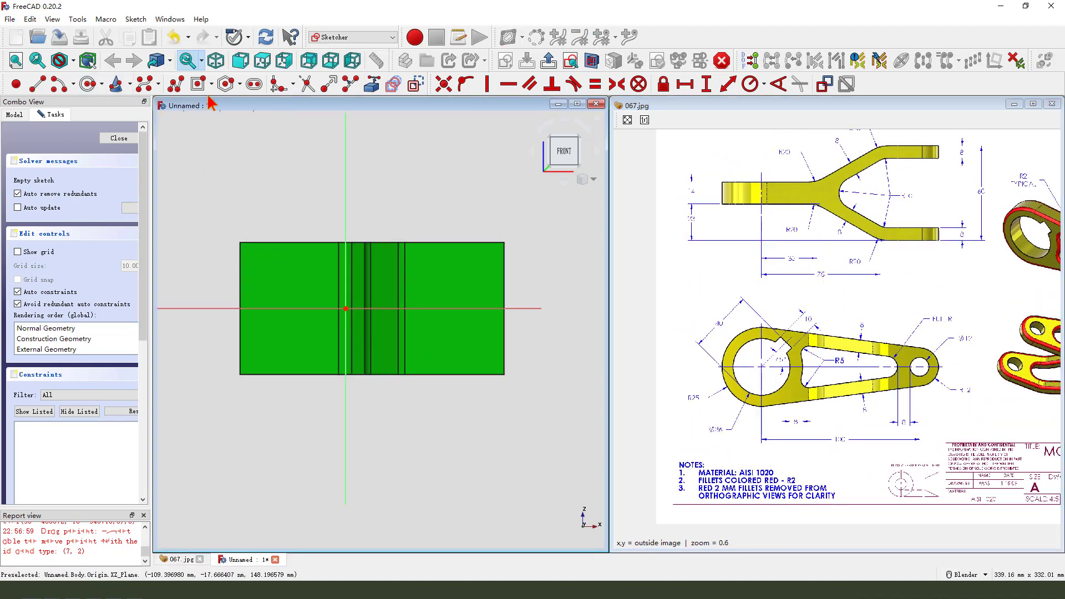
{"action": "left_click", "coordinate": [253, 84]}
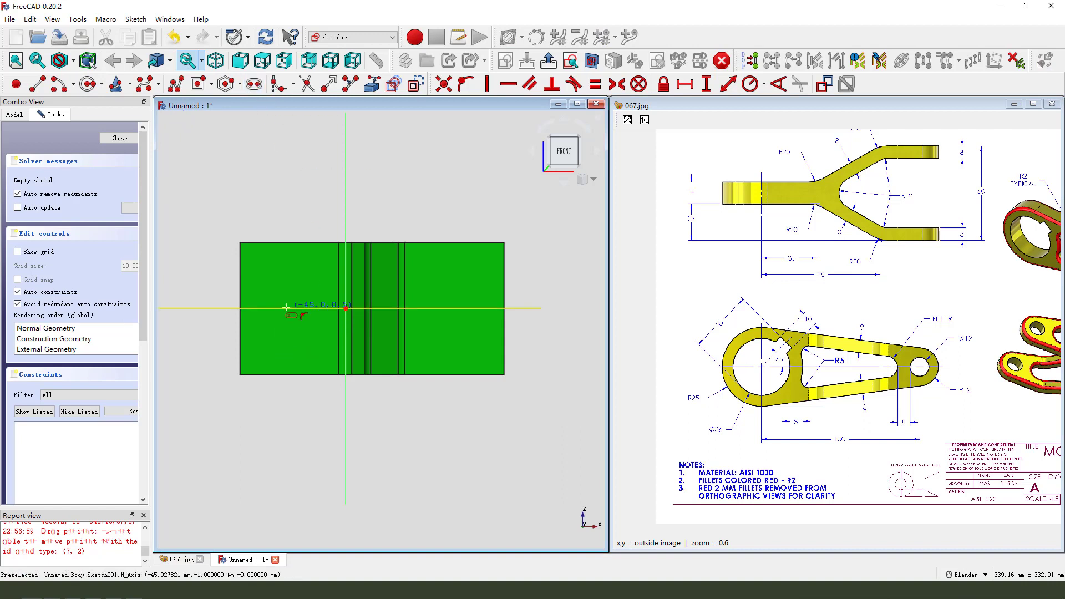
{"action": "left_click", "coordinate": [286, 308]}
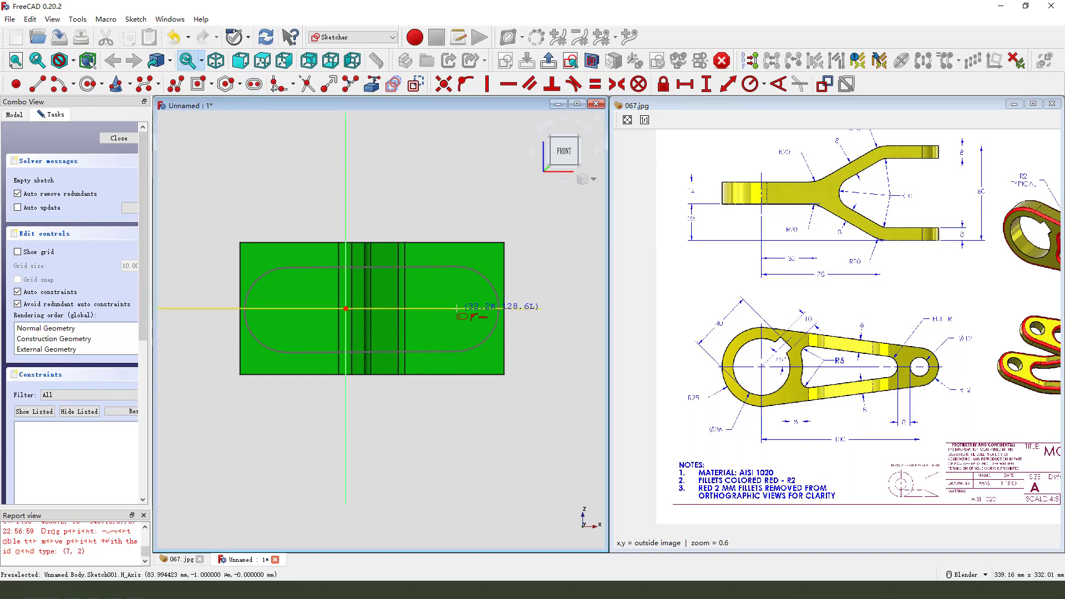
{"action": "left_click", "coordinate": [456, 308]}
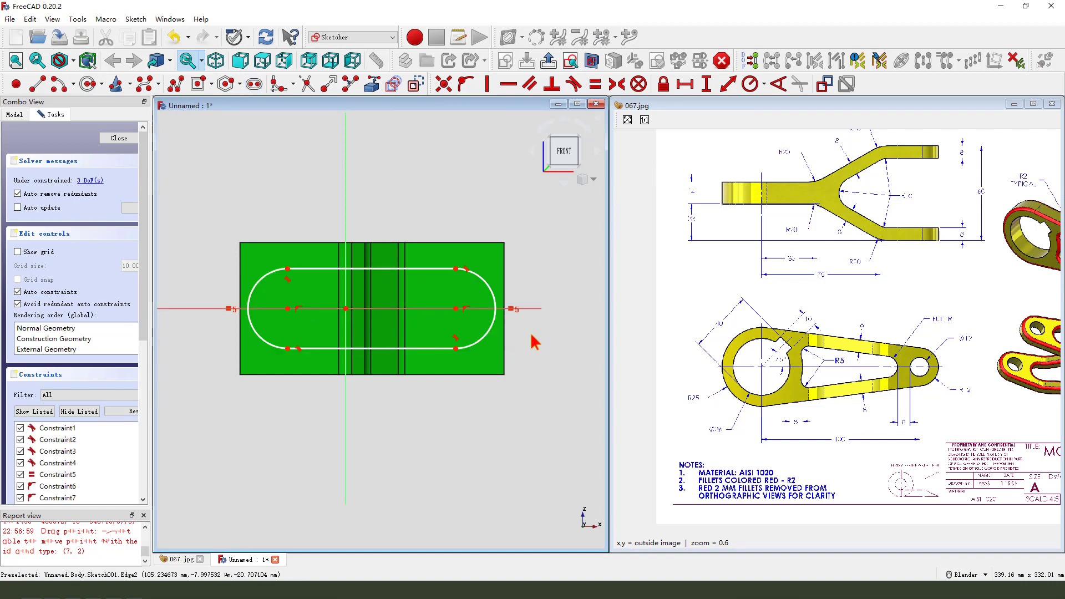
{"action": "left_click_drag", "start_coordinate": [500, 331], "coordinate": [531, 332]}
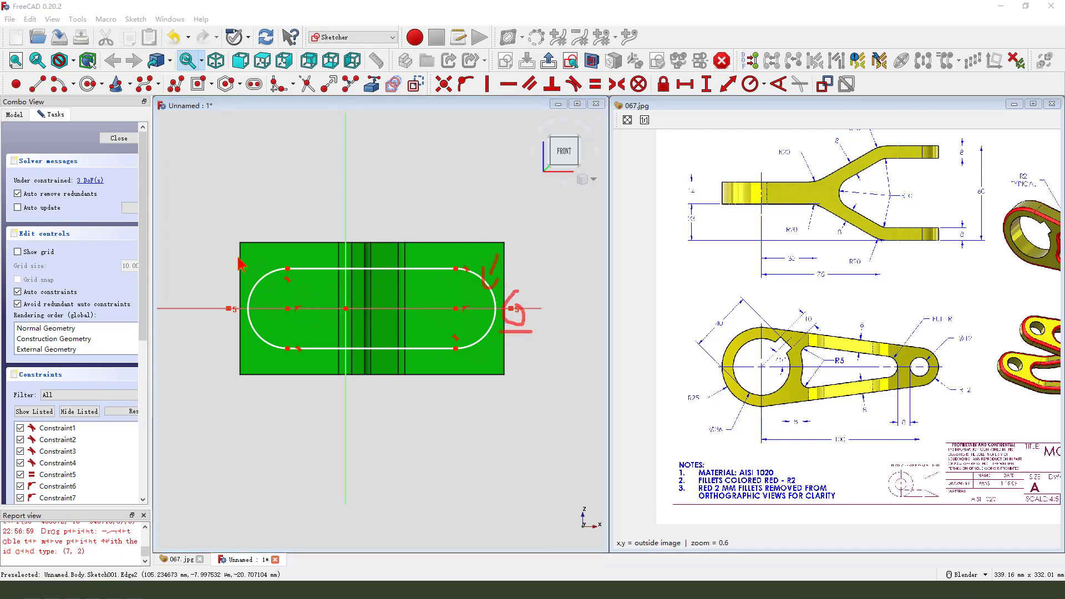
- Remove the equality constraint between the slot's end arcs and reshape it into a taper with the larger arc on the negative X side
{"action": "key", "text": "Escape"}
{"action": "left_click", "coordinate": [512, 310]}
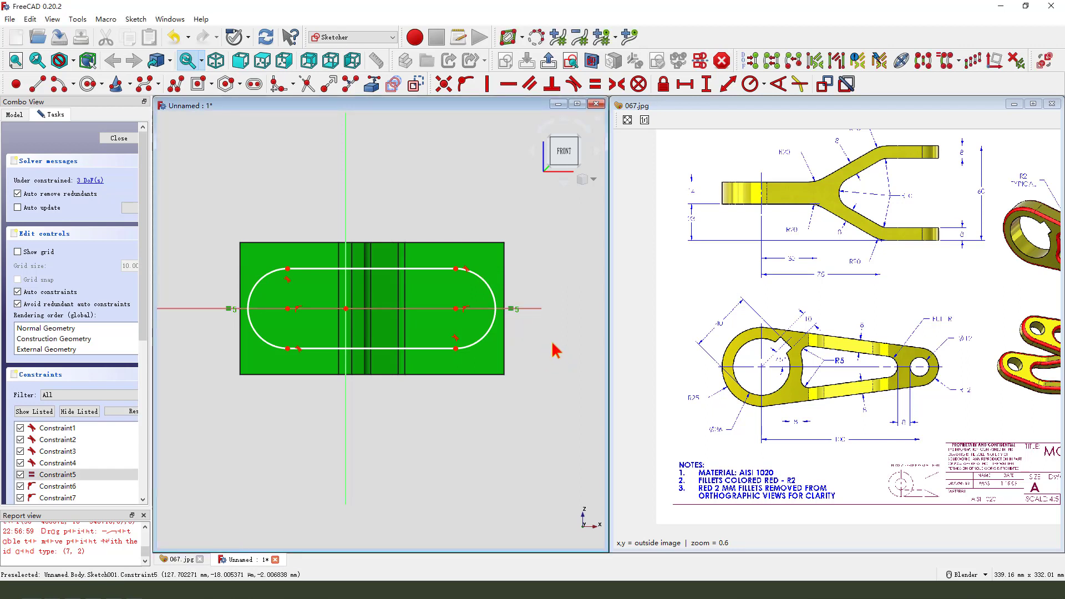
{"action": "key", "text": "Delete"}
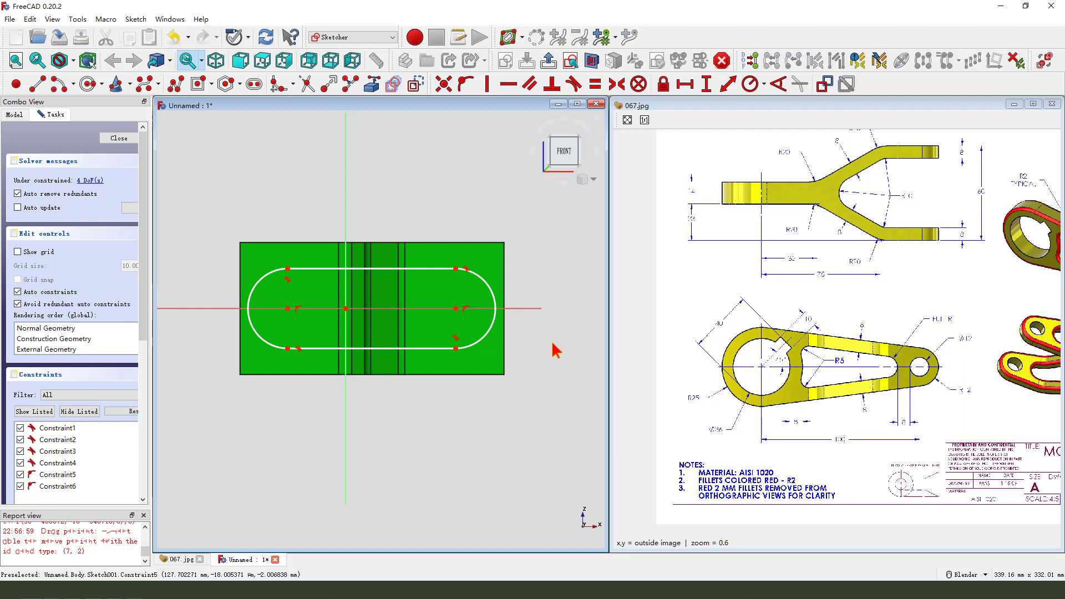
{"action": "mouse_move", "coordinate": [477, 283]}
{"action": "left_mouse_down"}
{"action": "mouse_move", "coordinate": [447, 235]}
{"action": "mouse_move", "coordinate": [461, 304]}
{"action": "mouse_move", "coordinate": [472, 297]}
{"action": "left_mouse_up"}
{"action": "left_click_drag", "start_coordinate": [267, 277], "coordinate": [289, 309]}
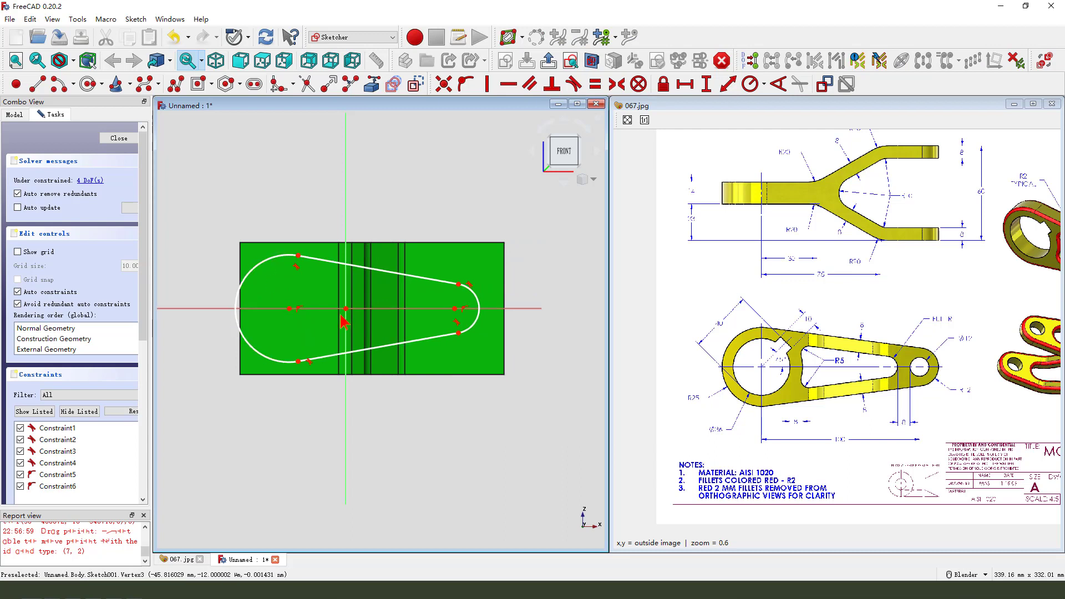
- Constrain the large arc's centre to a horizontal distance of 35 mm from the sketch origin
{"action": "left_click", "coordinate": [346, 309]}
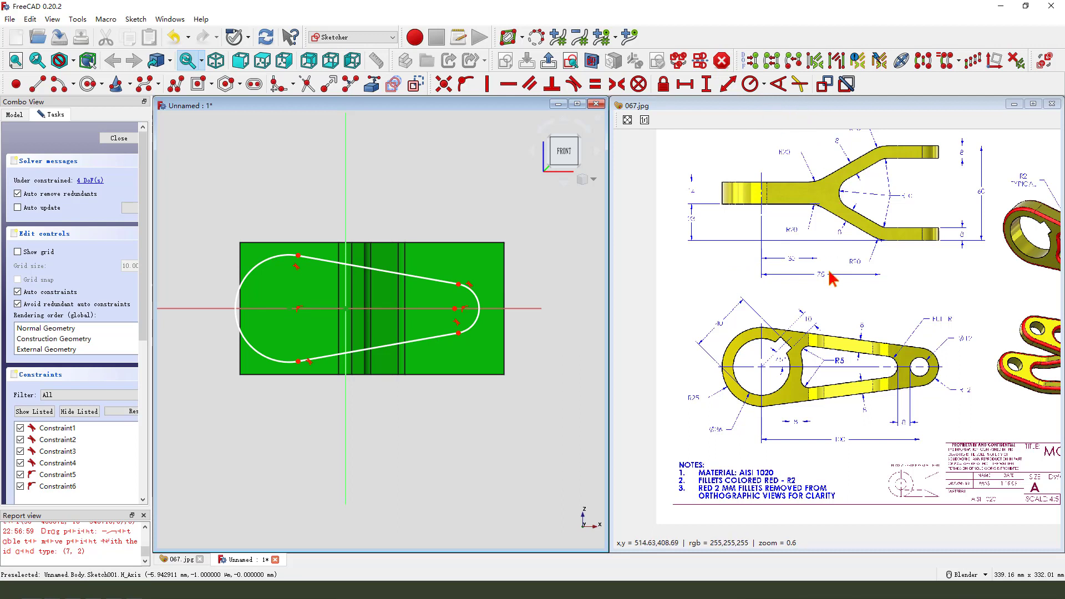
{"action": "left_click", "coordinate": [684, 84]}
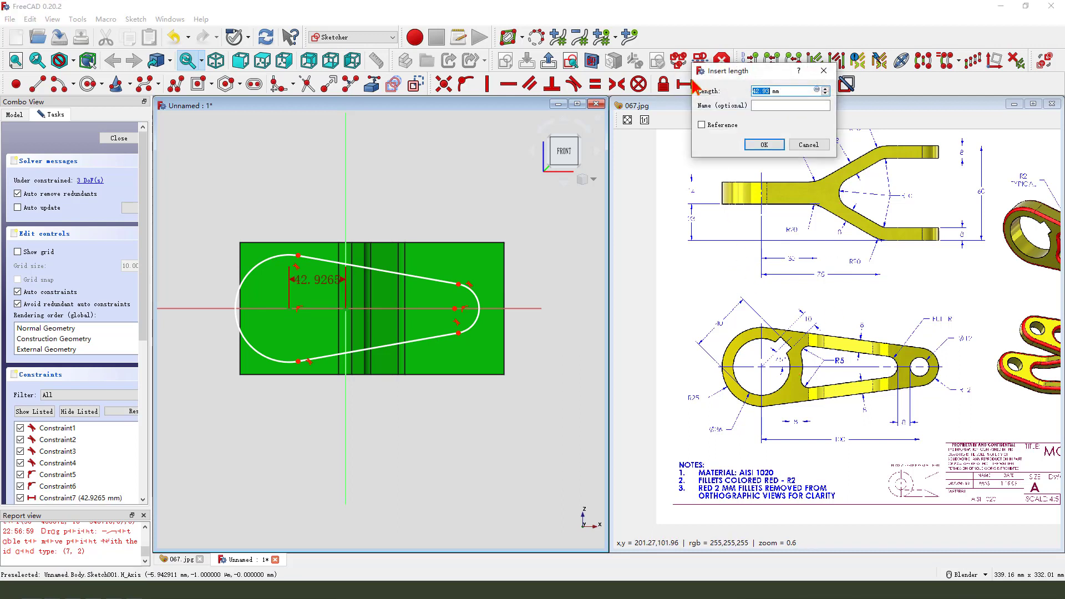
{"action": "key", "text": "Return"}
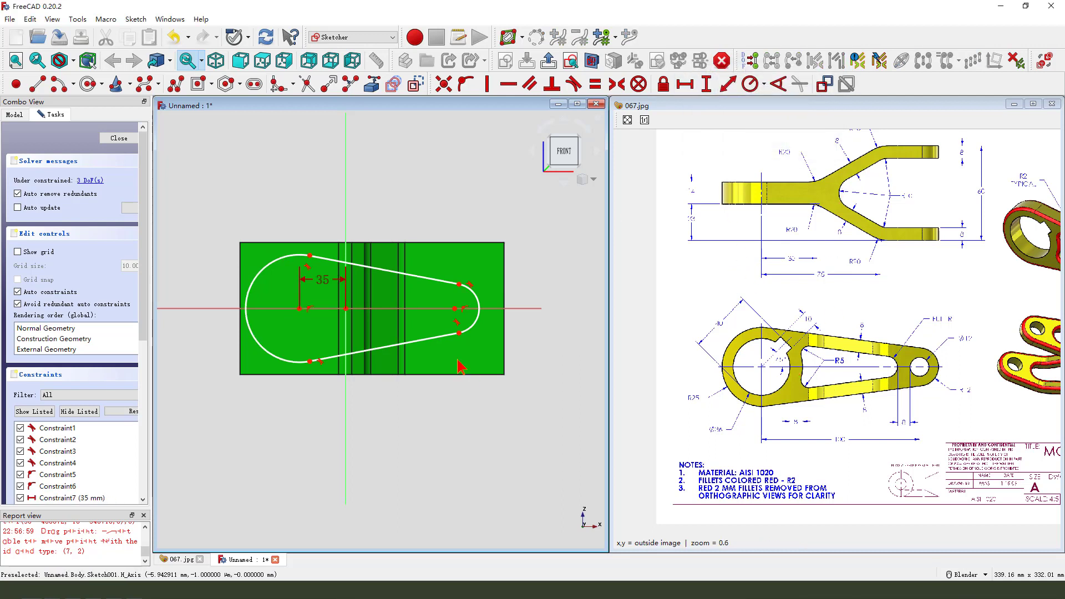
- Constrain the horizontal distance between the two arc centres to 100 mm and place the dimension below the outline
{"action": "left_click", "coordinate": [300, 309]}
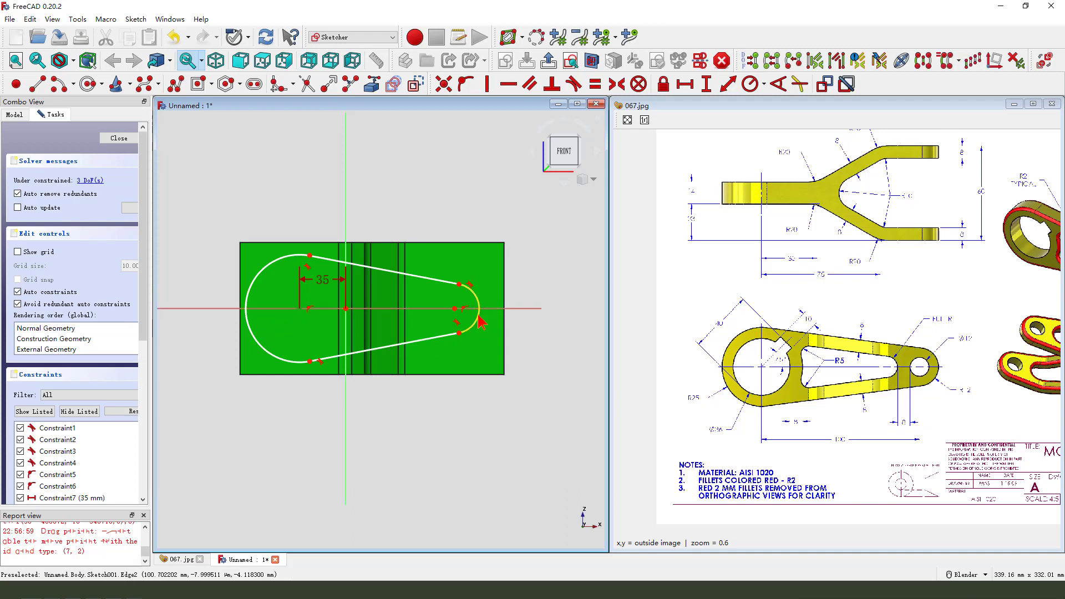
{"action": "left_click", "coordinate": [685, 84]}
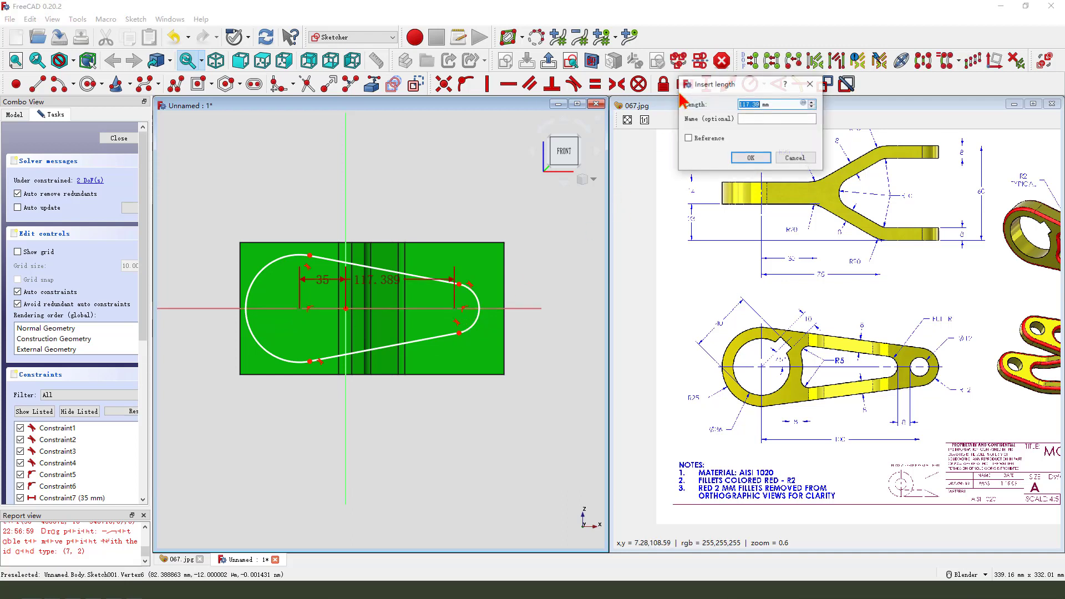
{"action": "type", "text": "100"}
{"action": "key", "text": "Return"}
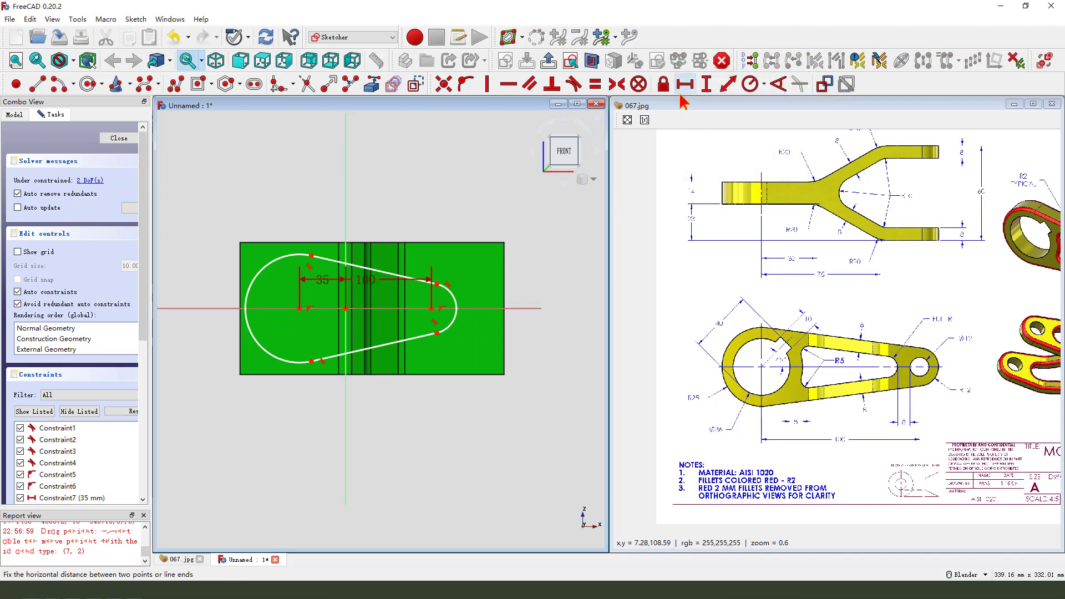
{"action": "left_click_drag", "start_coordinate": [369, 285], "coordinate": [380, 411]}
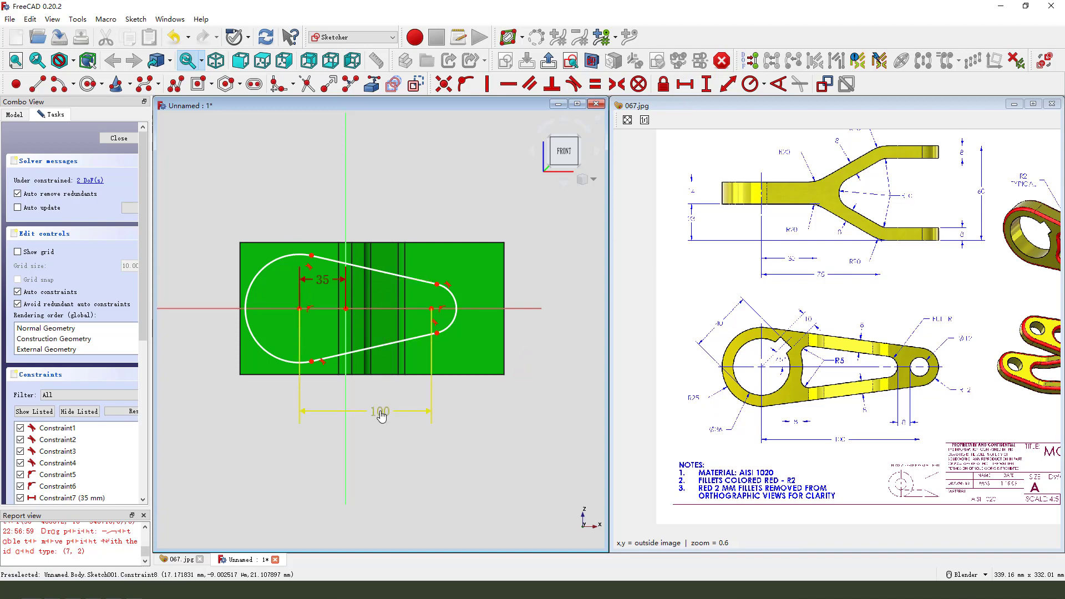
- Examine the drawing for the arm's centre distance, the large end's offset and the radii of both rounded ends
{"action": "scroll", "coordinate": [810, 388], "scroll_direction": "up", "scroll_amount": 4}
{"action": "left_click_drag", "start_coordinate": [851, 261], "coordinate": [858, 259]}
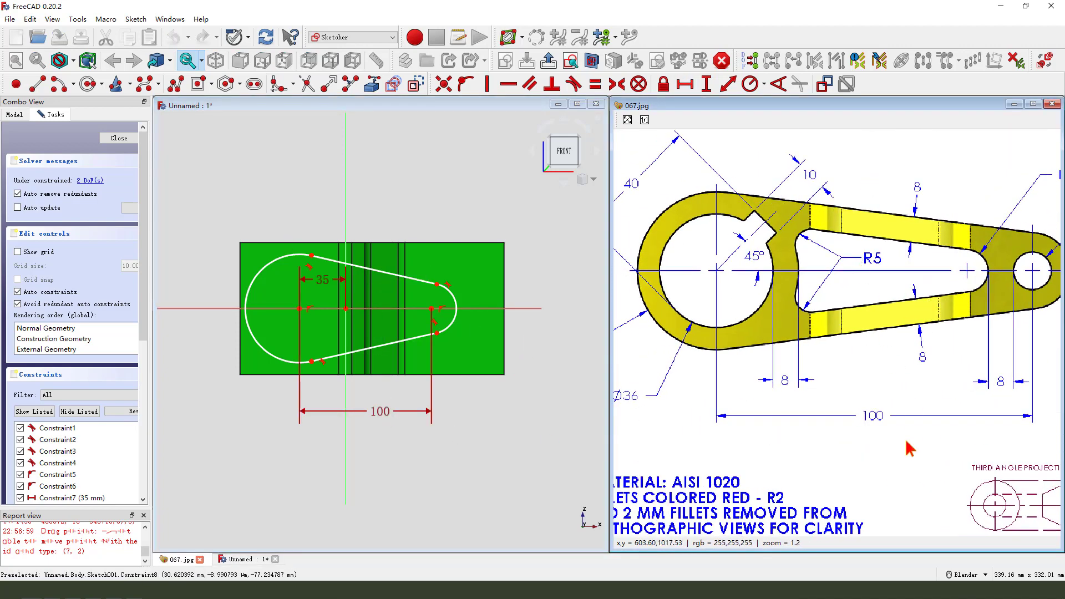
{"action": "left_click_drag", "start_coordinate": [851, 426], "coordinate": [884, 382]}
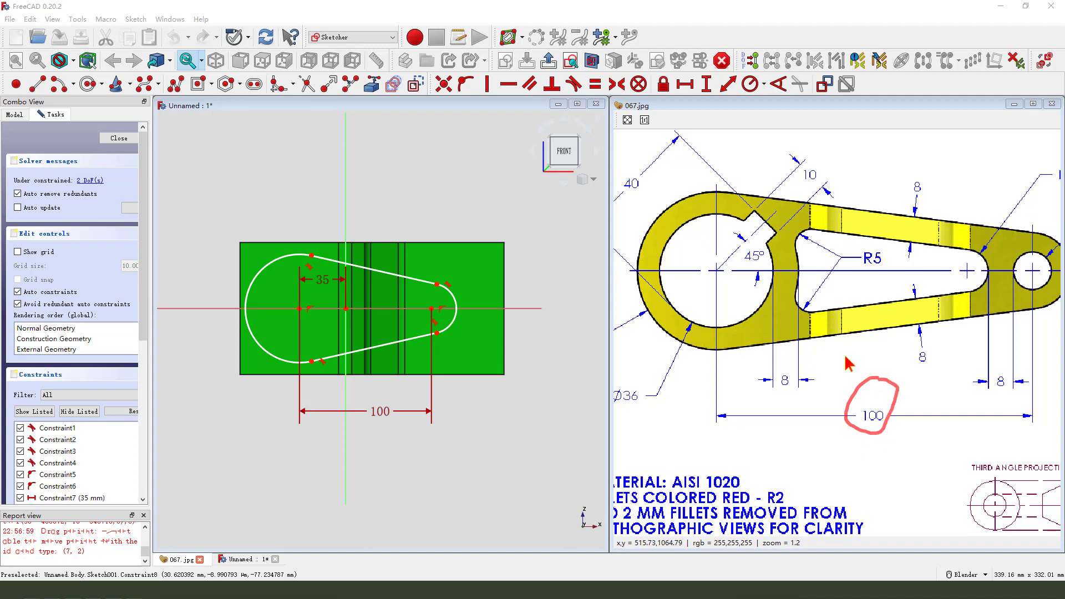
{"action": "scroll", "coordinate": [788, 289], "scroll_direction": "up", "scroll_amount": 5}
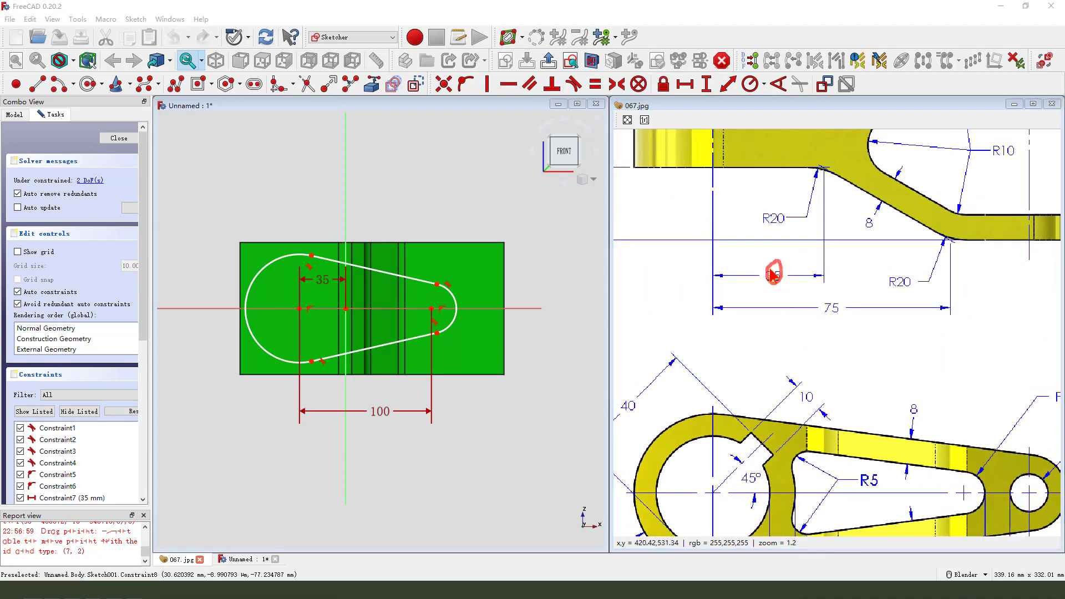
{"action": "scroll", "coordinate": [815, 372], "scroll_direction": "down", "scroll_amount": 2}
{"action": "middle_click_drag", "start_coordinate": [832, 368], "coordinate": [816, 340]}
{"action": "scroll", "coordinate": [788, 344], "scroll_direction": "up", "scroll_amount": 2}
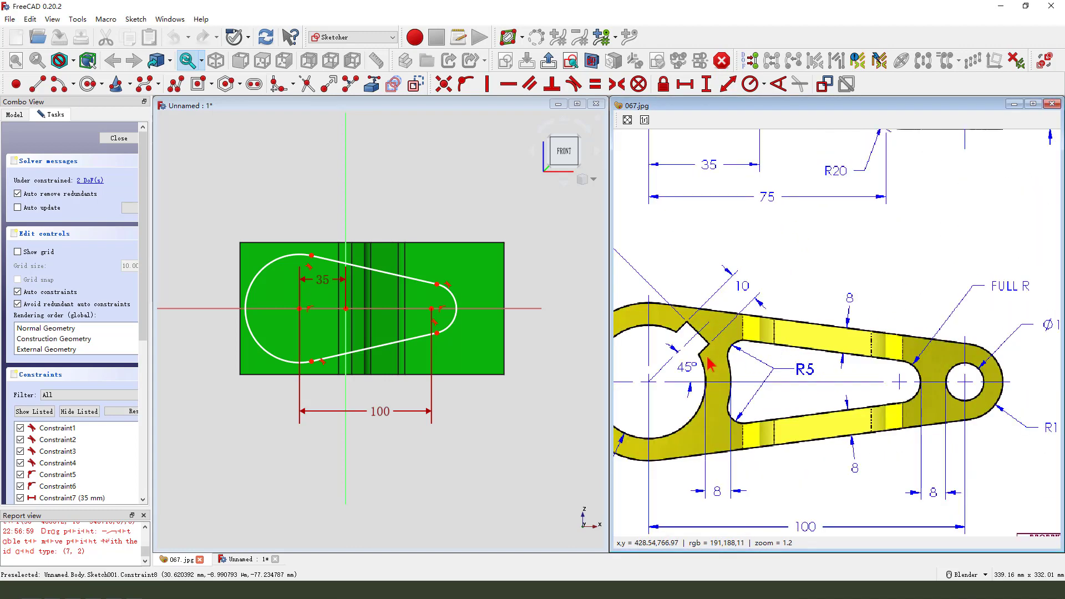
{"action": "middle_click_drag", "start_coordinate": [707, 358], "coordinate": [857, 279]}
{"action": "left_click_drag", "start_coordinate": [667, 354], "coordinate": [667, 348]}
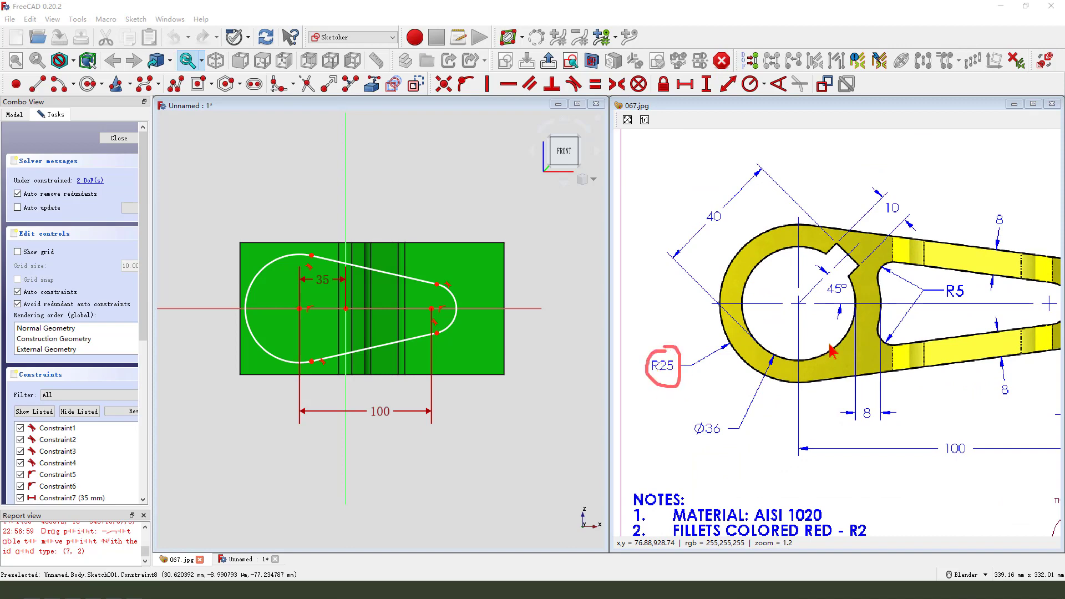
{"action": "key", "text": "Escape"}
{"action": "middle_click_drag", "start_coordinate": [951, 325], "coordinate": [707, 341]}
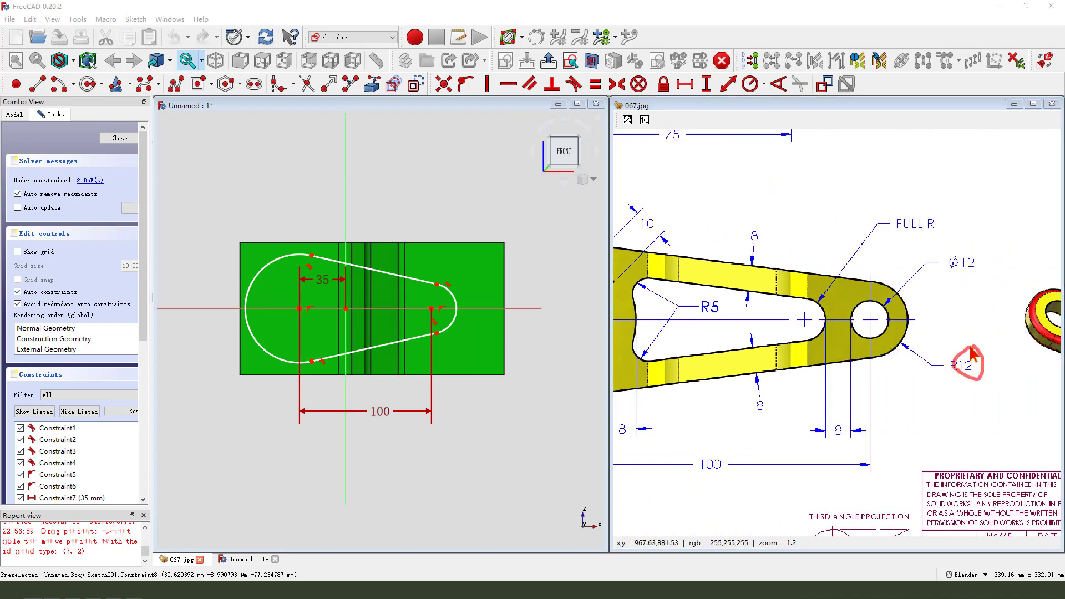
{"action": "key", "text": "Escape"}
- Constrain the small end arc's radius to 12 mm
{"action": "left_click", "coordinate": [455, 301]}
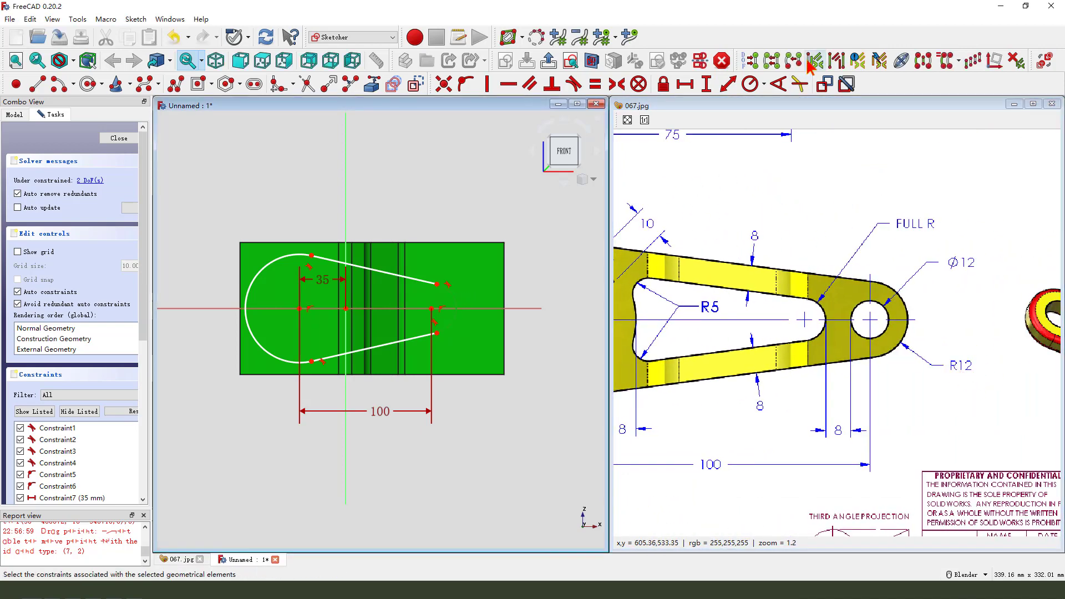
{"action": "left_click", "coordinate": [750, 84]}
{"action": "type", "text": "12"}
{"action": "key", "text": "Return"}
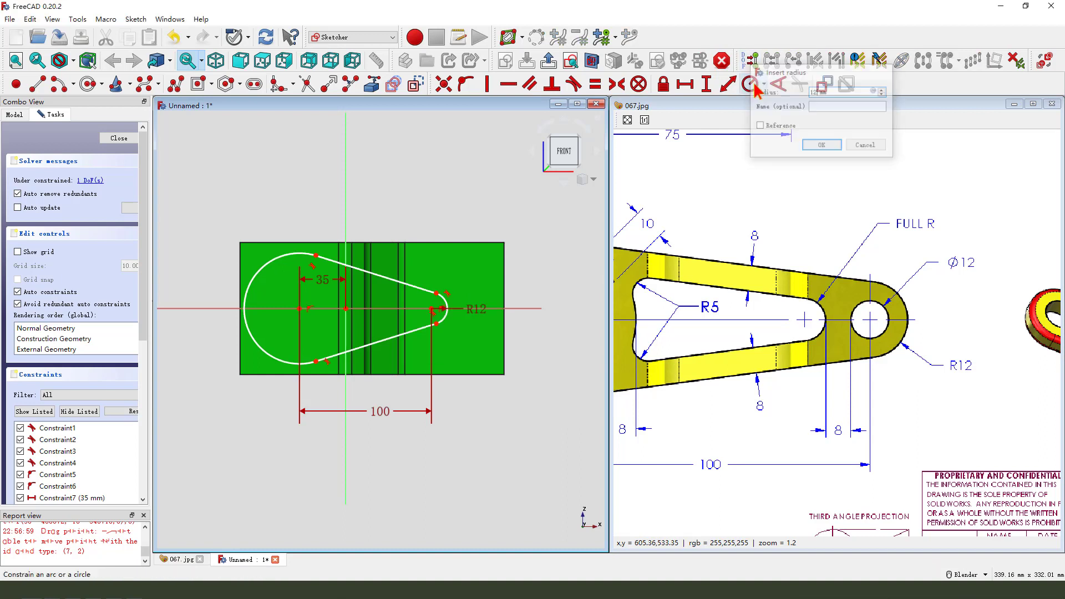
- Constrain the large end arc's radius to 25 mm and place both radius dimensions outside the outline
{"action": "left_click", "coordinate": [270, 271]}
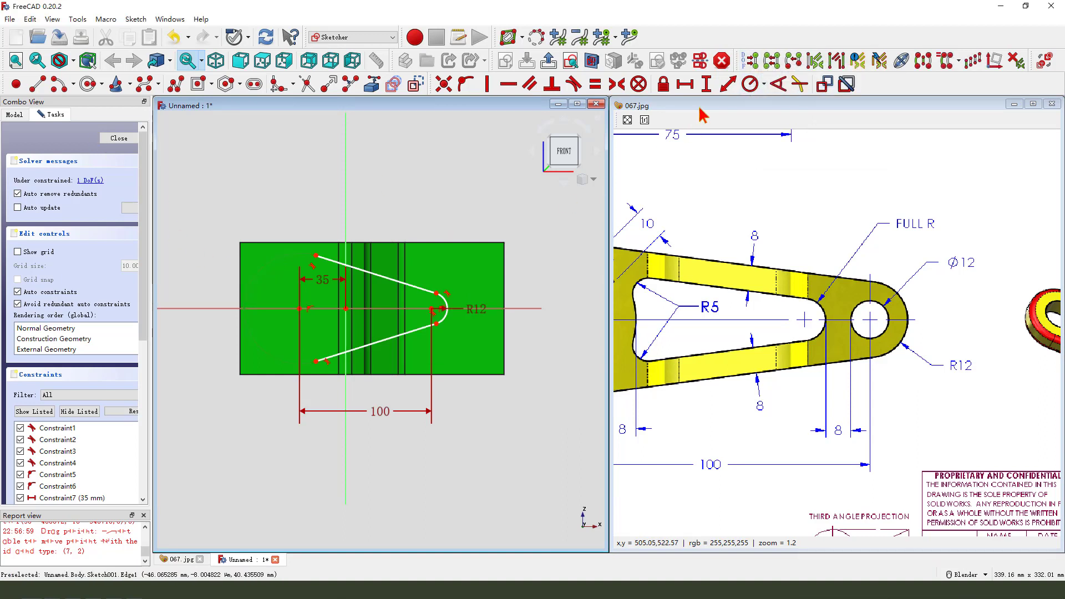
{"action": "left_click", "coordinate": [750, 84]}
{"action": "type", "text": "25"}
{"action": "key", "text": "Return"}
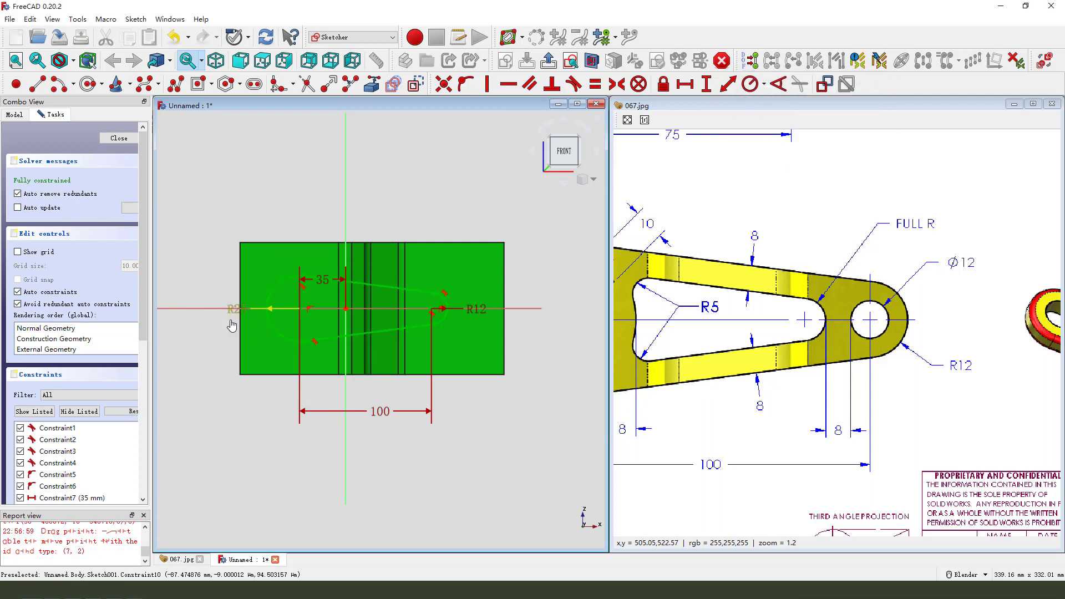
{"action": "left_click_drag", "start_coordinate": [232, 326], "coordinate": [229, 397]}
{"action": "left_click_drag", "start_coordinate": [475, 309], "coordinate": [510, 408]}
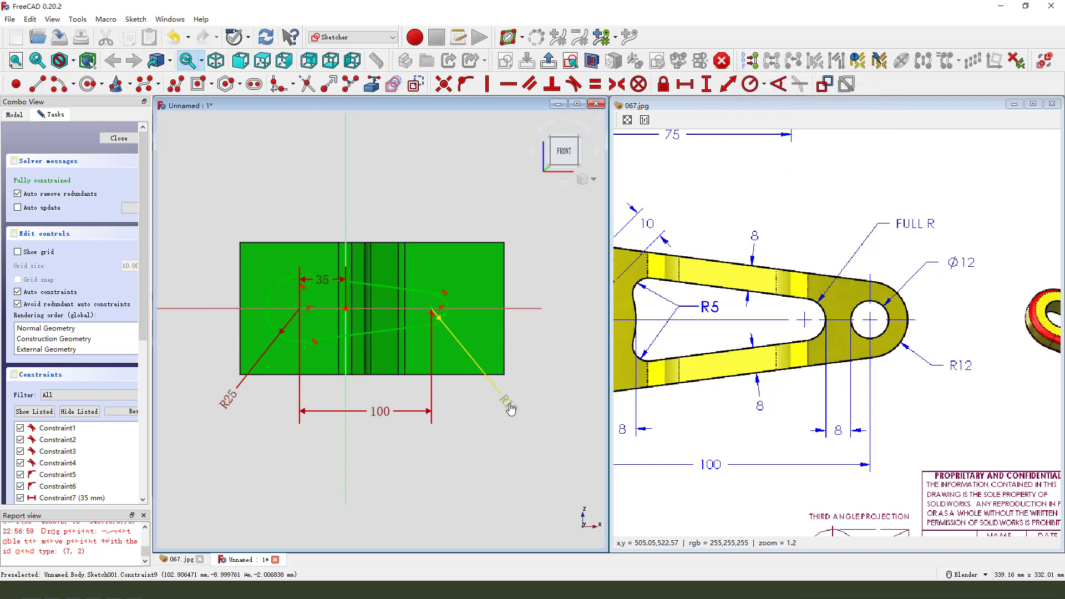
- Examine the drawing's side view for the holes at the two ends of the arm and their diameters
{"action": "left_click_drag", "start_coordinate": [740, 366], "coordinate": [827, 351]}
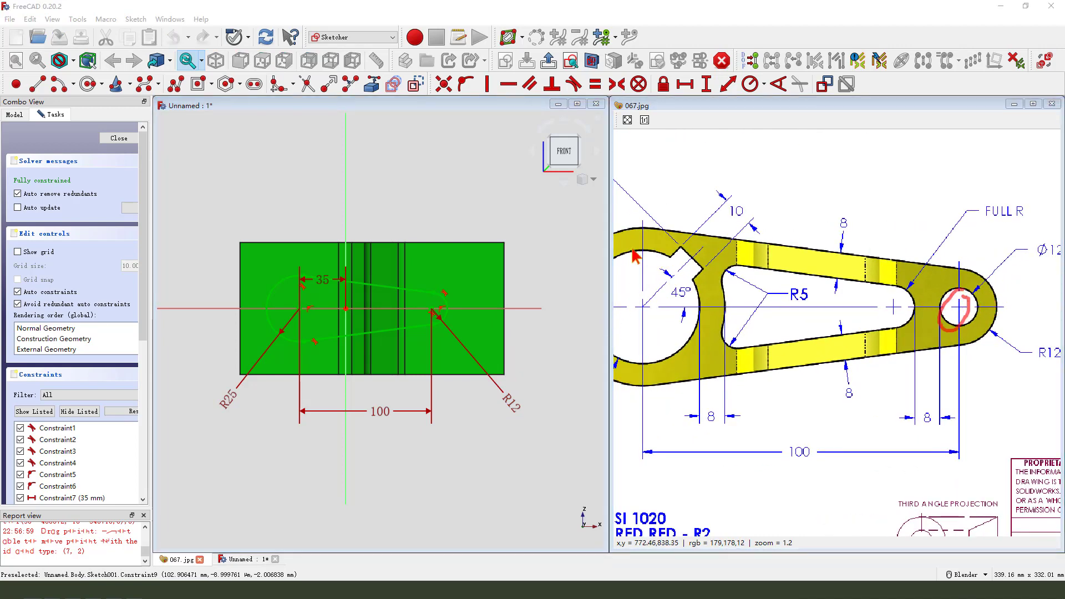
{"action": "left_click_drag", "start_coordinate": [635, 256], "coordinate": [670, 291]}
{"action": "key", "text": "Escape"}
{"action": "middle_click_drag", "start_coordinate": [980, 216], "coordinate": [883, 232]}
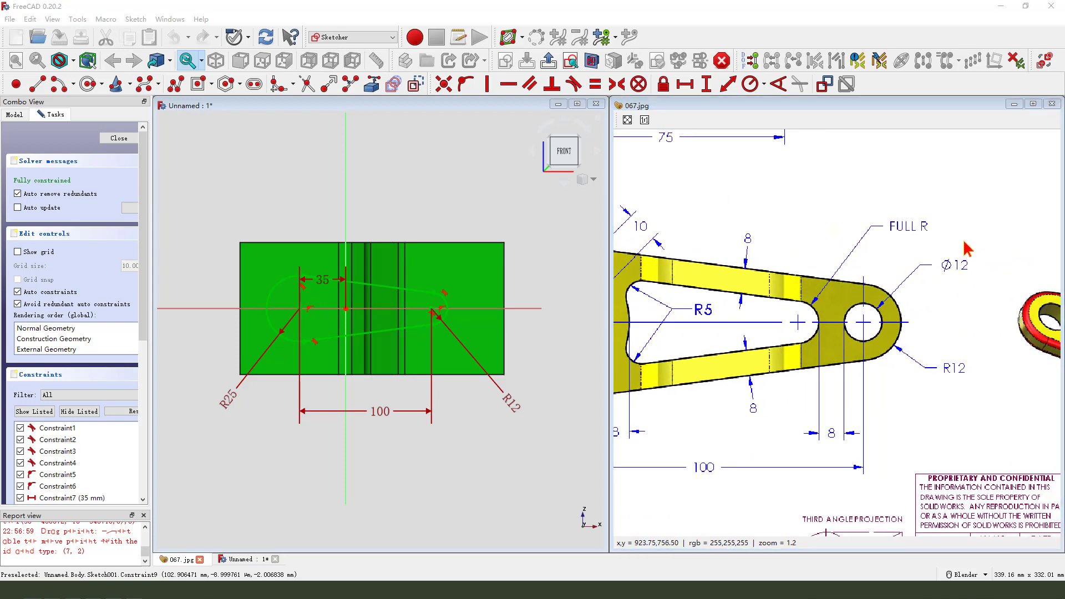
{"action": "left_click_drag", "start_coordinate": [961, 244], "coordinate": [958, 245]}
{"action": "key", "text": "Escape"}
{"action": "middle_click_drag", "start_coordinate": [697, 355], "coordinate": [930, 350]}
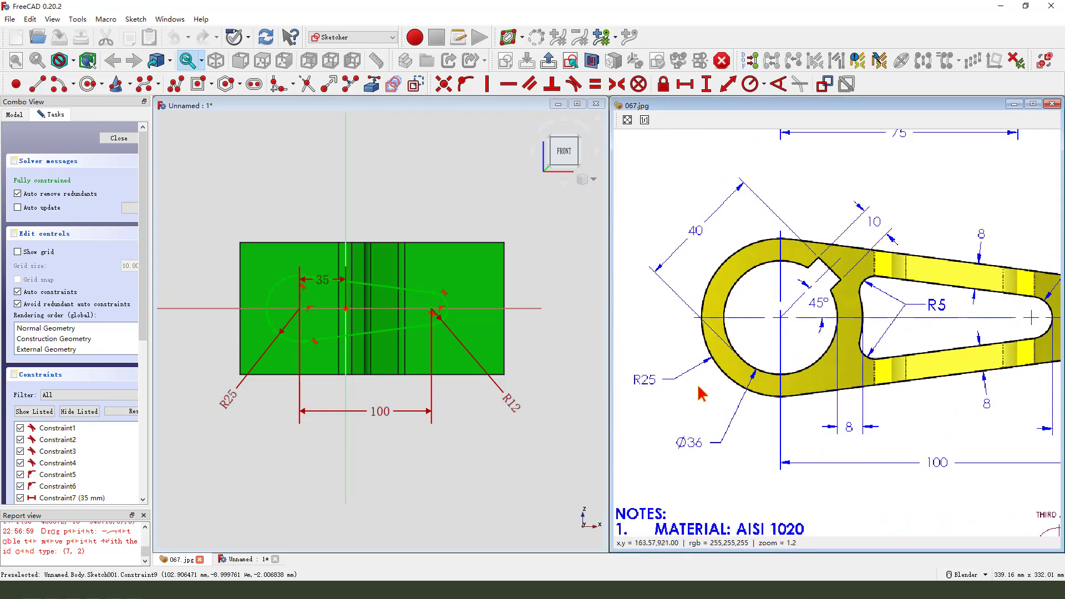
{"action": "key", "text": "ctrl+2"}
{"action": "left_click_drag", "start_coordinate": [705, 421], "coordinate": [676, 432]}
{"action": "key", "text": "Escape"}
- Draw a circle centred on the large end arc and another about 10.7 mm in diameter centred on the small end arc
{"action": "left_click", "coordinate": [87, 85]}
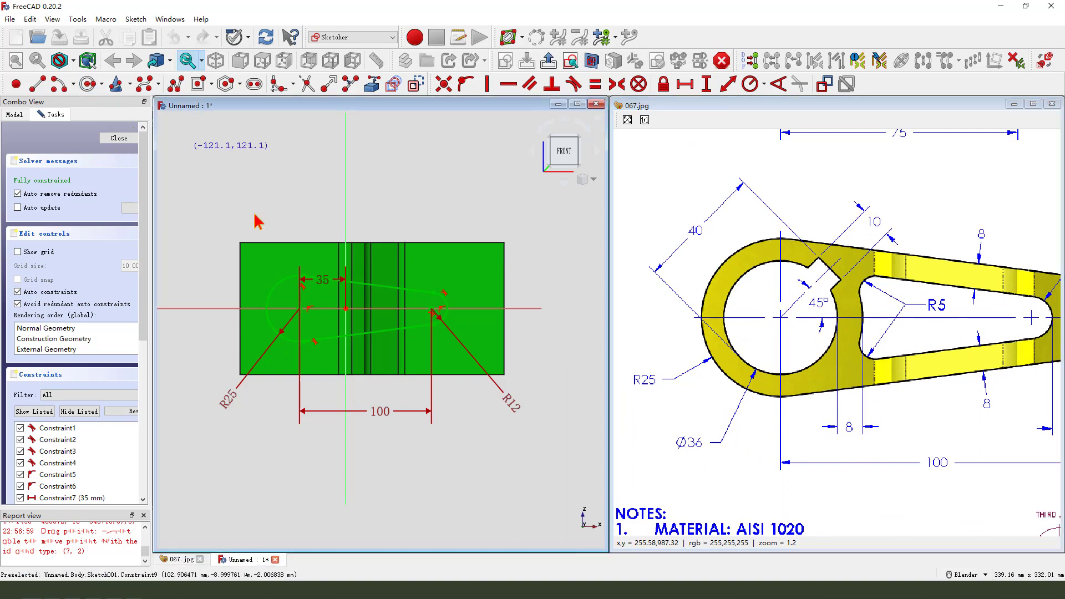
{"action": "left_click", "coordinate": [89, 87]}
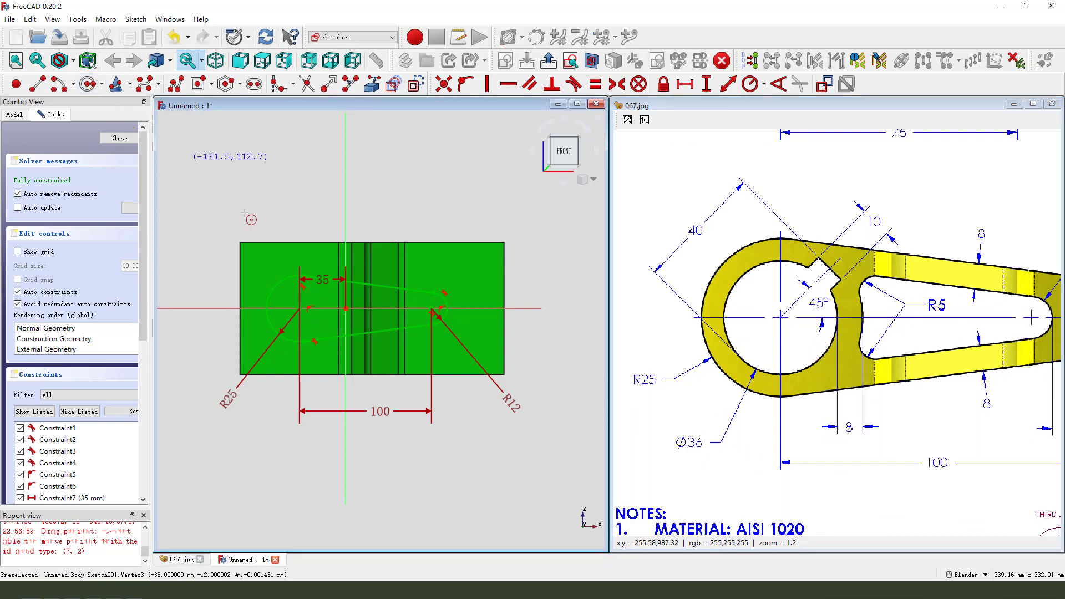
{"action": "left_click", "coordinate": [310, 320]}
{"action": "scroll", "coordinate": [431, 308], "scroll_direction": "up", "scroll_amount": 2}
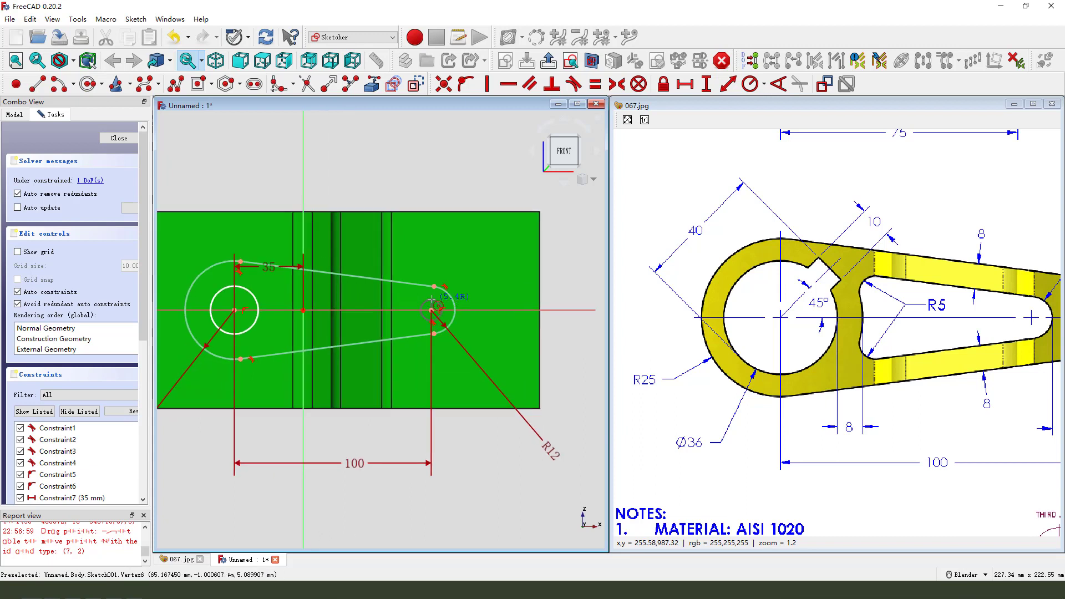
{"action": "left_click", "coordinate": [432, 309]}
{"action": "left_click", "coordinate": [441, 308]}
{"action": "right_click", "coordinate": [441, 307]}
- Constrain the small end's hole to a diameter of 12 mm and the large end's hole to 36 mm
{"action": "left_click", "coordinate": [441, 308]}
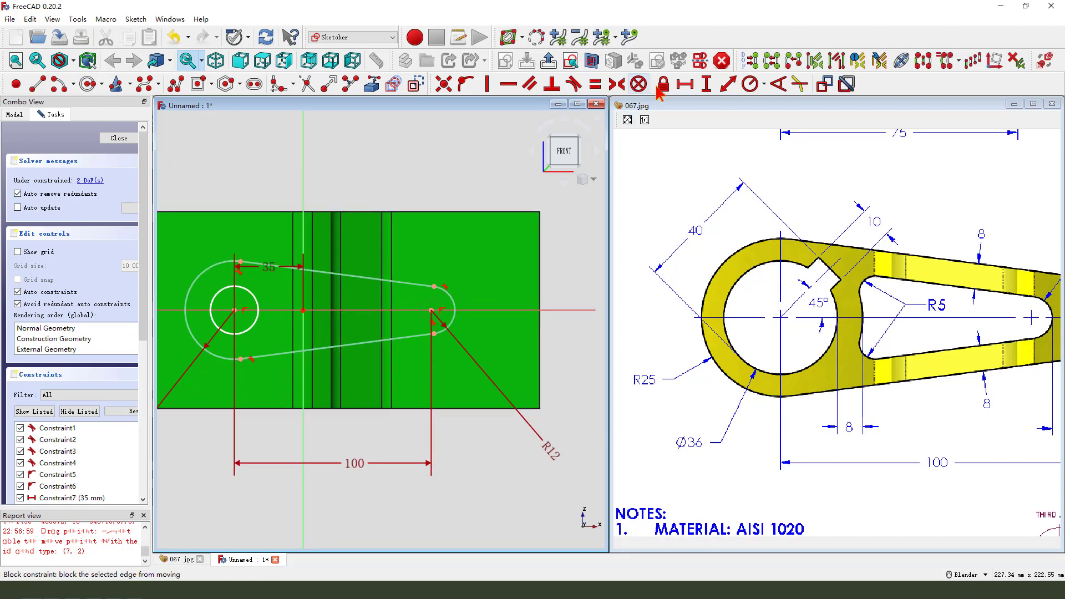
{"action": "left_click", "coordinate": [764, 84]}
{"action": "left_click", "coordinate": [782, 112]}
{"action": "type", "text": "1"}
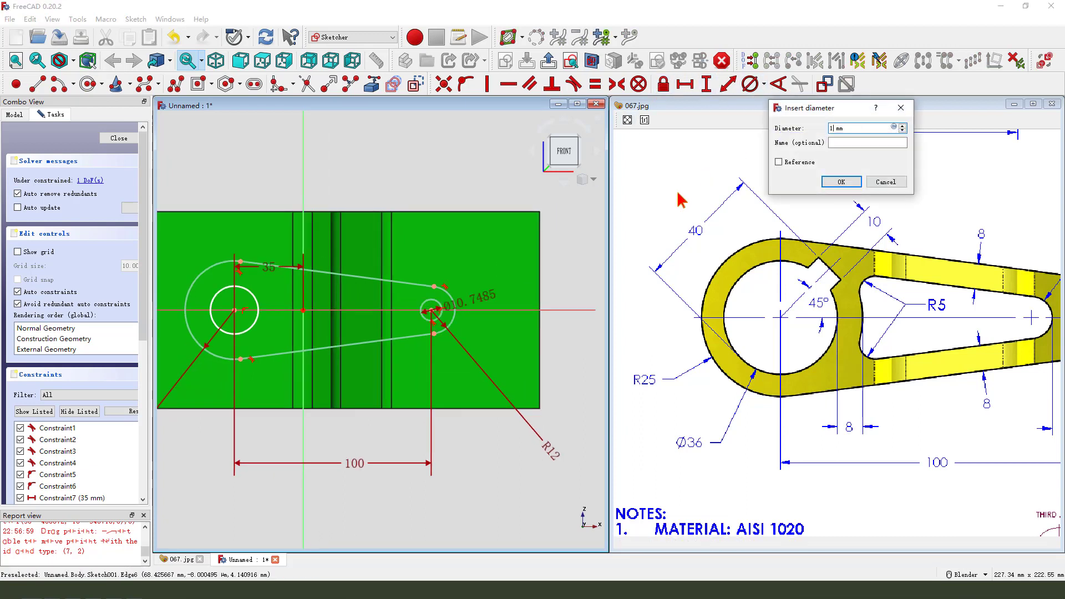
{"action": "type", "text": "2"}
{"action": "key", "text": "Return"}
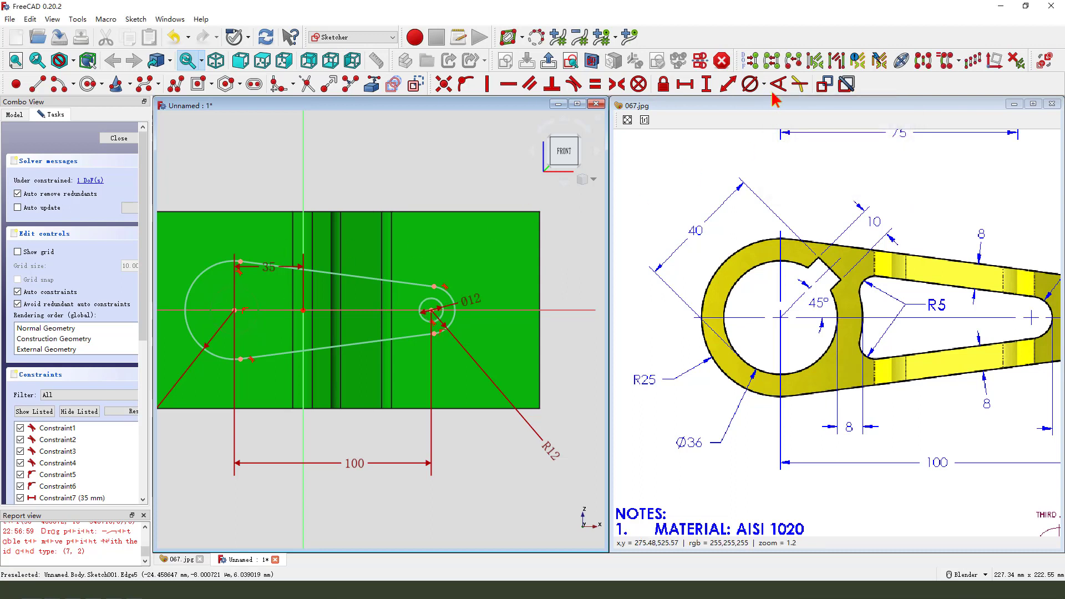
{"action": "left_click", "coordinate": [753, 85]}
{"action": "key", "text": "Return"}
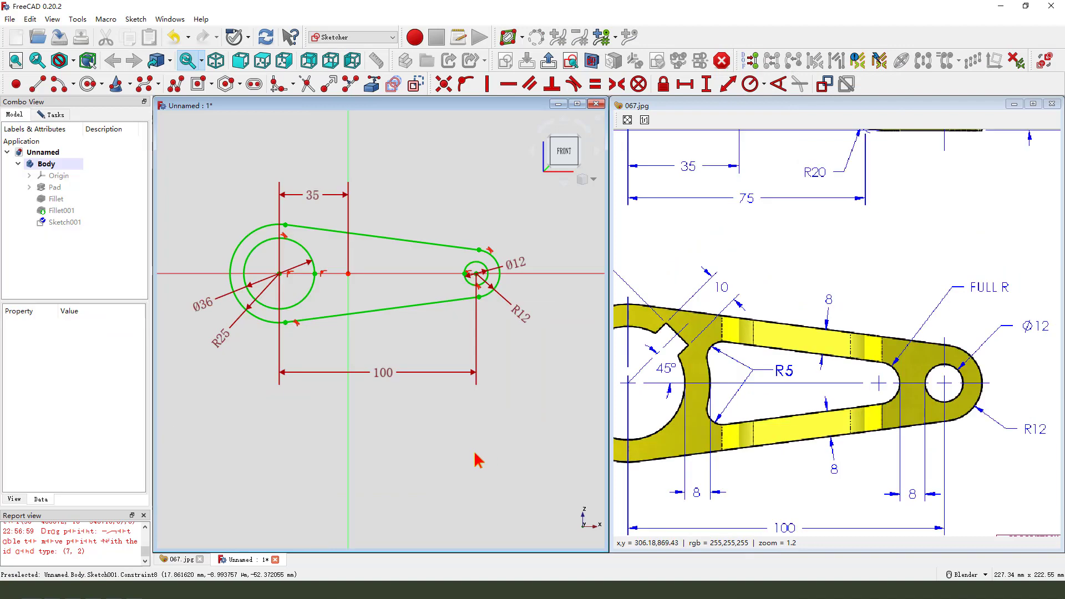
- Draw a circle centred on the sketch origin that encloses the whole arm outline, and constrain its radius to 175.92 mm
{"action": "left_click", "coordinate": [87, 84]}
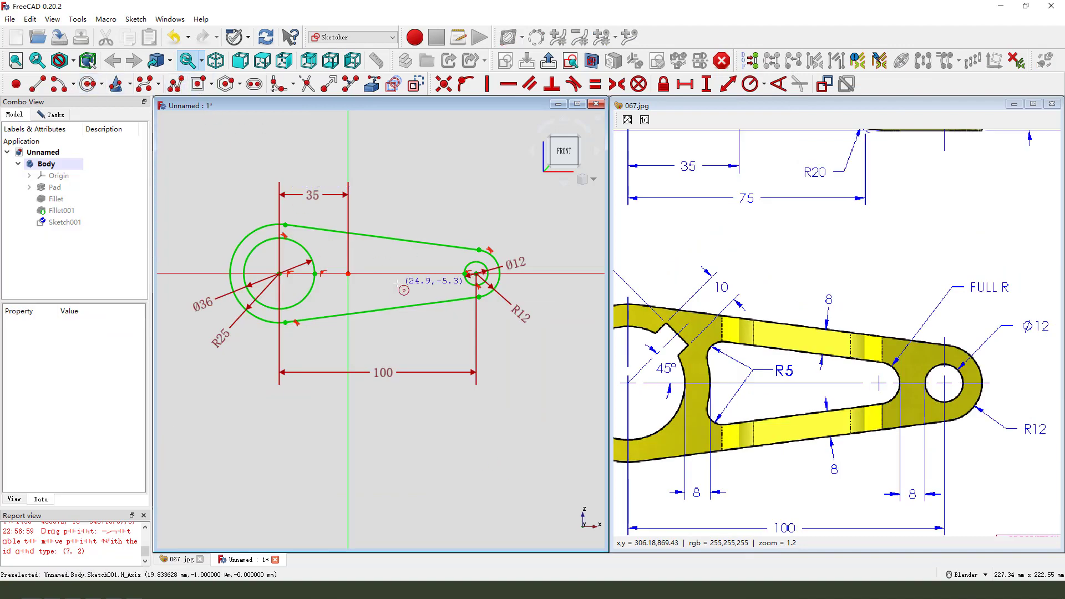
{"action": "left_click", "coordinate": [348, 274]}
{"action": "scroll", "coordinate": [350, 274], "scroll_direction": "down", "scroll_amount": 4}
{"action": "left_click", "coordinate": [457, 387]}
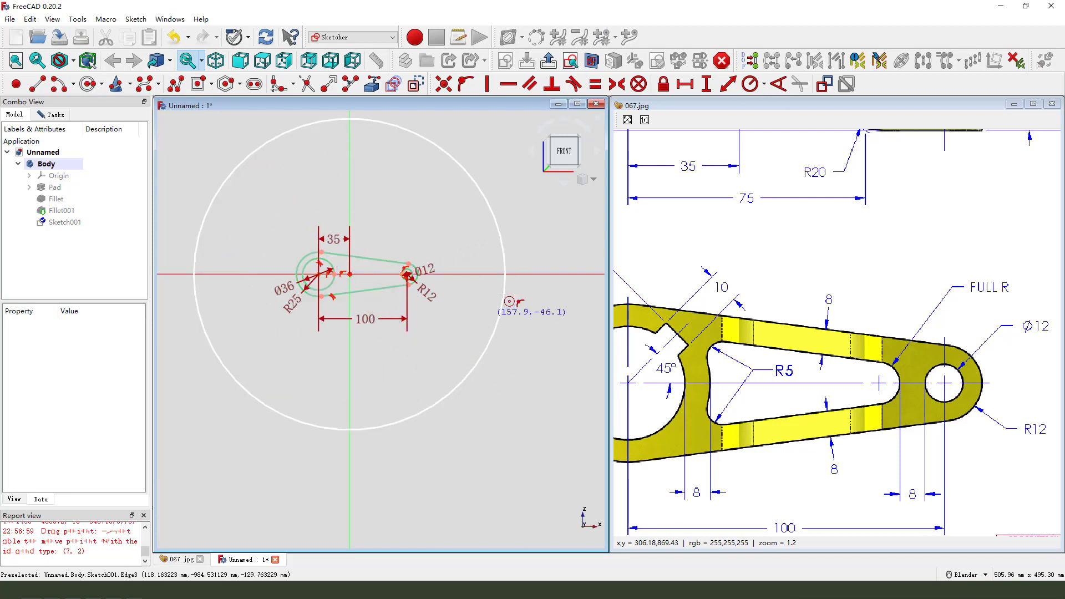
{"action": "left_click", "coordinate": [504, 251]}
{"action": "left_click", "coordinate": [748, 84]}
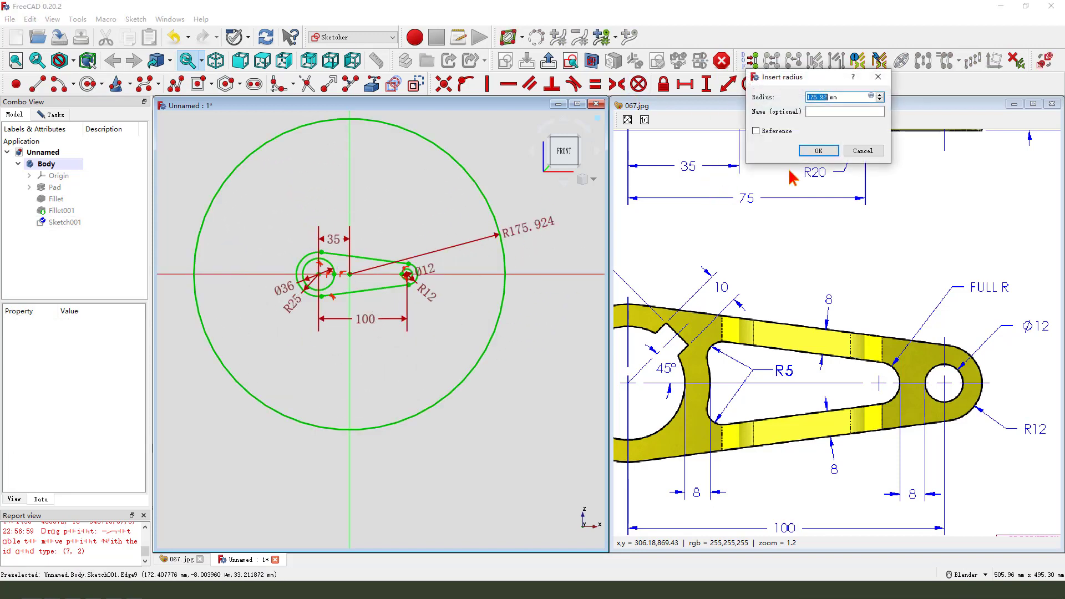
{"action": "left_click", "coordinate": [818, 150]}
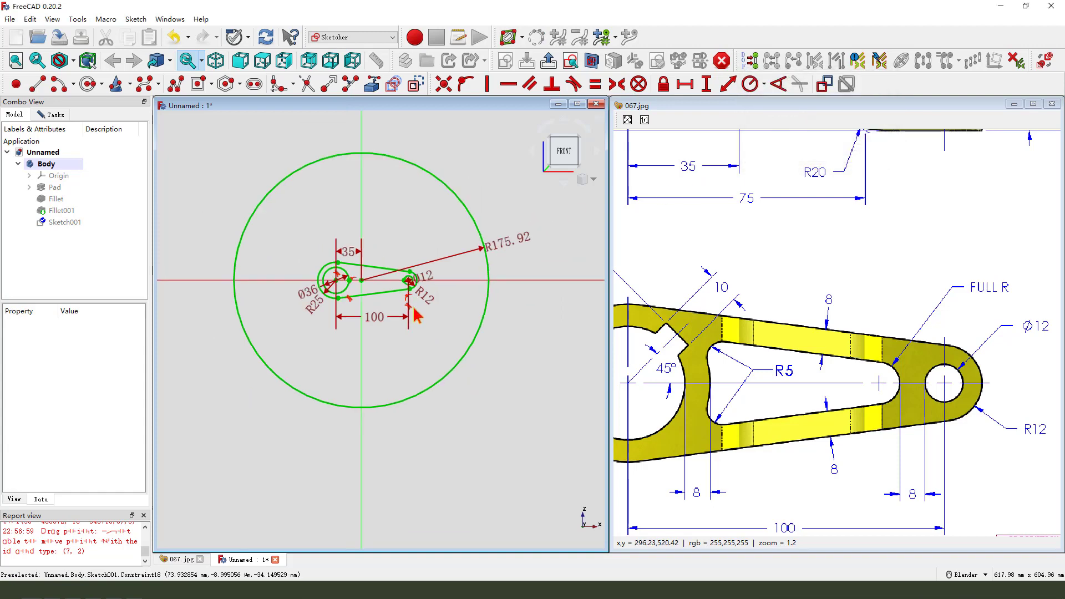
- Finish the sketch and pocket it through all, symmetric to the sketch plane, to trim the fork to the arm outline
{"action": "left_click", "coordinate": [548, 62]}
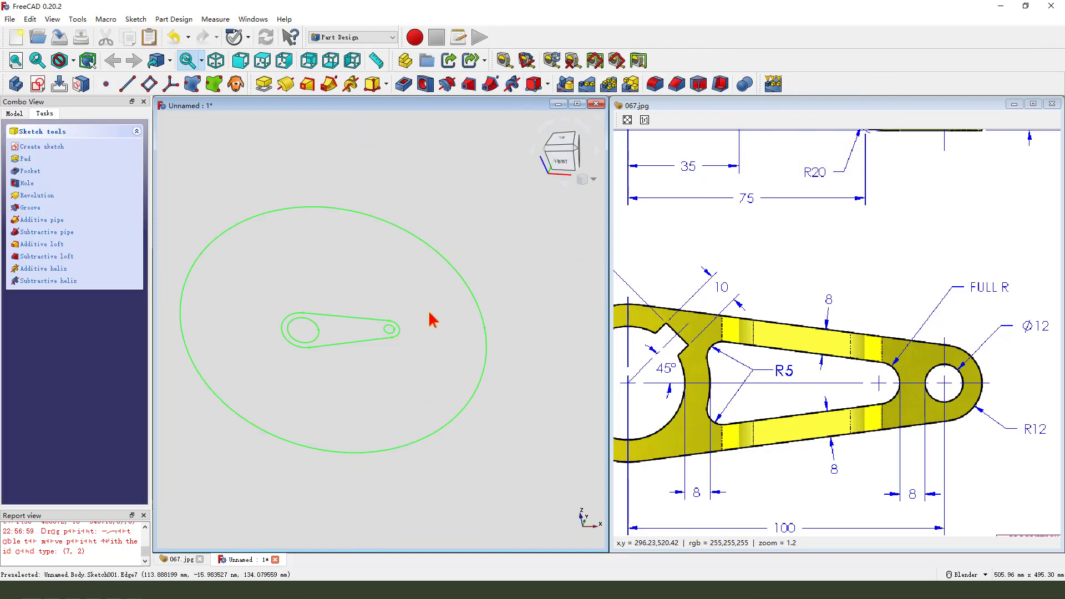
{"action": "left_click", "coordinate": [403, 84]}
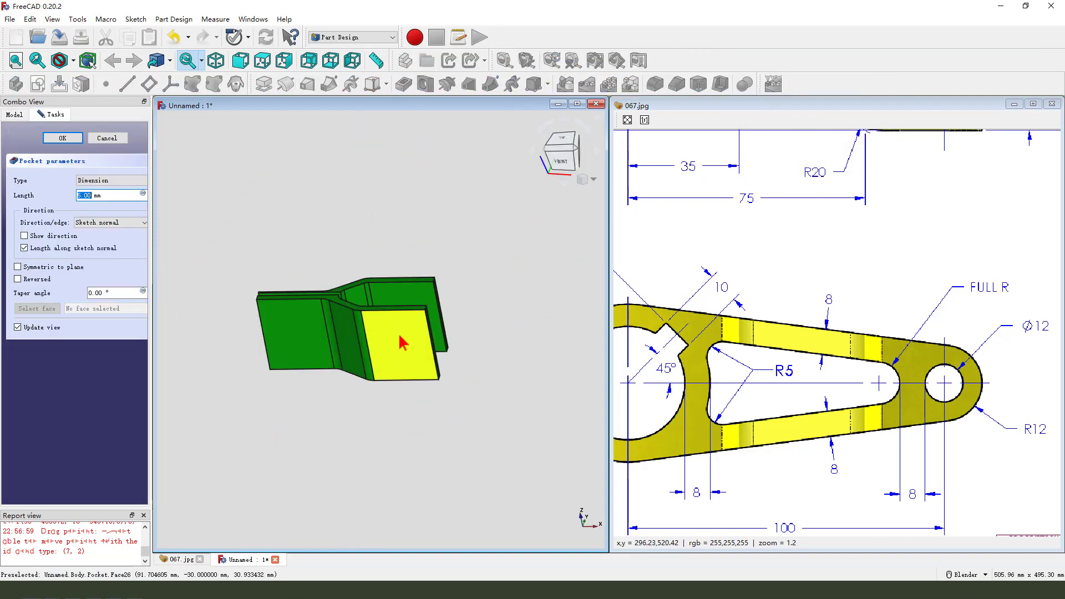
{"action": "left_click", "coordinate": [110, 181]}
{"action": "left_click", "coordinate": [118, 196]}
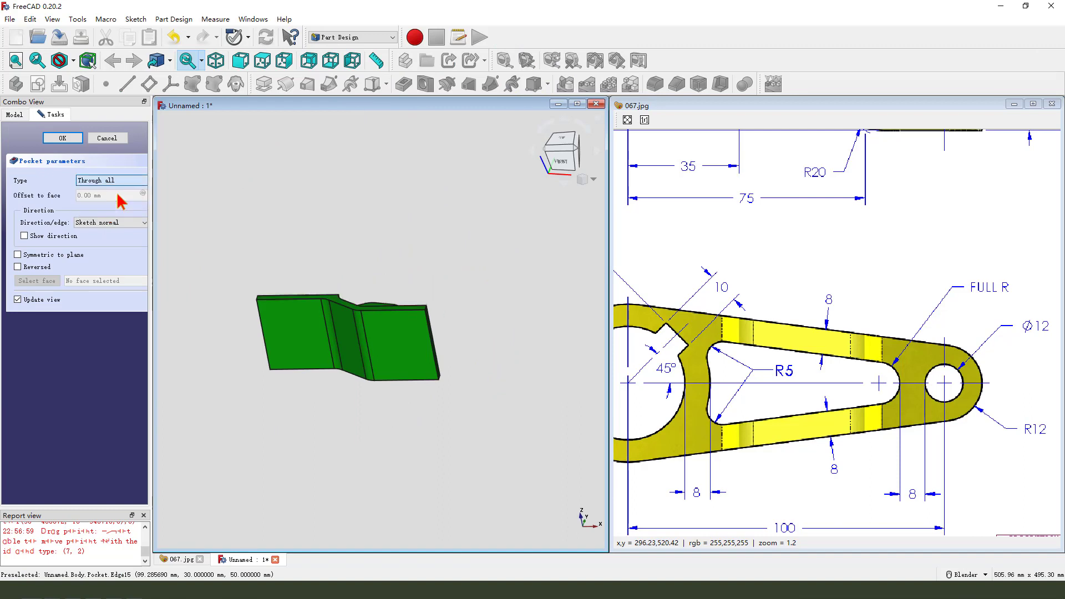
{"action": "left_click", "coordinate": [17, 255]}
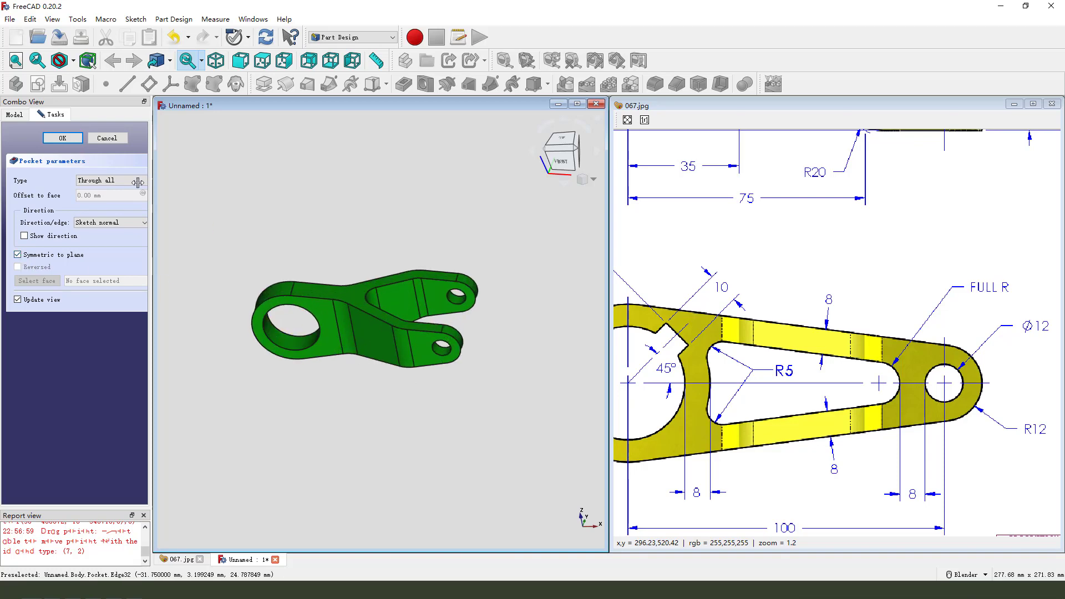
{"action": "left_click", "coordinate": [65, 139]}
{"action": "mouse_move", "coordinate": [404, 380]}
{"action": "middle_mouse_down"}
{"action": "mouse_move", "coordinate": [445, 343]}
{"action": "mouse_move", "coordinate": [380, 378]}
{"action": "mouse_move", "coordinate": [408, 378]}
{"action": "middle_mouse_up"}
- Check the inner opening's outline on the drawing and start a new sketch on the XZ plane
{"action": "middle_click_drag", "start_coordinate": [740, 429], "coordinate": [764, 395]}
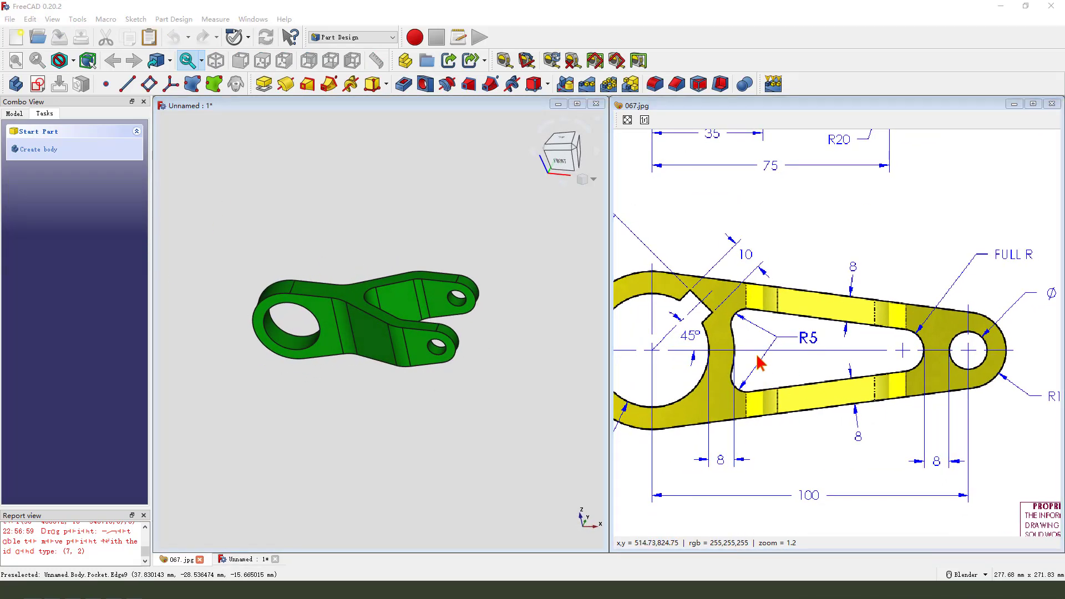
{"action": "left_click_drag", "start_coordinate": [741, 317], "coordinate": [899, 330]}
{"action": "left_click_drag", "start_coordinate": [878, 381], "coordinate": [726, 377]}
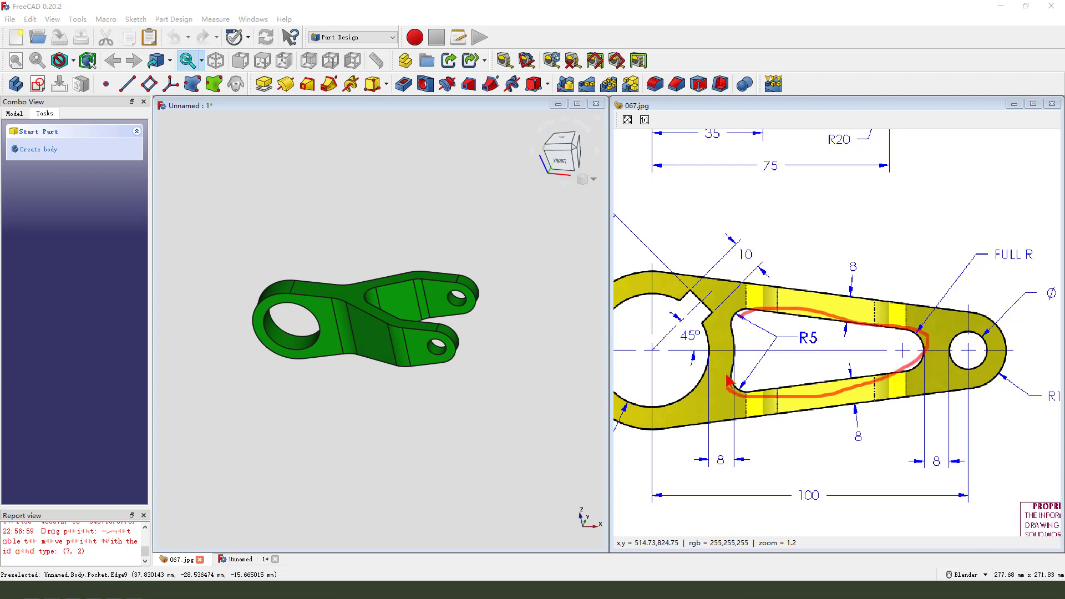
{"action": "mouse_move", "coordinate": [850, 276]}
{"action": "left_mouse_down"}
{"action": "mouse_move", "coordinate": [813, 355]}
{"action": "mouse_move", "coordinate": [863, 333]}
{"action": "left_mouse_up"}
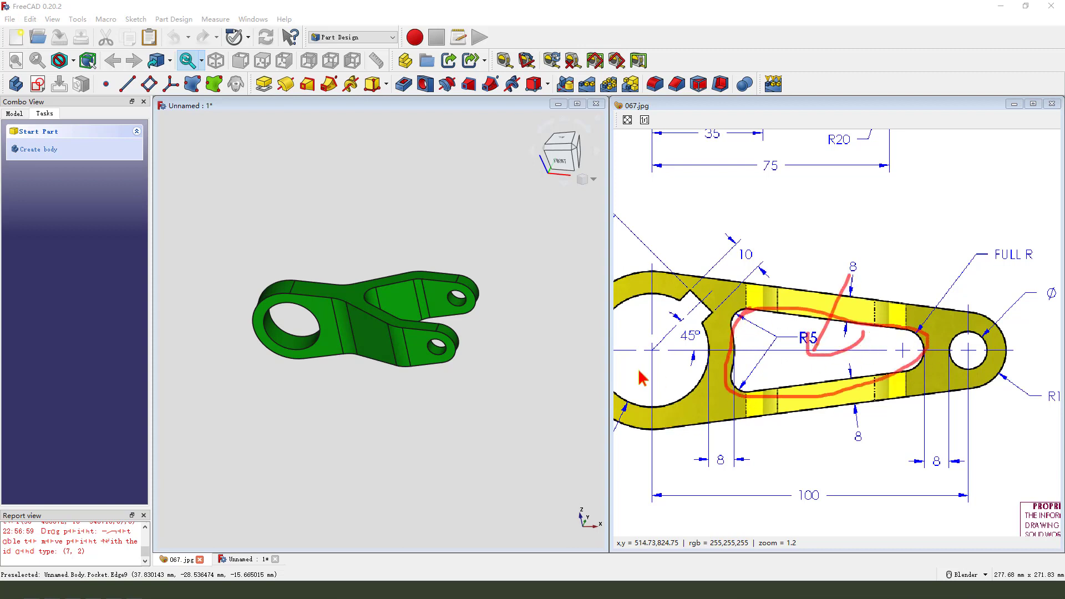
{"action": "left_click", "coordinate": [37, 83]}
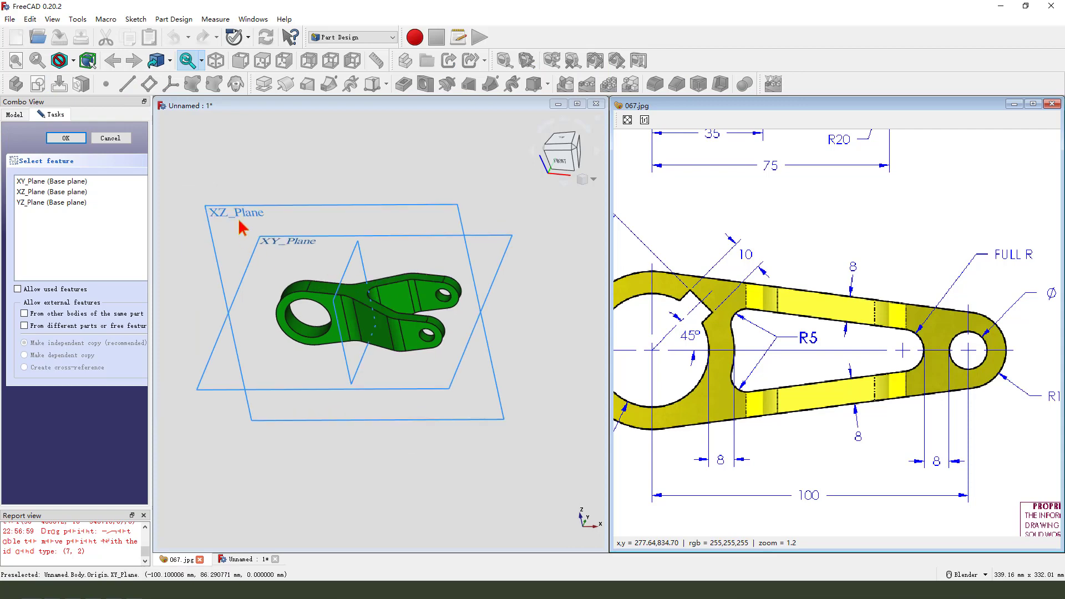
{"action": "left_click", "coordinate": [234, 217]}
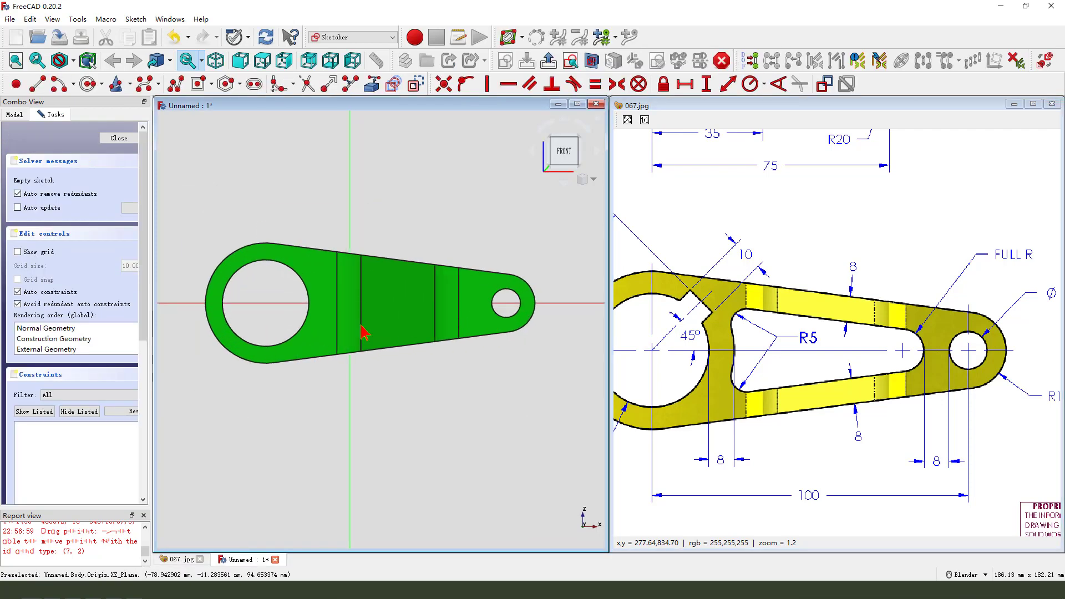
- Link the arm's upper and lower middle edges and both hole edges as external geometry, with the sketch shown in section view
{"action": "left_click", "coordinate": [372, 84]}
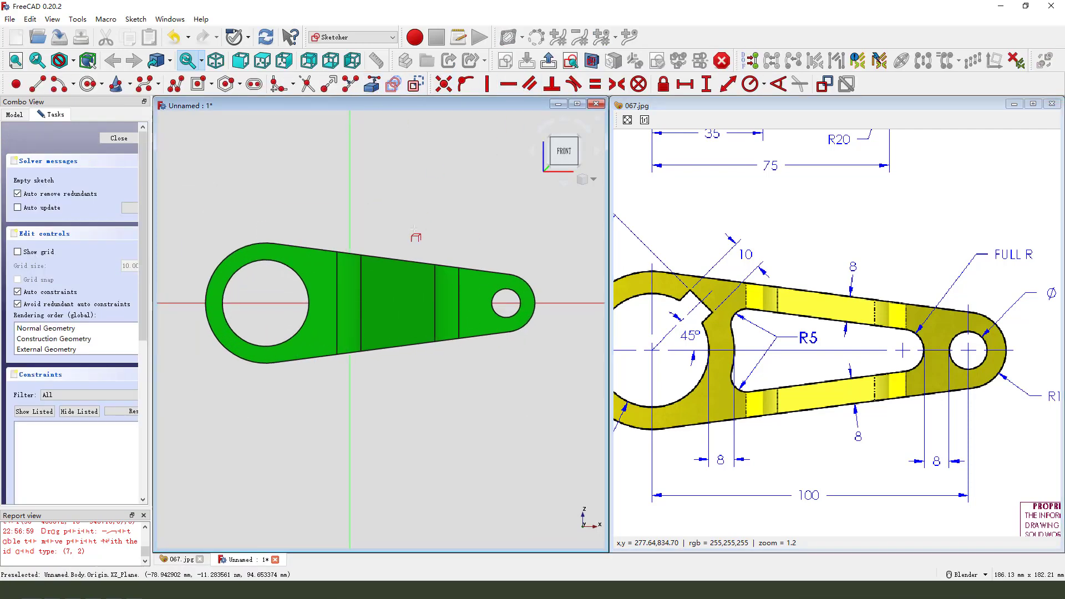
{"action": "left_click", "coordinate": [403, 259]}
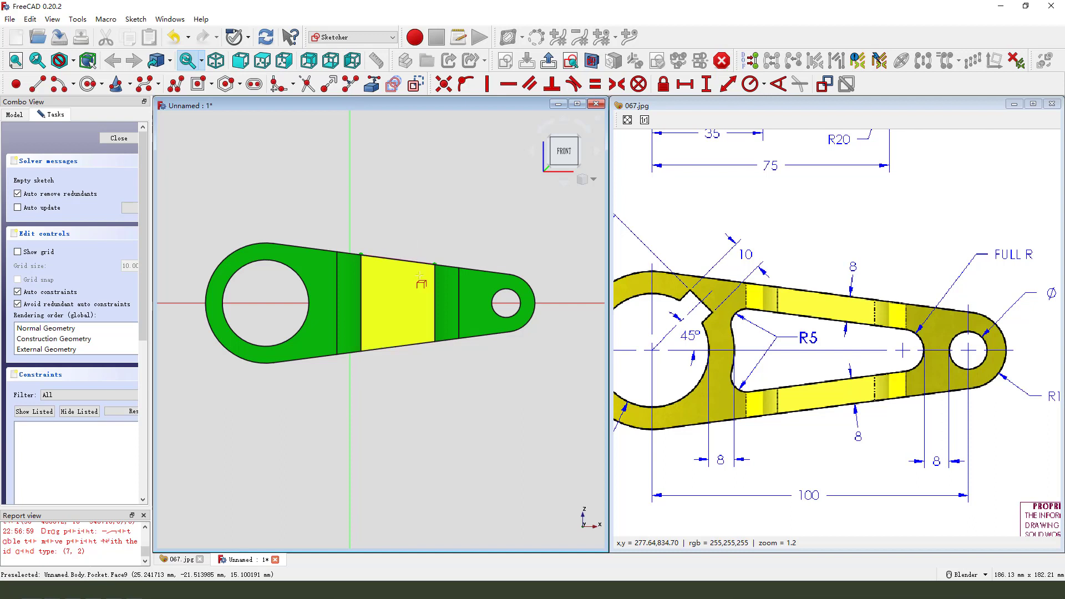
{"action": "left_click", "coordinate": [403, 347]}
{"action": "left_click", "coordinate": [513, 293]}
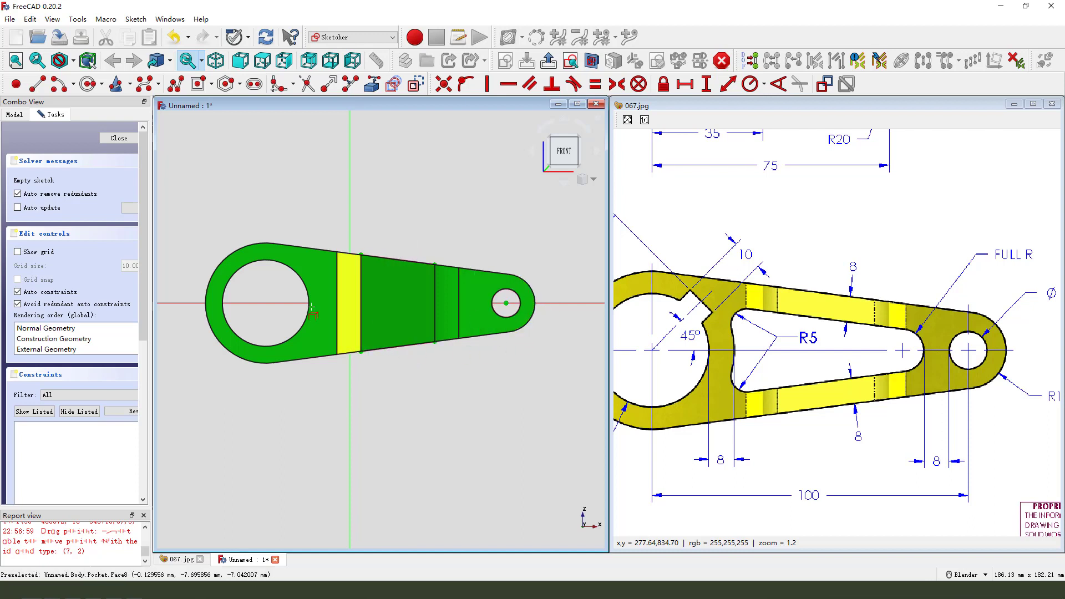
{"action": "left_click", "coordinate": [295, 272]}
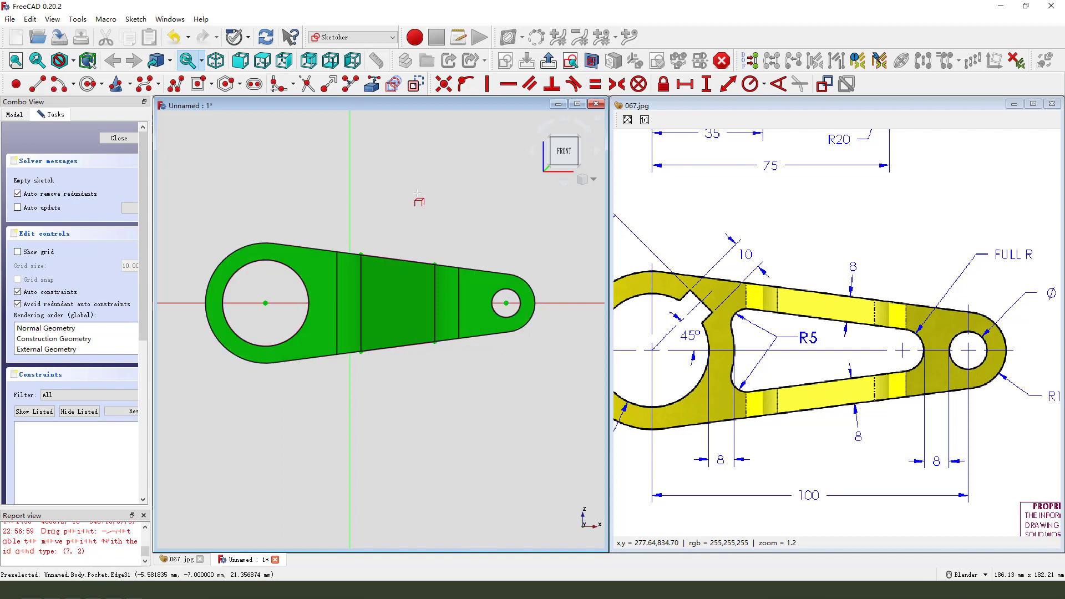
{"action": "left_click", "coordinate": [592, 61]}
{"action": "scroll", "coordinate": [409, 383], "scroll_direction": "up", "scroll_amount": 2}
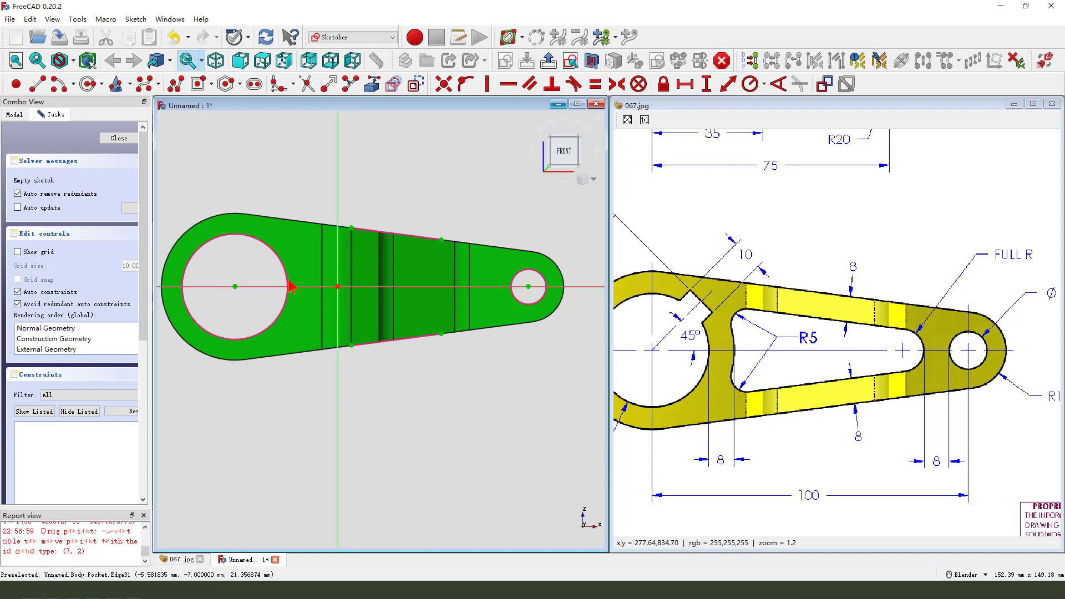
- Draw an arc centred on the large hole just outside its rim, and a rounded end arc centred on the horizontal axis toward the small hole
{"action": "left_click", "coordinate": [58, 84]}
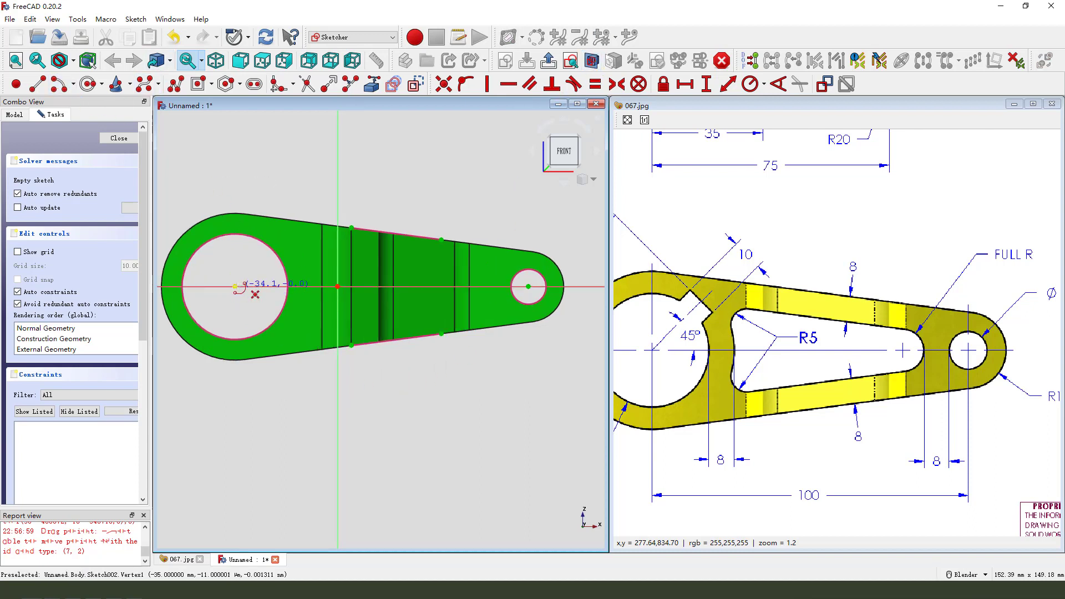
{"action": "left_click", "coordinate": [235, 286]}
{"action": "left_click", "coordinate": [297, 249]}
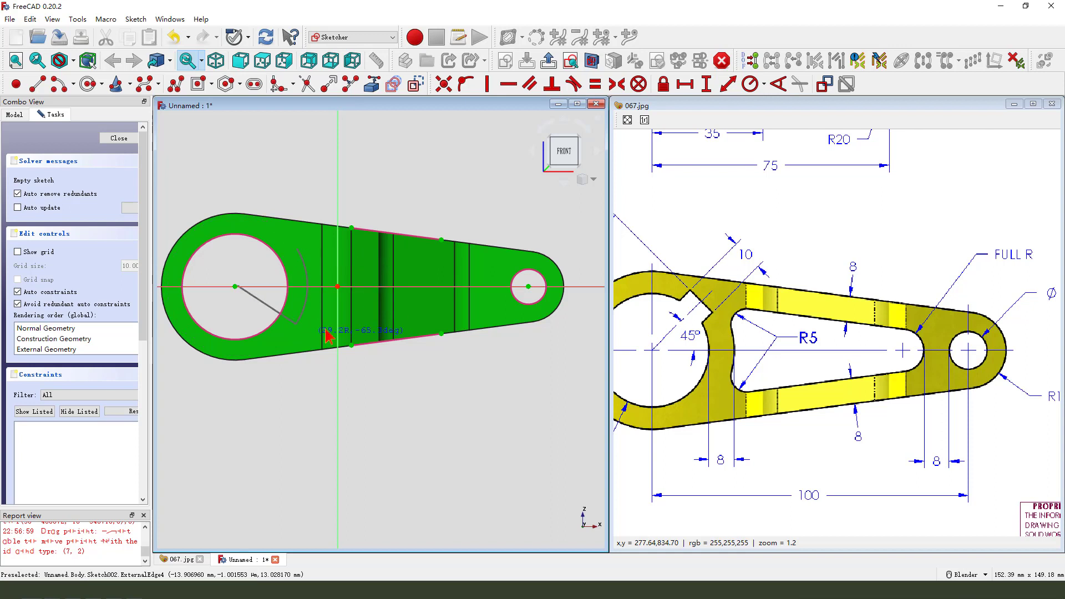
{"action": "left_click", "coordinate": [299, 326]}
{"action": "left_click", "coordinate": [428, 288]}
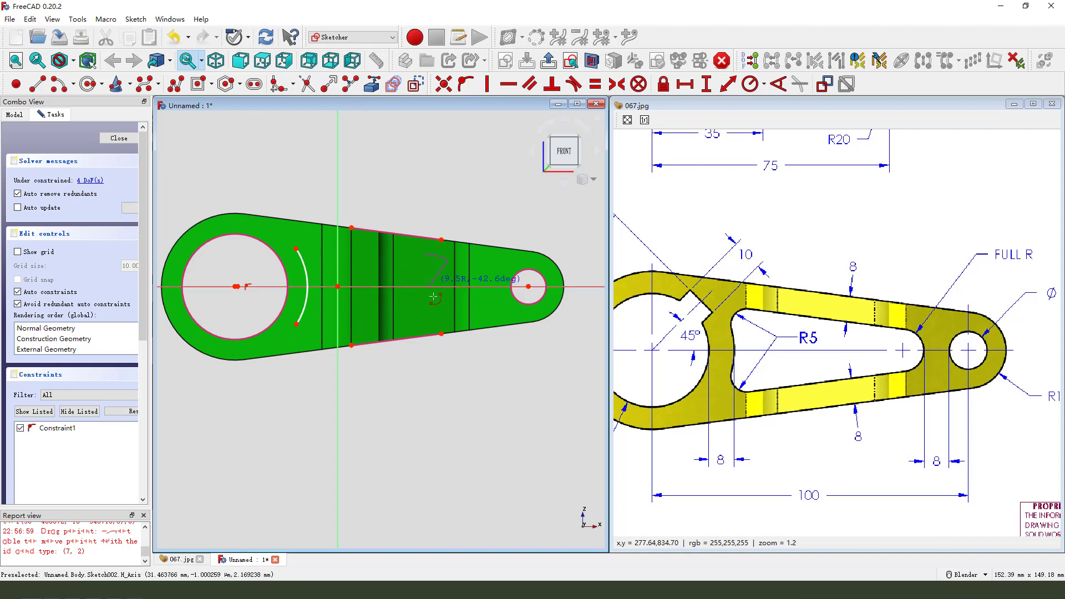
{"action": "left_click", "coordinate": [424, 319]}
{"action": "left_click", "coordinate": [424, 254]}
- Join the two arcs with an upper and a lower line, removing the lower line's horizontal constraint and pulling its corner outward to slope it
{"action": "left_click", "coordinate": [37, 84]}
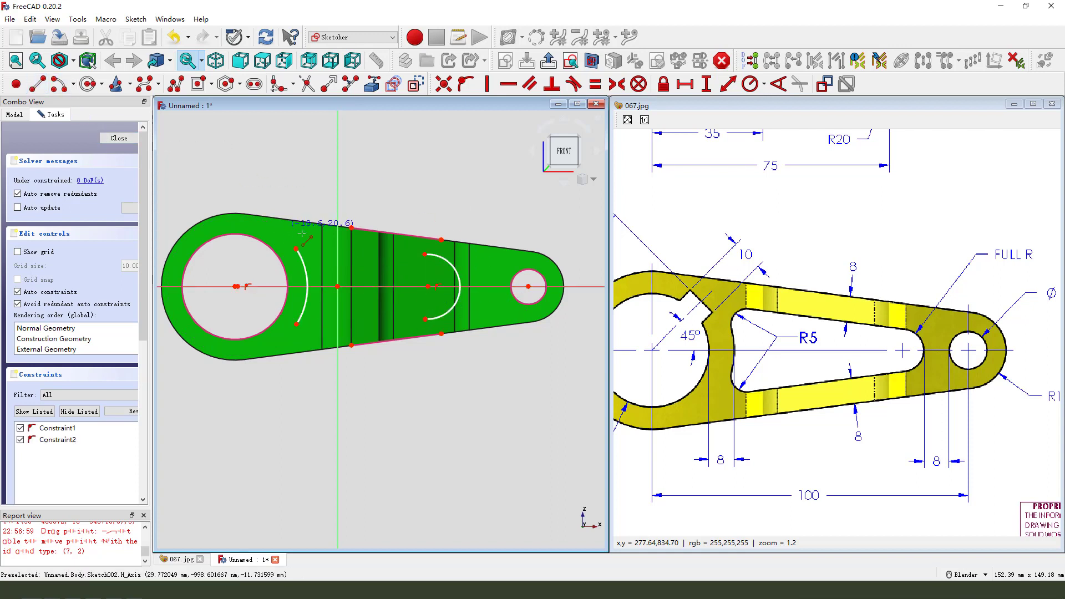
{"action": "left_click", "coordinate": [424, 254]}
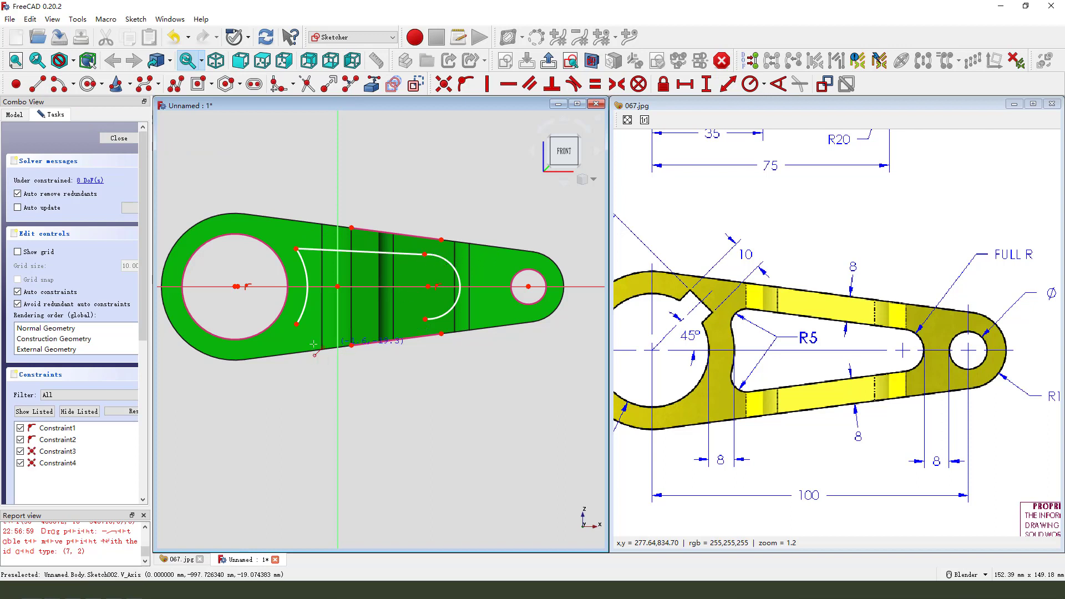
{"action": "left_click", "coordinate": [426, 321]}
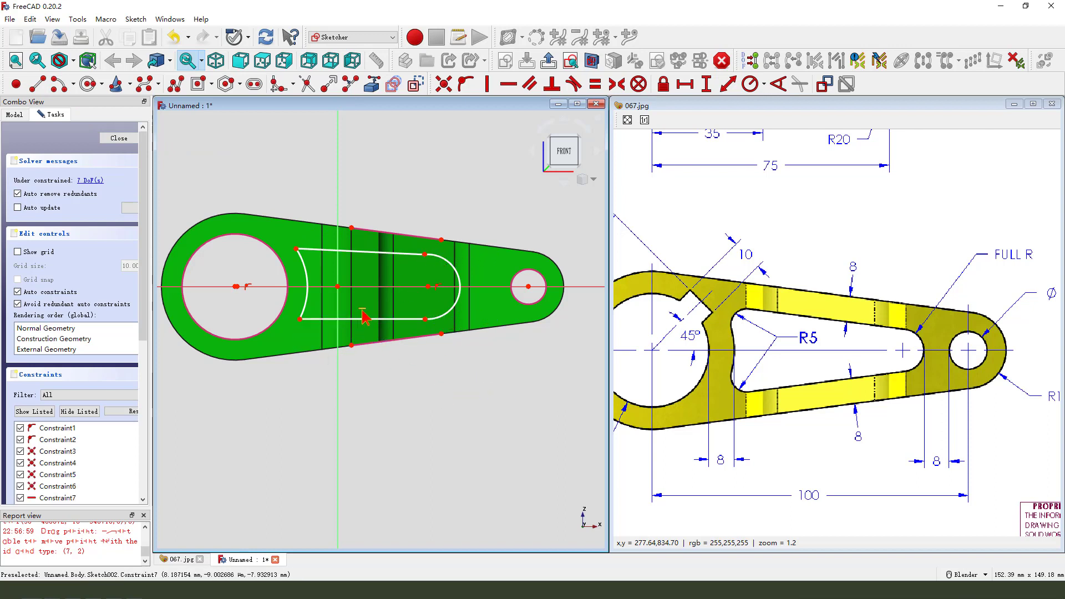
{"action": "key", "text": "Delete"}
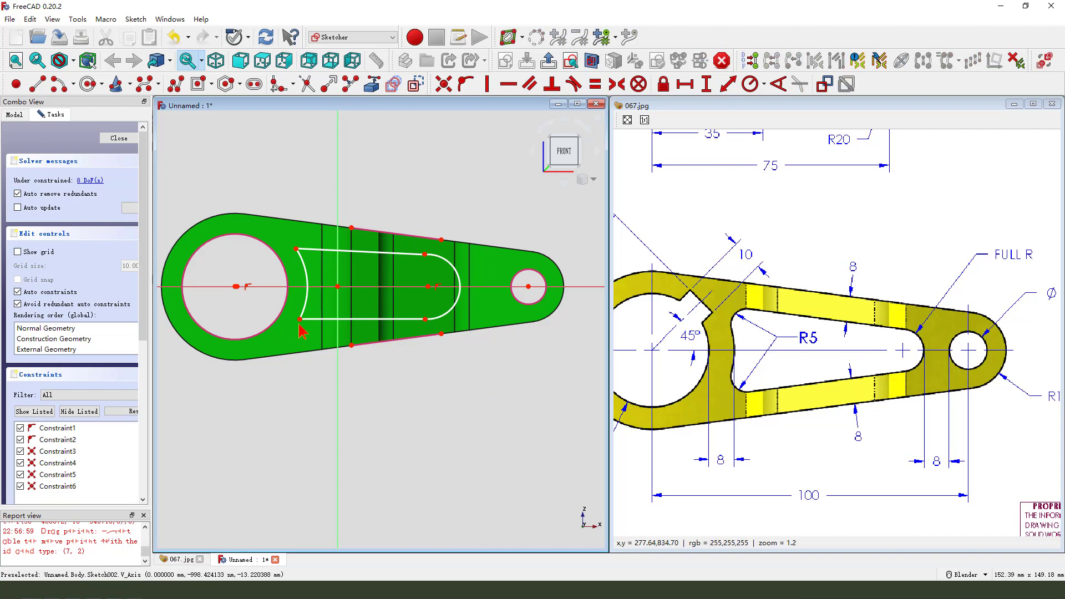
{"action": "left_click_drag", "start_coordinate": [300, 323], "coordinate": [300, 338]}
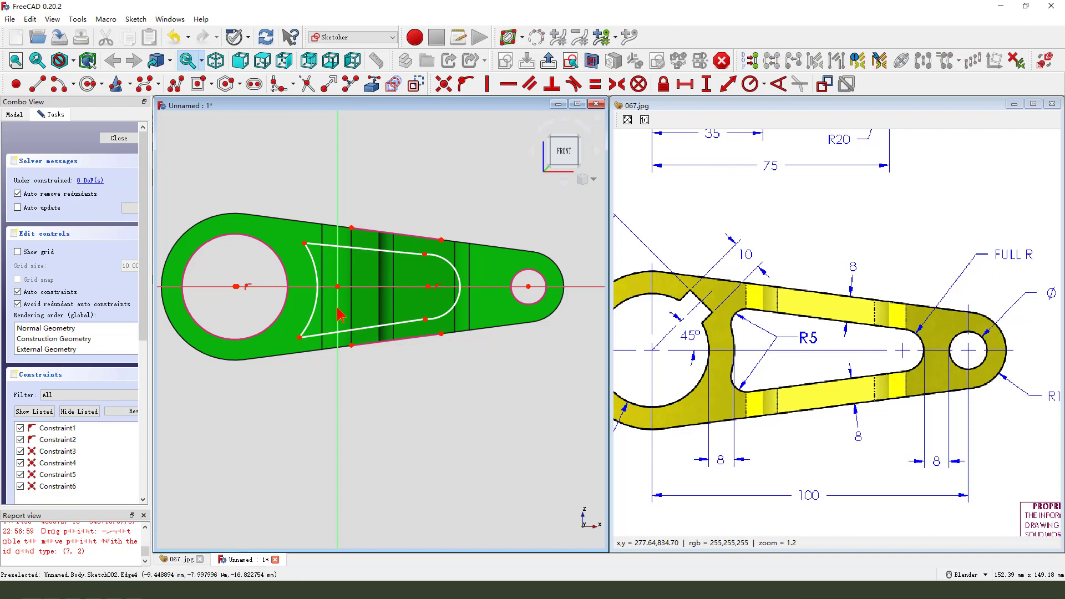
- Fillet the two corners where the lines meet the large-end arc, and constrain both fillets to be equal
{"action": "left_click", "coordinate": [282, 86]}
{"action": "left_click", "coordinate": [318, 245]}
{"action": "left_click", "coordinate": [311, 256]}
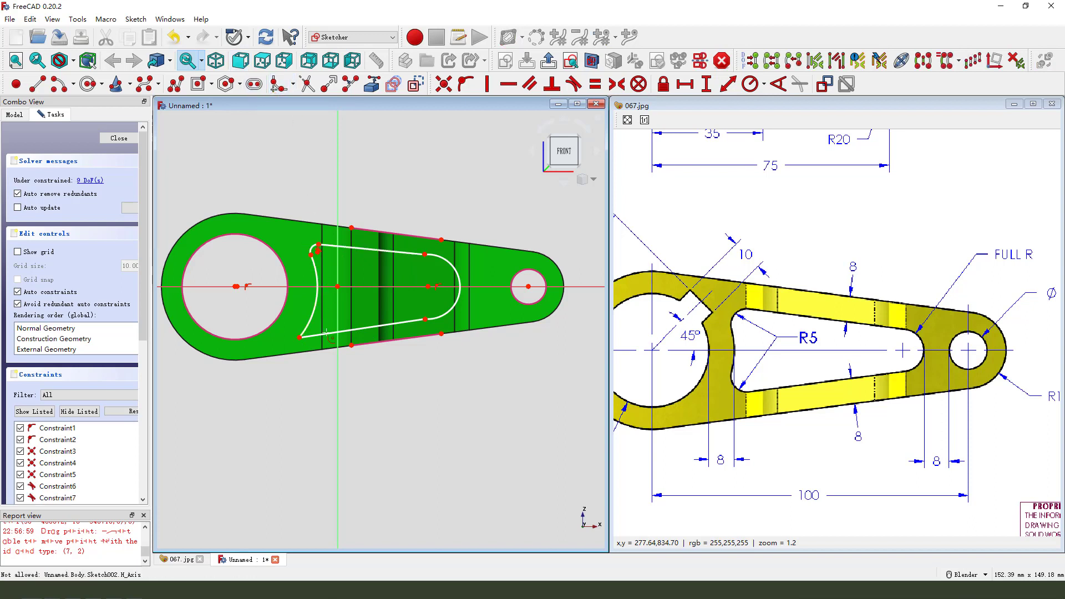
{"action": "left_click", "coordinate": [310, 329]}
{"action": "left_click", "coordinate": [333, 334]}
{"action": "left_click", "coordinate": [312, 248]}
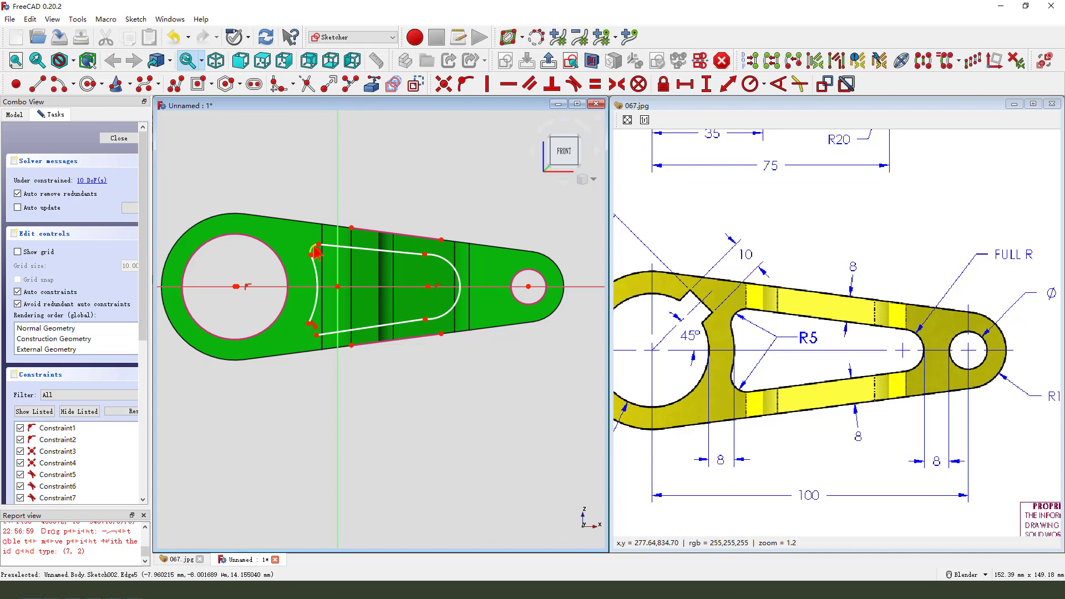
{"action": "left_click", "coordinate": [595, 84]}
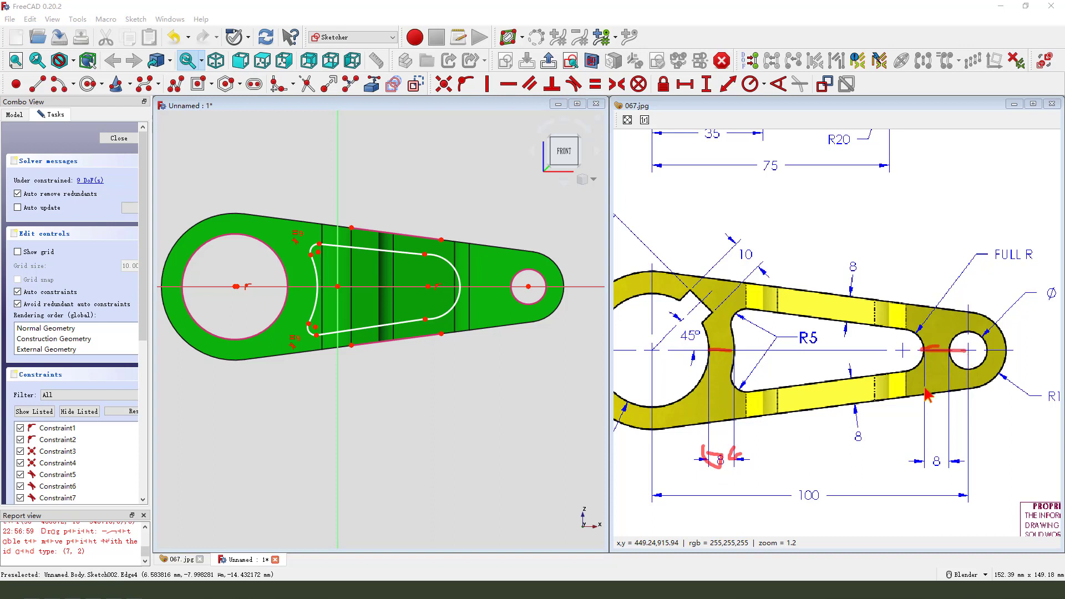
- Place sketch points on the large hole's edge, the opening's large-end and small-end arcs, and the small hole's edge
{"action": "left_click_drag", "start_coordinate": [937, 472], "coordinate": [949, 452]}
{"action": "key", "text": "Escape"}
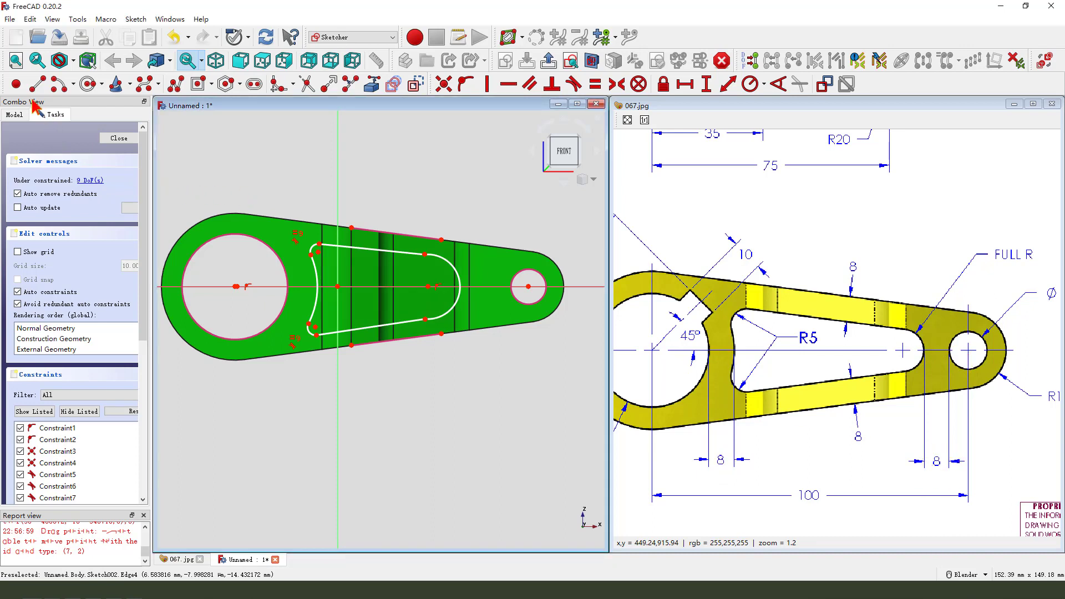
{"action": "left_click", "coordinate": [16, 84]}
{"action": "left_click", "coordinate": [286, 279]}
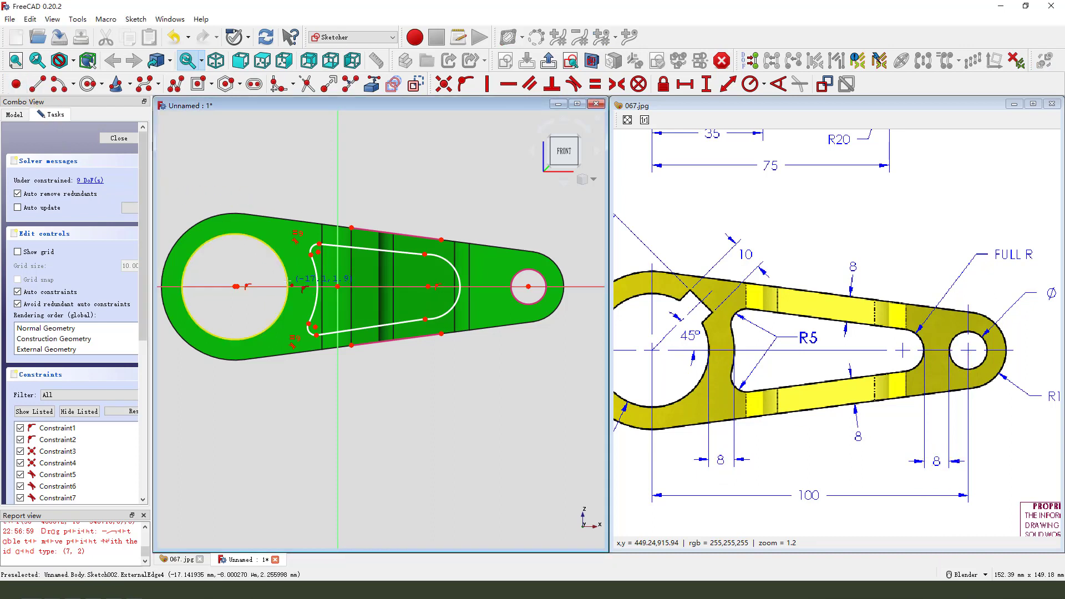
{"action": "left_click", "coordinate": [318, 278]}
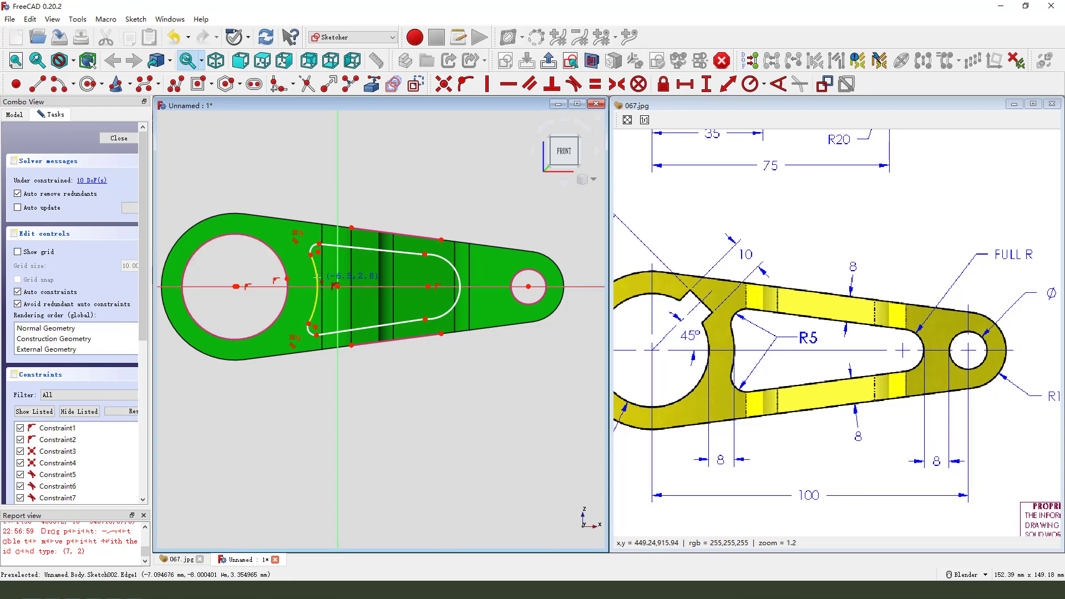
{"action": "left_click", "coordinate": [460, 282]}
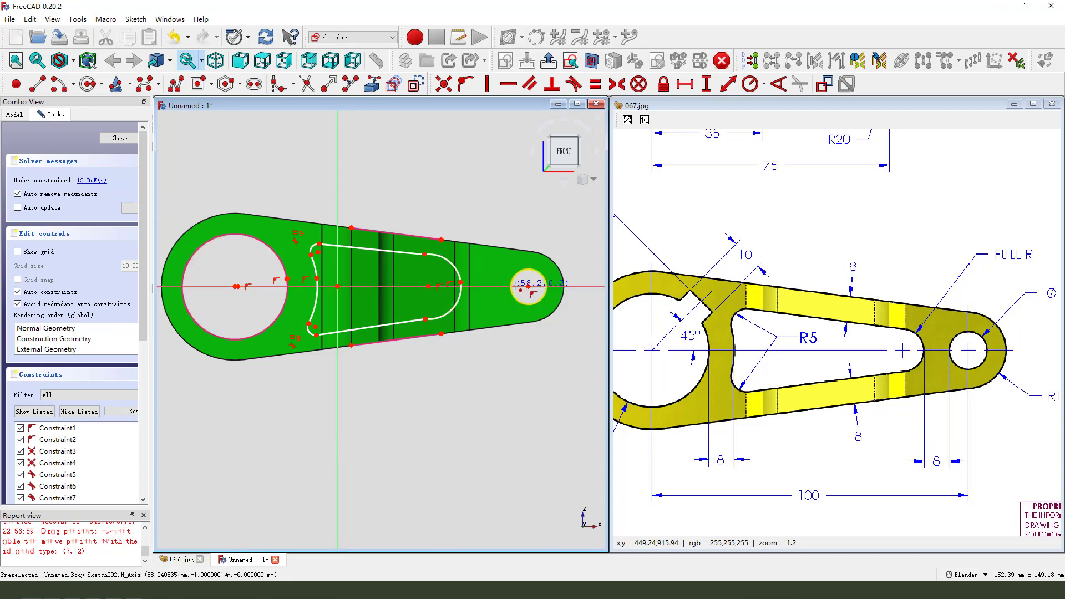
{"action": "left_click", "coordinate": [511, 281]}
{"action": "right_click", "coordinate": [268, 288]}
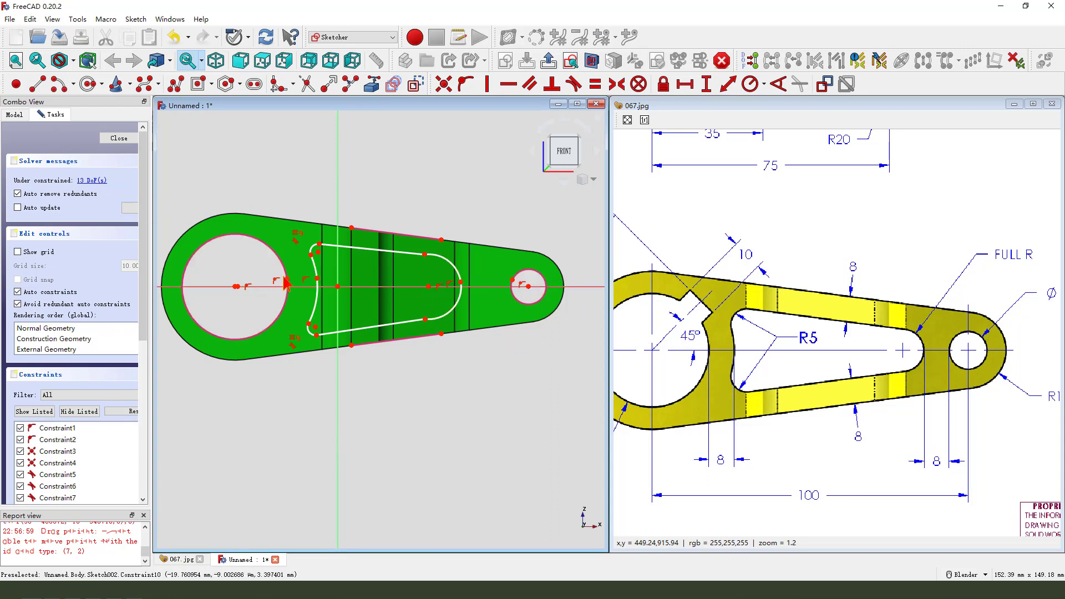
- Constrain the four points to lie on the horizontal axis
{"action": "left_click", "coordinate": [286, 278]}
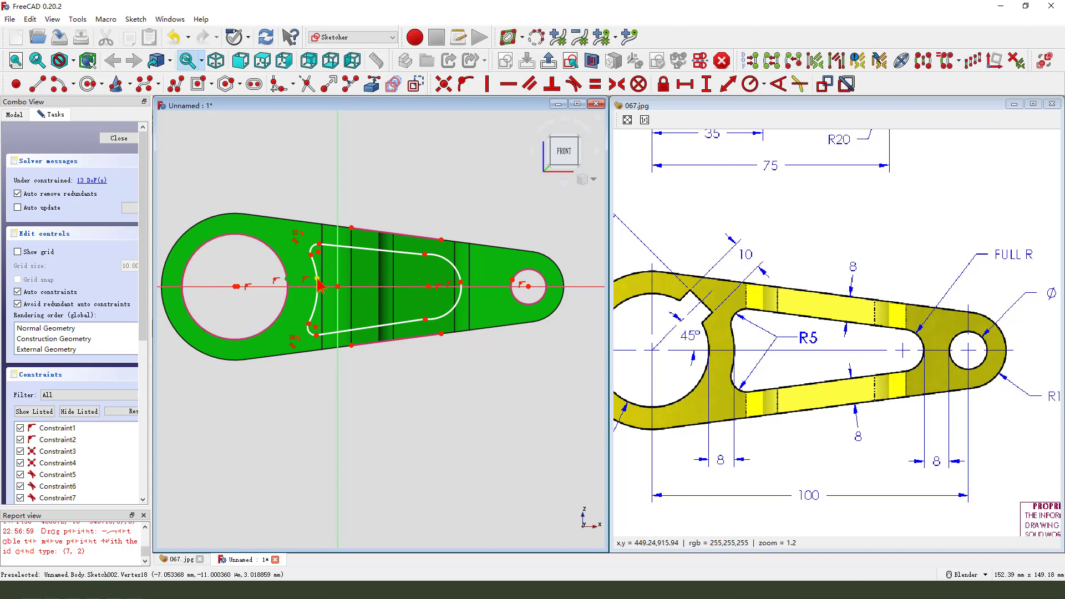
{"action": "left_click", "coordinate": [317, 279]}
{"action": "left_click", "coordinate": [575, 287]}
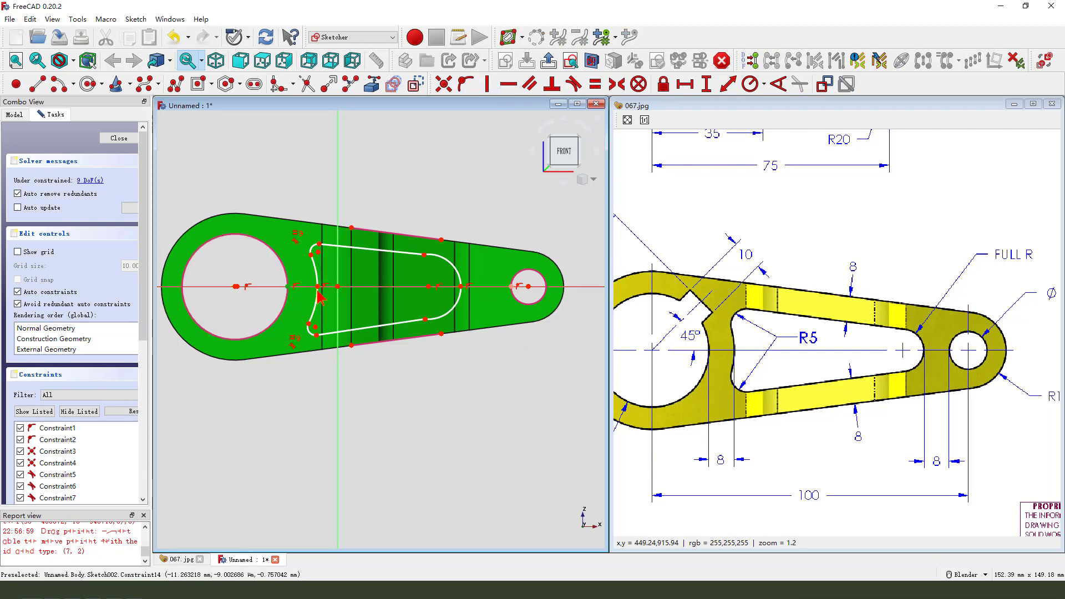
- Constrain the horizontal distance between the large hole's edge and the opening's nearest arc to 8 mm
{"action": "left_click", "coordinate": [685, 84]}
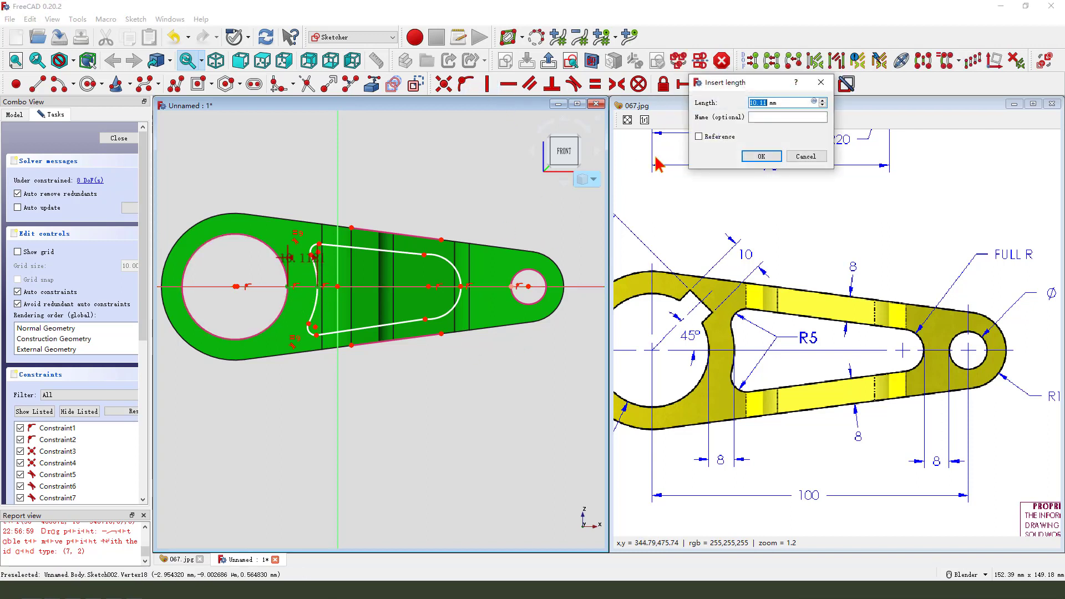
{"action": "type", "text": "8"}
{"action": "key", "text": "Return"}
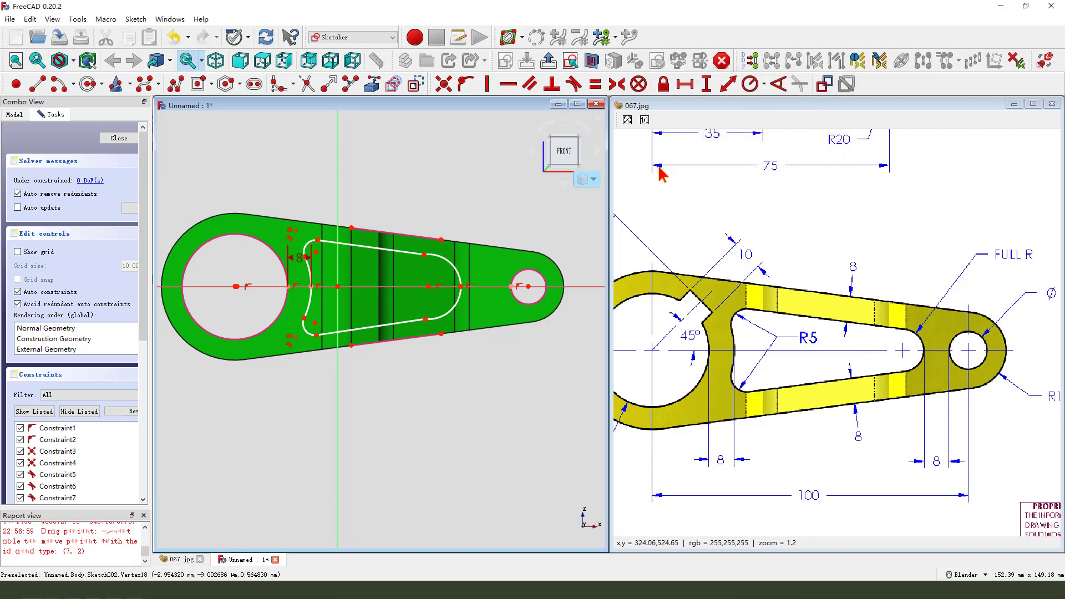
- Constrain the horizontal distance between the opening's small-end arc and the small hole's edge to 8 mm
{"action": "left_click", "coordinate": [466, 293]}
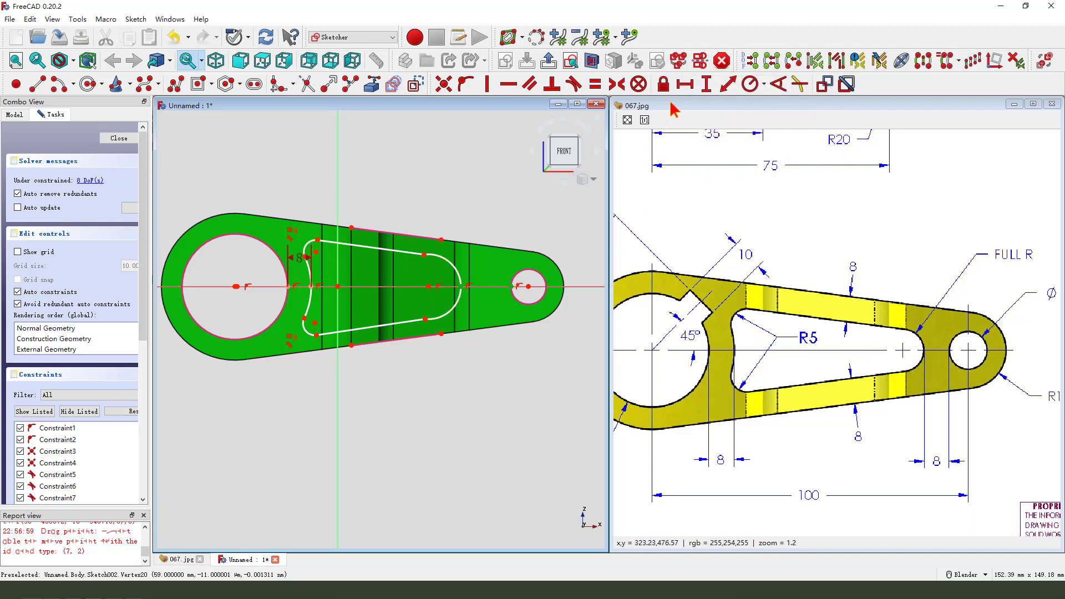
{"action": "left_click", "coordinate": [685, 84]}
{"action": "type", "text": "8"}
{"action": "key", "text": "Return"}
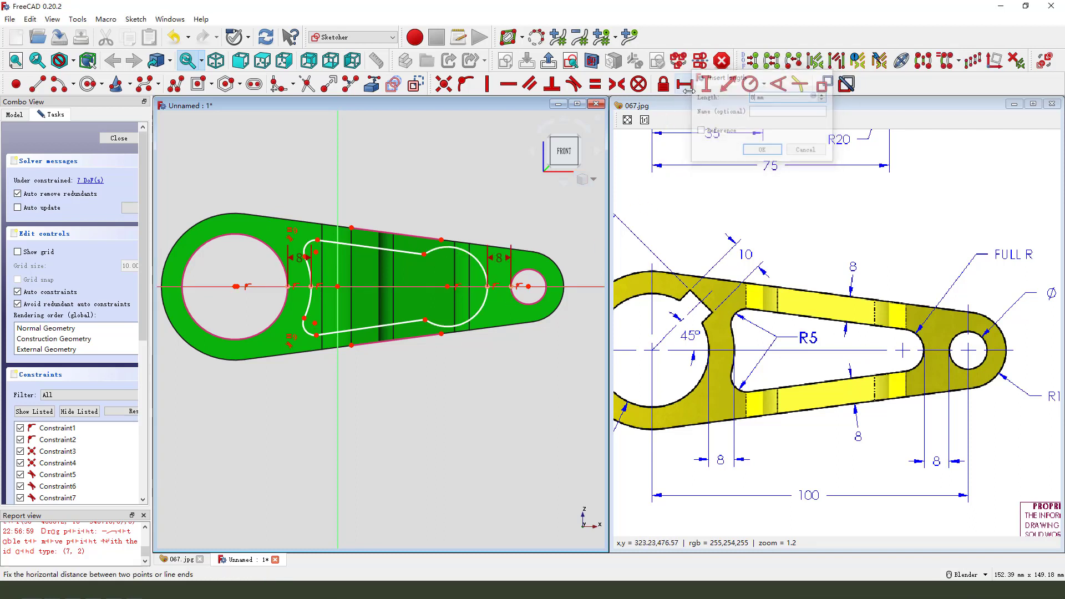
- Make the opening's upper and lower lines tangent to its small-end arc
{"action": "scroll", "coordinate": [417, 266], "scroll_direction": "up", "scroll_amount": 1}
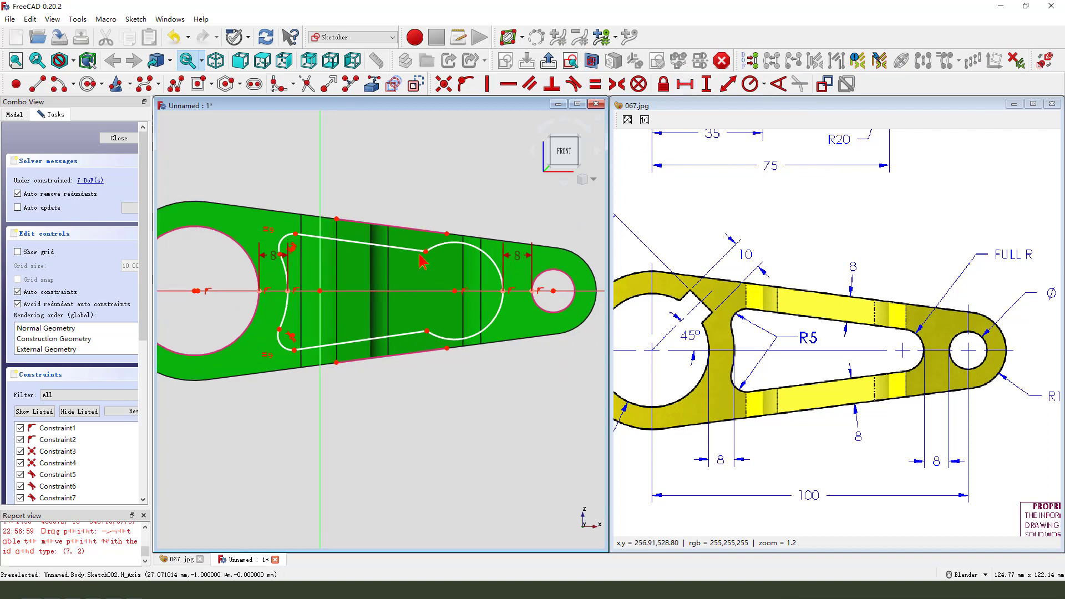
{"action": "left_click", "coordinate": [447, 242]}
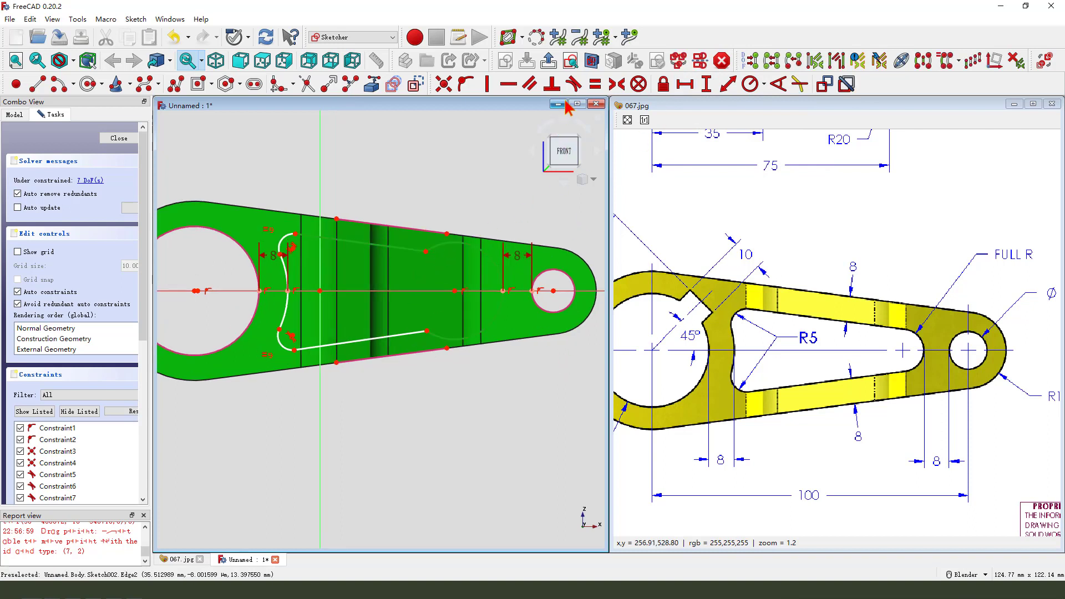
{"action": "left_click", "coordinate": [573, 84]}
{"action": "left_click", "coordinate": [419, 361]}
{"action": "left_click", "coordinate": [447, 360]}
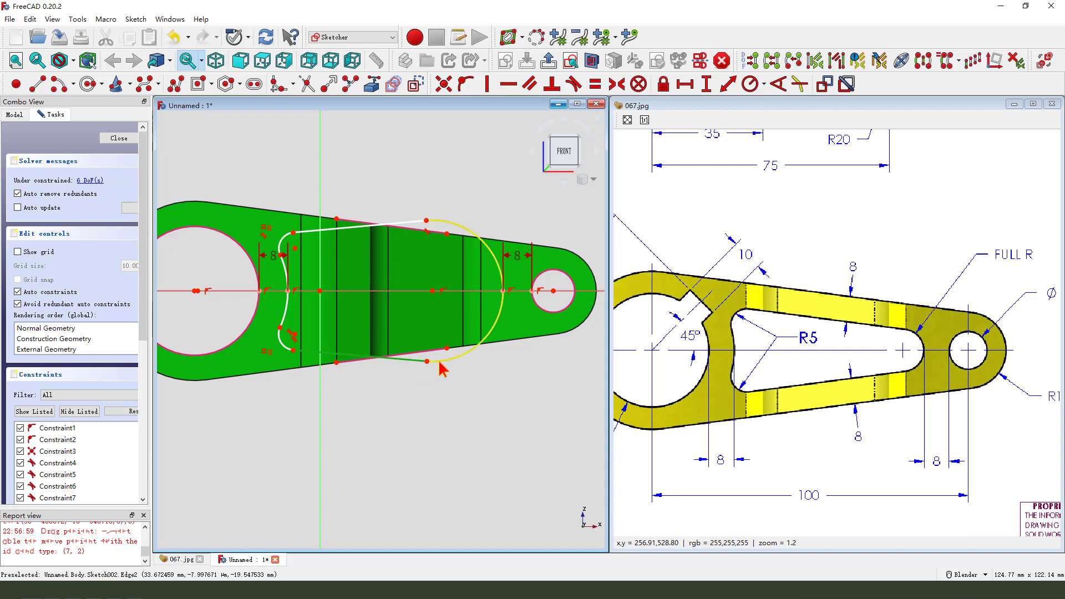
{"action": "left_click", "coordinate": [574, 84]}
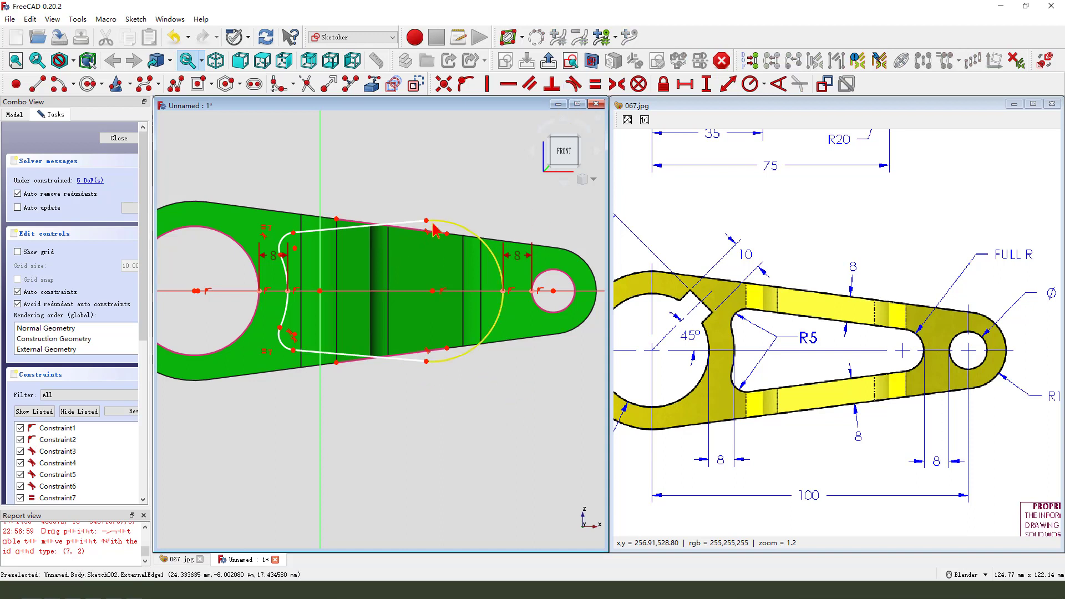
{"action": "mouse_move", "coordinate": [426, 222]}
{"action": "left_mouse_down"}
{"action": "mouse_move", "coordinate": [461, 266]}
{"action": "mouse_move", "coordinate": [399, 211]}
{"action": "mouse_move", "coordinate": [392, 228]}
{"action": "mouse_move", "coordinate": [414, 253]}
{"action": "left_mouse_up"}
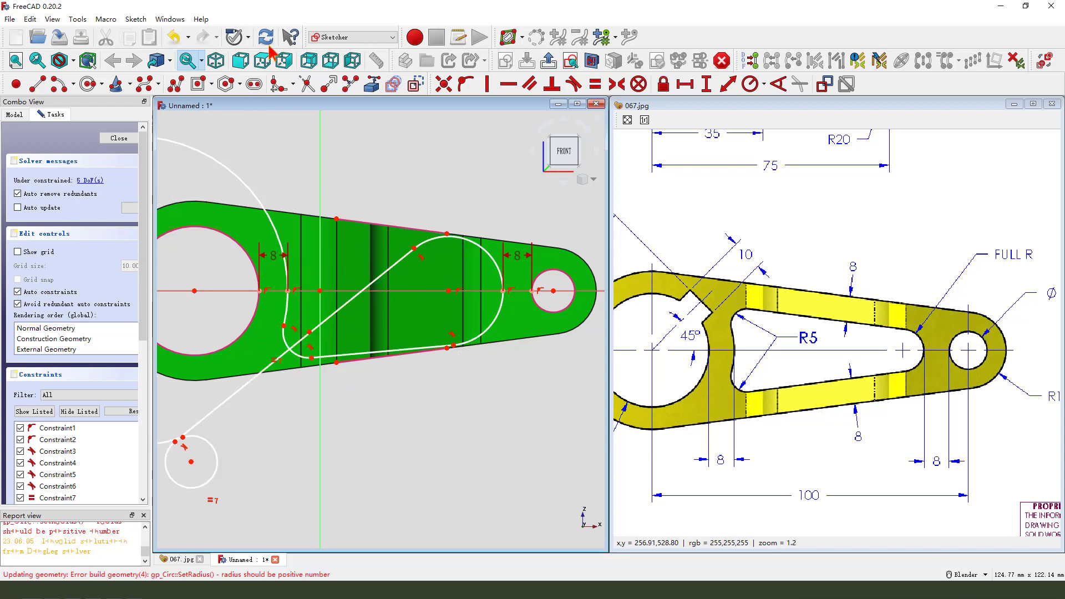
{"action": "left_click", "coordinate": [174, 38]}
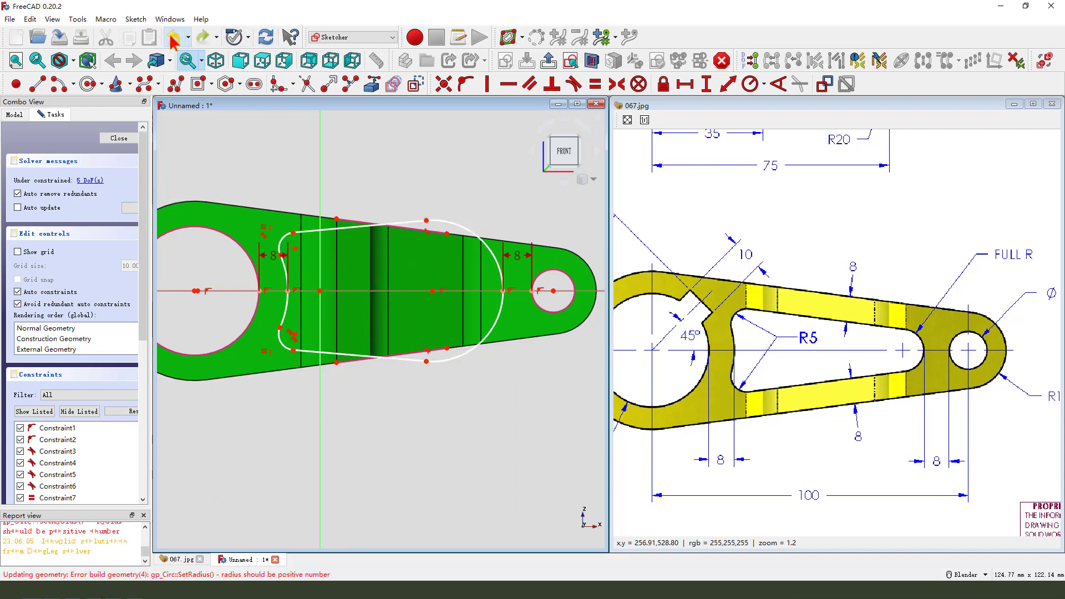
- Constrain the opening's two lines parallel to the arm's matching outer edges, and pull the profile back inside the body
{"action": "left_click", "coordinate": [353, 363]}
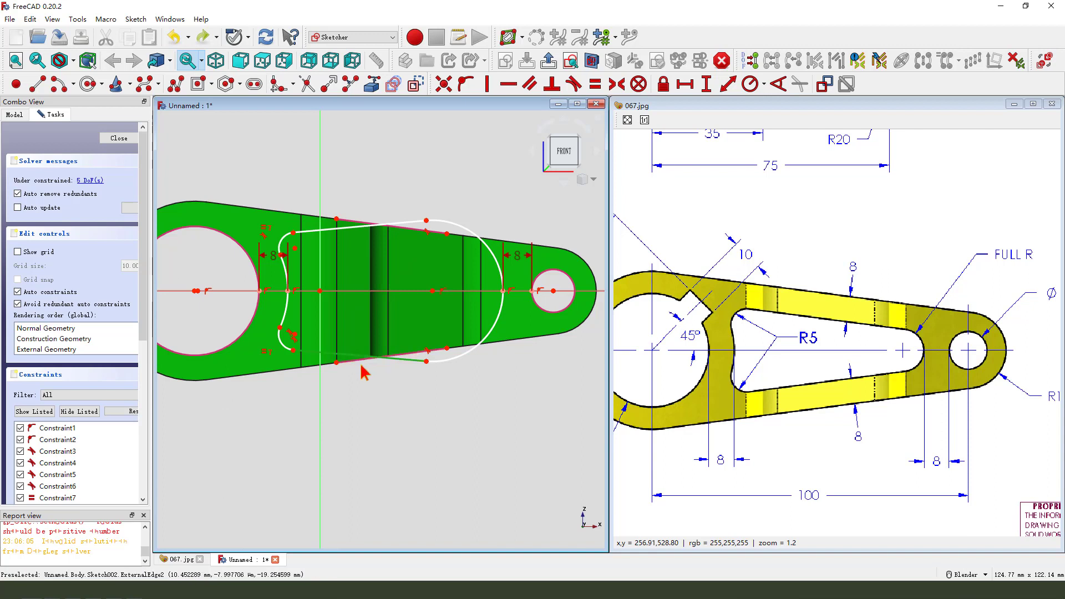
{"action": "left_click", "coordinate": [530, 89]}
{"action": "left_click", "coordinate": [366, 227]}
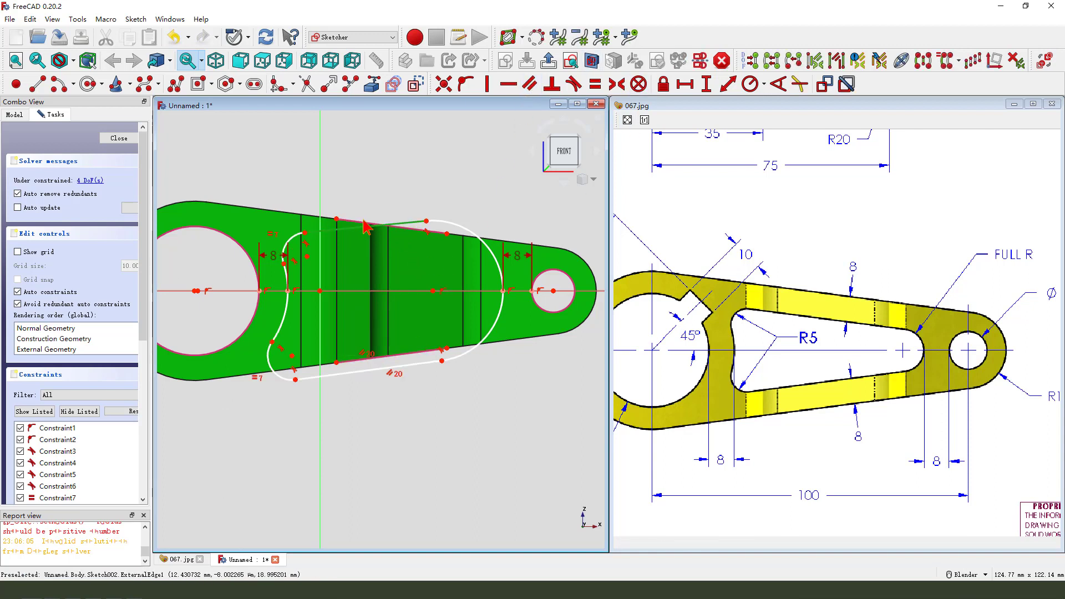
{"action": "left_click", "coordinate": [530, 86]}
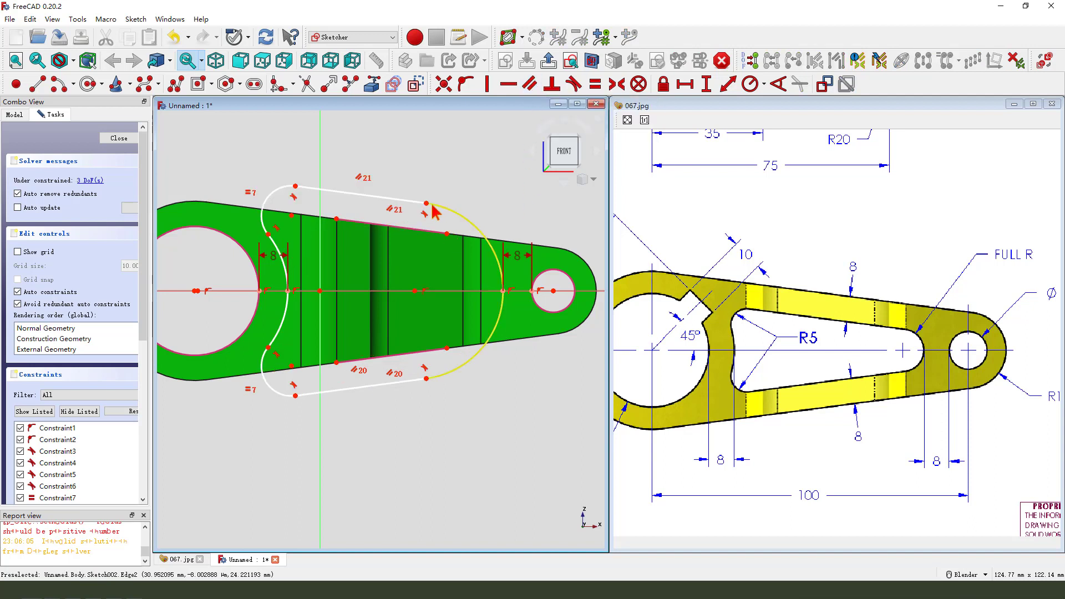
{"action": "left_click_drag", "start_coordinate": [432, 211], "coordinate": [442, 290]}
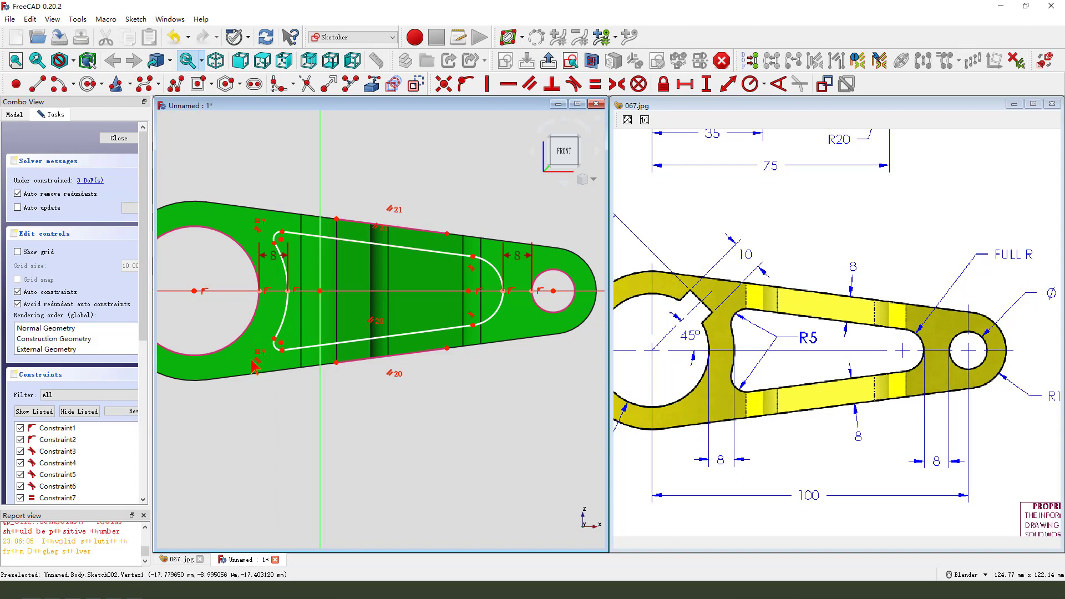
- Constrain the radius of the opening's lower large-end fillet to 5 mm
{"action": "scroll", "coordinate": [285, 361], "scroll_direction": "up", "scroll_amount": 2}
{"action": "scroll", "coordinate": [286, 364], "scroll_direction": "down", "scroll_amount": 3}
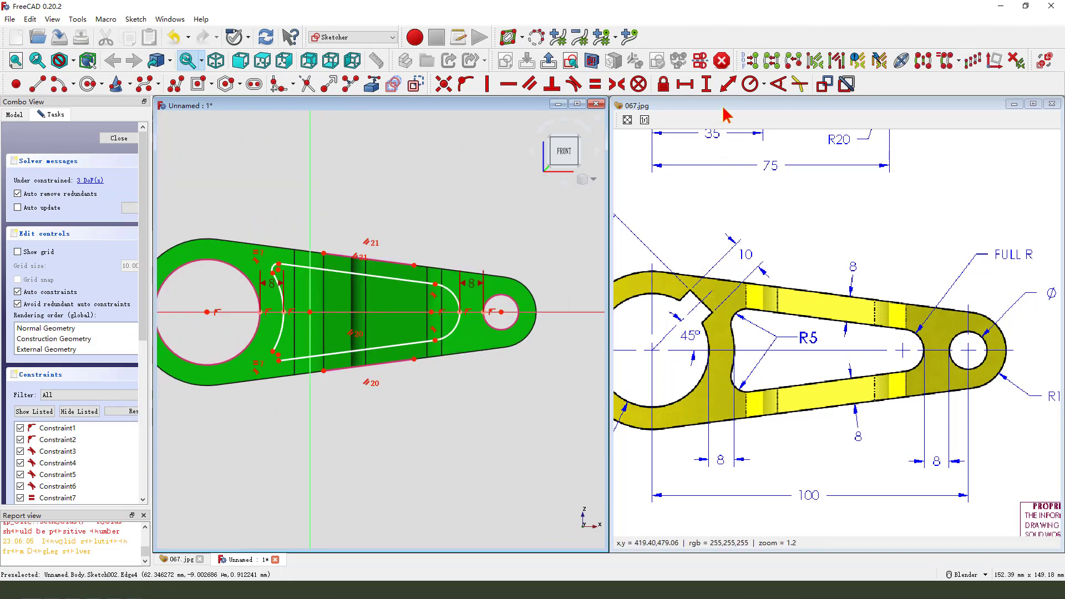
{"action": "left_click", "coordinate": [750, 84]}
{"action": "type", "text": "5"}
{"action": "key", "text": "Return"}
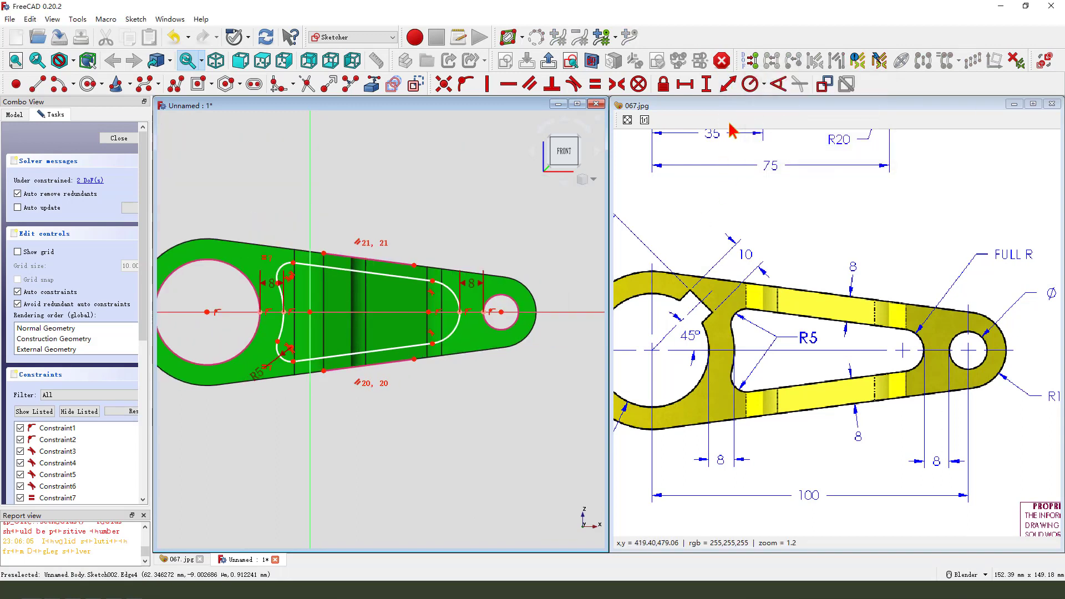
- Constrain the opening's upper line to 8 mm from the arm's upper outer edge, and move the overlapping dimensions clear of the profile
{"action": "left_click", "coordinate": [414, 265]}
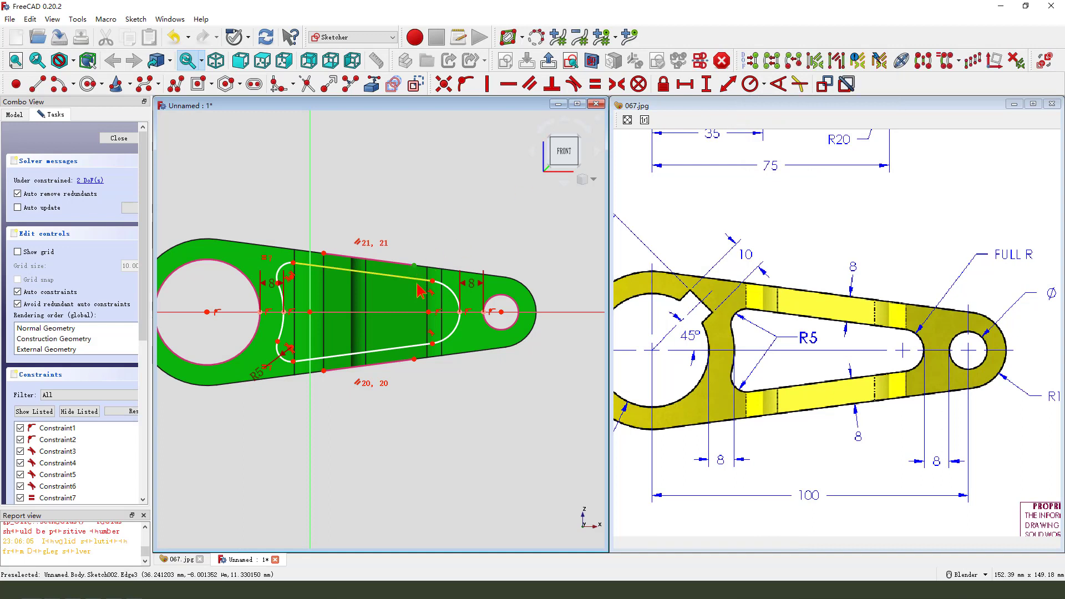
{"action": "left_click", "coordinate": [411, 280]}
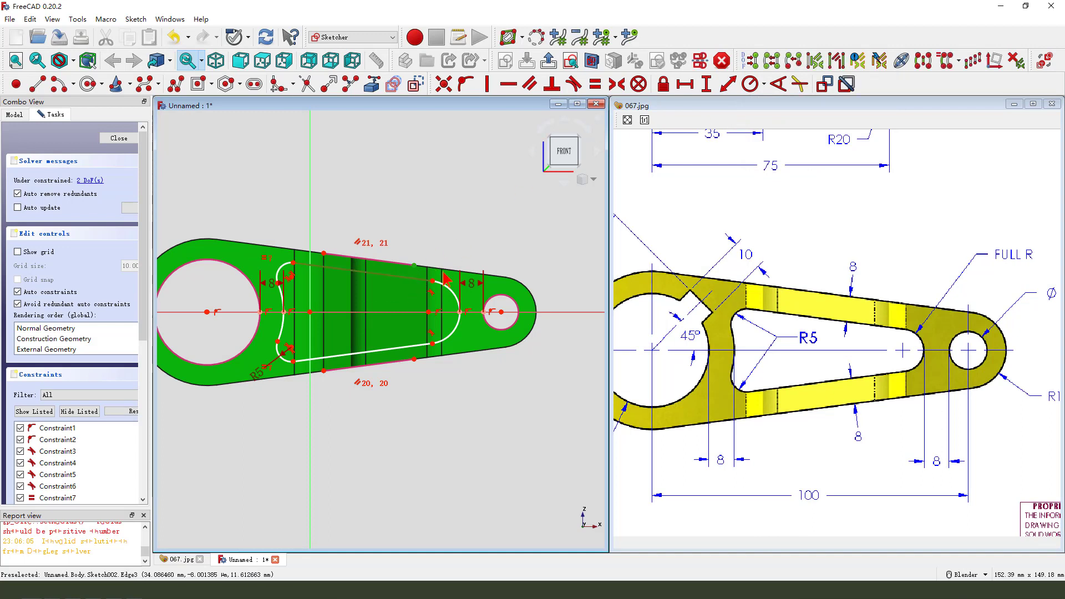
{"action": "left_click", "coordinate": [727, 84]}
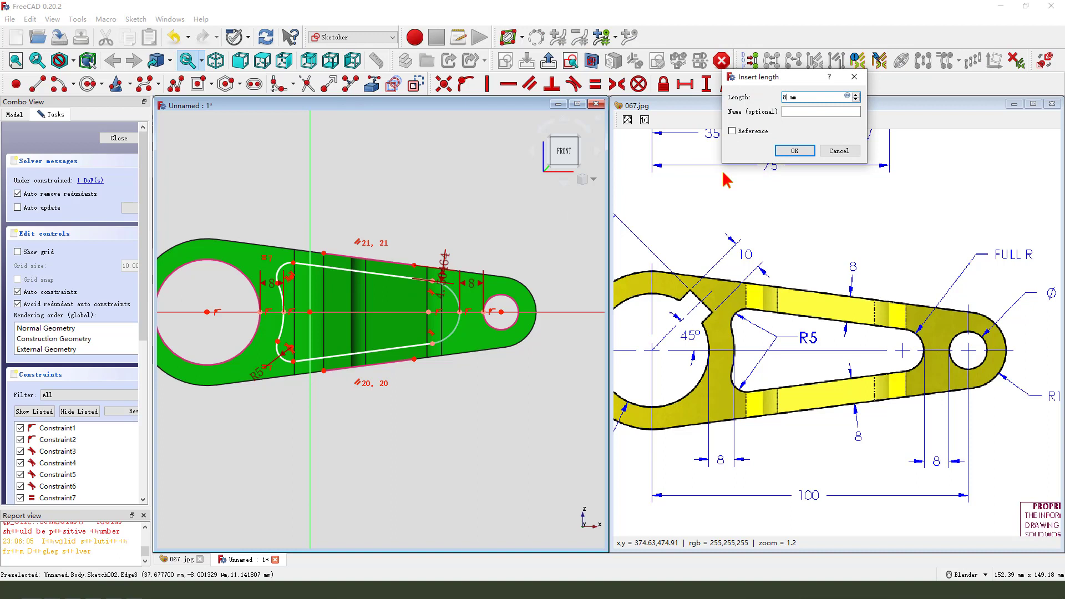
{"action": "type", "text": "8"}
{"action": "key", "text": "Return"}
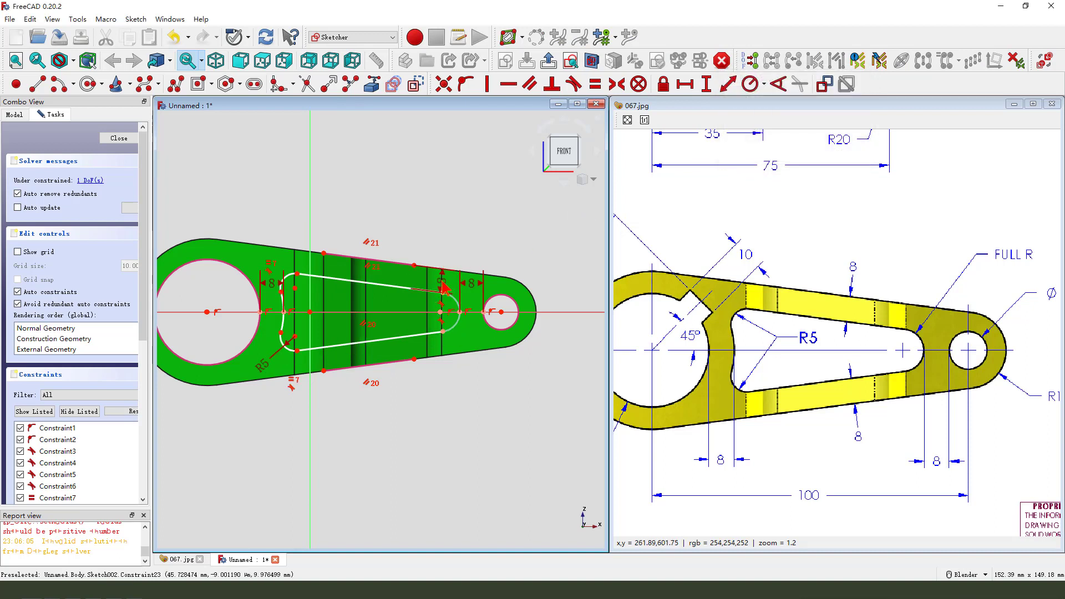
{"action": "left_click_drag", "start_coordinate": [435, 284], "coordinate": [399, 224]}
{"action": "scroll", "coordinate": [324, 317], "scroll_direction": "up", "scroll_amount": 1}
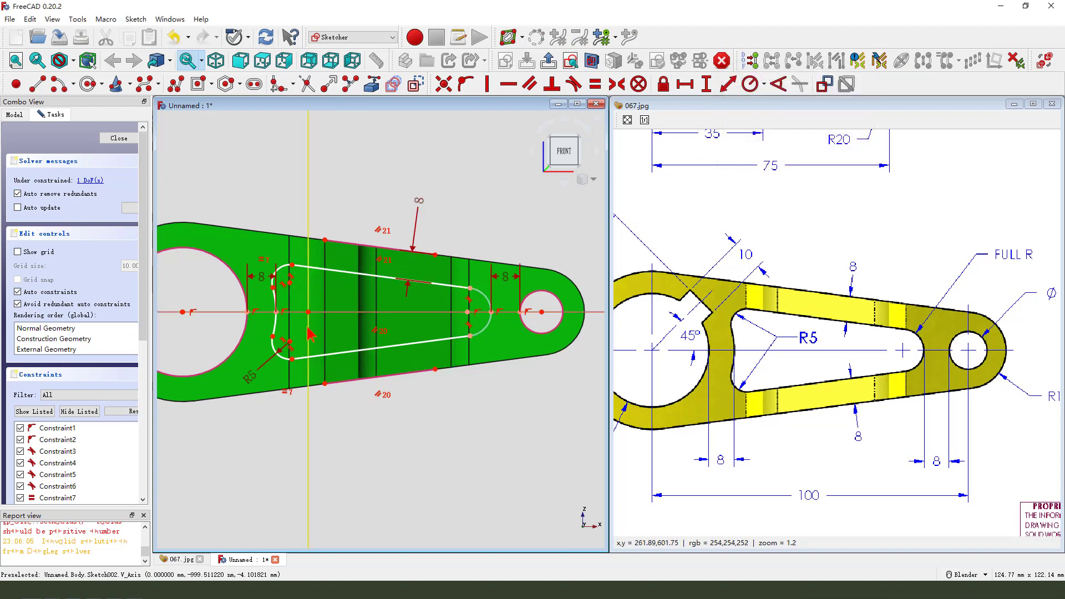
{"action": "scroll", "coordinate": [299, 281], "scroll_direction": "down", "scroll_amount": 1}
{"action": "scroll", "coordinate": [282, 290], "scroll_direction": "up", "scroll_amount": 1}
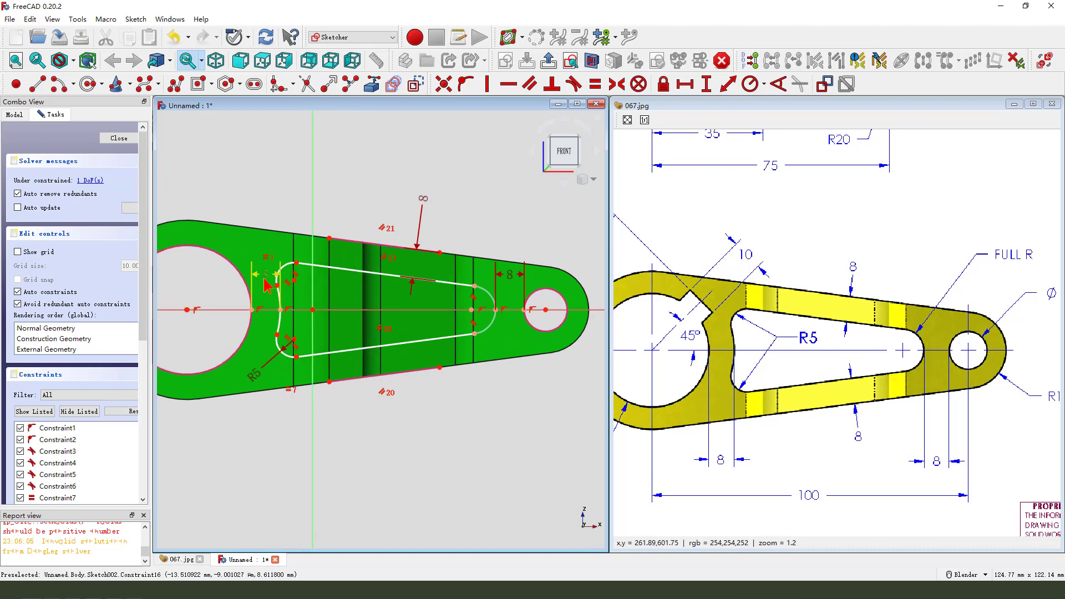
{"action": "left_click_drag", "start_coordinate": [264, 278], "coordinate": [276, 201]}
{"action": "scroll", "coordinate": [422, 352], "scroll_direction": "up", "scroll_amount": 1}
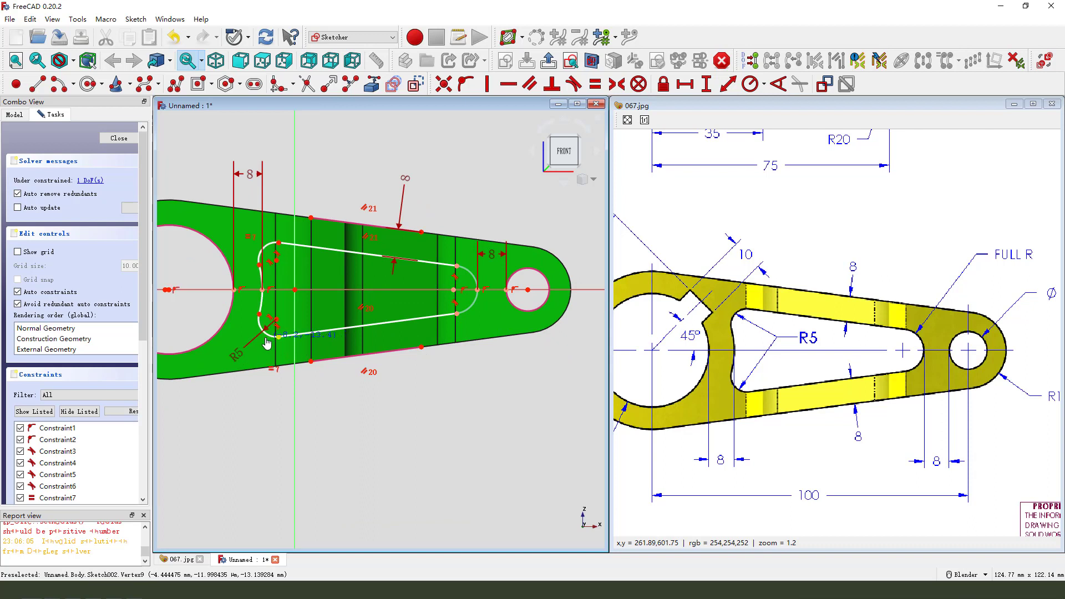
- Make the centre of the opening's large-end arc coincident with the large hole's centre
{"action": "scroll", "coordinate": [362, 306], "scroll_direction": "down", "scroll_amount": 1}
{"action": "scroll", "coordinate": [272, 328], "scroll_direction": "up", "scroll_amount": 1}
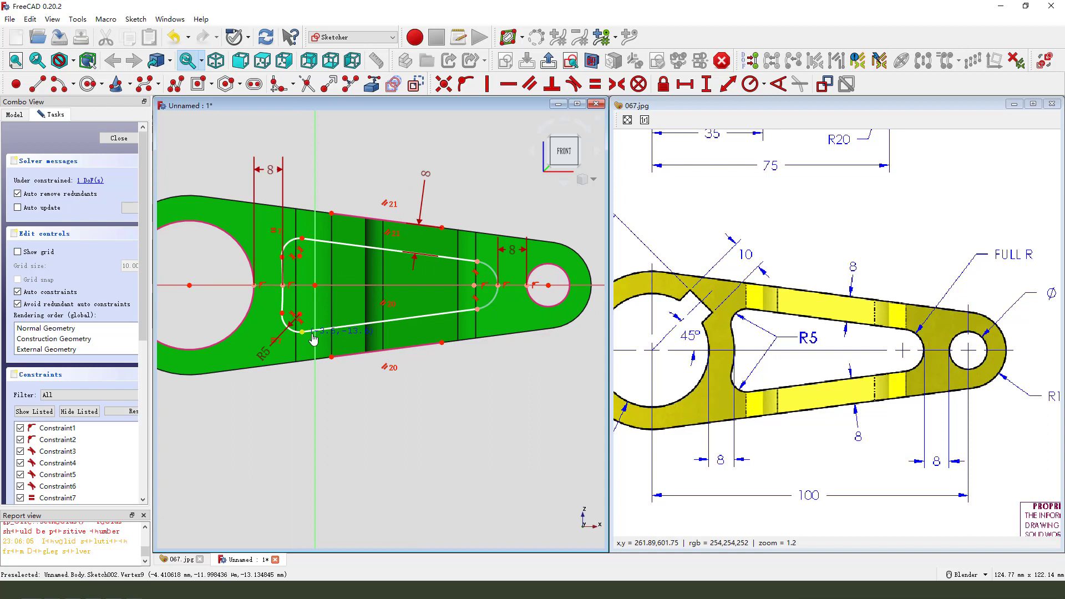
{"action": "scroll", "coordinate": [216, 296], "scroll_direction": "up", "scroll_amount": 2}
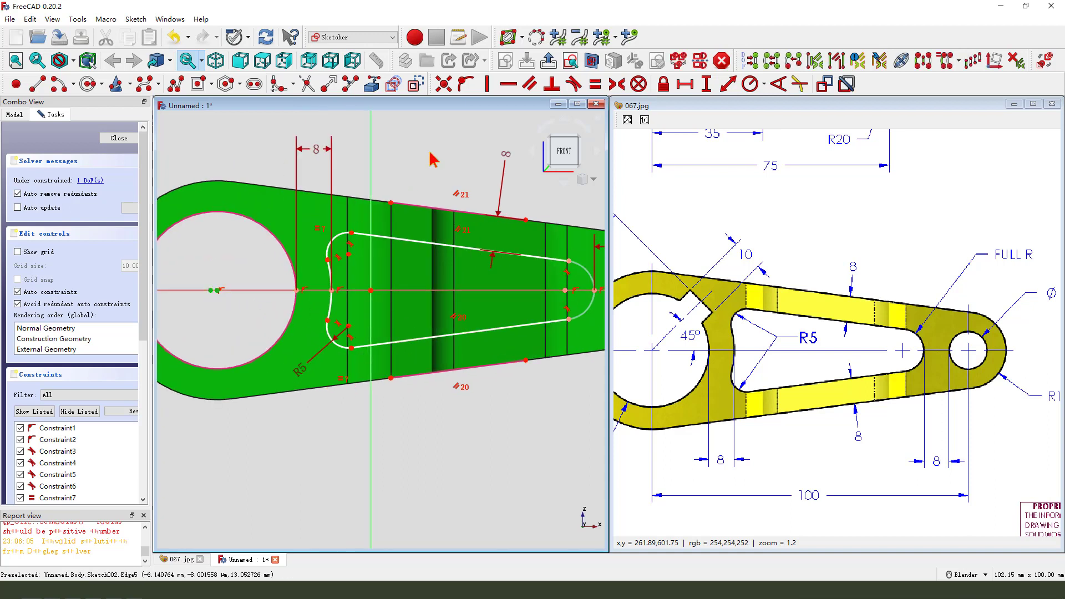
{"action": "left_click", "coordinate": [443, 84]}
- Move the large-end 8 mm and R5 dimensions below the arm, and close the sketch
{"action": "scroll", "coordinate": [374, 305], "scroll_direction": "down", "scroll_amount": 3}
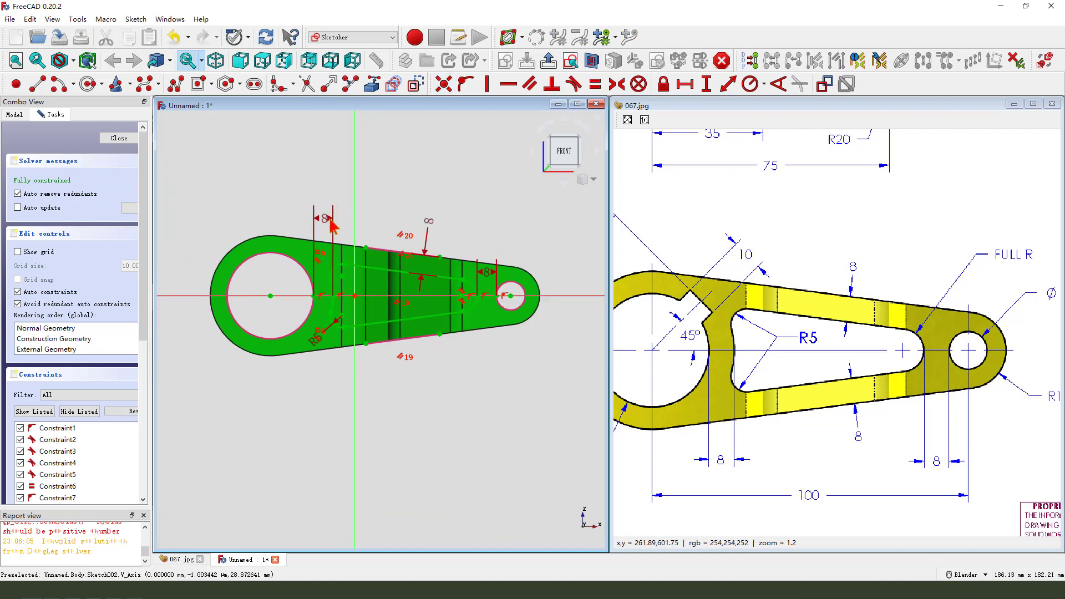
{"action": "left_click_drag", "start_coordinate": [325, 219], "coordinate": [337, 379]}
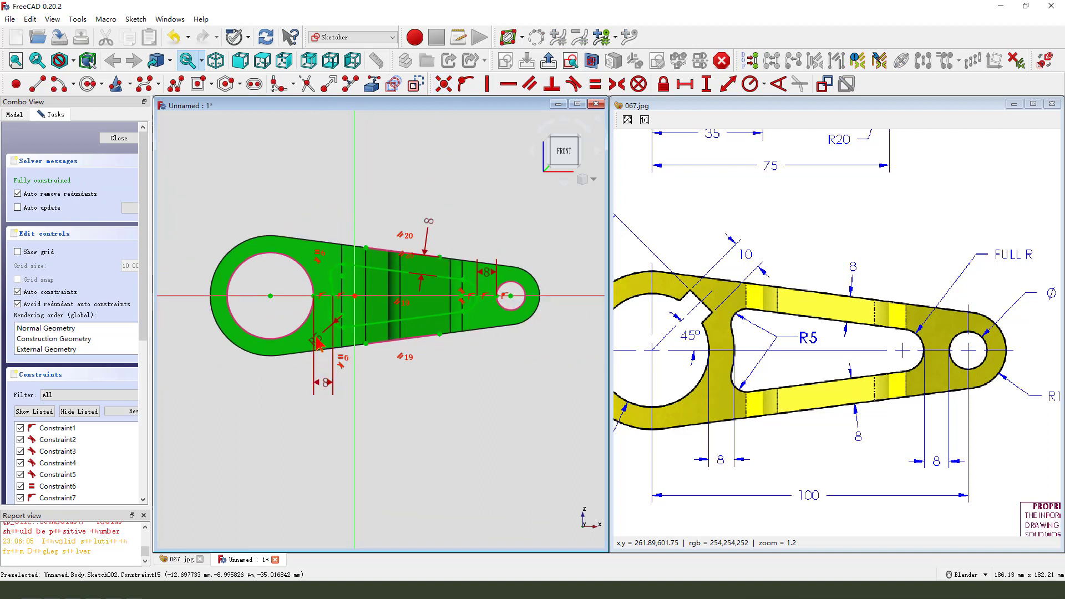
{"action": "left_click_drag", "start_coordinate": [317, 339], "coordinate": [287, 376]}
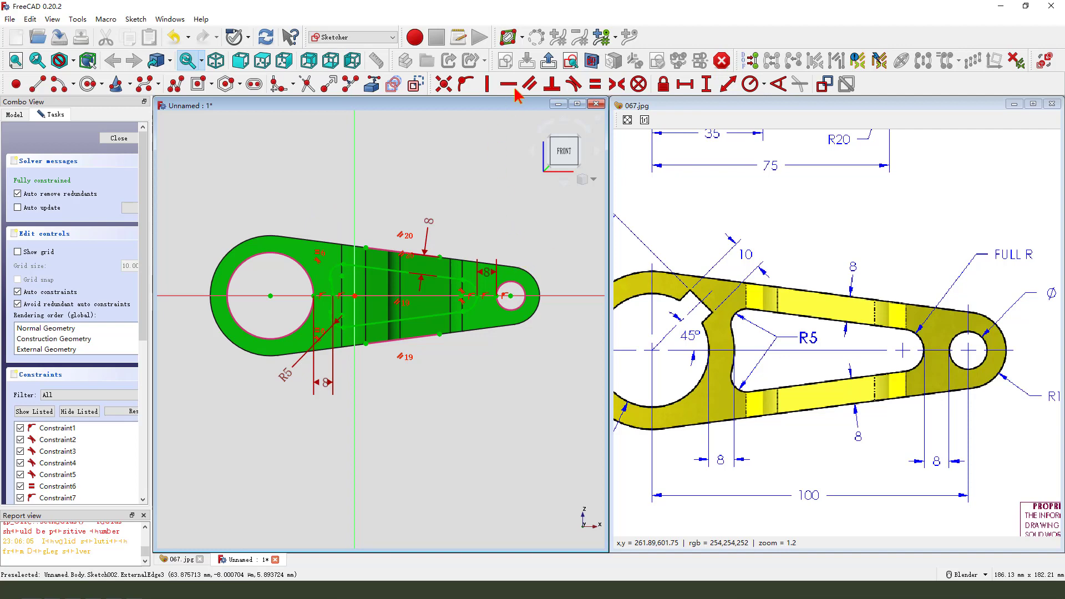
{"action": "left_click", "coordinate": [508, 37]}
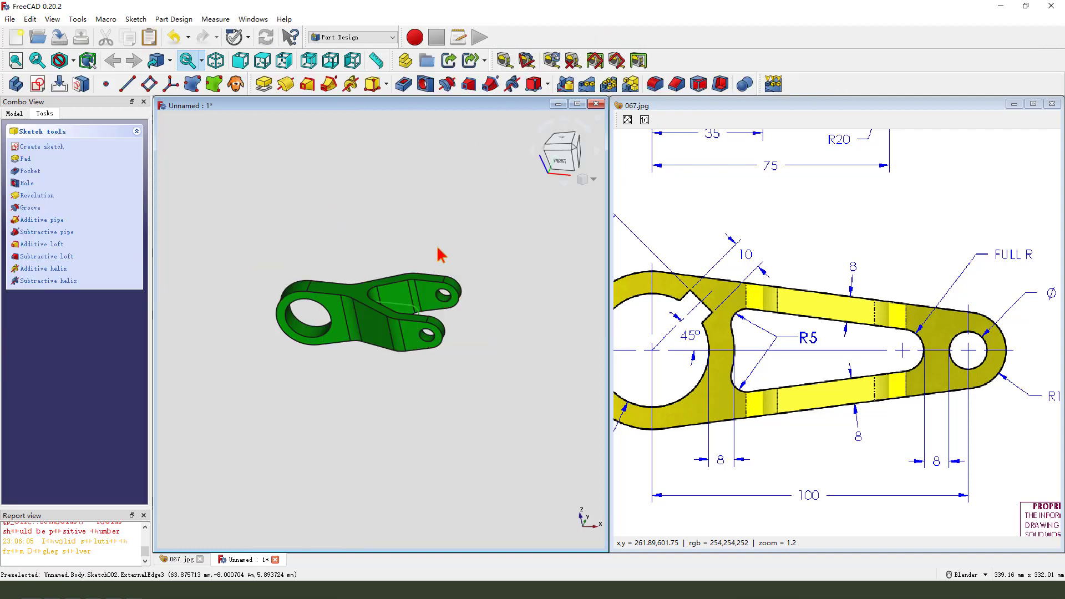
- Pocket the opening sketch through all, symmetric to the sketch plane
{"action": "left_click", "coordinate": [404, 84]}
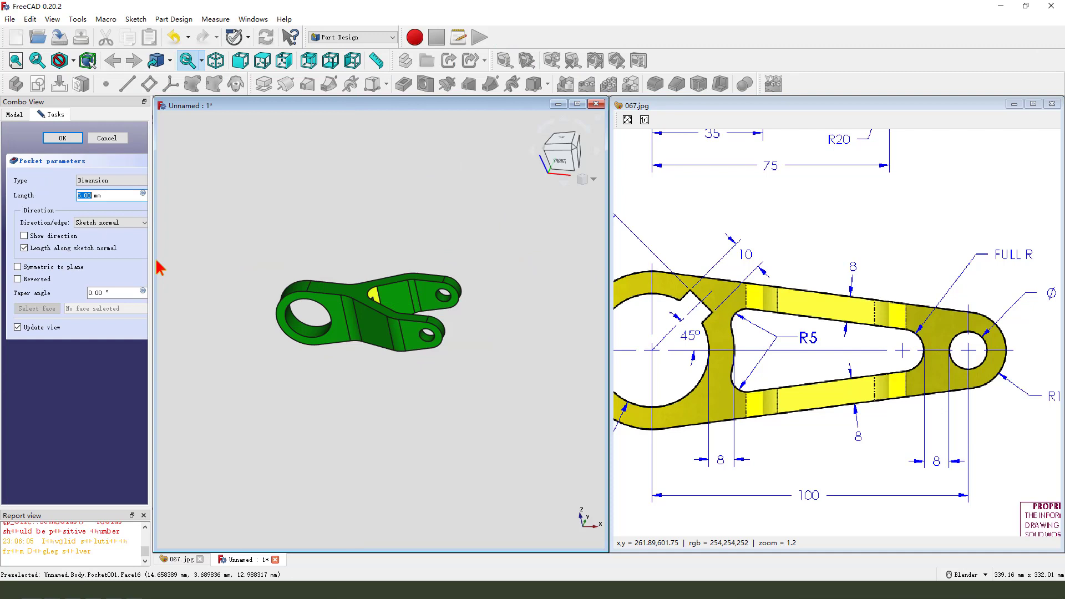
{"action": "left_click", "coordinate": [118, 182]}
{"action": "left_click", "coordinate": [106, 196]}
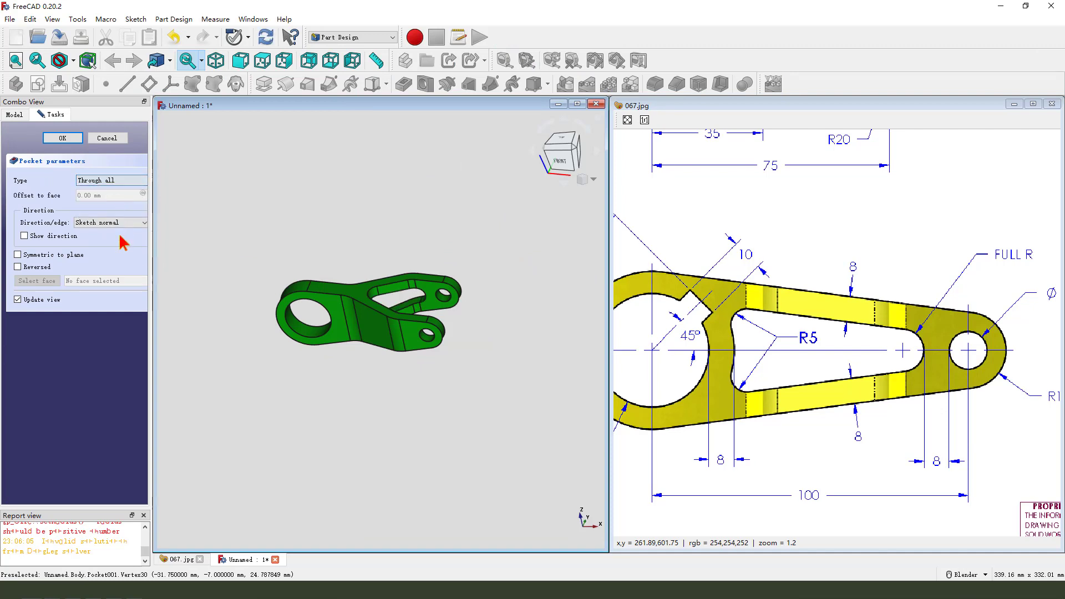
{"action": "left_click", "coordinate": [18, 255]}
{"action": "mouse_move", "coordinate": [302, 363]}
{"action": "middle_mouse_down"}
{"action": "mouse_move", "coordinate": [405, 359]}
{"action": "mouse_move", "coordinate": [287, 352]}
{"action": "middle_mouse_up"}
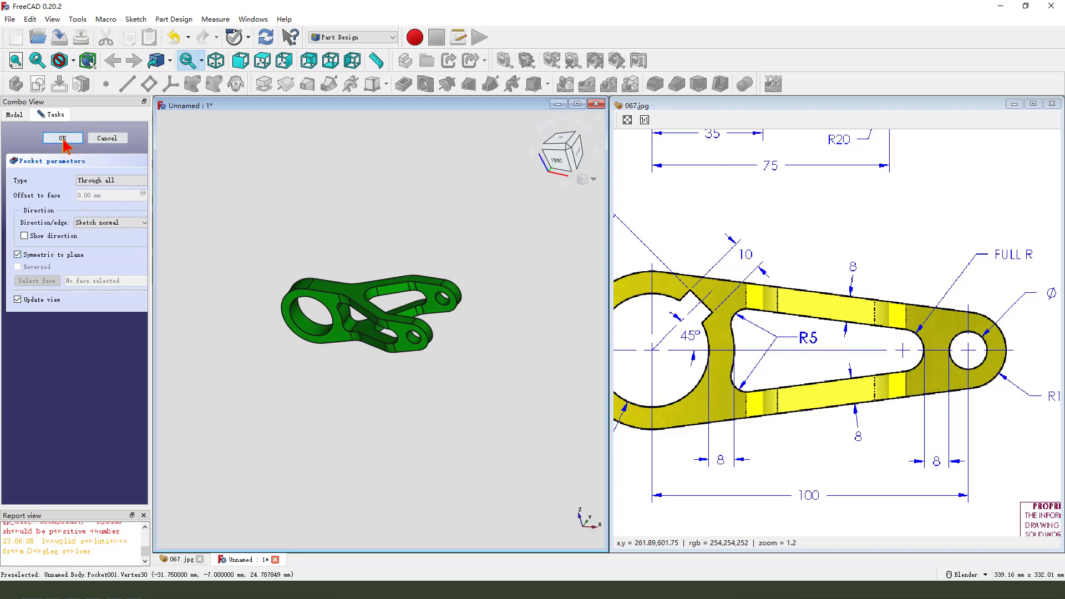
{"action": "left_click", "coordinate": [63, 138]}
{"action": "middle_click_drag", "start_coordinate": [451, 404], "coordinate": [399, 363]}
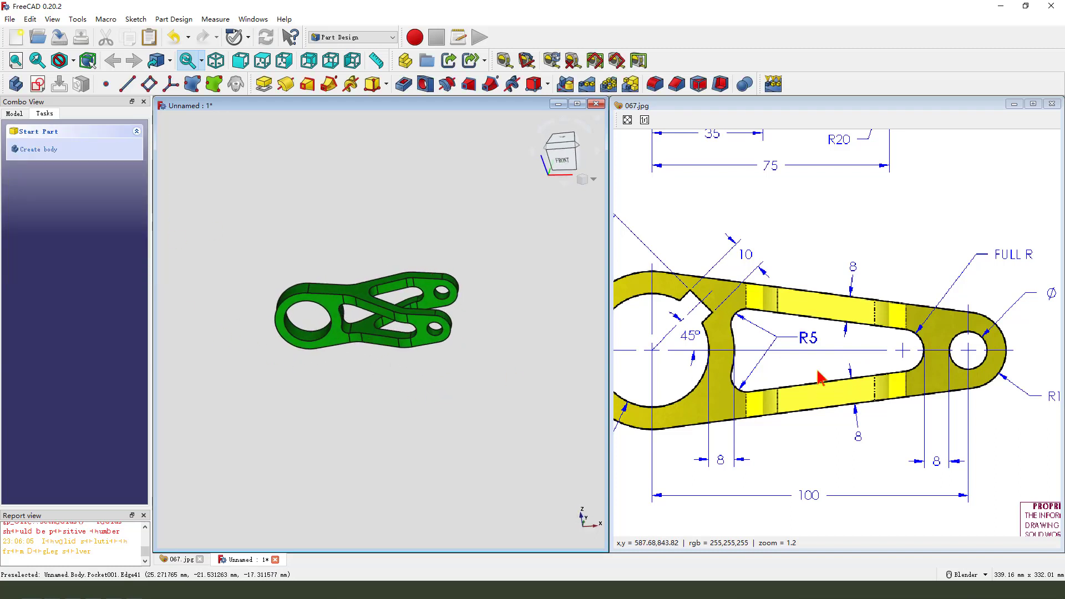
- Bring the drawing's 45° keyway notch into view and start a new sketch on the XZ plane
{"action": "middle_click_drag", "start_coordinate": [784, 368], "coordinate": [823, 369]}
{"action": "mouse_move", "coordinate": [700, 309]}
{"action": "left_mouse_down"}
{"action": "mouse_move", "coordinate": [761, 308]}
{"action": "mouse_move", "coordinate": [713, 320]}
{"action": "left_mouse_up"}
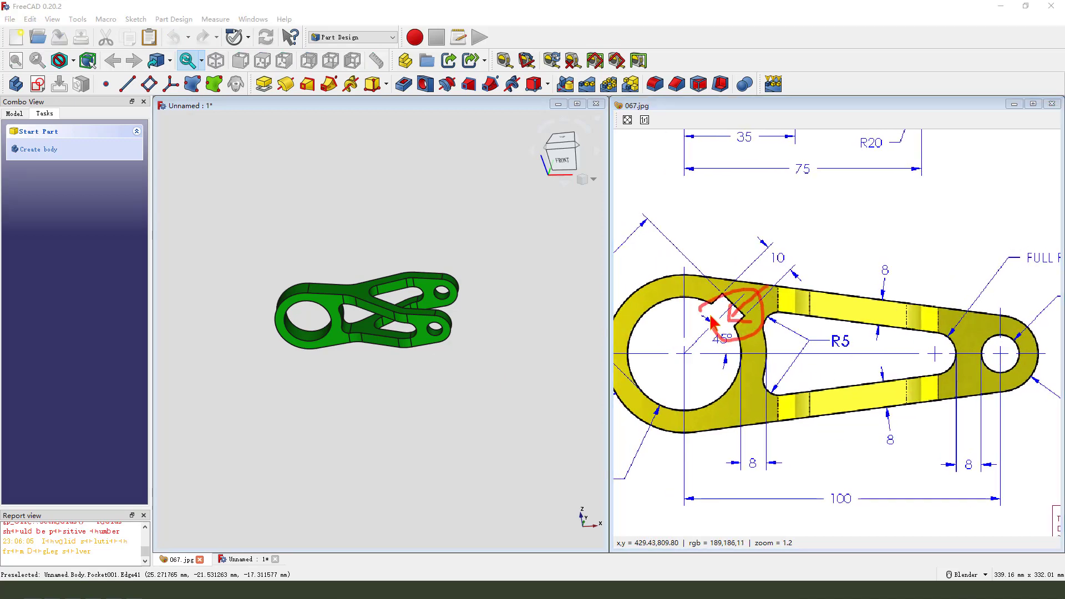
{"action": "key", "text": "Escape"}
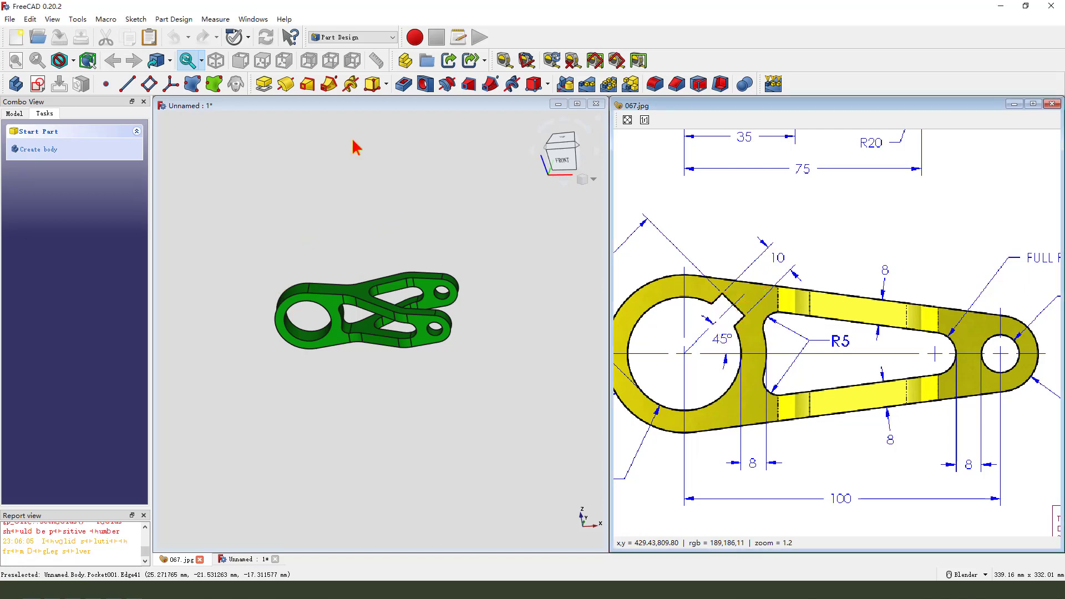
{"action": "left_click", "coordinate": [37, 84]}
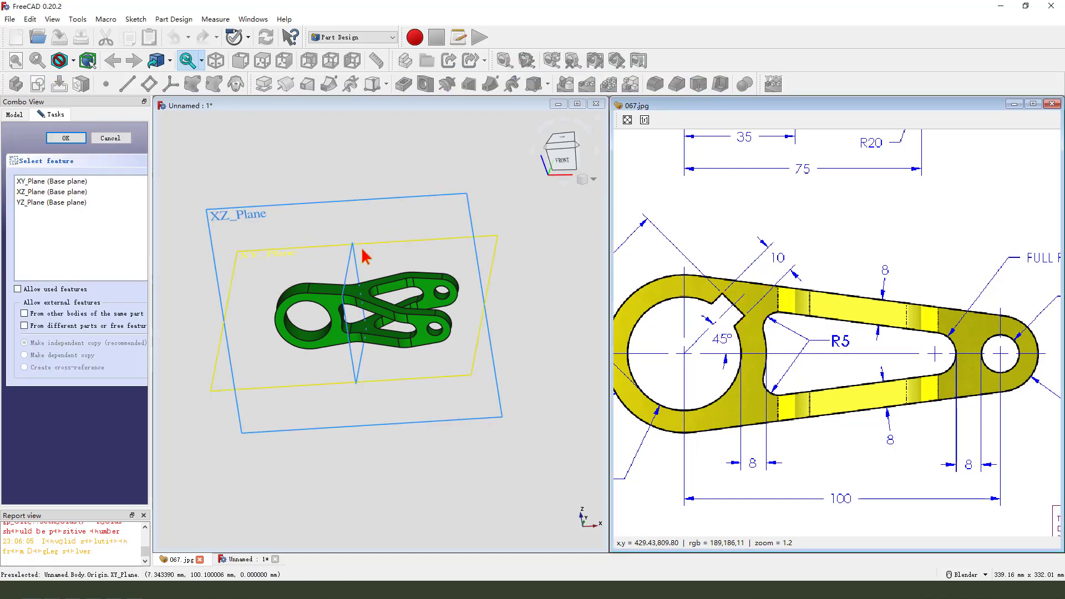
{"action": "left_click", "coordinate": [251, 219]}
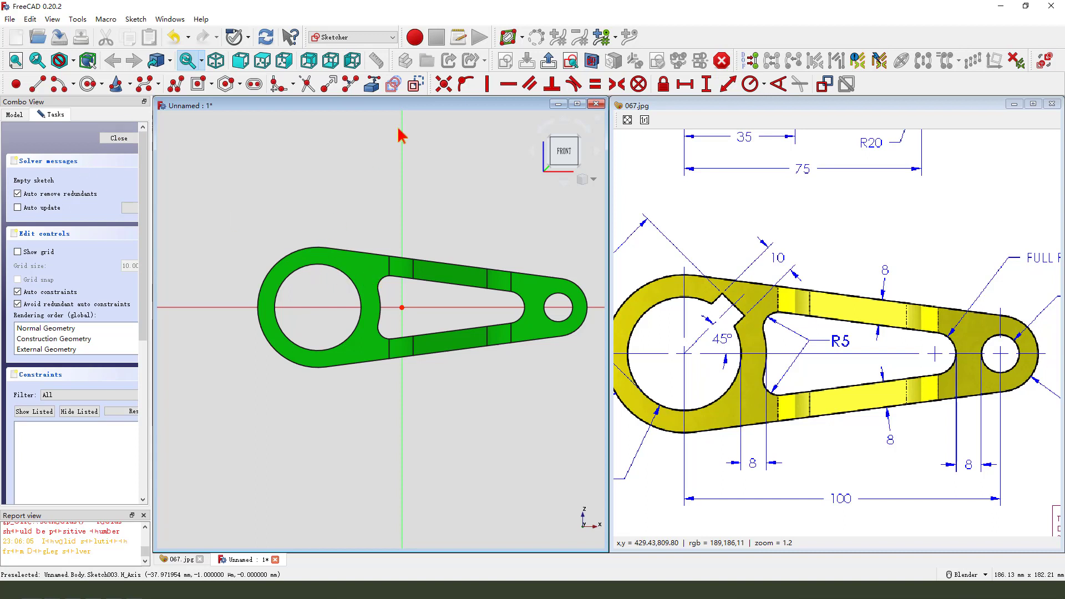
- Project the large hole's edge as external geometry and draw a diagonal line about 24 mm long up to the right from its centre
{"action": "left_click", "coordinate": [392, 84]}
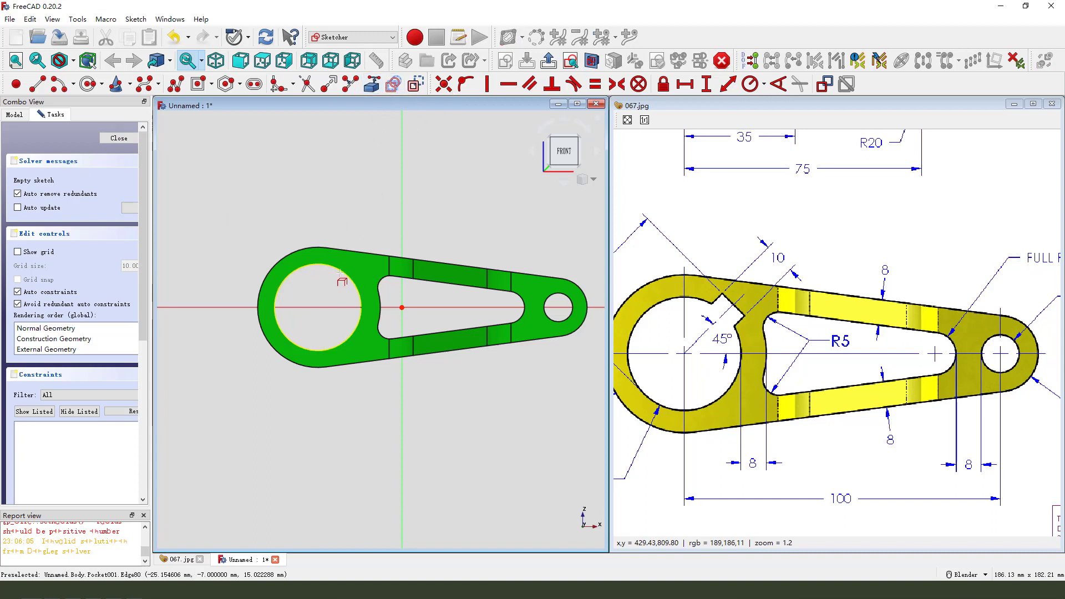
{"action": "left_click", "coordinate": [340, 270]}
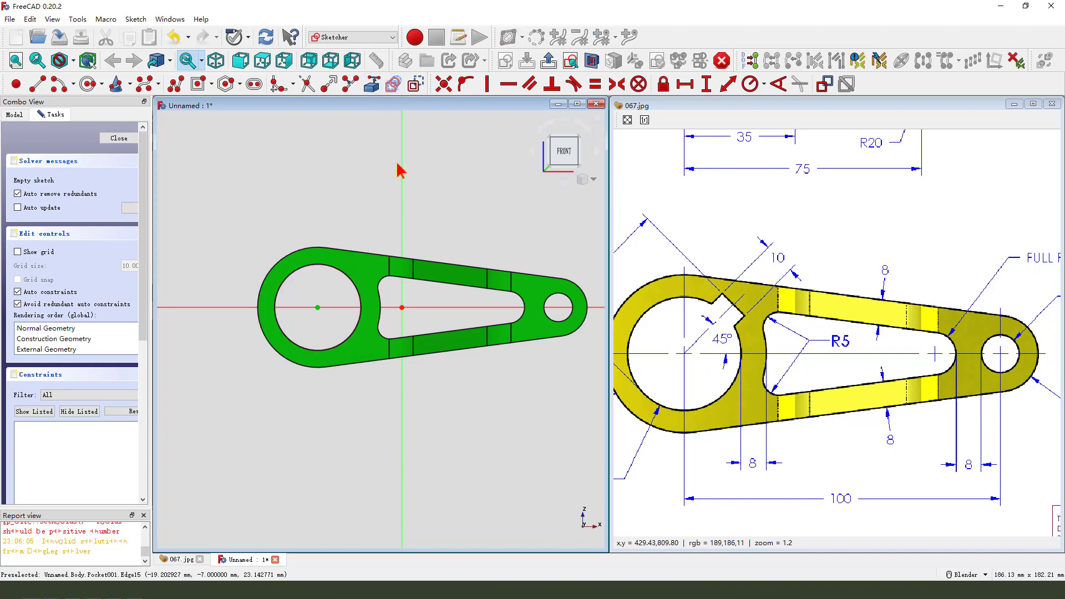
{"action": "scroll", "coordinate": [321, 302], "scroll_direction": "up", "scroll_amount": 2}
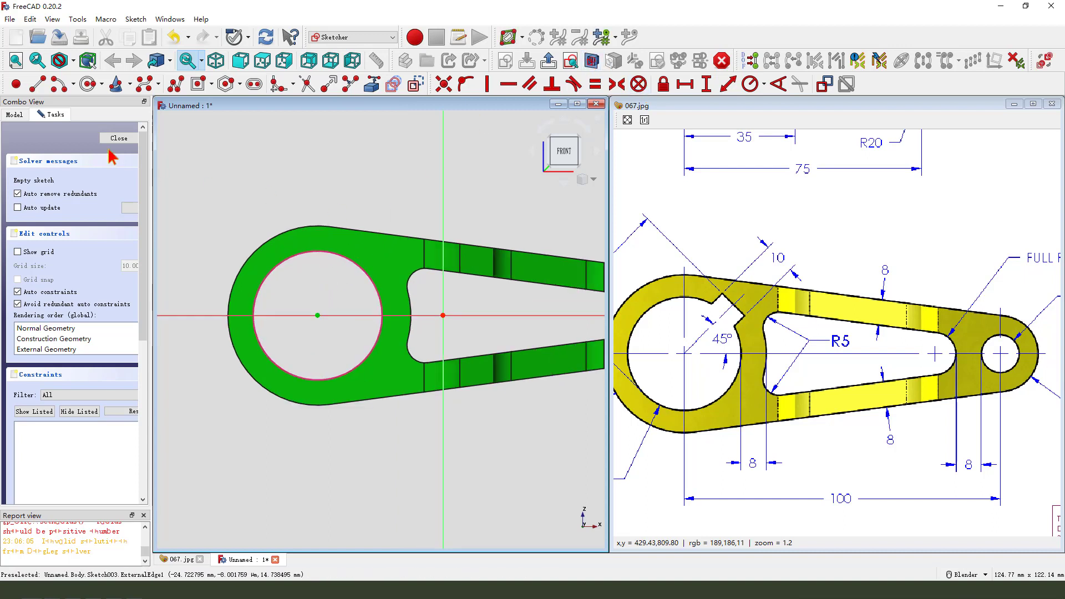
{"action": "left_click", "coordinate": [38, 84]}
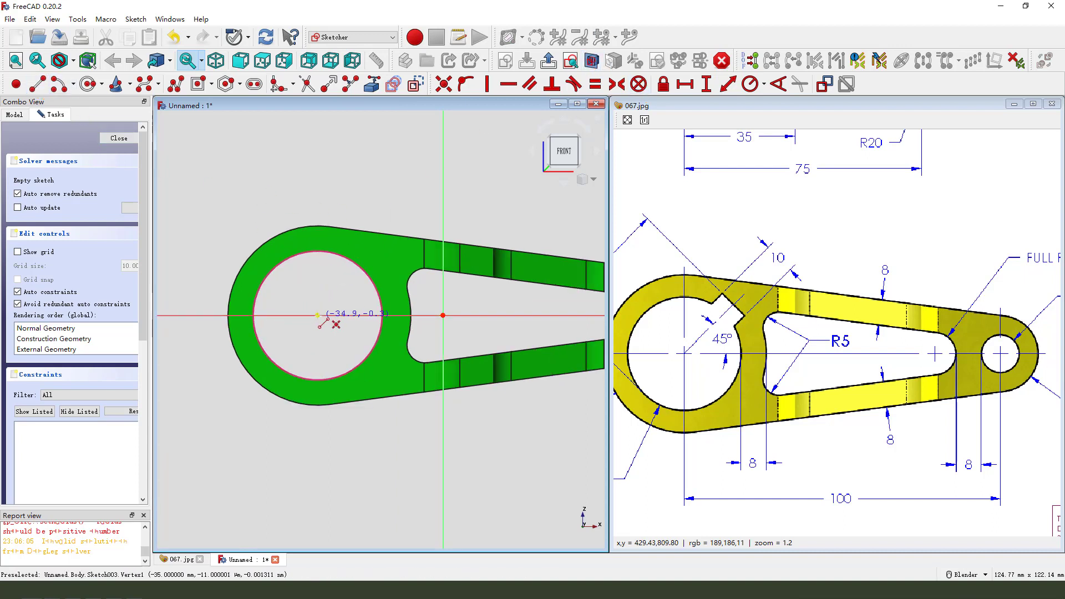
{"action": "left_click", "coordinate": [317, 315]}
{"action": "left_click", "coordinate": [375, 251]}
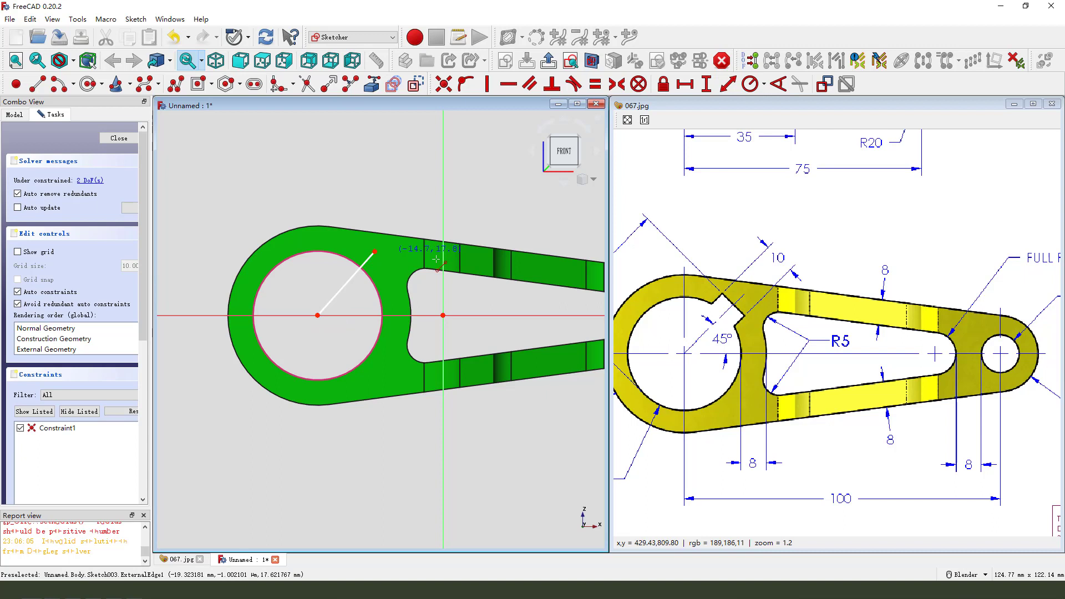
{"action": "left_click", "coordinate": [374, 252]}
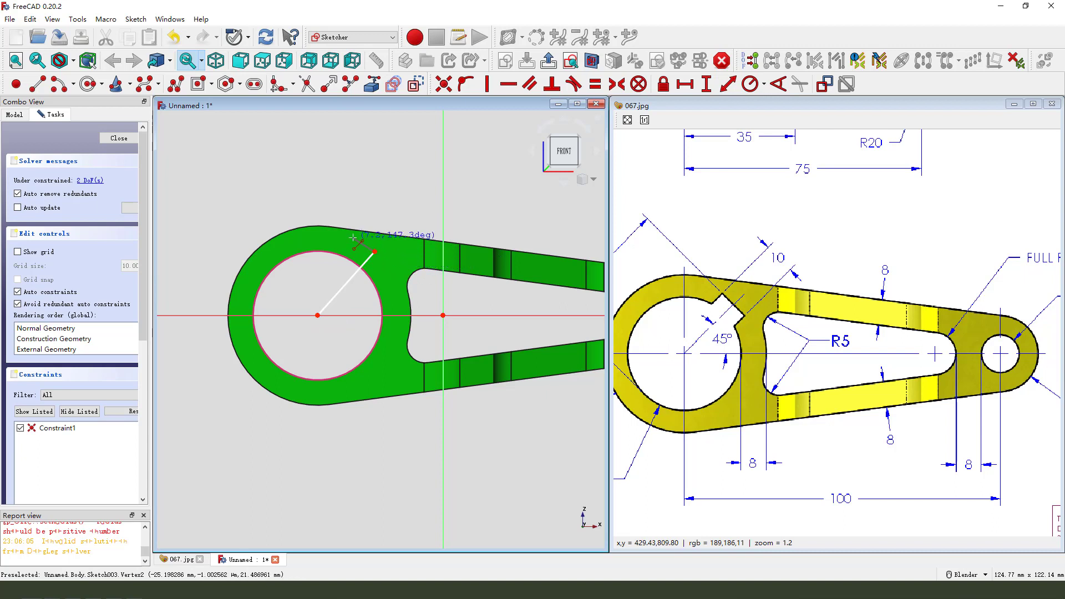
{"action": "left_click", "coordinate": [353, 235]}
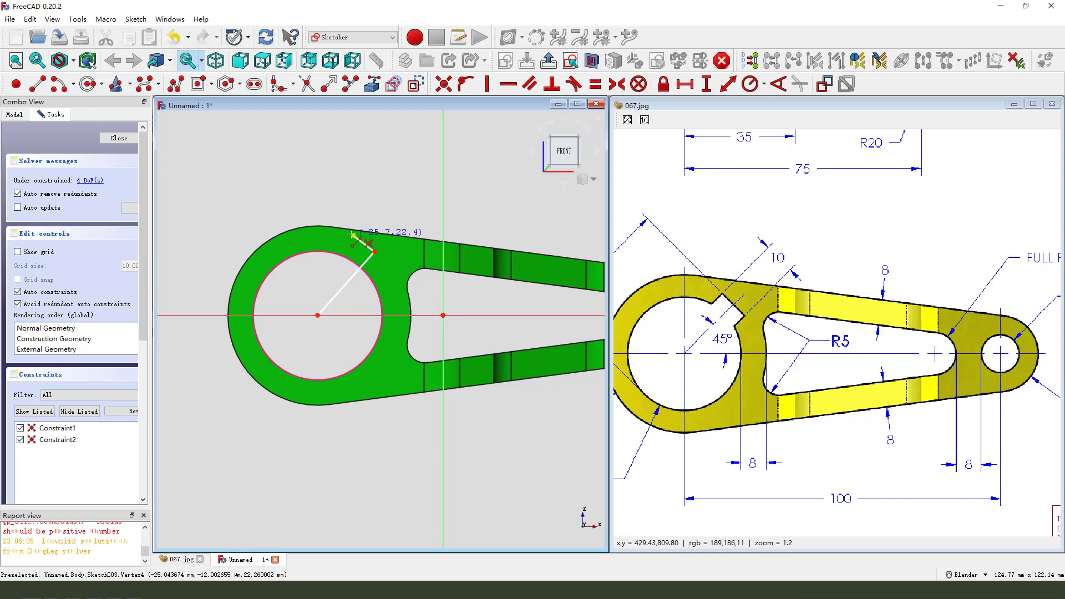
{"action": "left_click", "coordinate": [321, 275]}
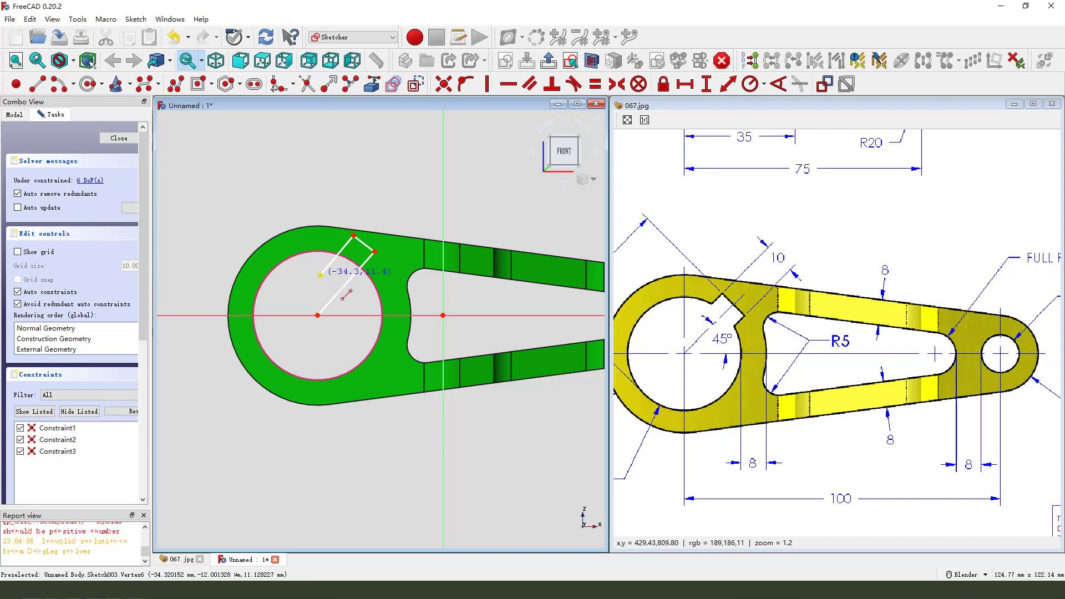
{"action": "left_click", "coordinate": [349, 301]}
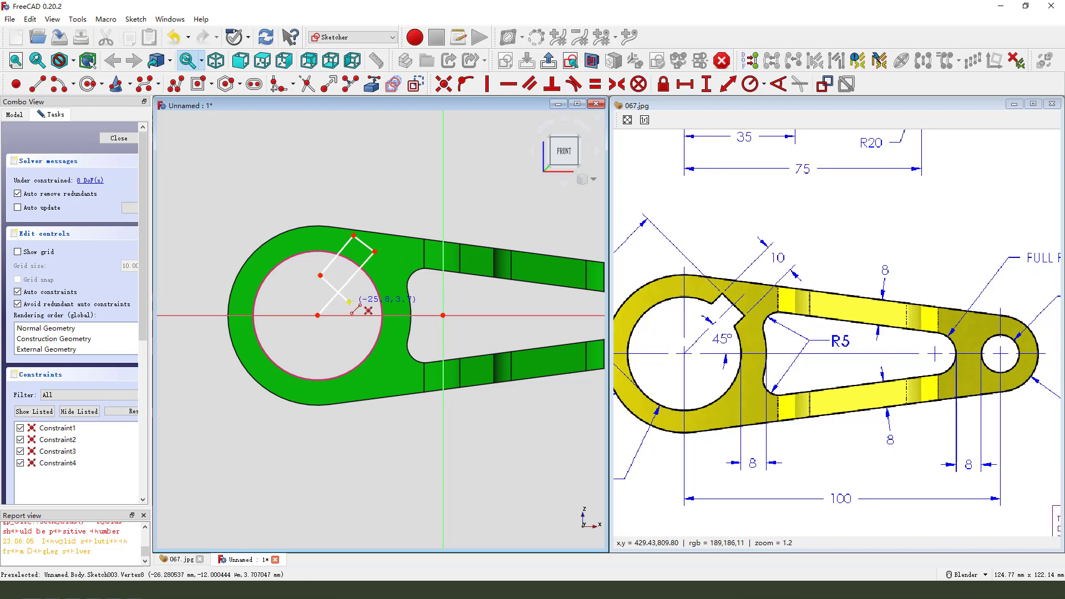
{"action": "left_click", "coordinate": [392, 267]}
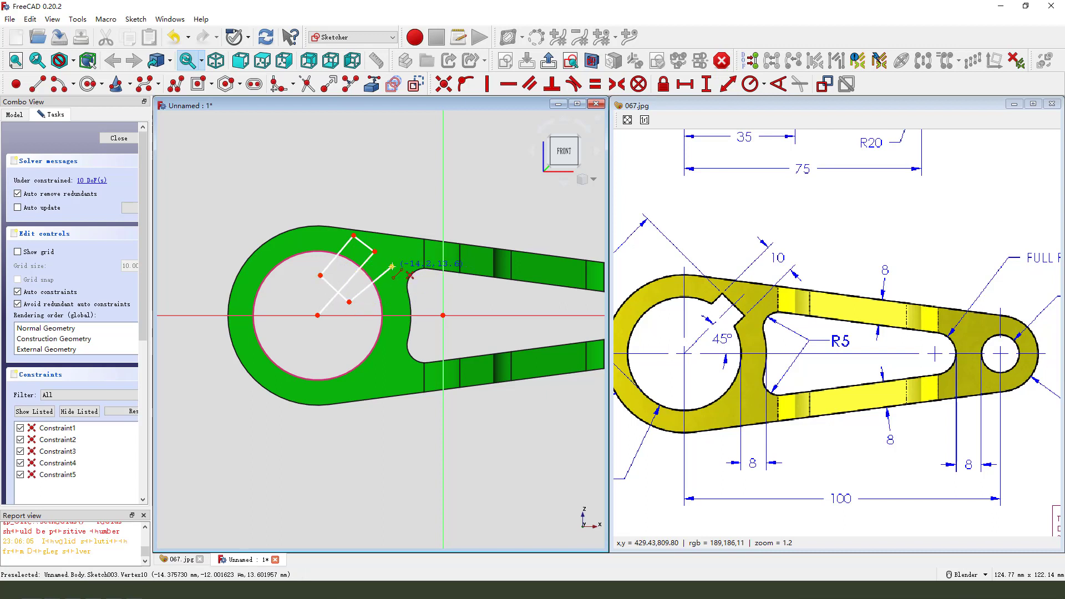
{"action": "left_click", "coordinate": [176, 38]}
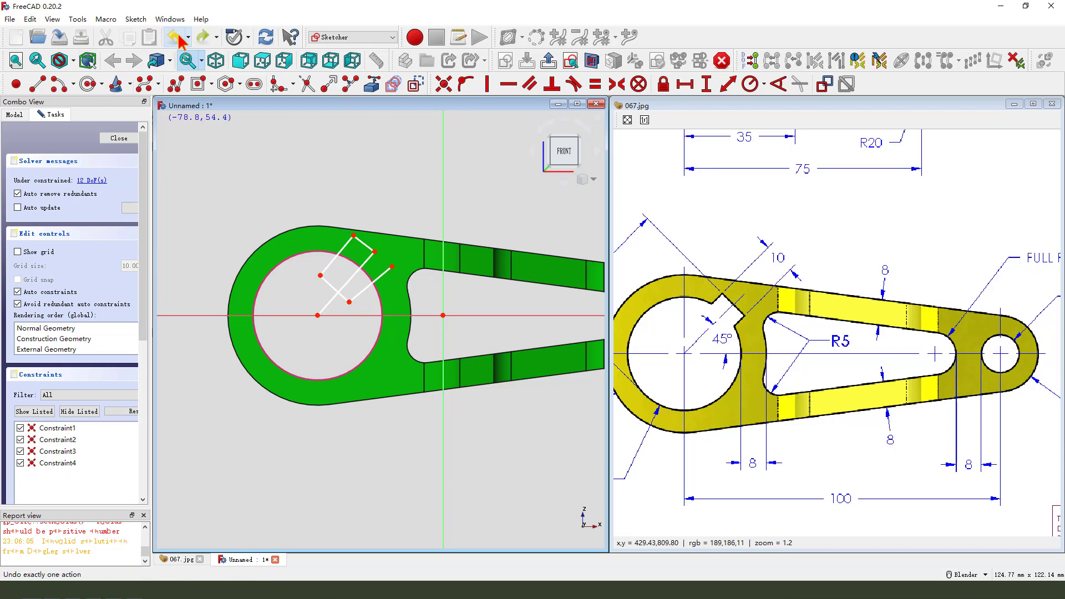
{"action": "left_click", "coordinate": [176, 37]}
{"action": "left_click", "coordinate": [176, 37]}
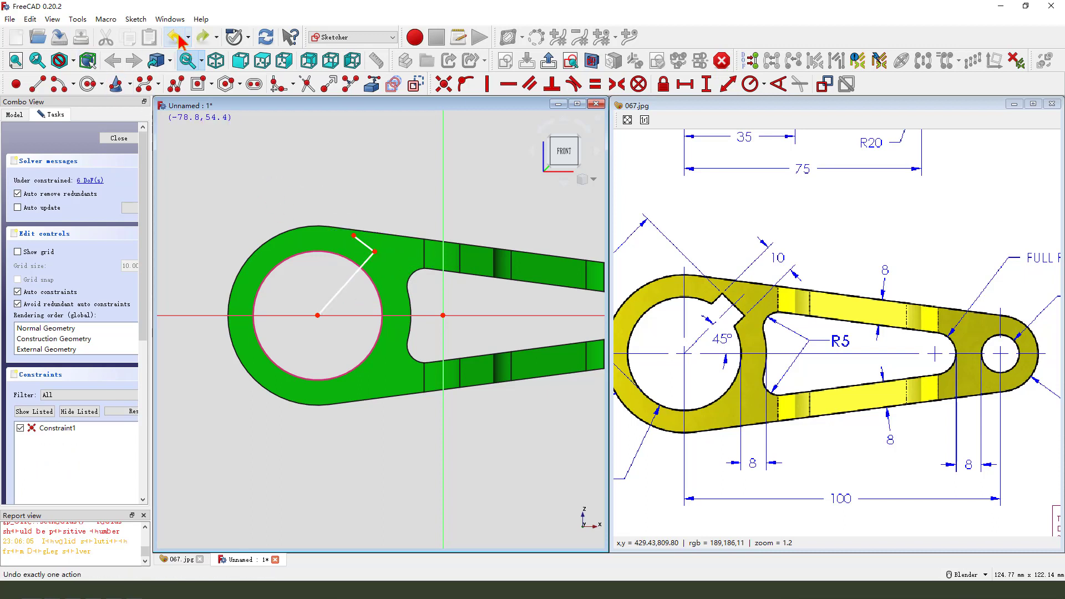
- Draw a closed four-sided notch profile with a polyline, straddling the hole's edge around the diagonal line's outer end
{"action": "left_click", "coordinate": [37, 84]}
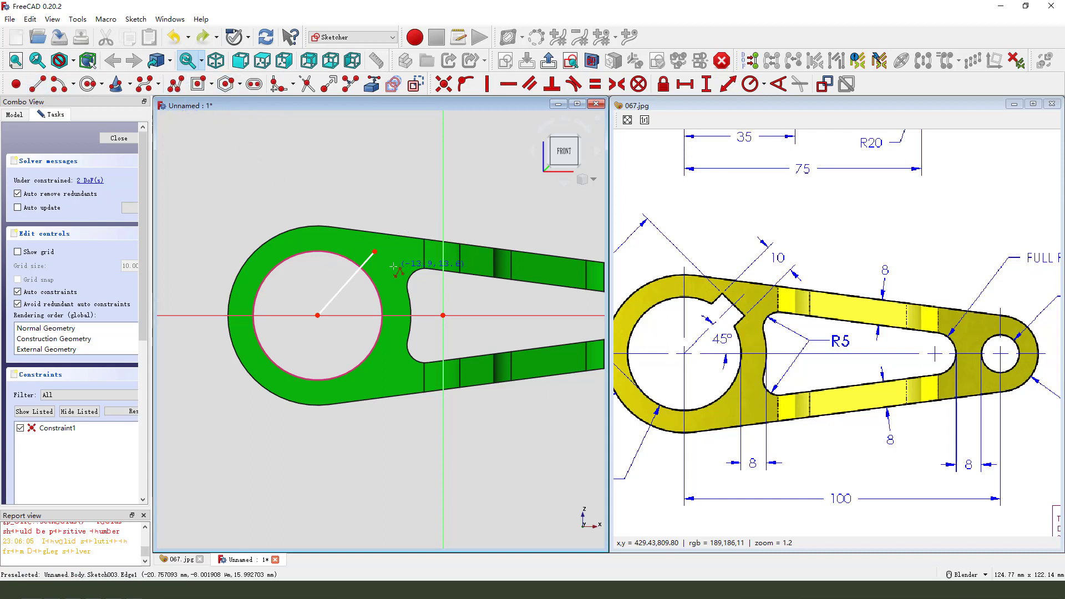
{"action": "left_click", "coordinate": [375, 252]}
{"action": "left_click", "coordinate": [363, 243]}
{"action": "left_click", "coordinate": [329, 280]}
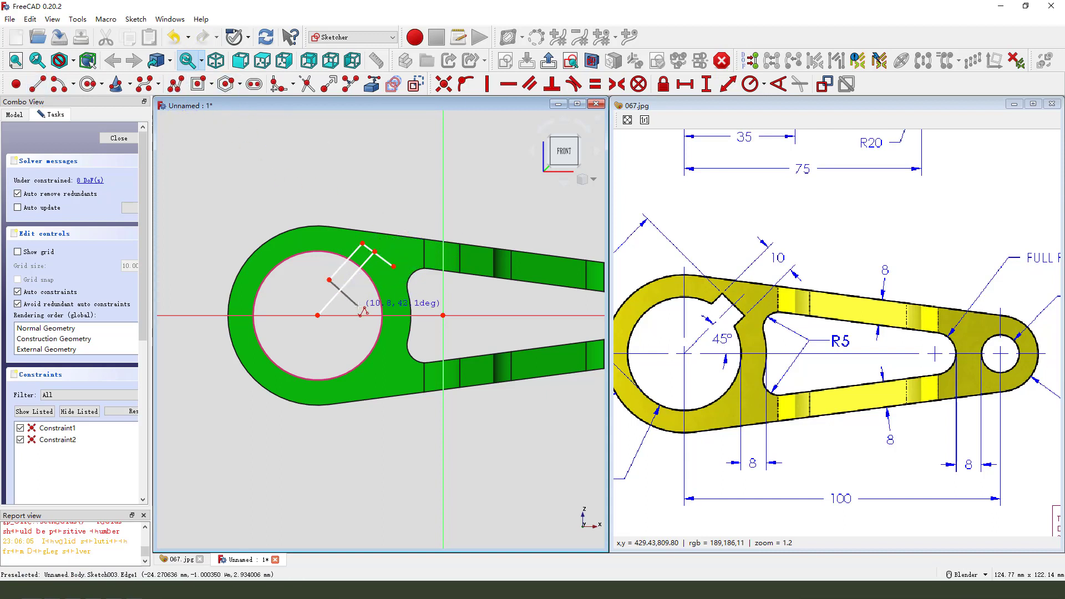
{"action": "left_click", "coordinate": [358, 305]}
{"action": "left_click", "coordinate": [395, 270]}
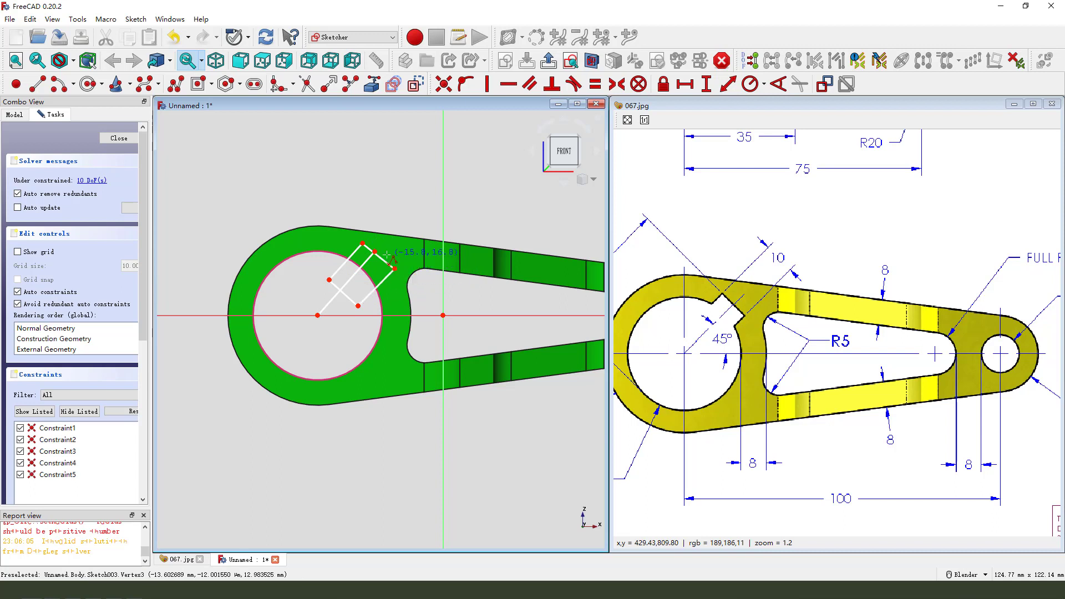
{"action": "scroll", "coordinate": [386, 255], "scroll_direction": "up", "scroll_amount": 2}
{"action": "right_click", "coordinate": [386, 183]}
- Convert the diagonal line to construction geometry and set its angle to the horizontal axis to 45°
{"action": "left_click", "coordinate": [336, 288]}
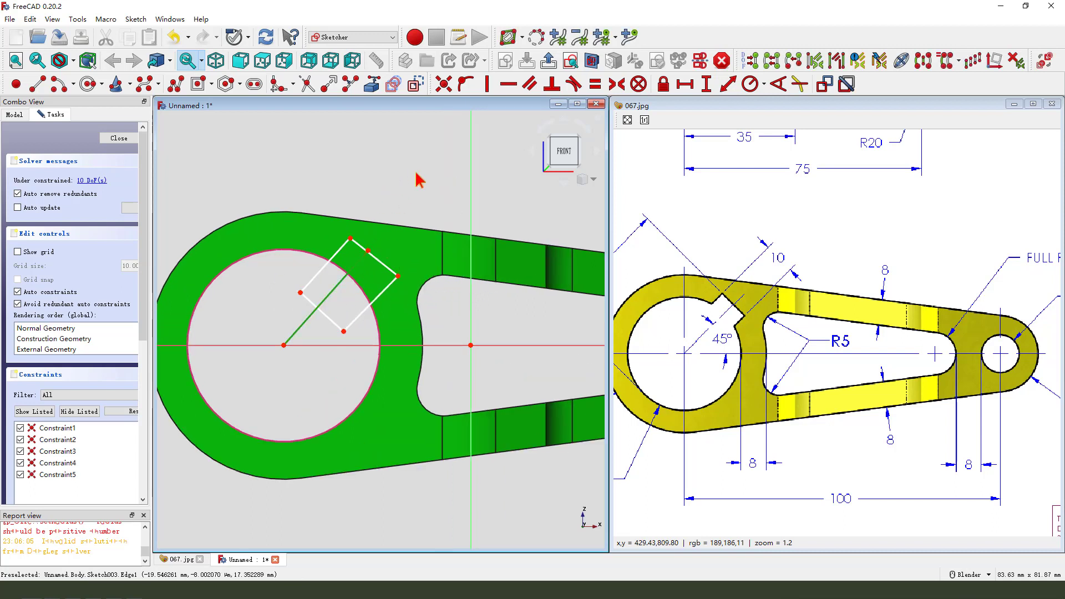
{"action": "left_click", "coordinate": [415, 86]}
{"action": "scroll", "coordinate": [326, 277], "scroll_direction": "down", "scroll_amount": 1}
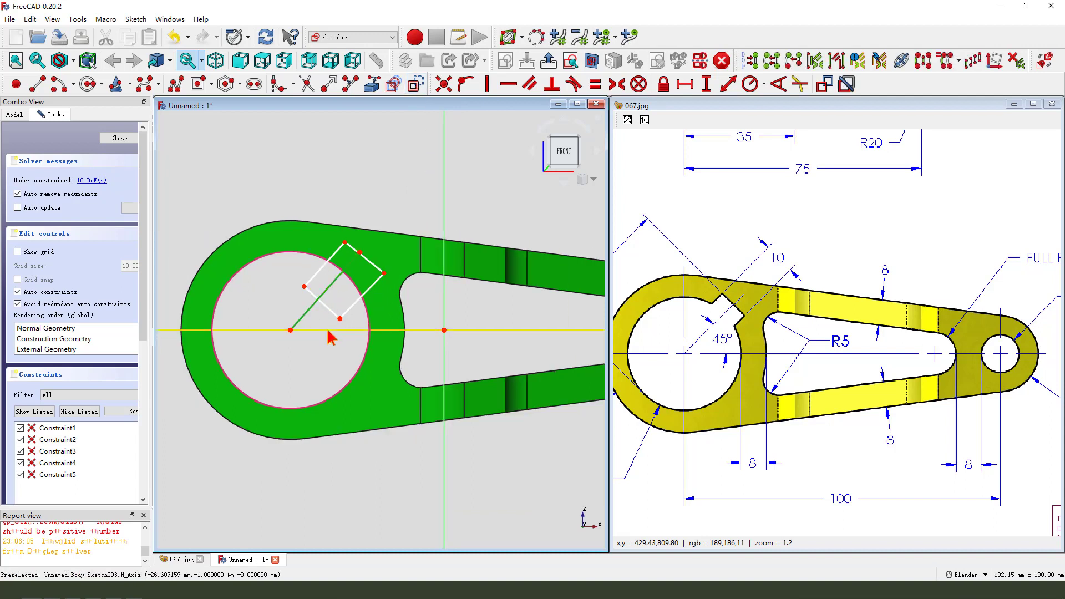
{"action": "left_click", "coordinate": [776, 85]}
{"action": "key", "text": "Return"}
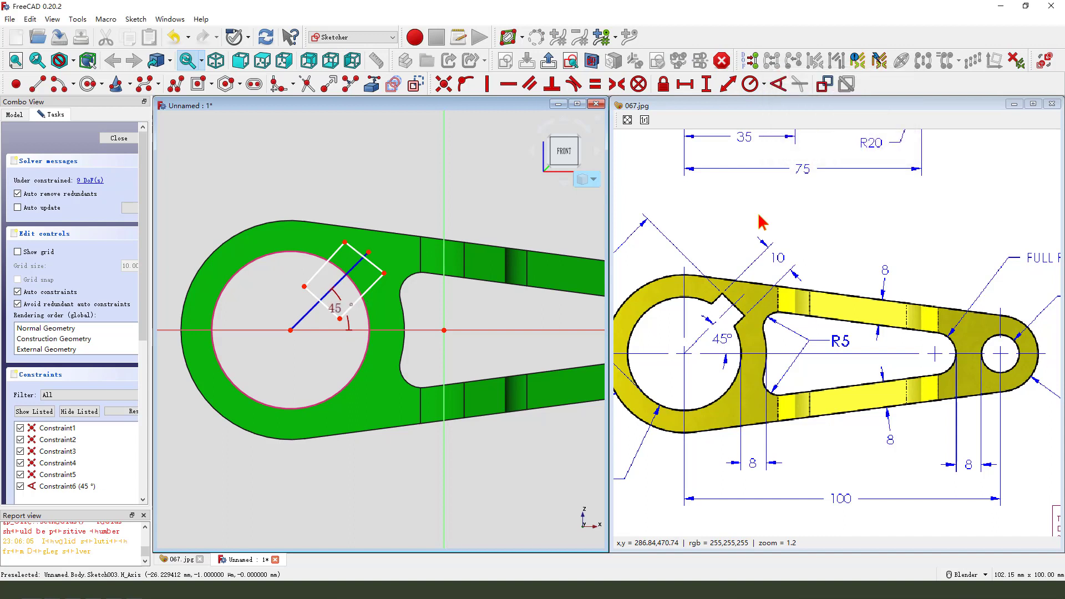
- Make the two outer corners of the notch profile symmetric about the construction line's outer end point
{"action": "scroll", "coordinate": [363, 307], "scroll_direction": "up", "scroll_amount": 1}
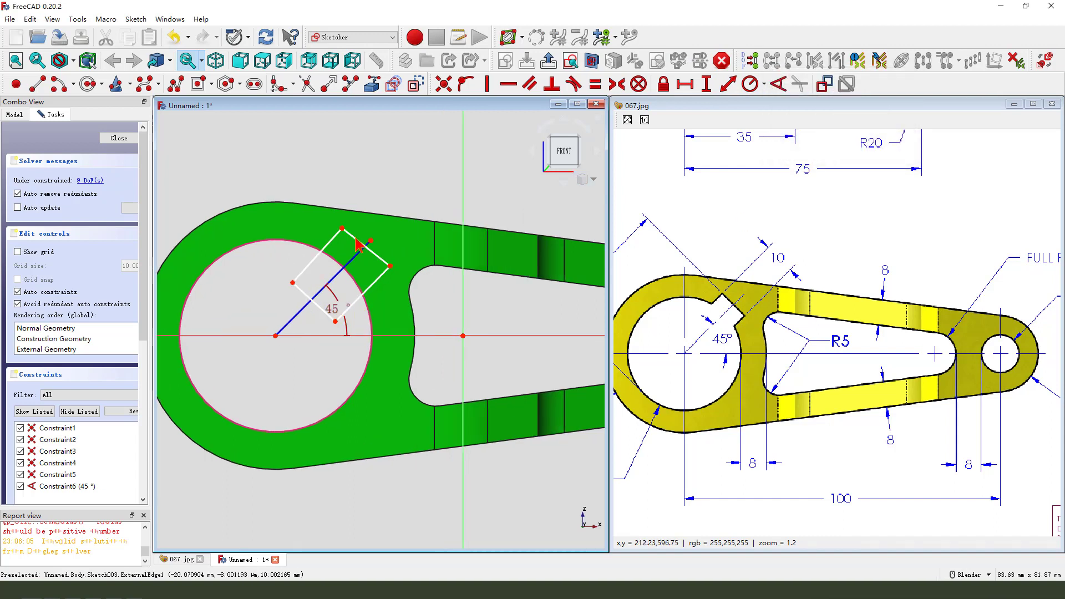
{"action": "left_click", "coordinate": [392, 267]}
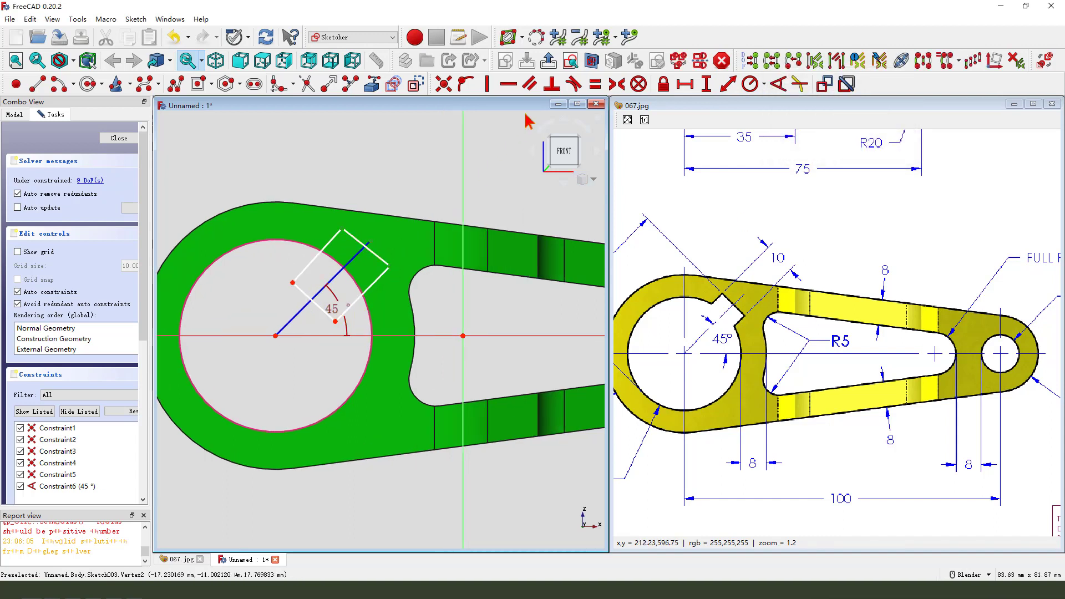
{"action": "left_click", "coordinate": [616, 84]}
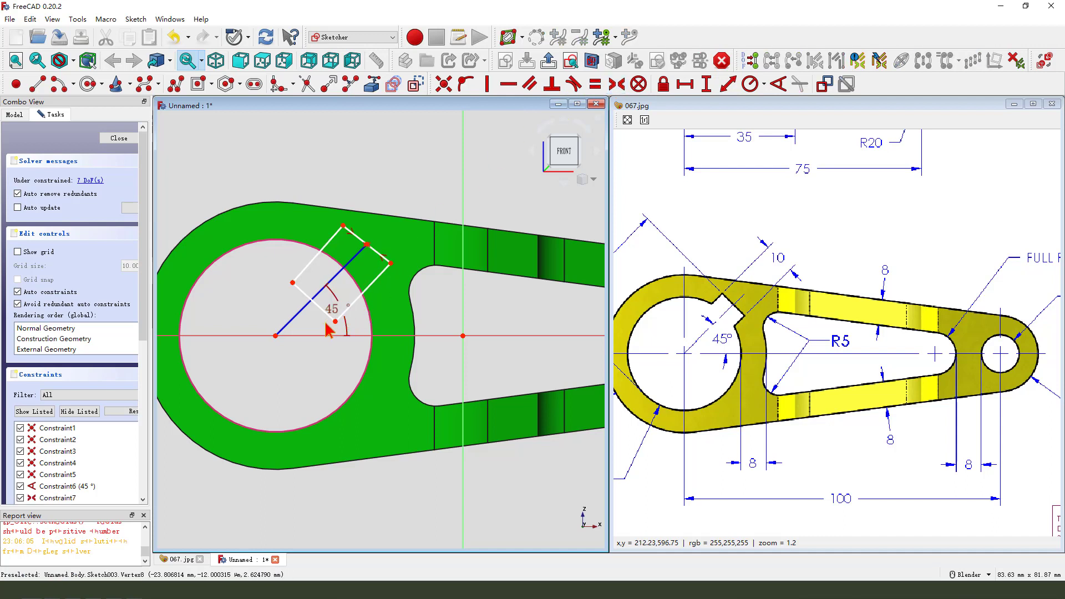
{"action": "left_click", "coordinate": [360, 242]}
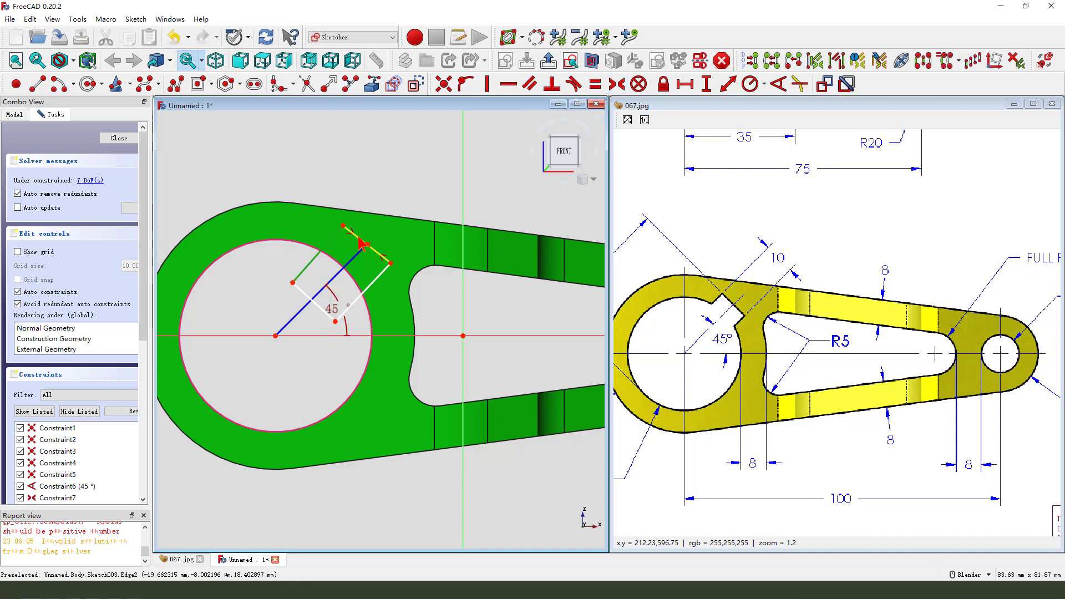
{"action": "left_click", "coordinate": [379, 158]}
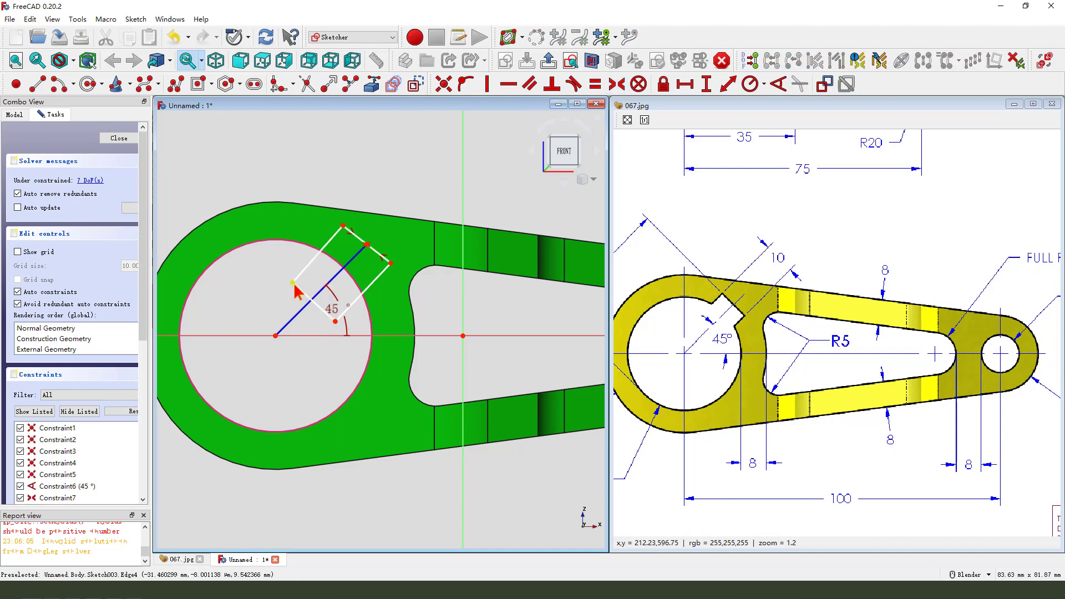
- Make the two inner corners of the notch profile symmetric about the construction line
{"action": "left_click", "coordinate": [292, 282]}
{"action": "left_click", "coordinate": [335, 321]}
{"action": "left_click", "coordinate": [304, 306]}
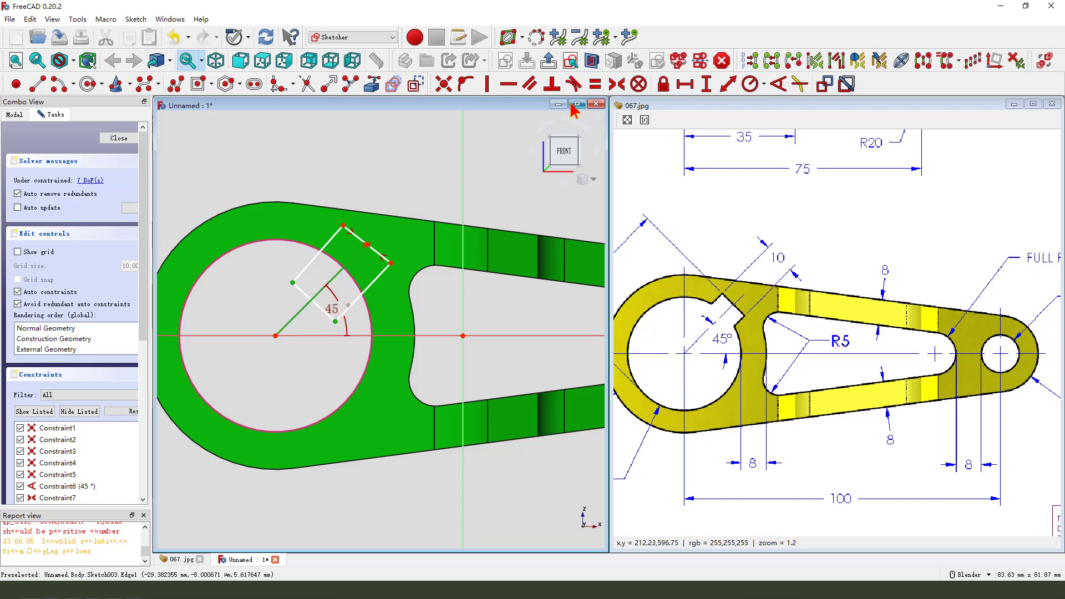
{"action": "left_click", "coordinate": [616, 84]}
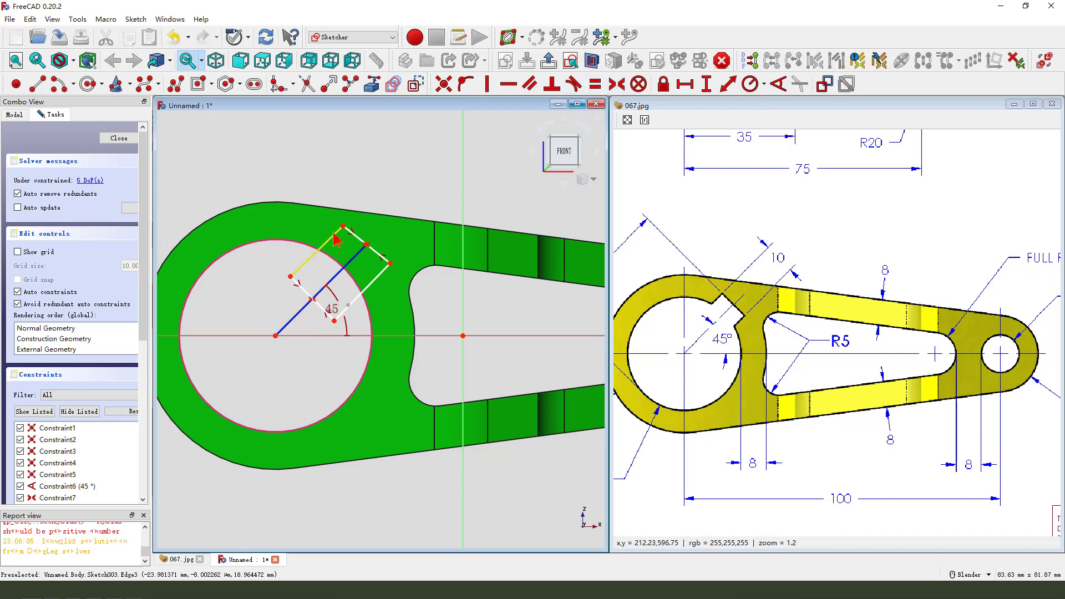
- Make the notch's outer side perpendicular to its lower long side, and its inner side perpendicular to the upper long side
{"action": "left_click", "coordinate": [334, 234]}
{"action": "left_click", "coordinate": [525, 135]}
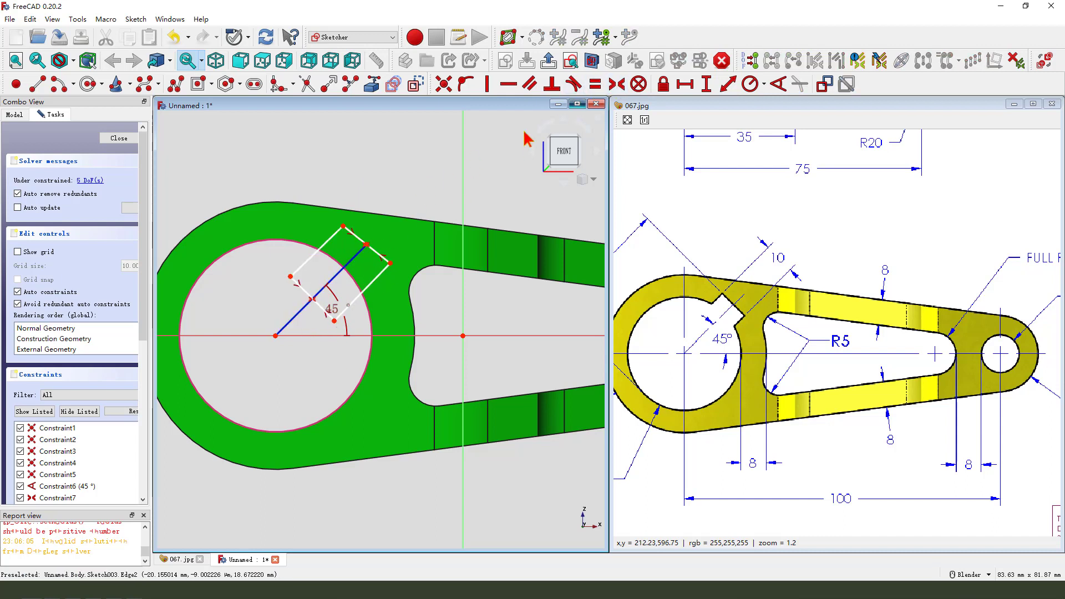
{"action": "left_click", "coordinate": [381, 260]}
{"action": "left_click", "coordinate": [381, 274]}
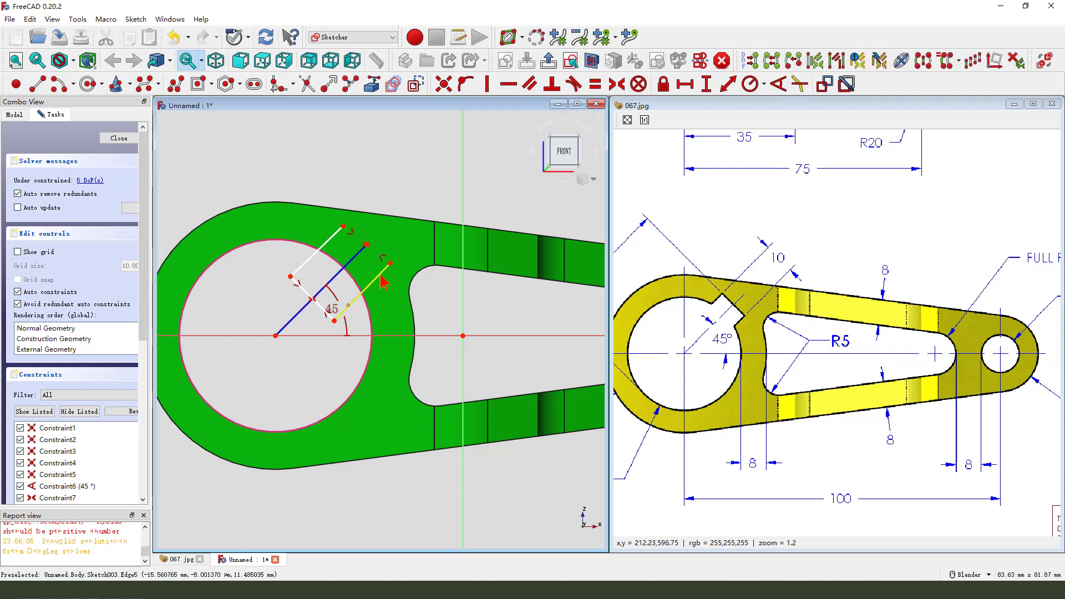
{"action": "left_click", "coordinate": [551, 85]}
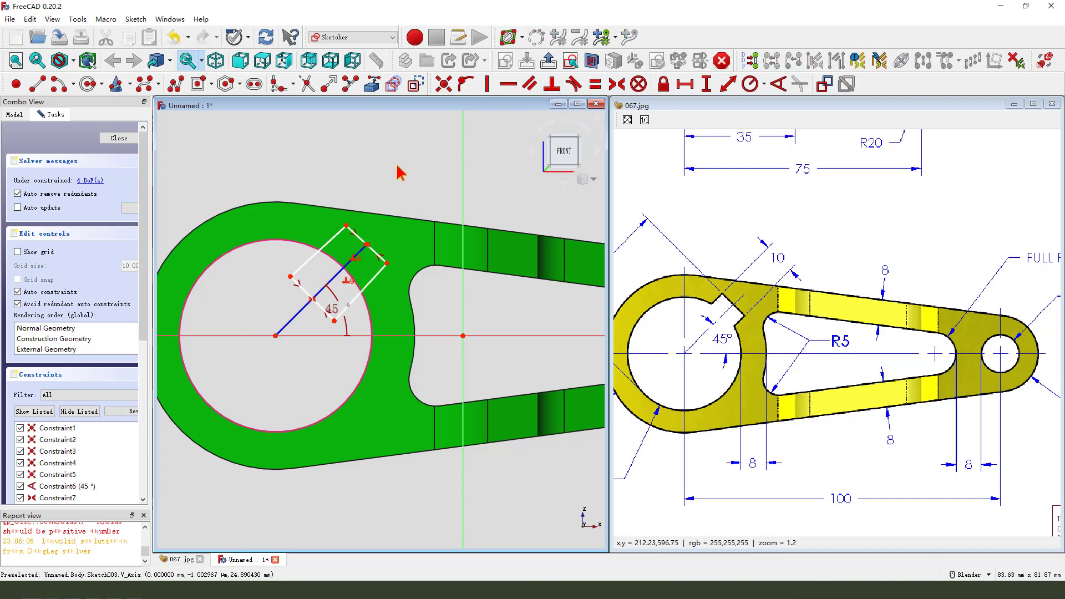
{"action": "left_click", "coordinate": [305, 285]}
{"action": "left_click", "coordinate": [552, 84]}
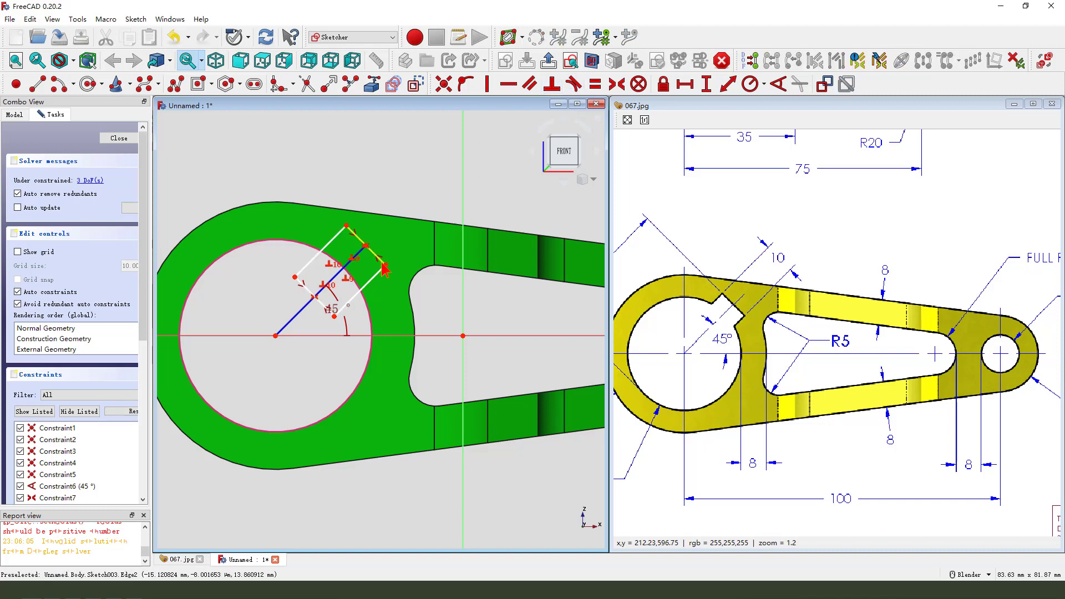
- Constrain the distance from the large hole's centre to the construction line's outer end to the drawing's 40 mm
{"action": "scroll", "coordinate": [378, 265], "scroll_direction": "up", "scroll_amount": 1}
{"action": "scroll", "coordinate": [358, 286], "scroll_direction": "down", "scroll_amount": 2}
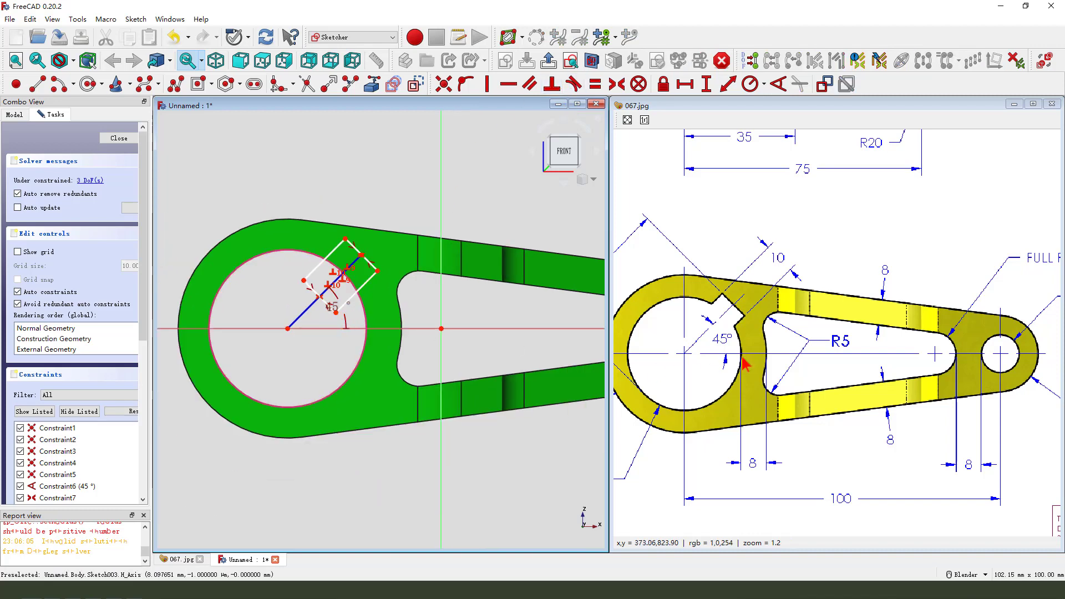
{"action": "middle_click_drag", "start_coordinate": [791, 248], "coordinate": [867, 229]}
{"action": "left_click_drag", "start_coordinate": [864, 222], "coordinate": [848, 226]}
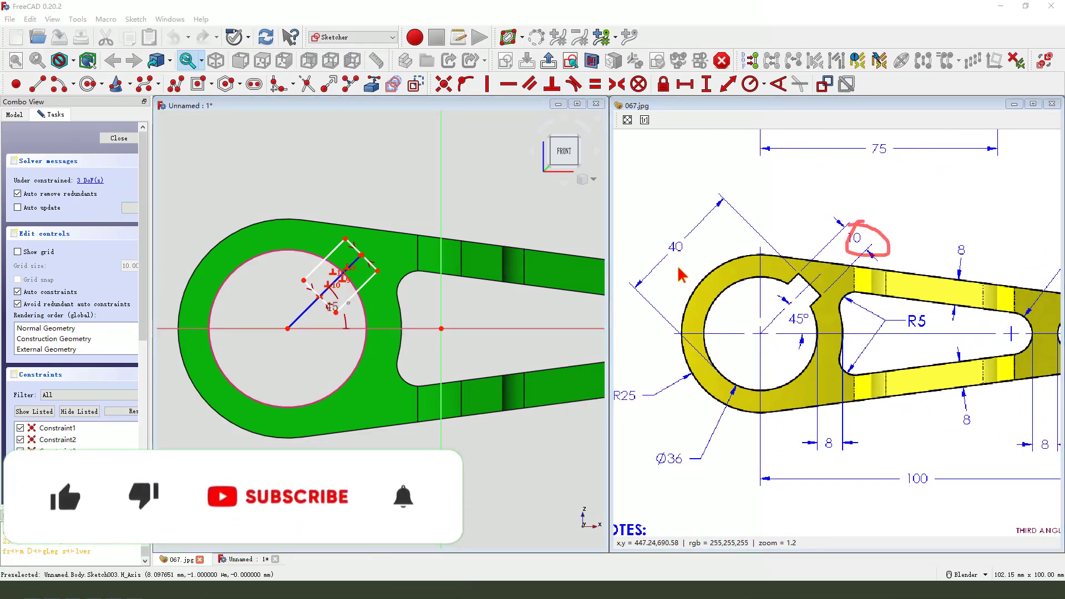
{"action": "left_click_drag", "start_coordinate": [676, 268], "coordinate": [690, 266]}
{"action": "key", "text": "Escape"}
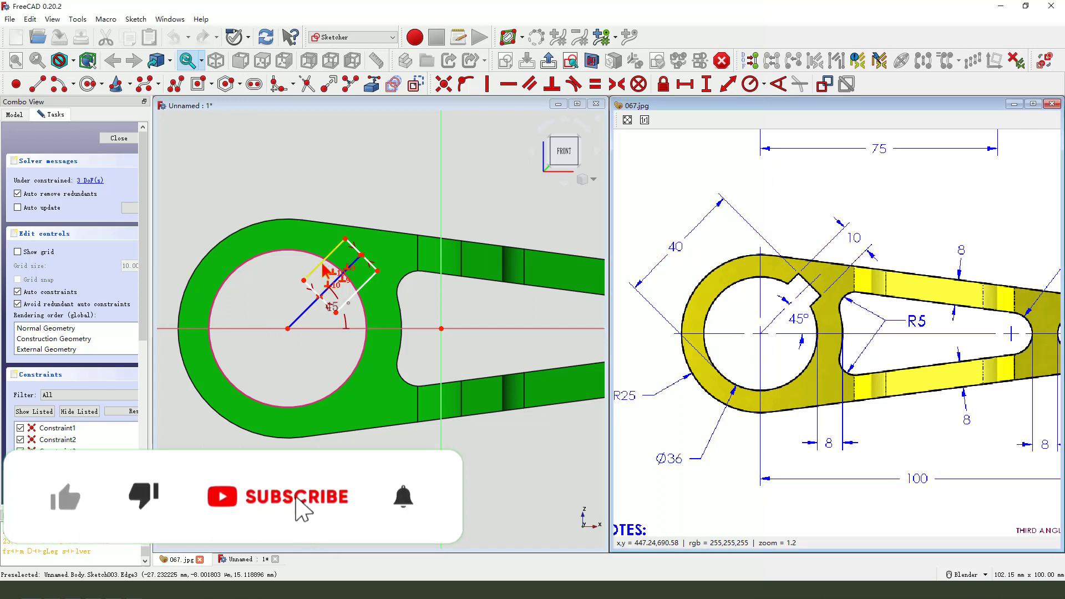
{"action": "left_click", "coordinate": [288, 329]}
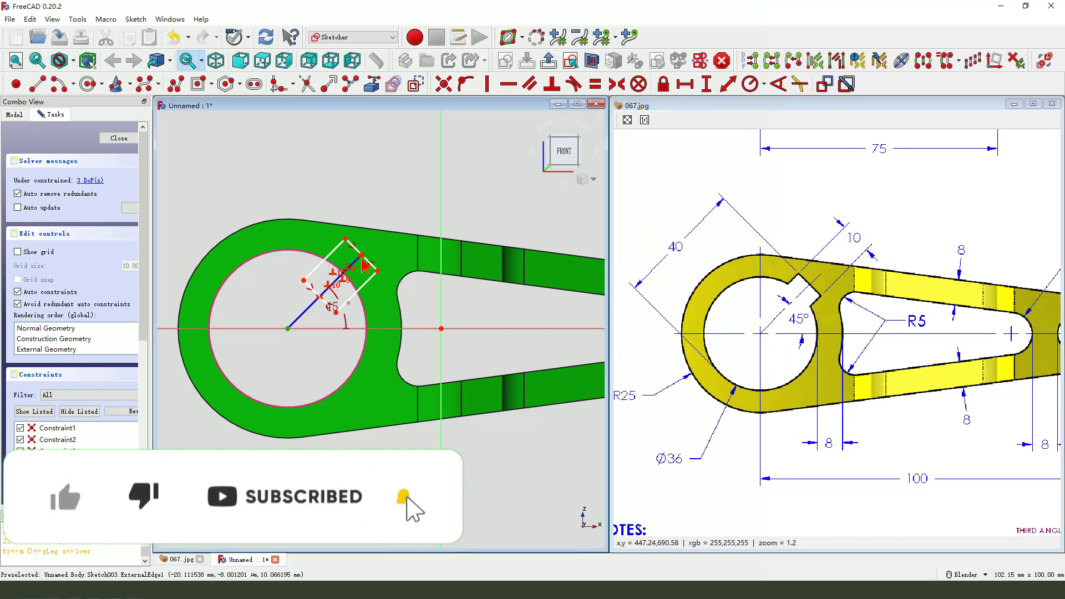
{"action": "left_click", "coordinate": [727, 84]}
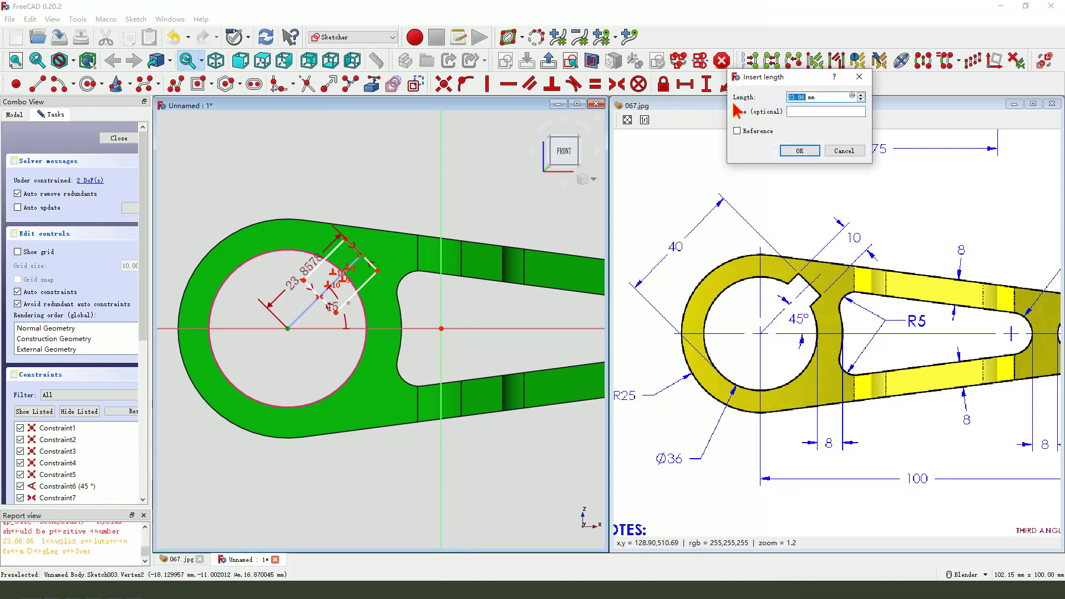
{"action": "type", "text": "40"}
{"action": "key", "text": "Return"}
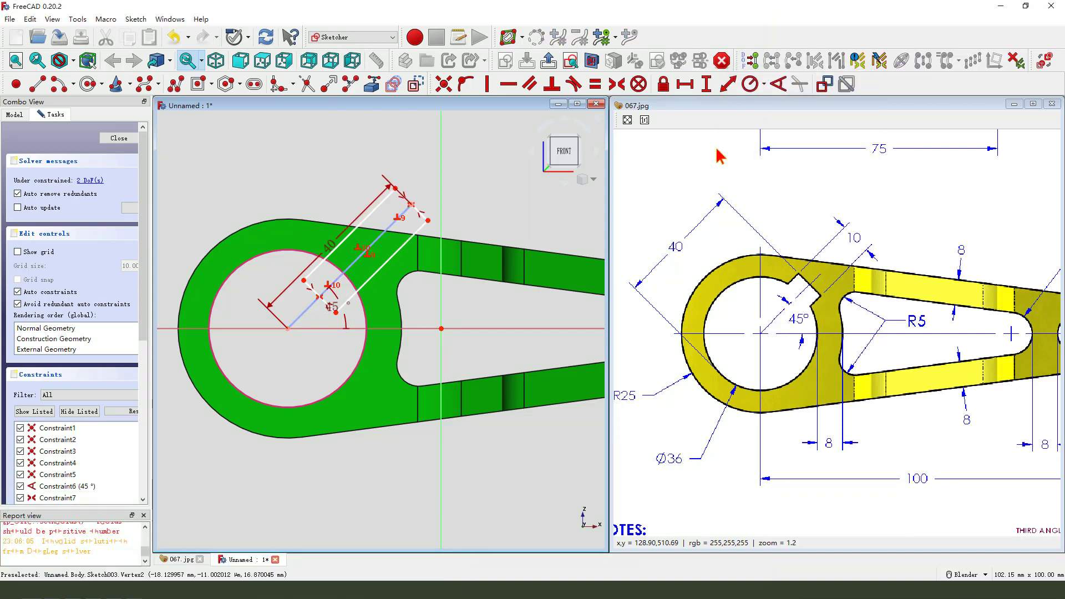
- Undo the 40 mm constraint between the large hole's centre and the construction line's outer end
{"action": "left_click_drag", "start_coordinate": [675, 225], "coordinate": [687, 246]}
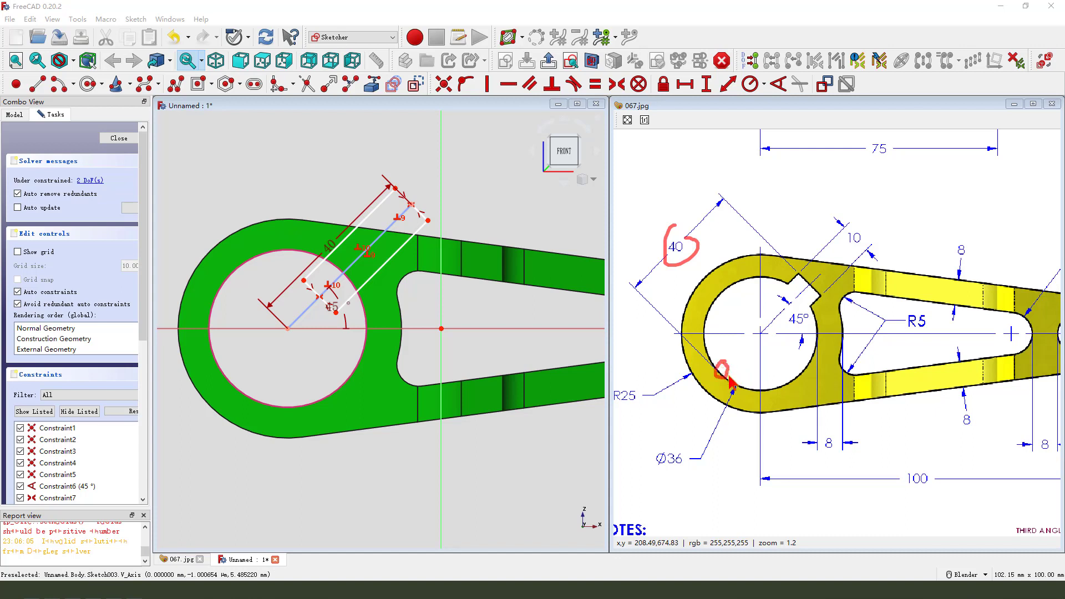
{"action": "key", "text": "Escape"}
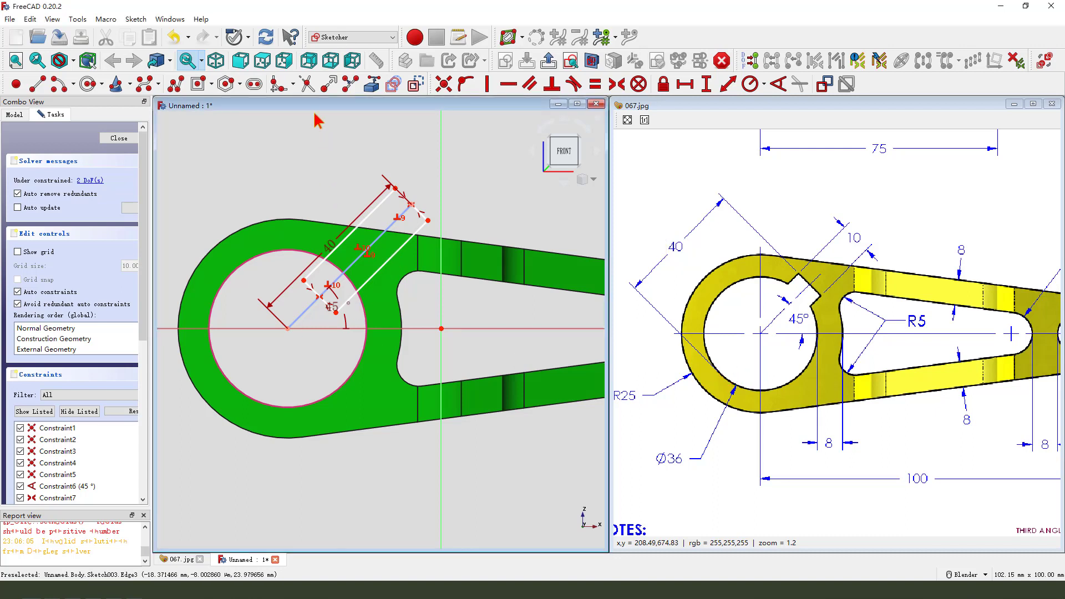
{"action": "left_click", "coordinate": [174, 37]}
{"action": "scroll", "coordinate": [269, 354], "scroll_direction": "up", "scroll_amount": 1}
{"action": "scroll", "coordinate": [348, 283], "scroll_direction": "down", "scroll_amount": 1}
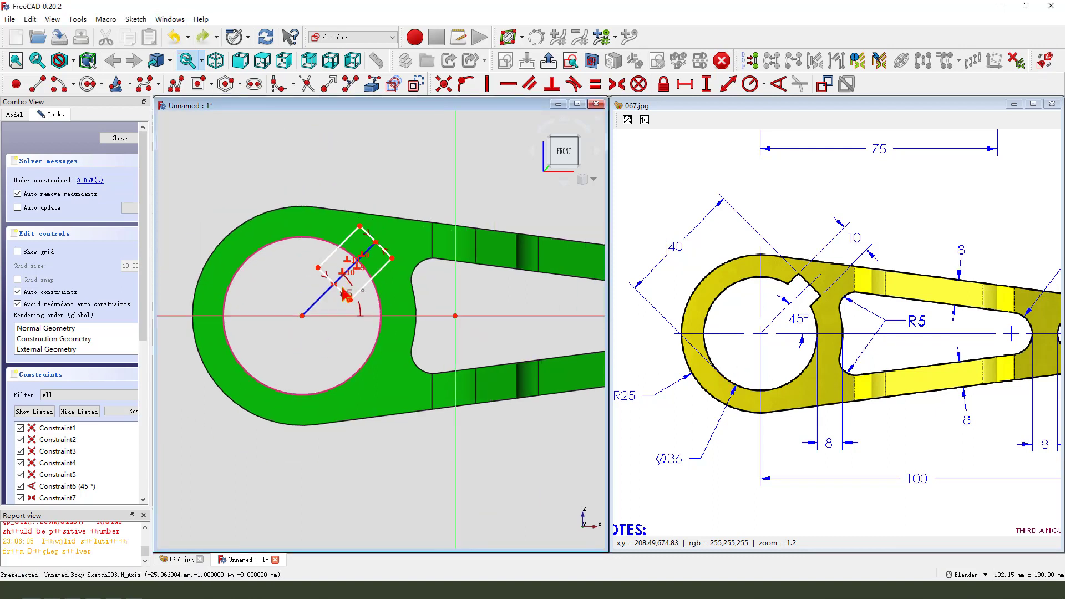
- Place a point on the large hole's edge opposite the notch and constrain it to lie on the extension of the construction line
{"action": "left_click", "coordinate": [21, 86]}
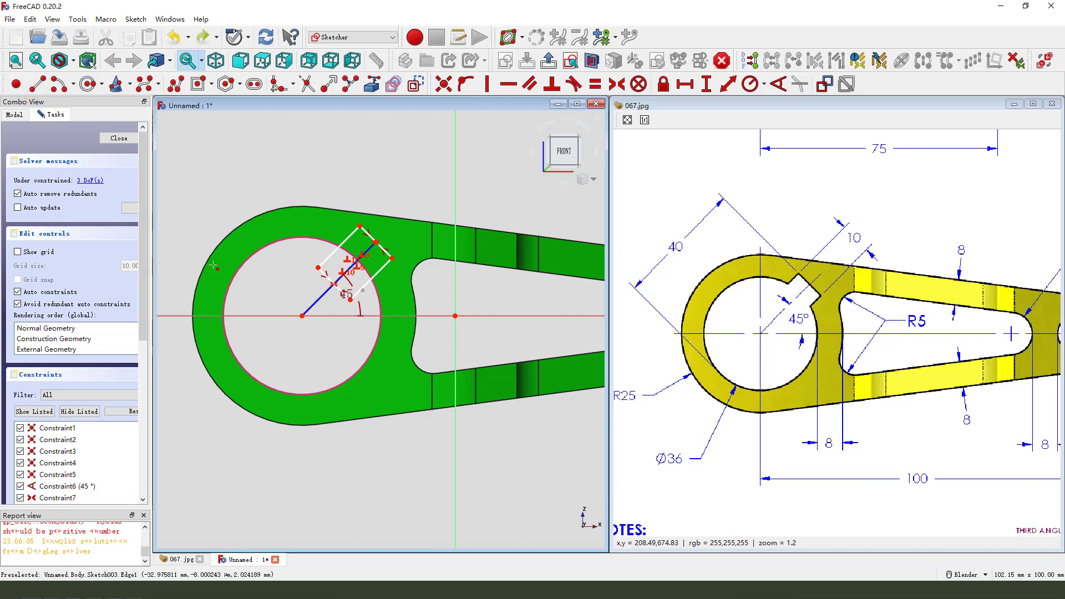
{"action": "left_click", "coordinate": [247, 372]}
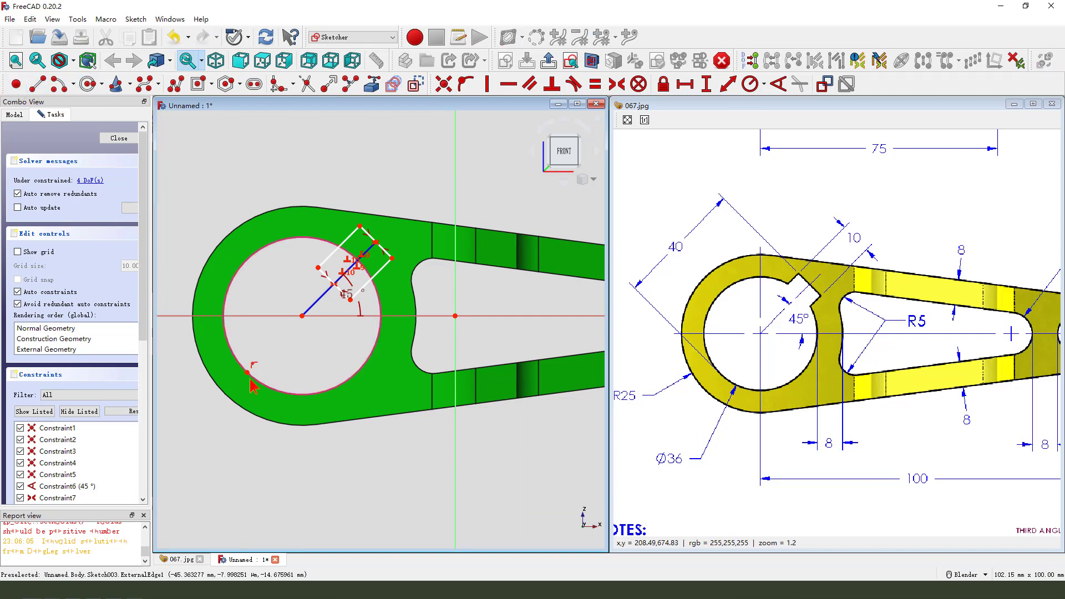
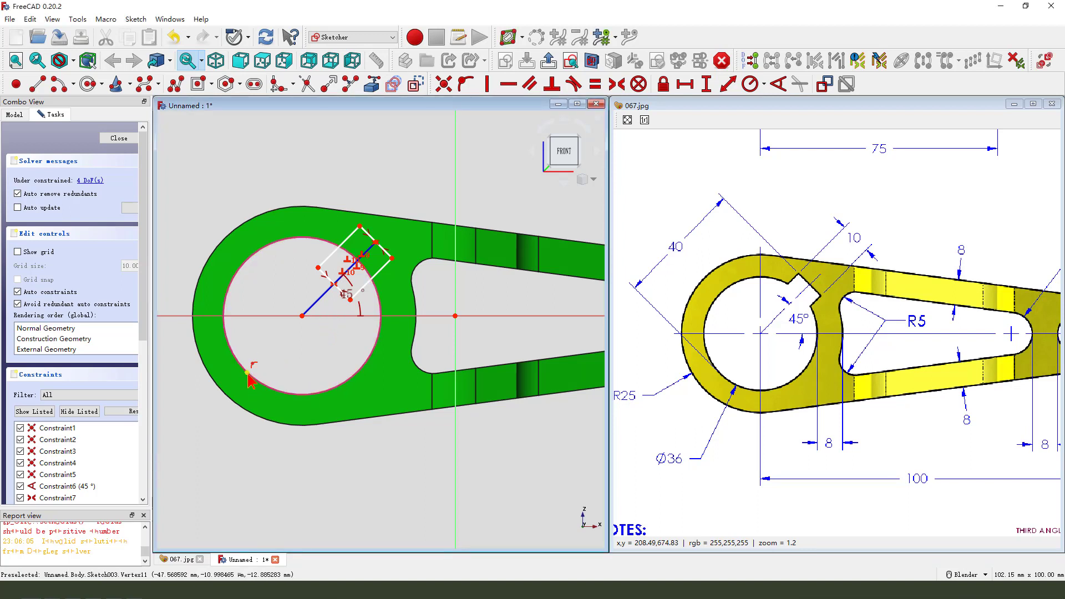
{"action": "left_click", "coordinate": [315, 303]}
{"action": "left_click", "coordinate": [464, 84]}
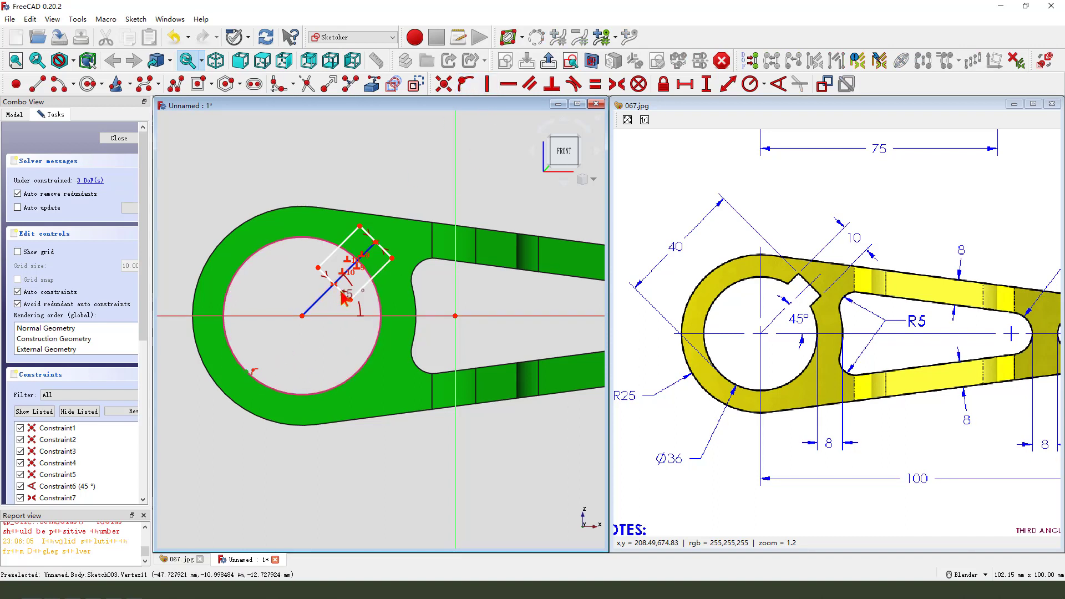
- Constrain the distance from the new edge point to the construction line's outer end to 40 mm and move the dimension outside the part
{"action": "left_click", "coordinate": [727, 85]}
{"action": "type", "text": "40"}
{"action": "key", "text": "Return"}
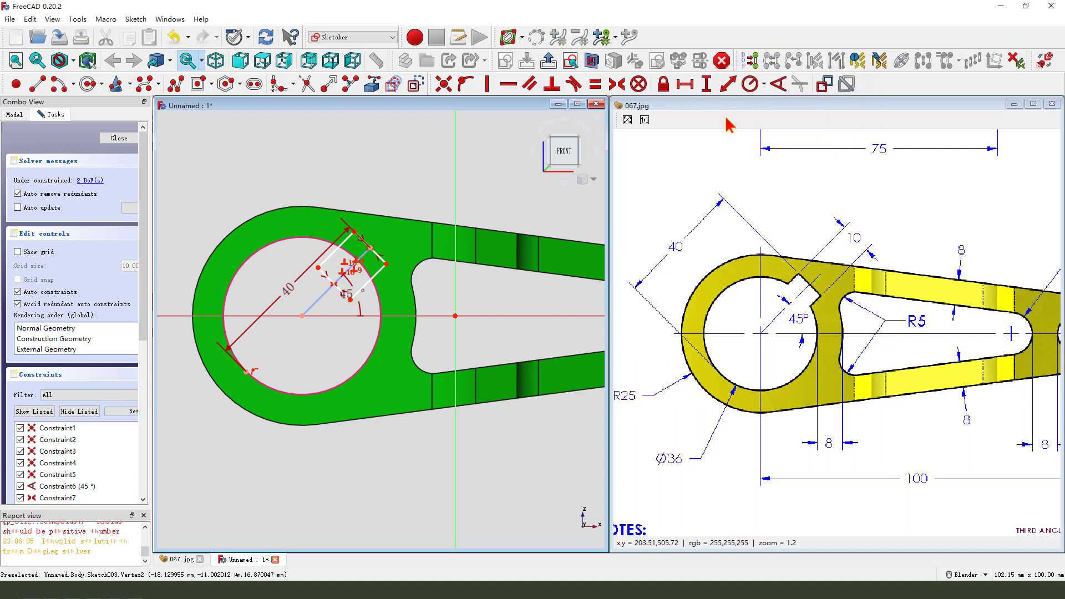
{"action": "left_click_drag", "start_coordinate": [288, 298], "coordinate": [219, 229]}
- Constrain the notch's outer side to 10 mm long and move its dimension outside the part
{"action": "scroll", "coordinate": [375, 260], "scroll_direction": "up", "scroll_amount": 2}
{"action": "left_click", "coordinate": [371, 260]}
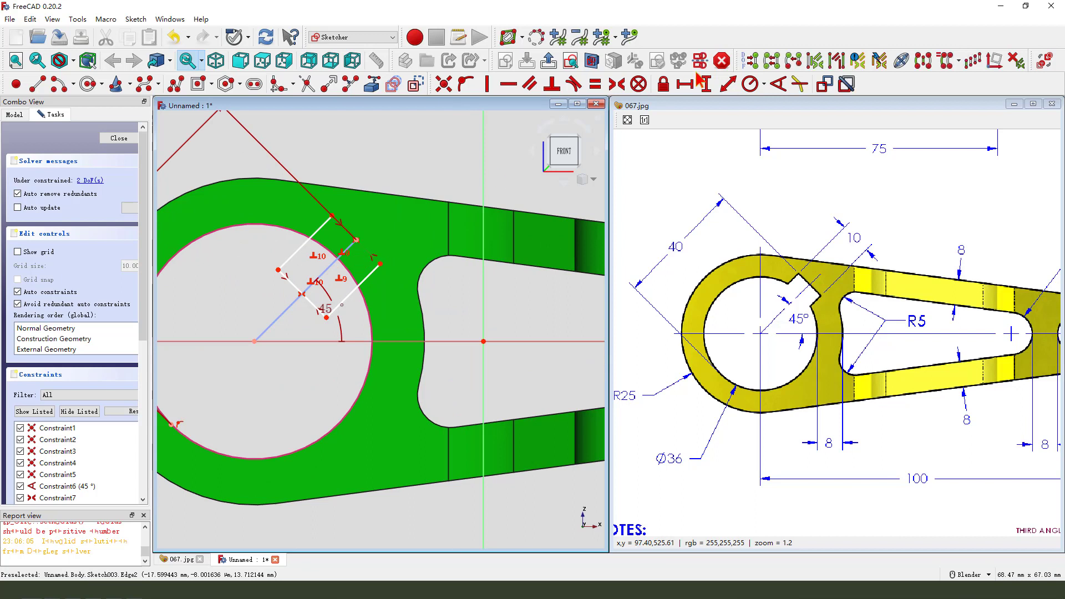
{"action": "left_click", "coordinate": [726, 84]}
{"action": "type", "text": "1"}
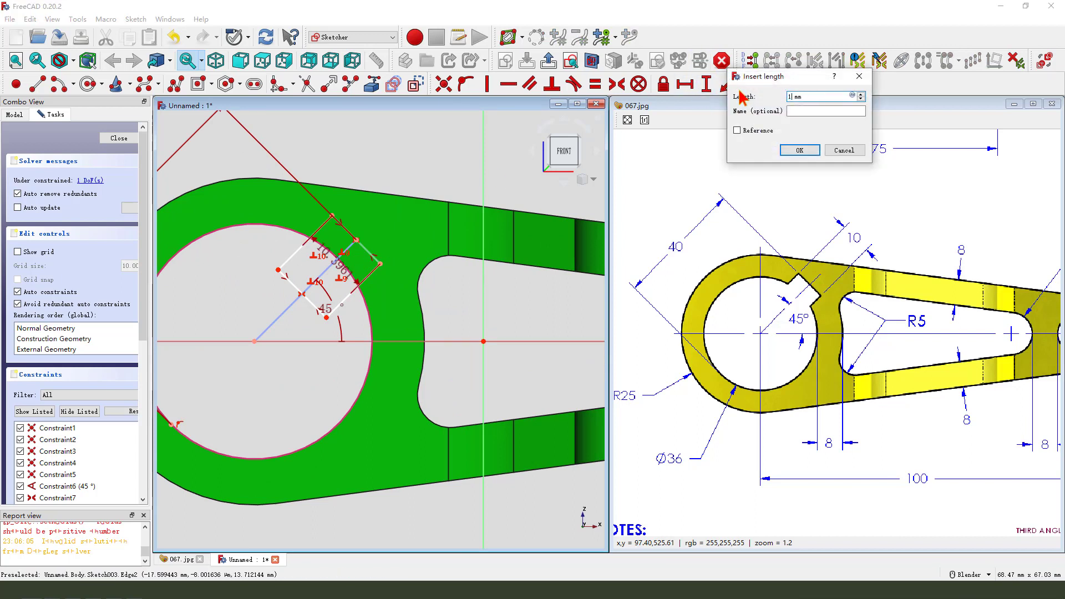
{"action": "type", "text": "0"}
{"action": "key", "text": "Return"}
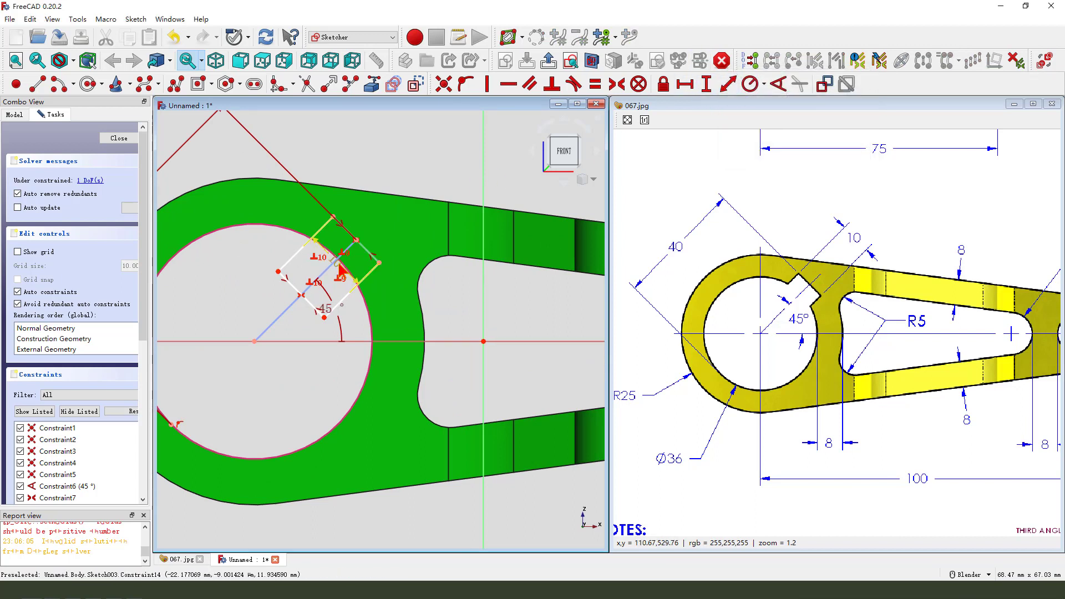
{"action": "left_click_drag", "start_coordinate": [361, 255], "coordinate": [415, 164]}
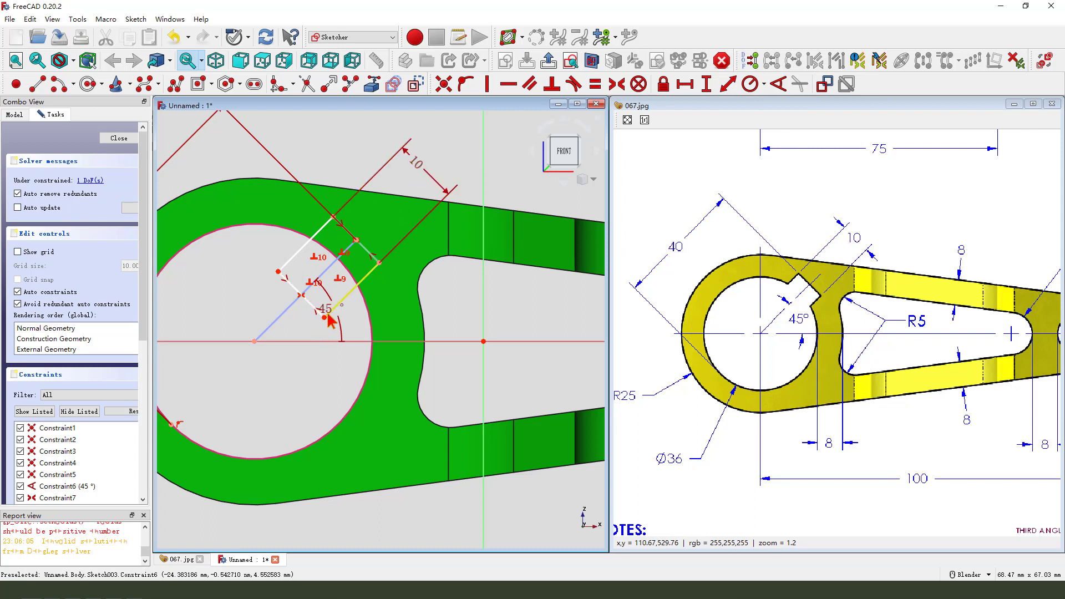
- Constrain the large hole's centre to lie on the notch profile's inner side, and finish the sketch
{"action": "left_click", "coordinate": [255, 341]}
{"action": "left_click", "coordinate": [312, 306]}
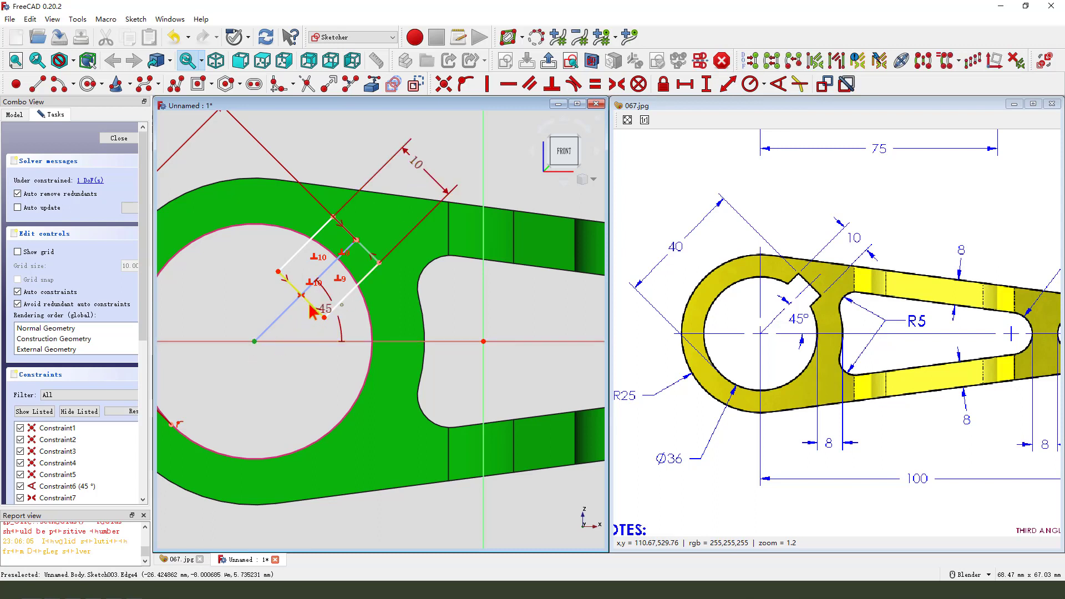
{"action": "left_click", "coordinate": [465, 84]}
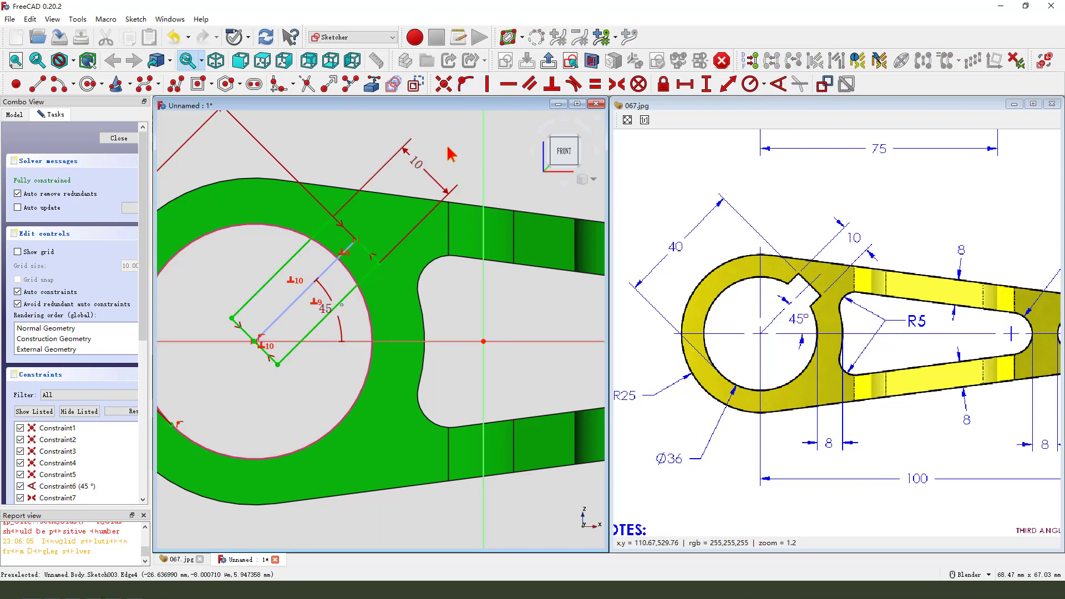
{"action": "scroll", "coordinate": [307, 394], "scroll_direction": "down", "scroll_amount": 2}
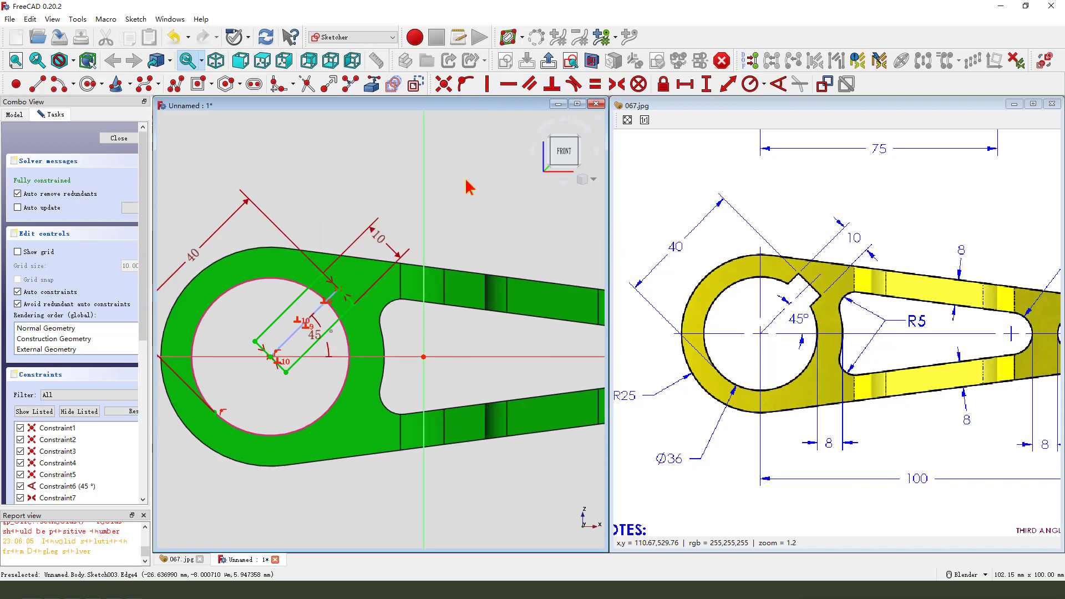
{"action": "scroll", "coordinate": [466, 187], "scroll_direction": "down", "scroll_amount": 1}
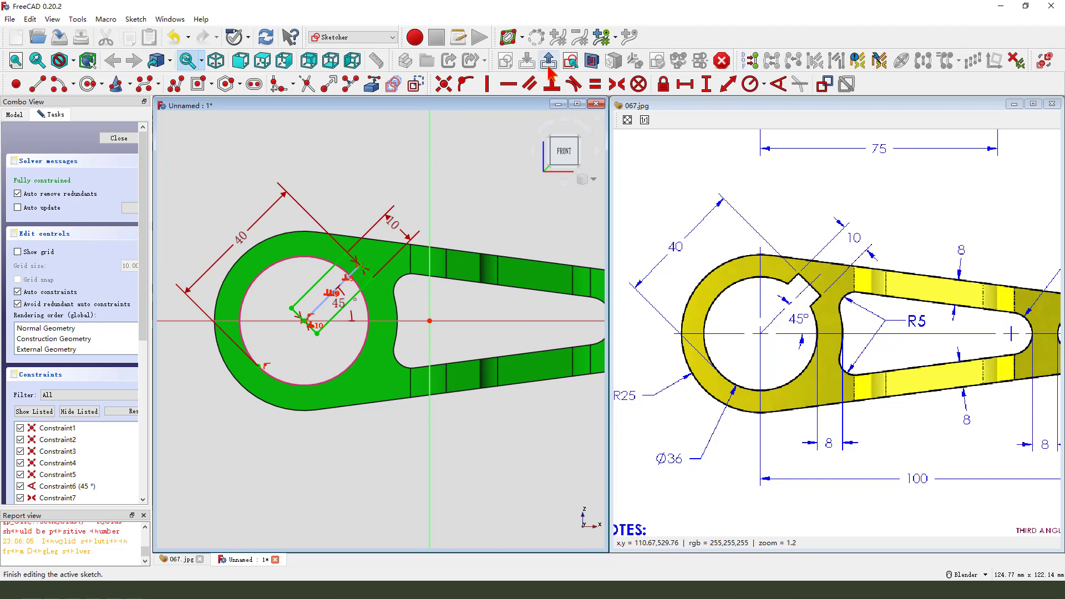
{"action": "left_click", "coordinate": [536, 37]}
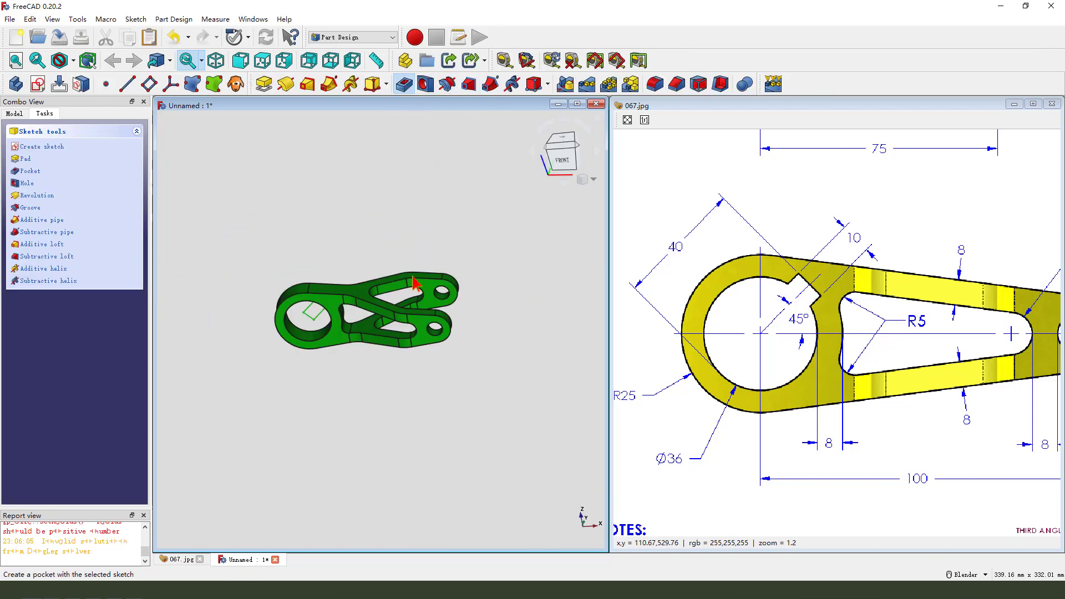
- Pocket the notch sketch through all, symmetric to its plane
{"action": "left_click", "coordinate": [404, 84]}
{"action": "left_click", "coordinate": [111, 180]}
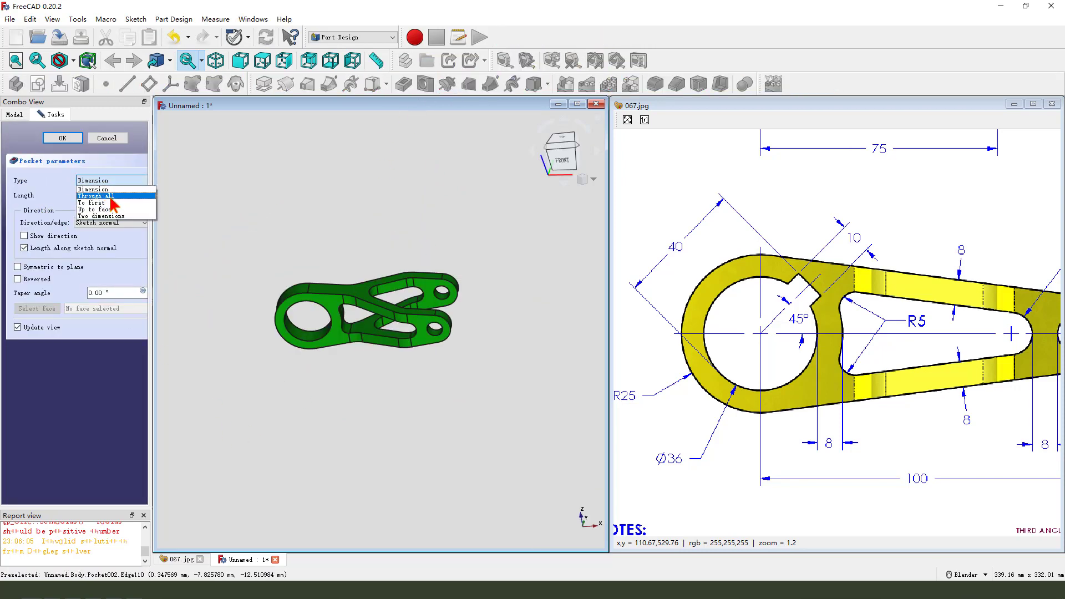
{"action": "left_click", "coordinate": [94, 195]}
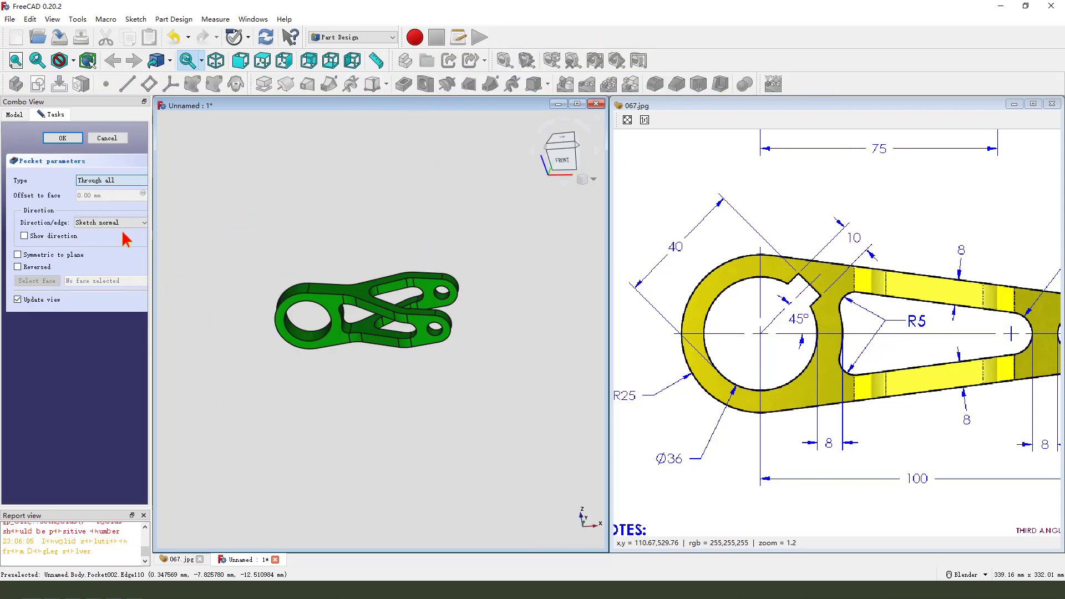
{"action": "left_click", "coordinate": [17, 255]}
{"action": "middle_click_drag", "start_coordinate": [286, 341], "coordinate": [285, 326]}
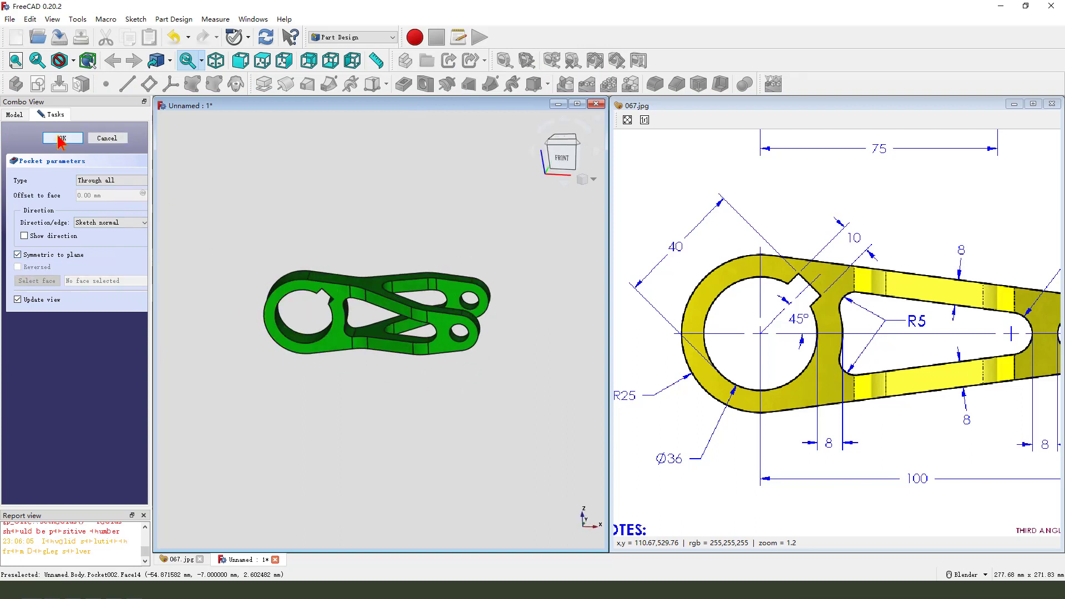
{"action": "left_click", "coordinate": [63, 137]}
{"action": "middle_click_drag", "start_coordinate": [504, 388], "coordinate": [499, 419]}
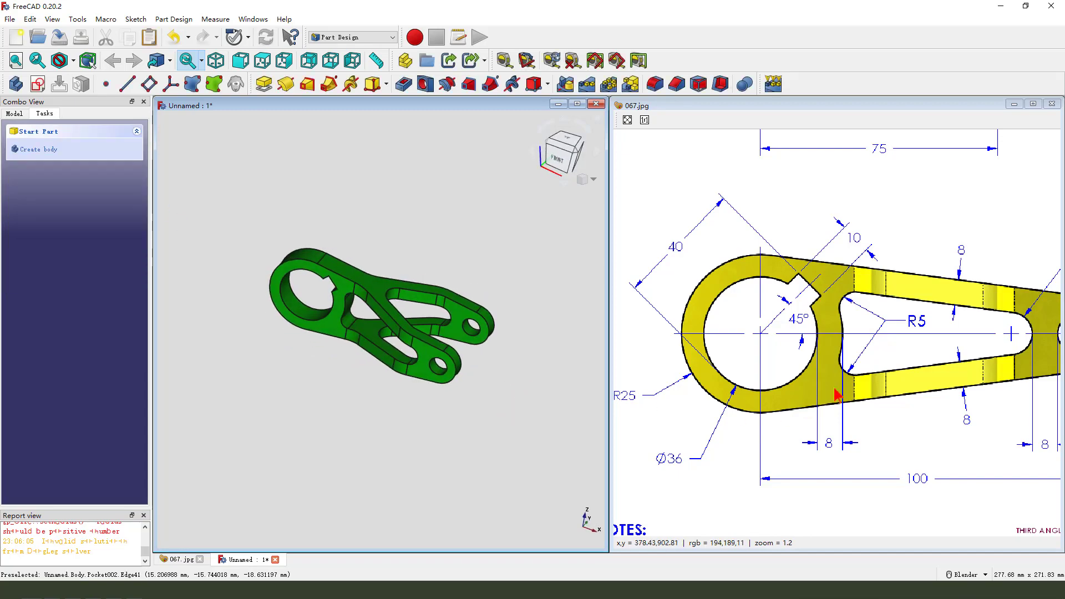
- Fillet the outer outline and window edges marked red in the drawing's isometric views with a 2 mm radius
{"action": "mouse_move", "coordinate": [882, 366]}
{"action": "middle_mouse_down"}
{"action": "mouse_move", "coordinate": [733, 342]}
{"action": "mouse_move", "coordinate": [753, 352]}
{"action": "middle_mouse_up"}
{"action": "middle_click_drag", "start_coordinate": [991, 266], "coordinate": [832, 333]}
{"action": "mouse_move", "coordinate": [991, 241]}
{"action": "middle_mouse_down"}
{"action": "mouse_move", "coordinate": [865, 311]}
{"action": "mouse_move", "coordinate": [744, 330]}
{"action": "mouse_move", "coordinate": [788, 355]}
{"action": "middle_mouse_up"}
{"action": "left_click_drag", "start_coordinate": [719, 213], "coordinate": [878, 247]}
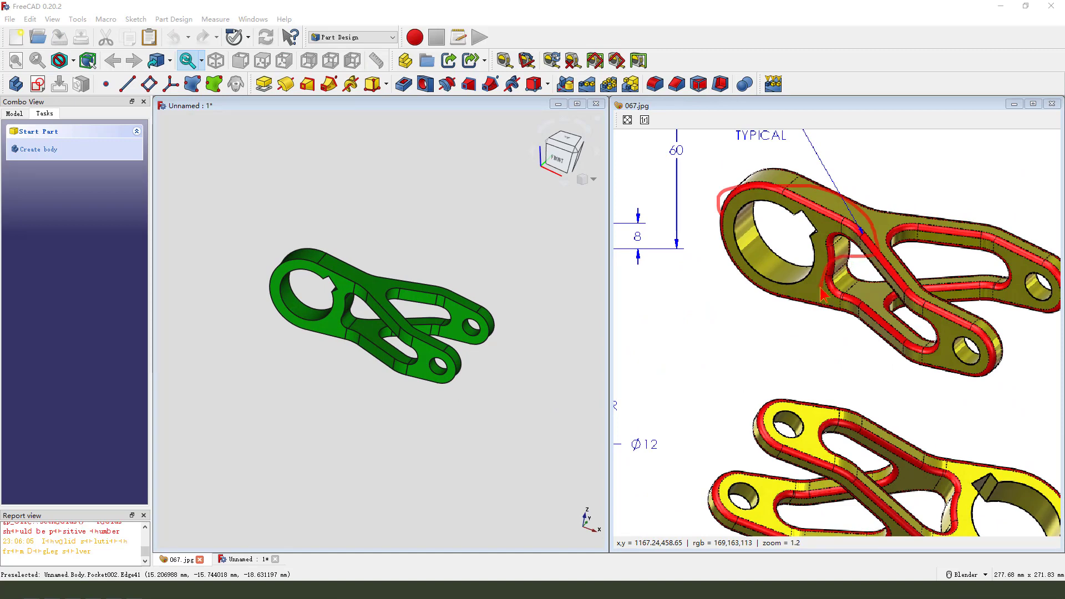
{"action": "key", "text": "Escape"}
{"action": "middle_click_drag", "start_coordinate": [446, 294], "coordinate": [417, 316]}
{"action": "scroll", "coordinate": [416, 316], "scroll_direction": "up", "scroll_amount": 1}
{"action": "scroll", "coordinate": [418, 323], "scroll_direction": "up", "scroll_amount": 1}
{"action": "left_click", "coordinate": [297, 236]}
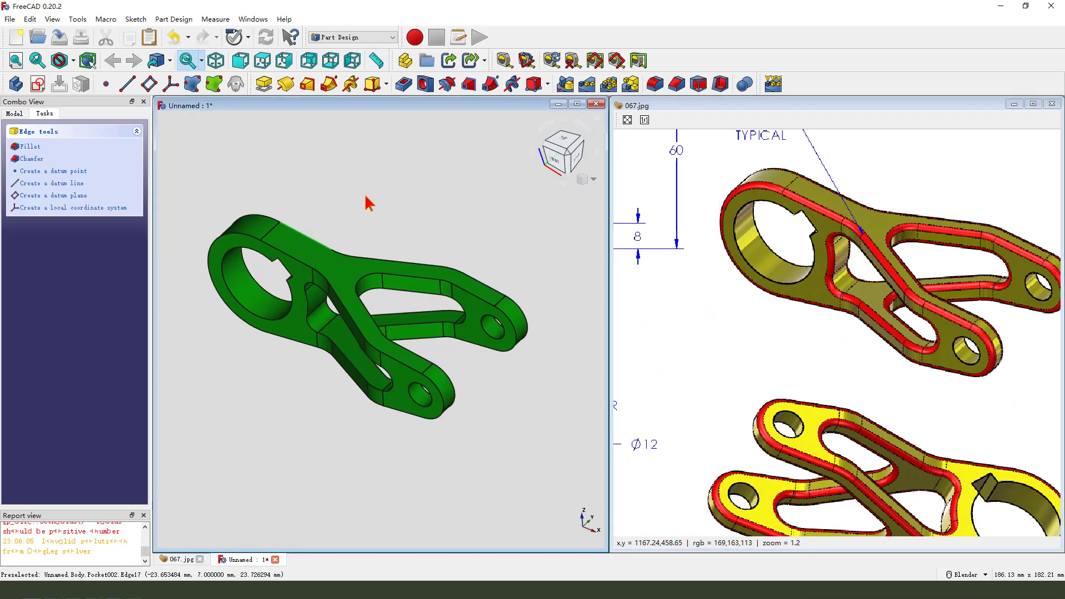
{"action": "left_click", "coordinate": [206, 261]}
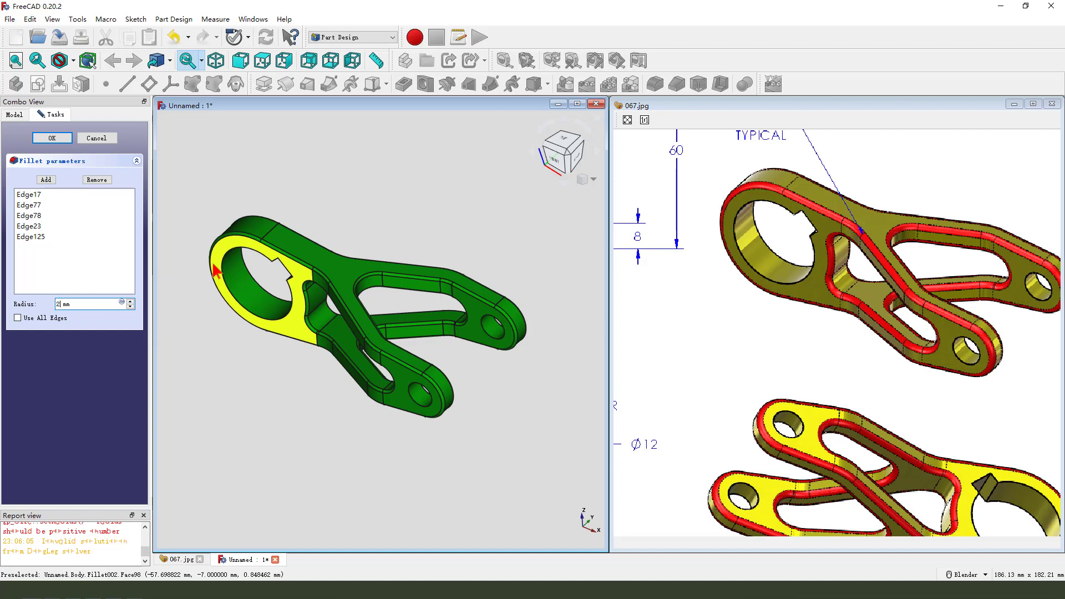
{"action": "key", "text": "Return"}
{"action": "mouse_move", "coordinate": [465, 398]}
{"action": "middle_mouse_down"}
{"action": "mouse_move", "coordinate": [544, 371]}
{"action": "mouse_move", "coordinate": [518, 356]}
{"action": "mouse_move", "coordinate": [448, 397]}
{"action": "mouse_move", "coordinate": [450, 423]}
{"action": "mouse_move", "coordinate": [459, 408]}
{"action": "middle_mouse_up"}
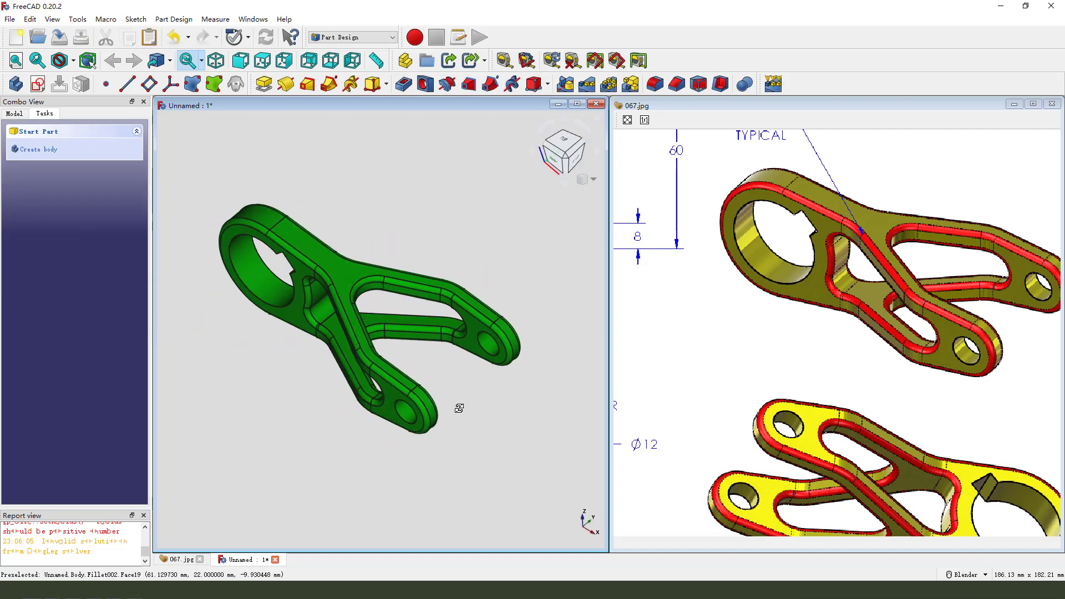
- Maximize the model view and fillet the remaining sharp window edge beside the large hole on the back side
{"action": "left_click", "coordinate": [578, 104]}
{"action": "middle_click_drag", "start_coordinate": [542, 290], "coordinate": [548, 350]}
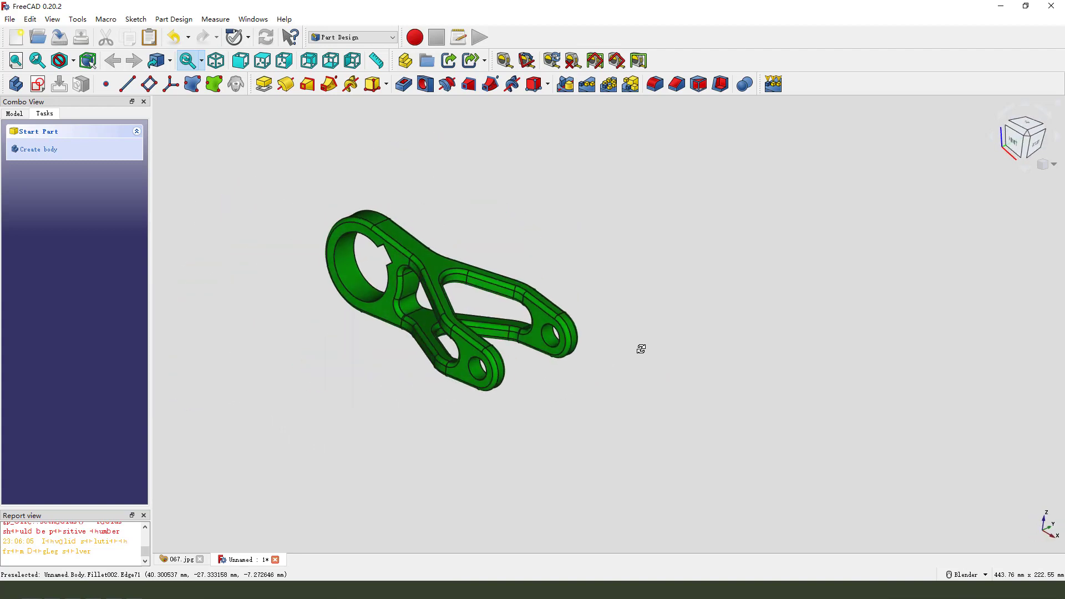
{"action": "scroll", "coordinate": [446, 310], "scroll_direction": "up", "scroll_amount": 2}
{"action": "left_click", "coordinate": [468, 259]}
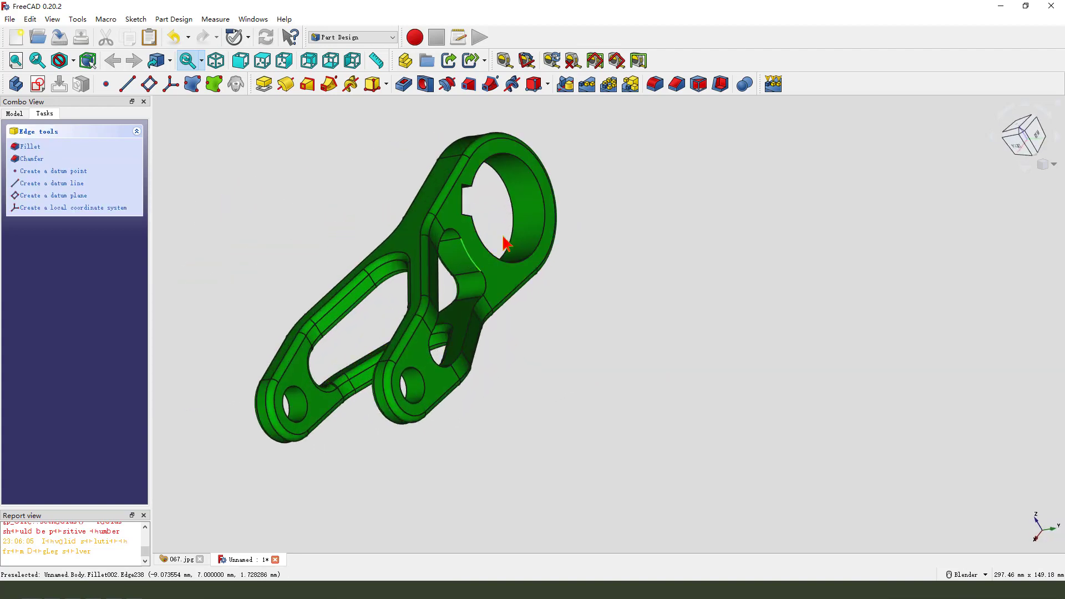
{"action": "left_click", "coordinate": [656, 85]}
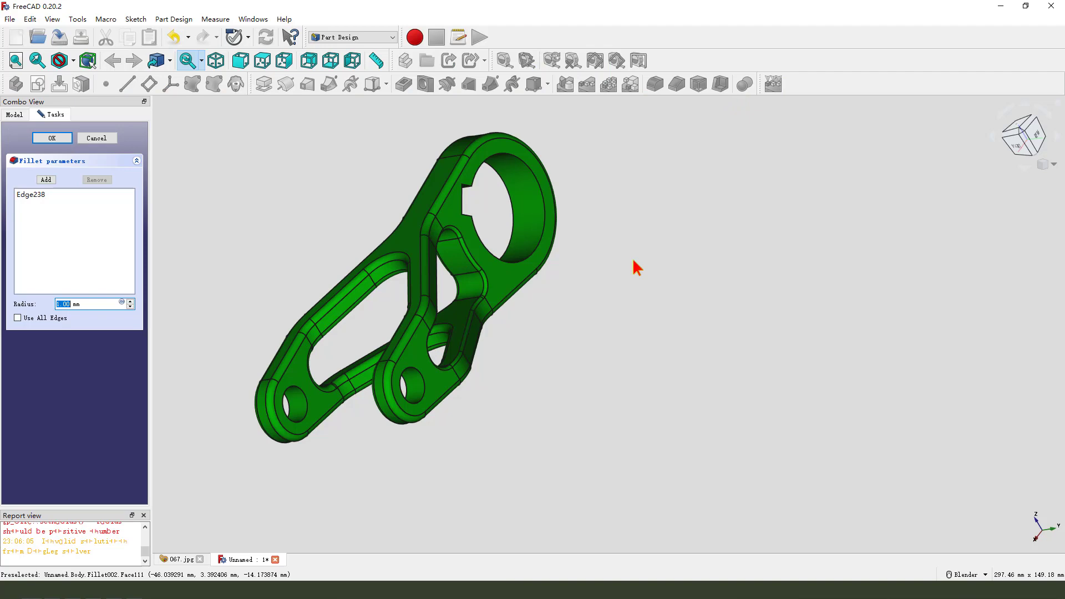
{"action": "key", "text": "Return"}
{"action": "middle_click_drag", "start_coordinate": [495, 349], "coordinate": [676, 340]}
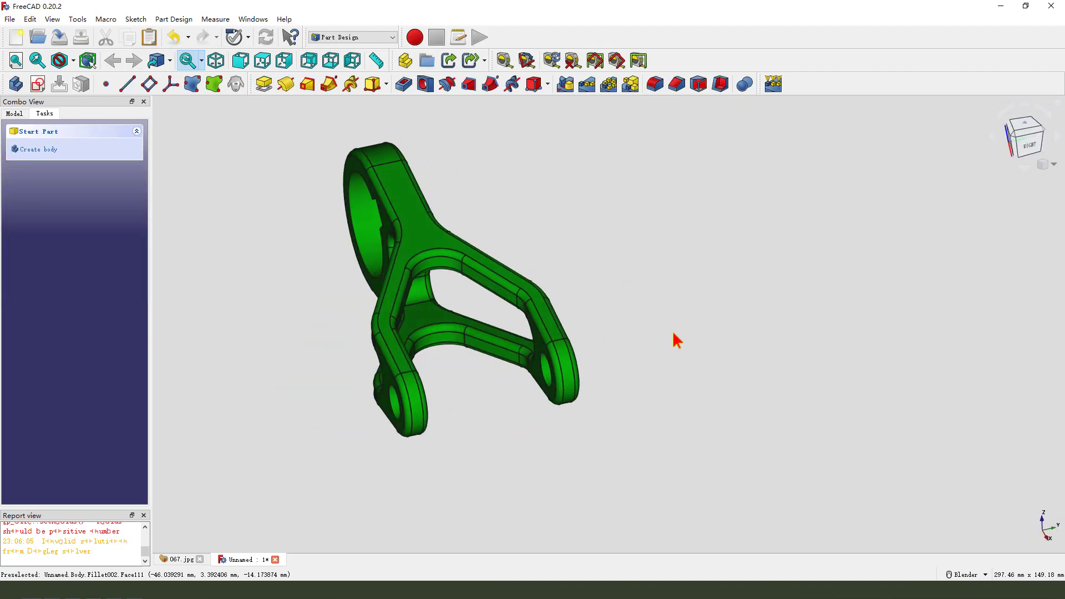
{"action": "middle_click_drag", "start_coordinate": [432, 312], "coordinate": [495, 358]}
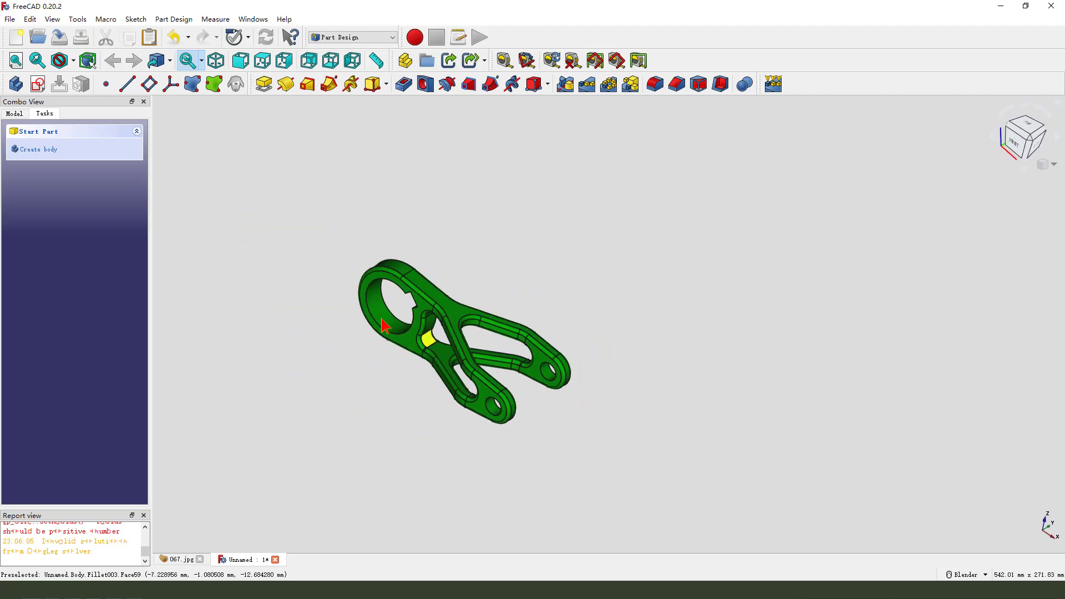
{"action": "middle_click_drag", "start_coordinate": [384, 326], "coordinate": [440, 463]}
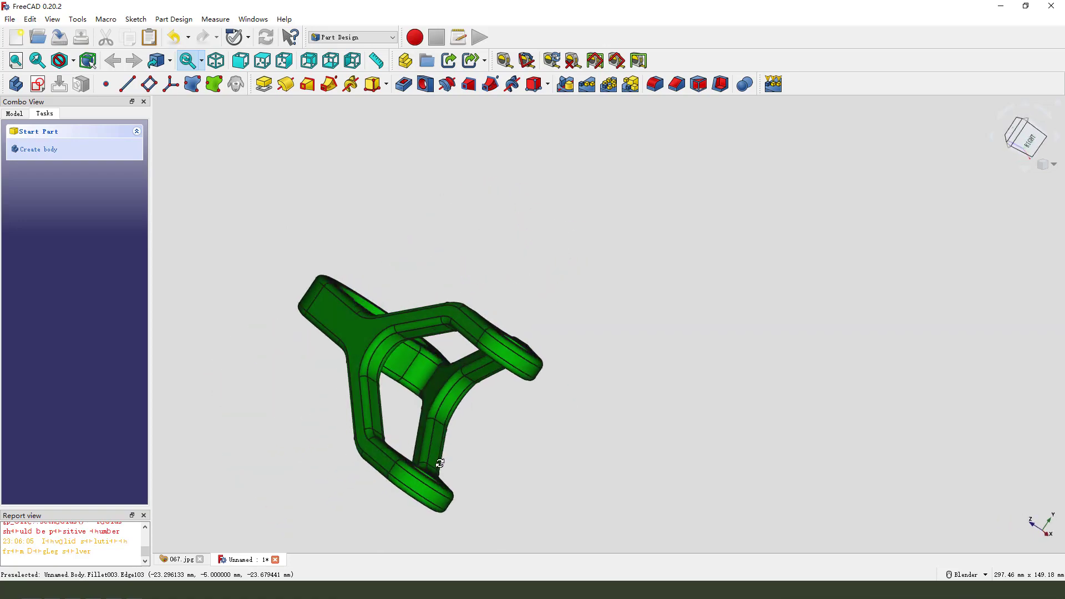